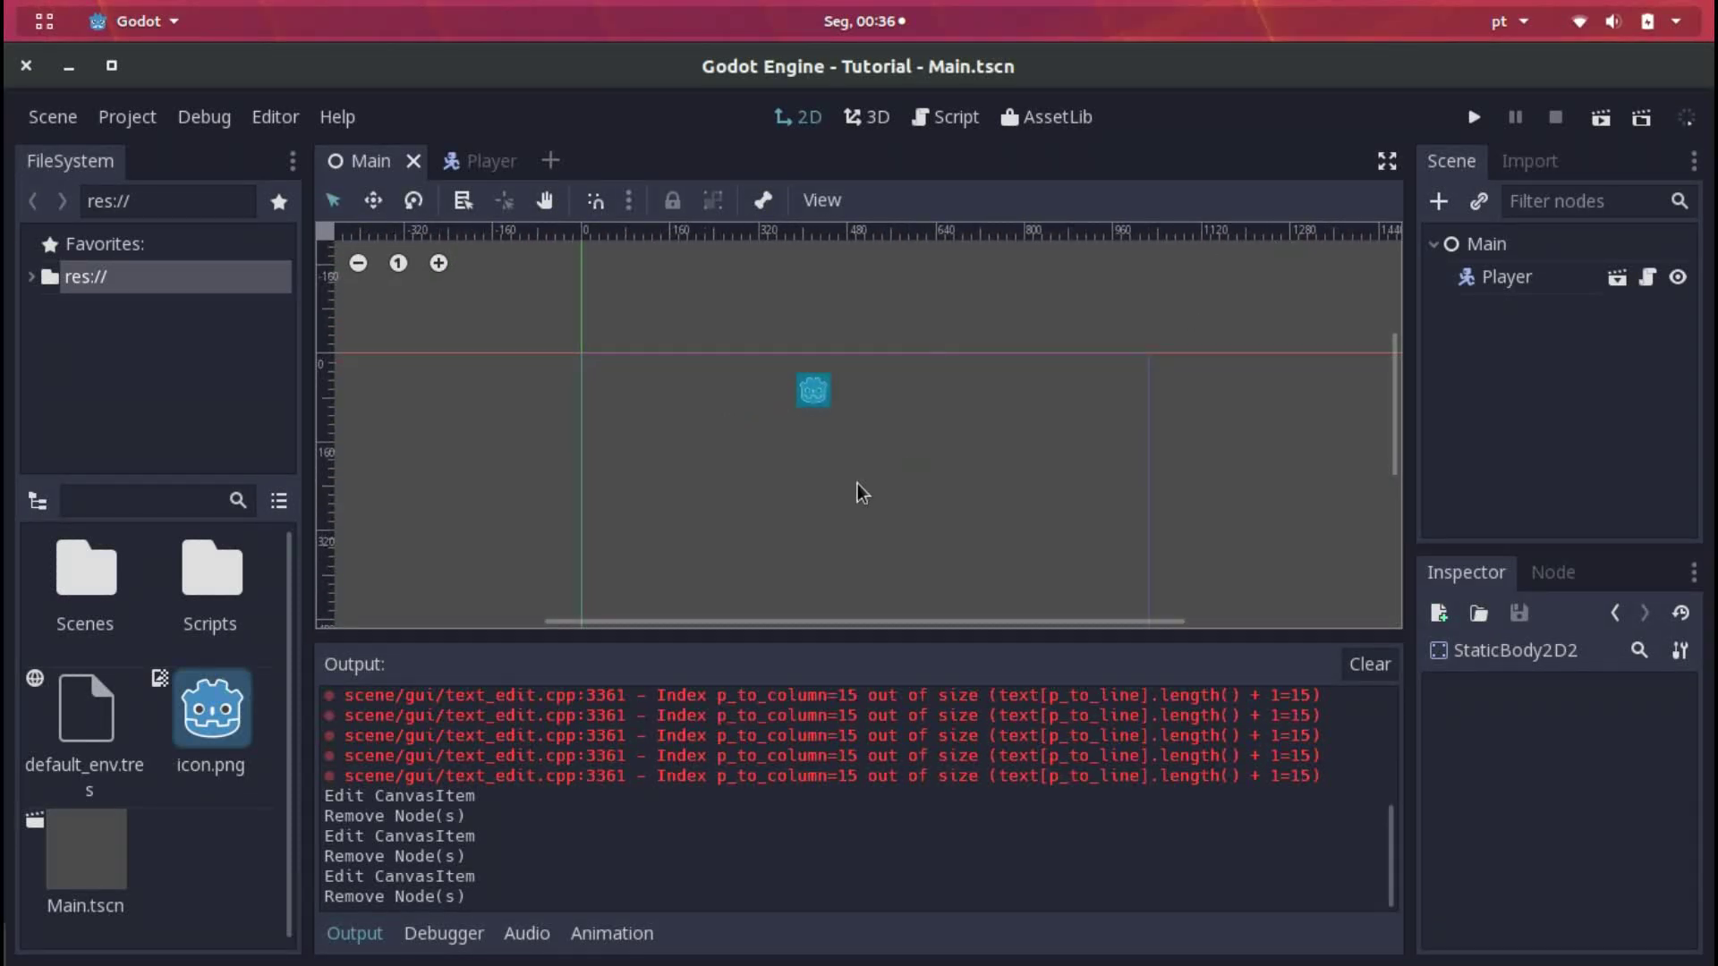
Save and run the Main scene with F5, watch the player fall, then close the game window
key("F5")
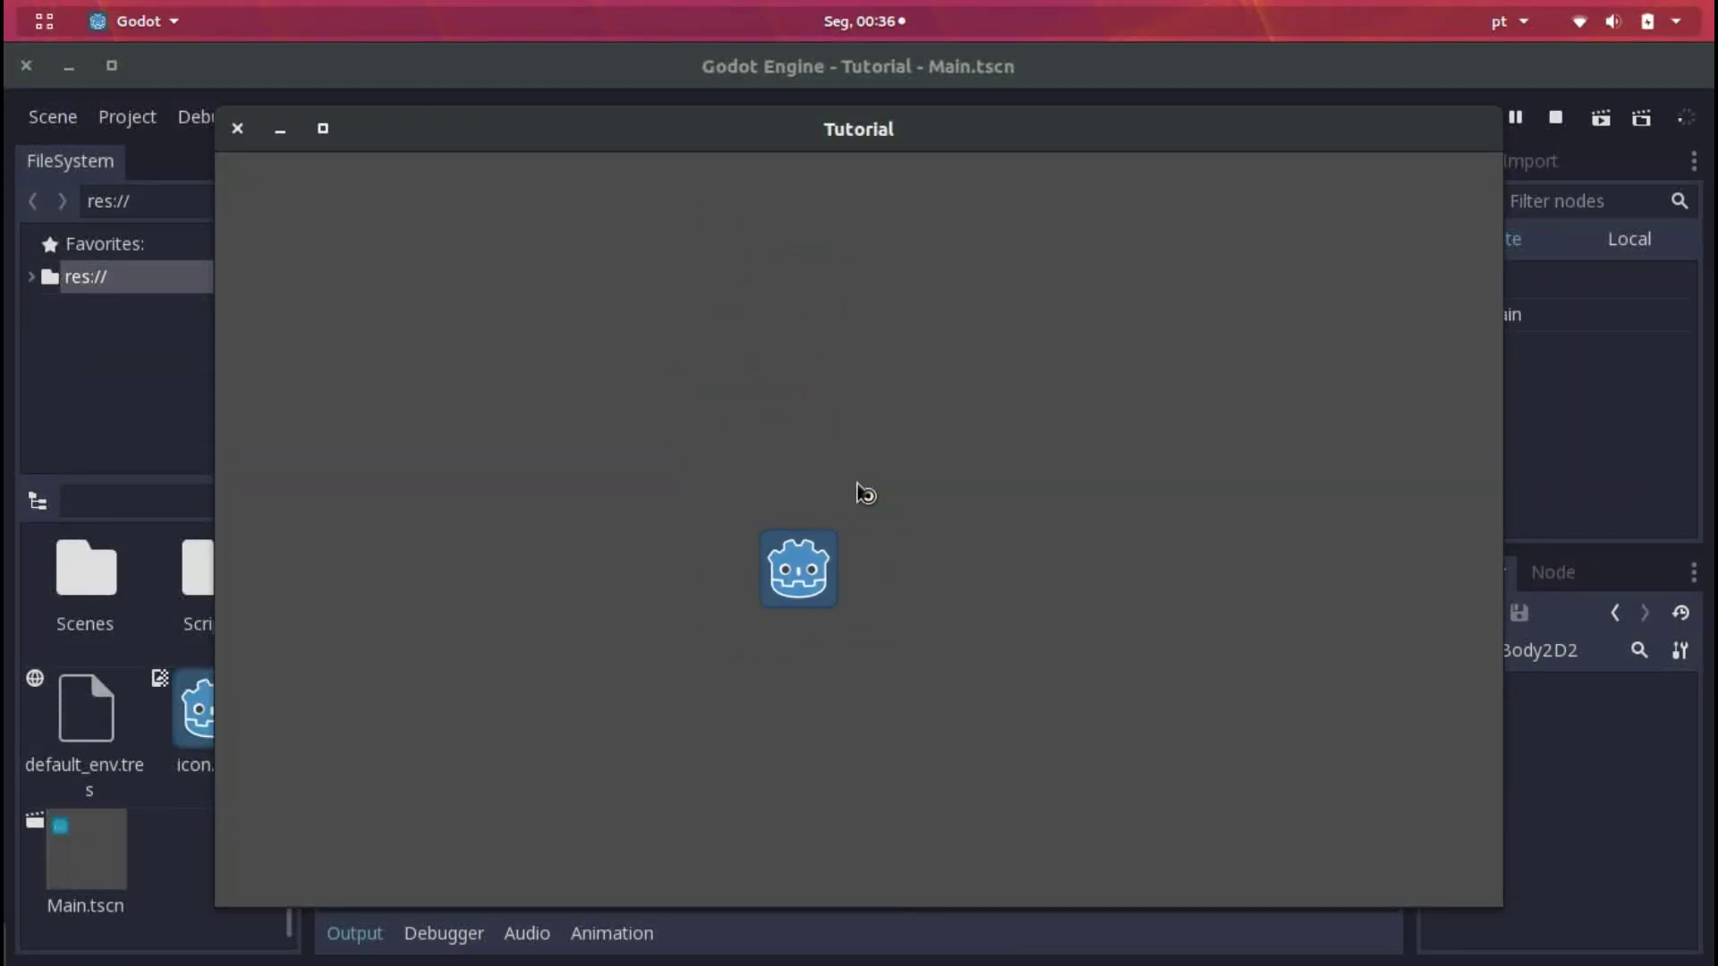
key("alt+F4")
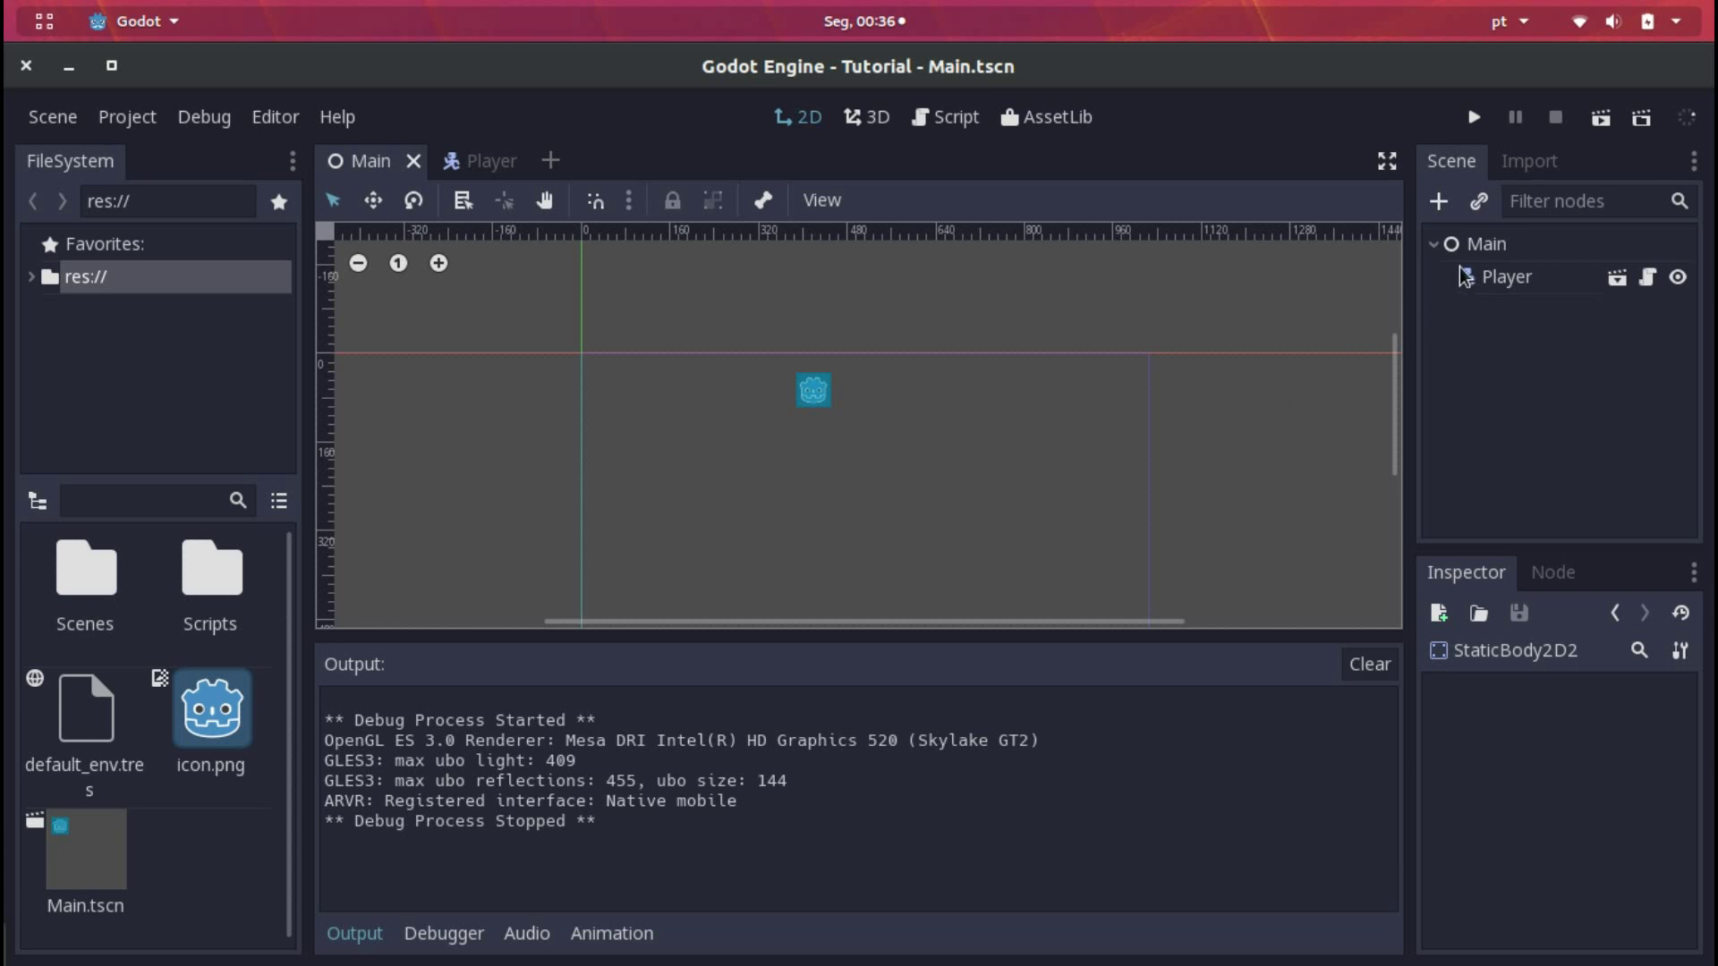
Add a StaticBody2D node under the Main root node
left_click(1472, 244)
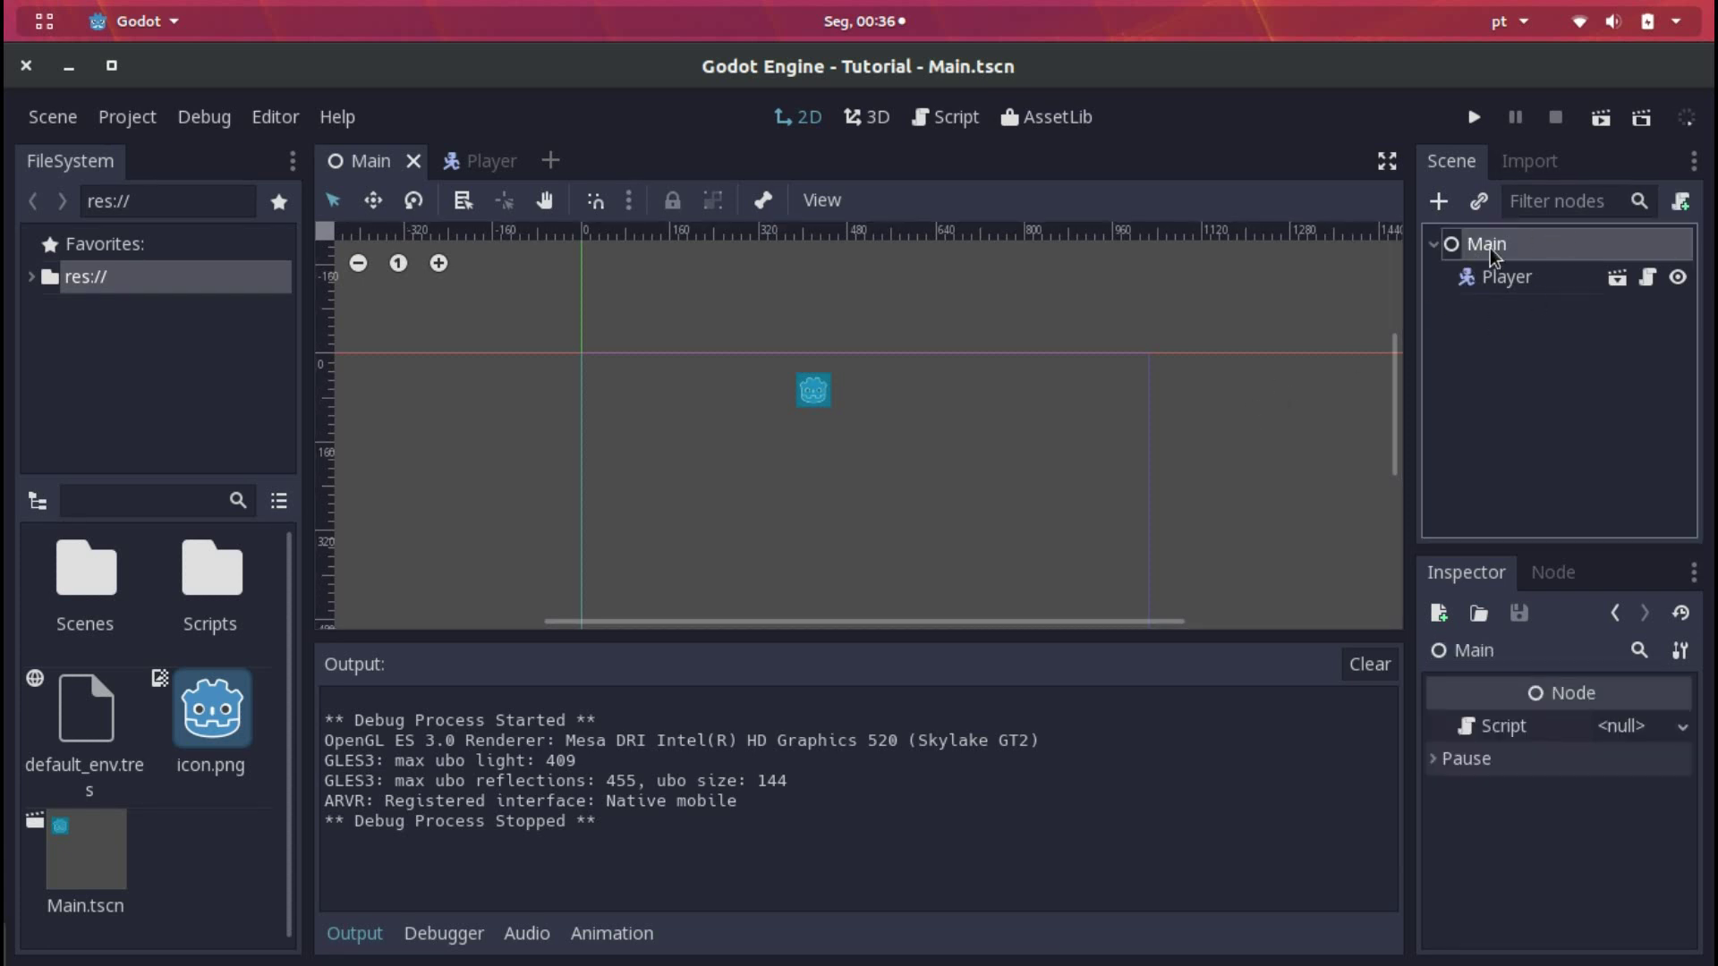
left_click(1447, 205)
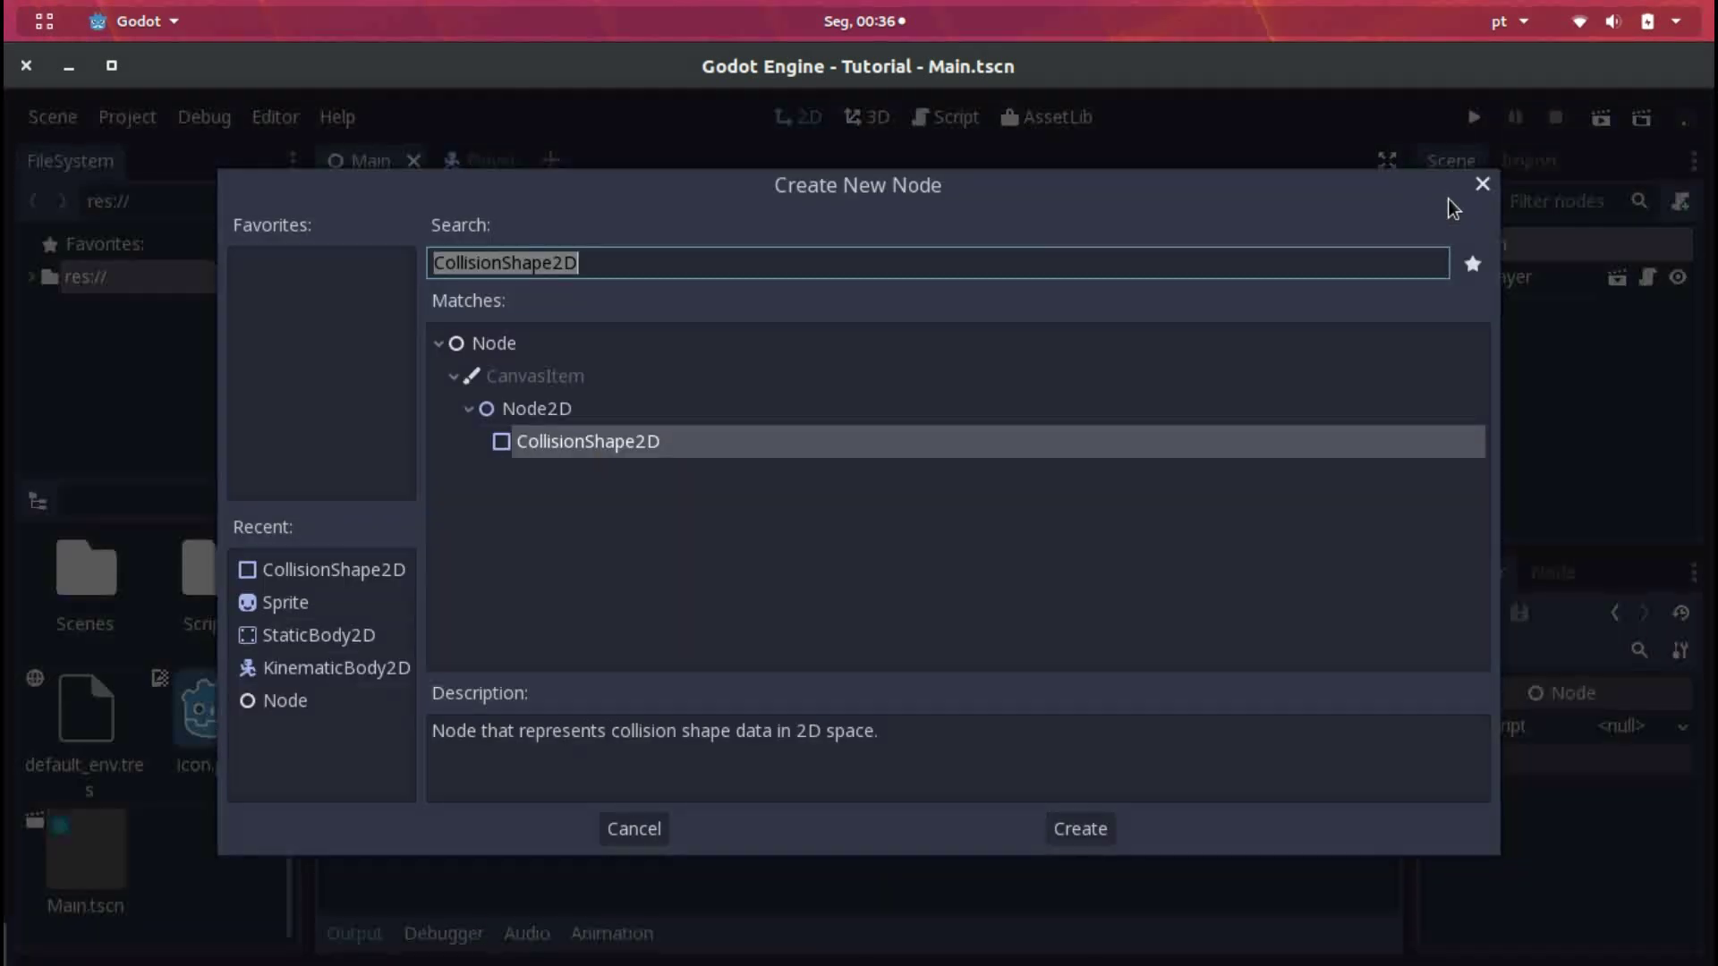
type("StaticBo")
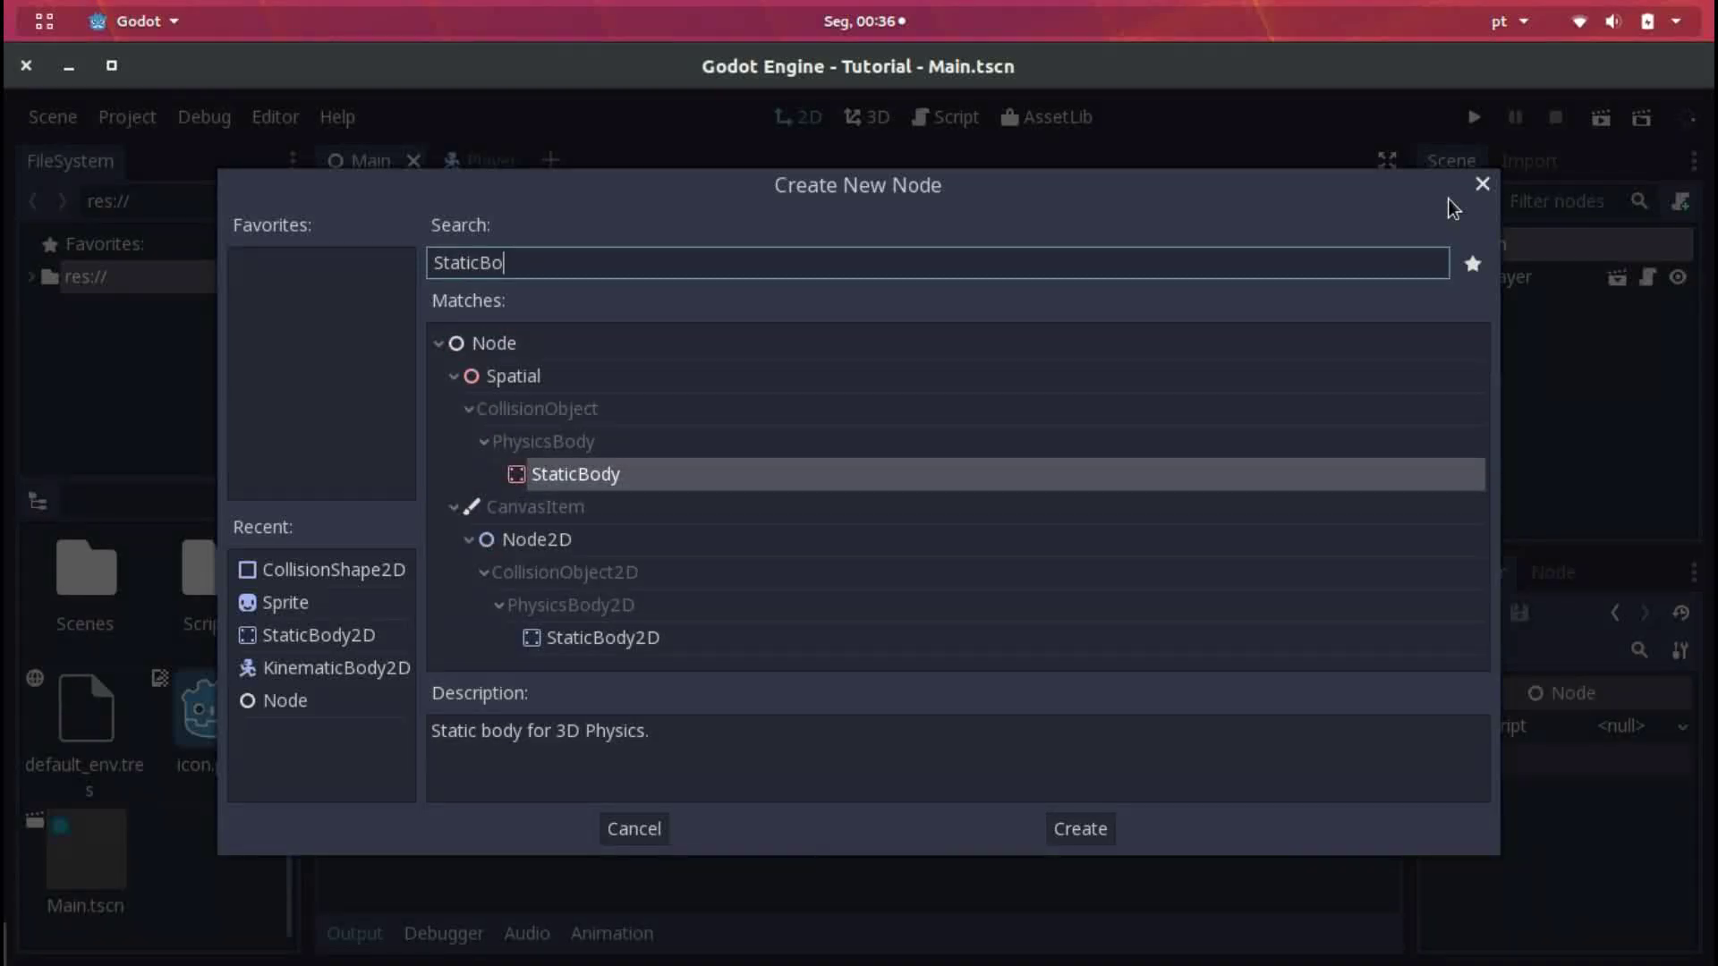
type("dy2D")
key("Return")
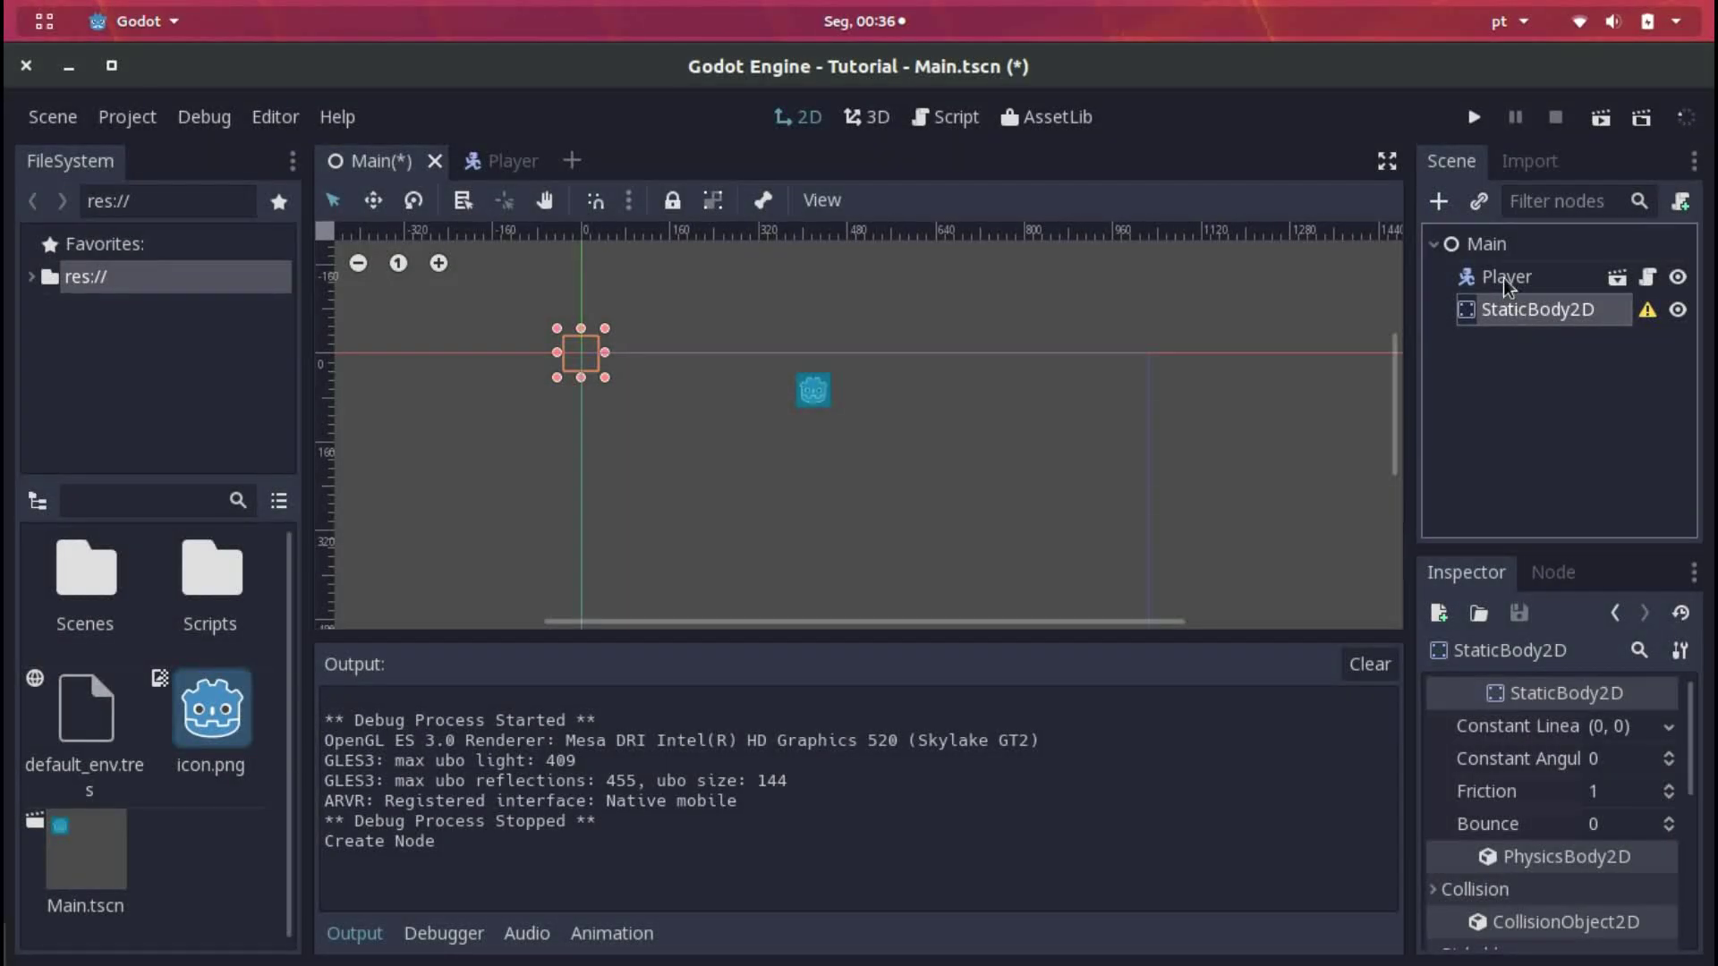
Add a CollisionShape2D child inside the StaticBody2D
left_click(1439, 202)
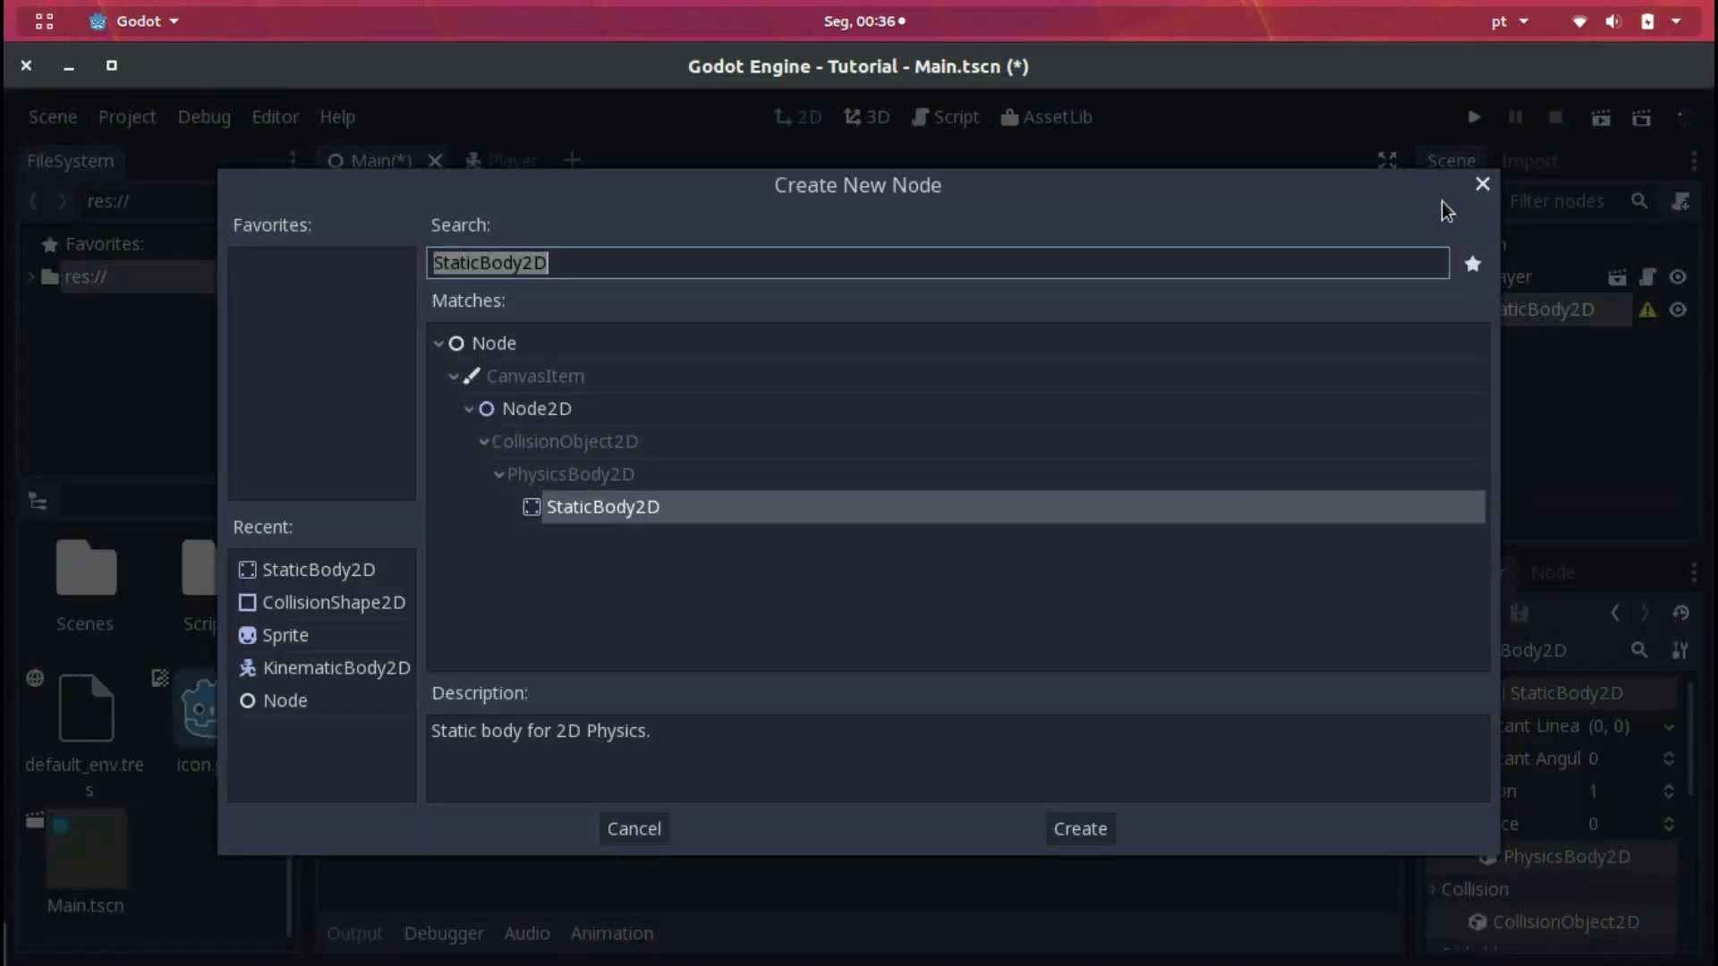
type("CollisionS")
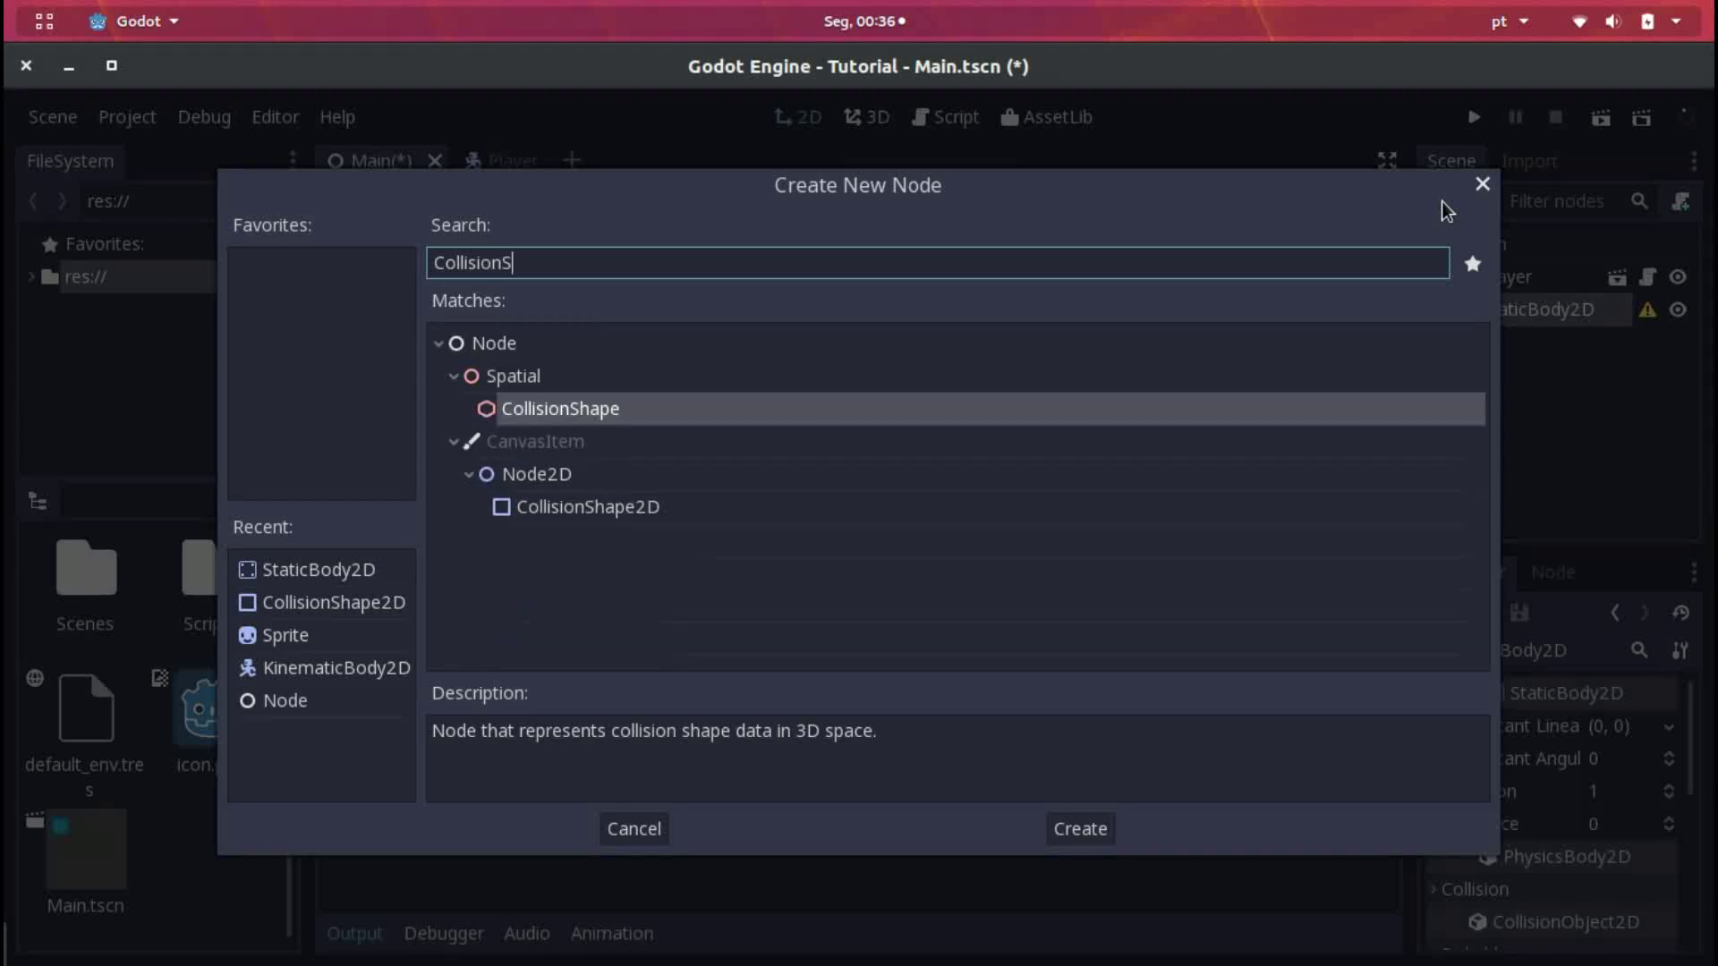
type("hape2D")
key("Return")
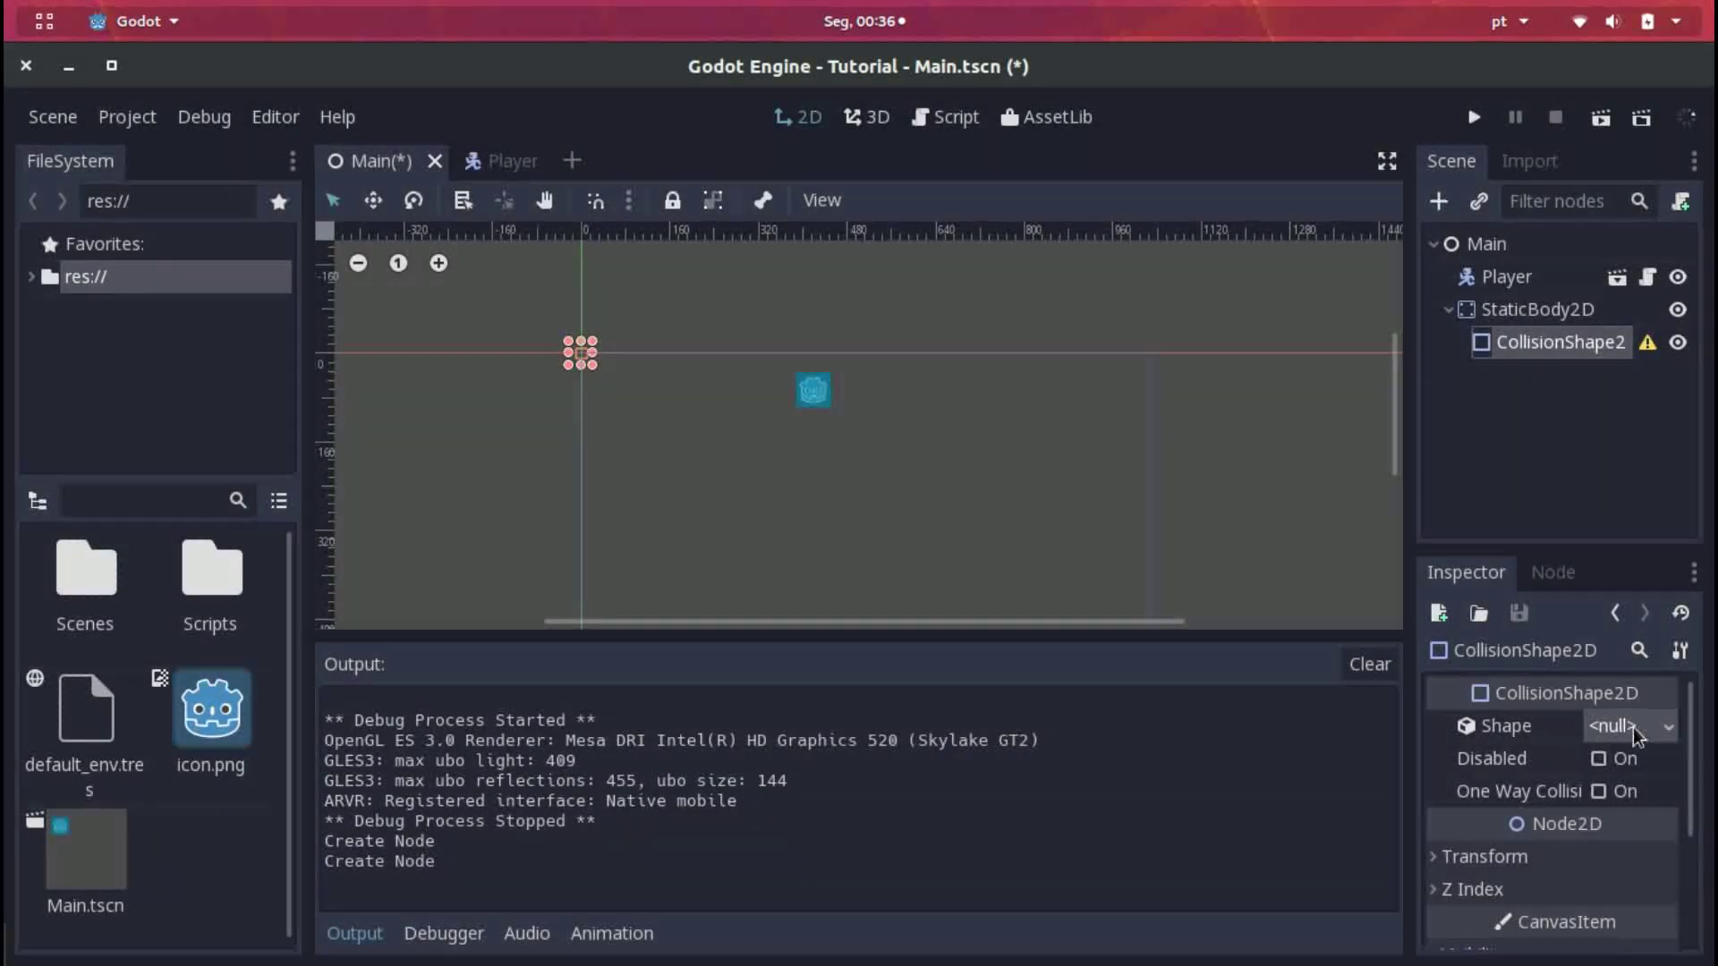
Give the CollisionShape2D a new RectangleShape2D shape
left_click(1634, 727)
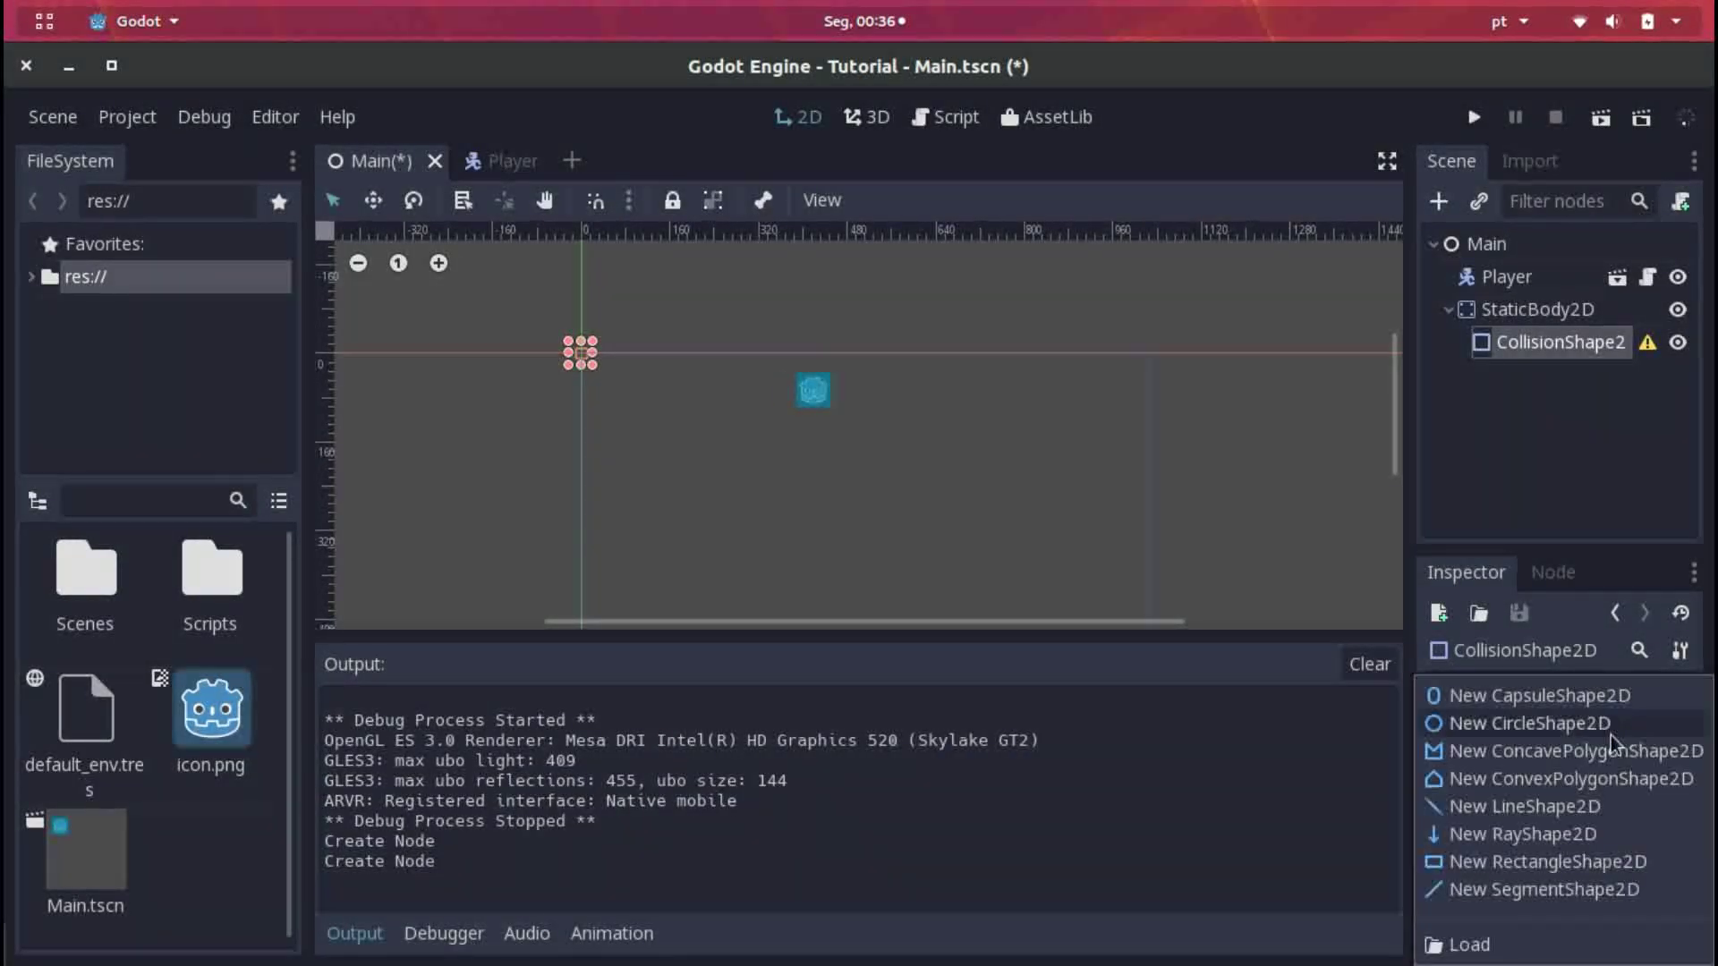
left_click(1430, 867)
scroll(483, 361, "up", 5)
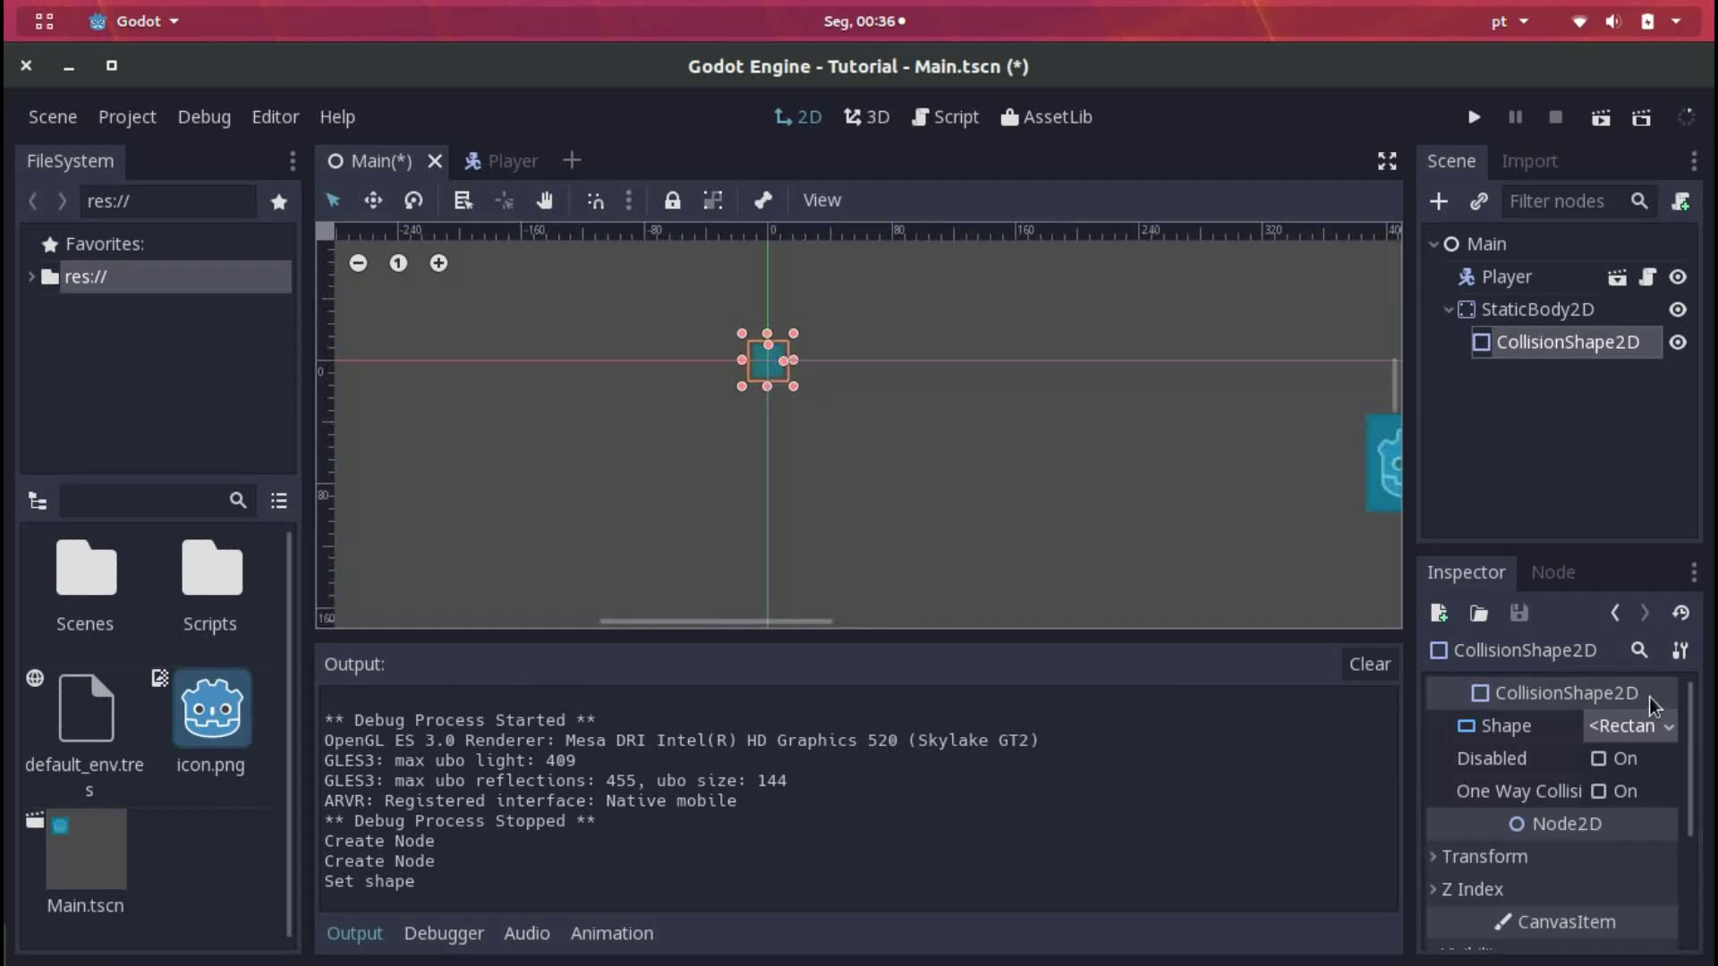
Set the rectangle's extents to x 16, y 16, then reselect StaticBody2D
left_click(1624, 725)
left_click(1615, 726)
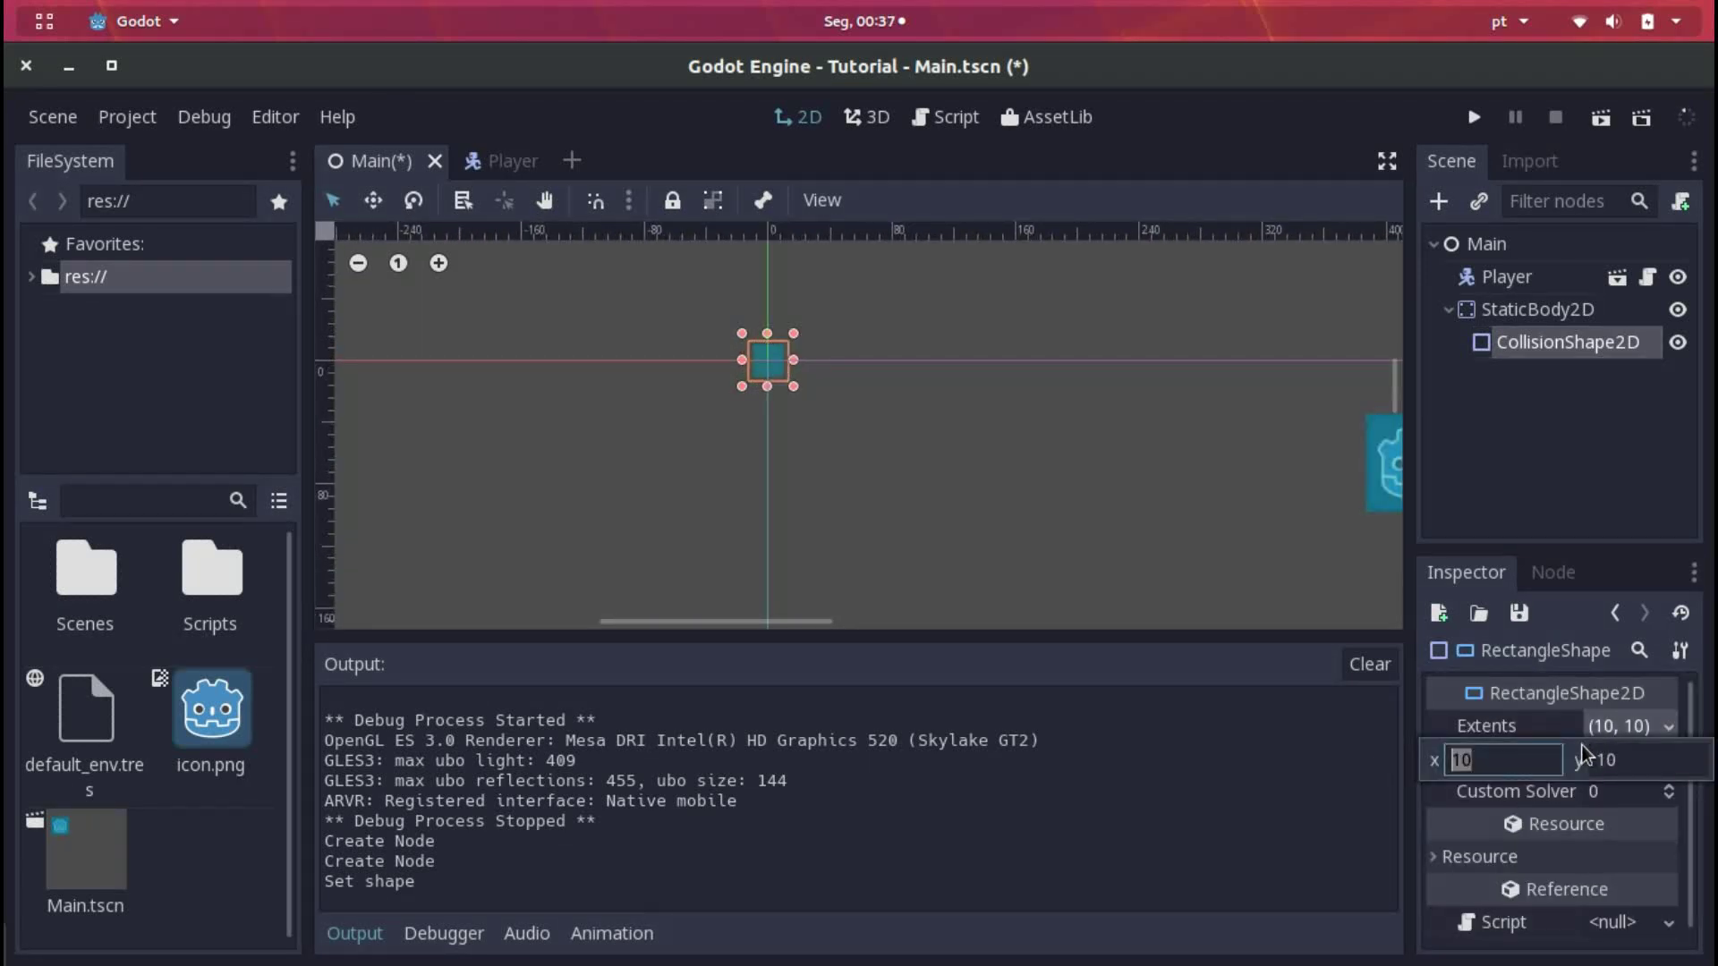
type("16")
key("Tab")
type("16")
key("Return")
left_click(1594, 489)
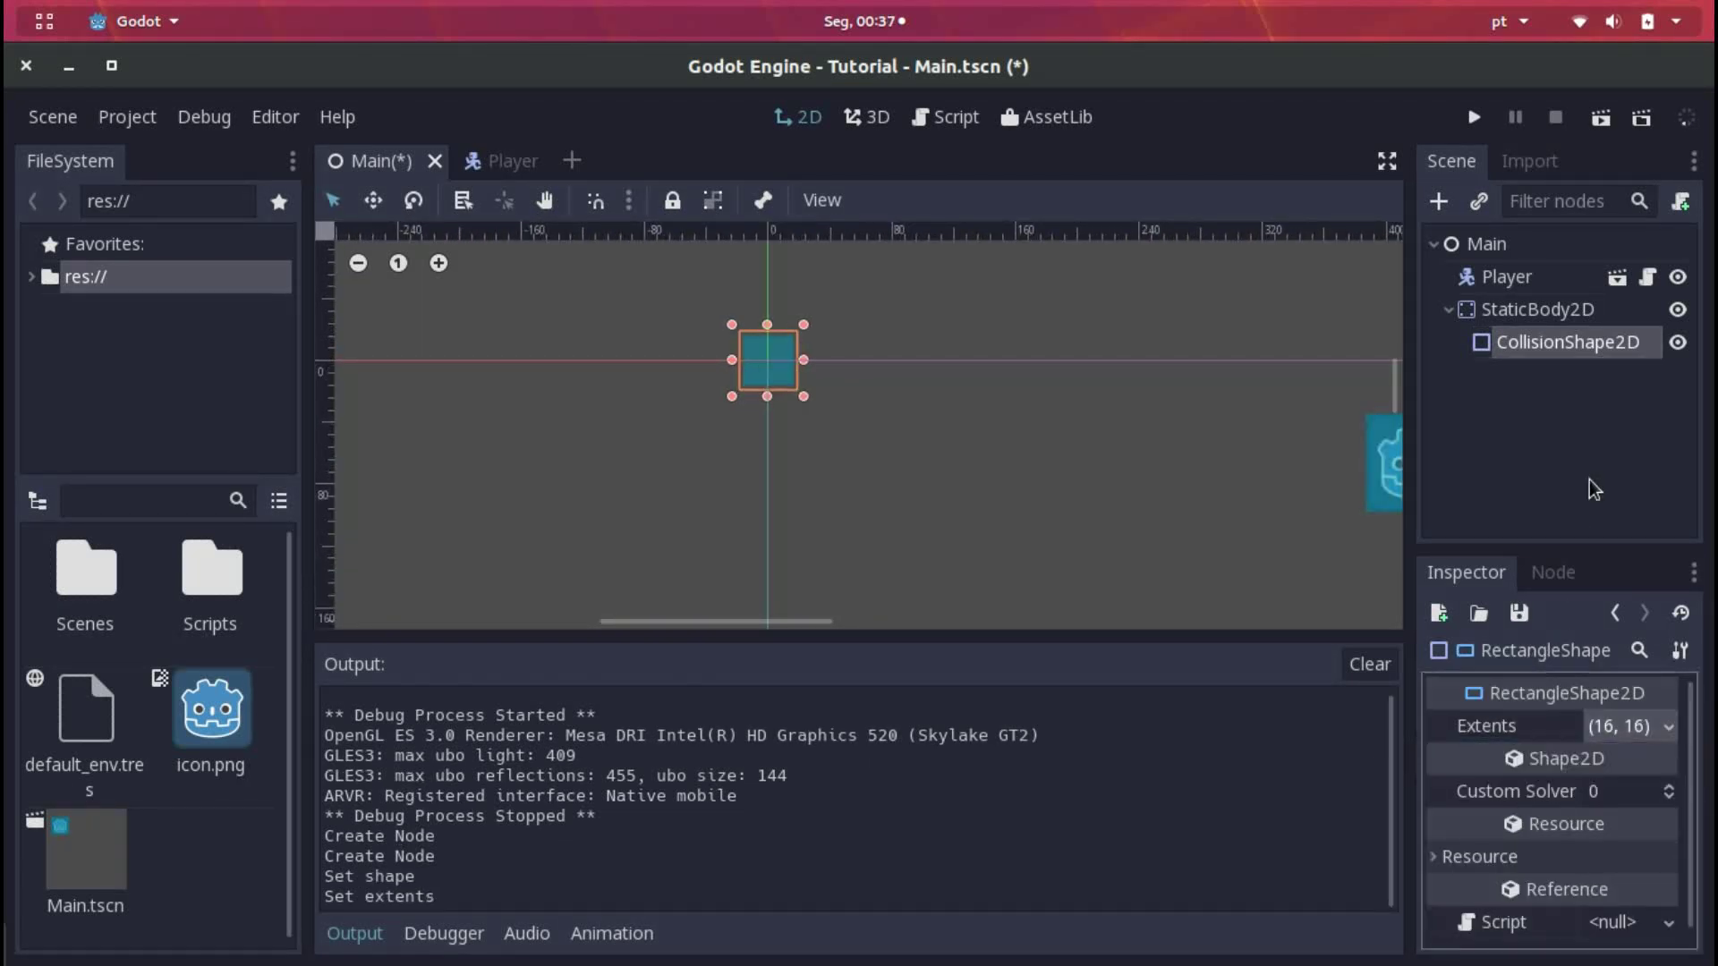
scroll(788, 372, "up", 1)
scroll(1137, 446, "up", 2)
scroll(1014, 420, "up", 1)
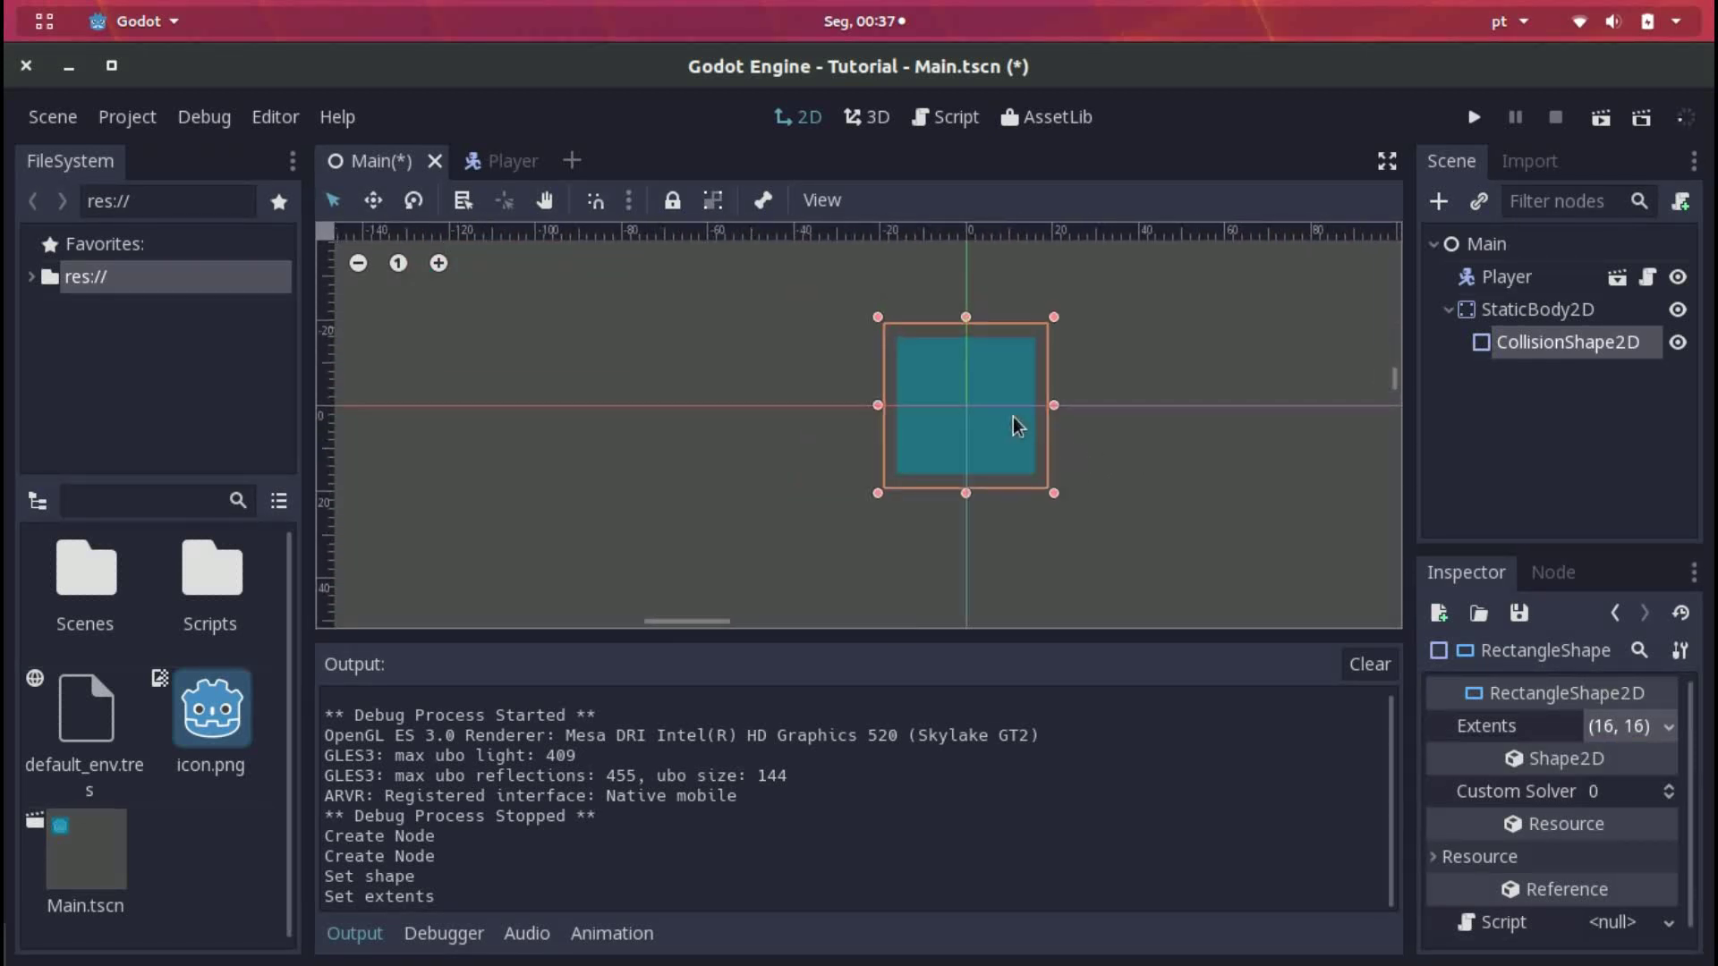
scroll(1013, 417, "up", 2)
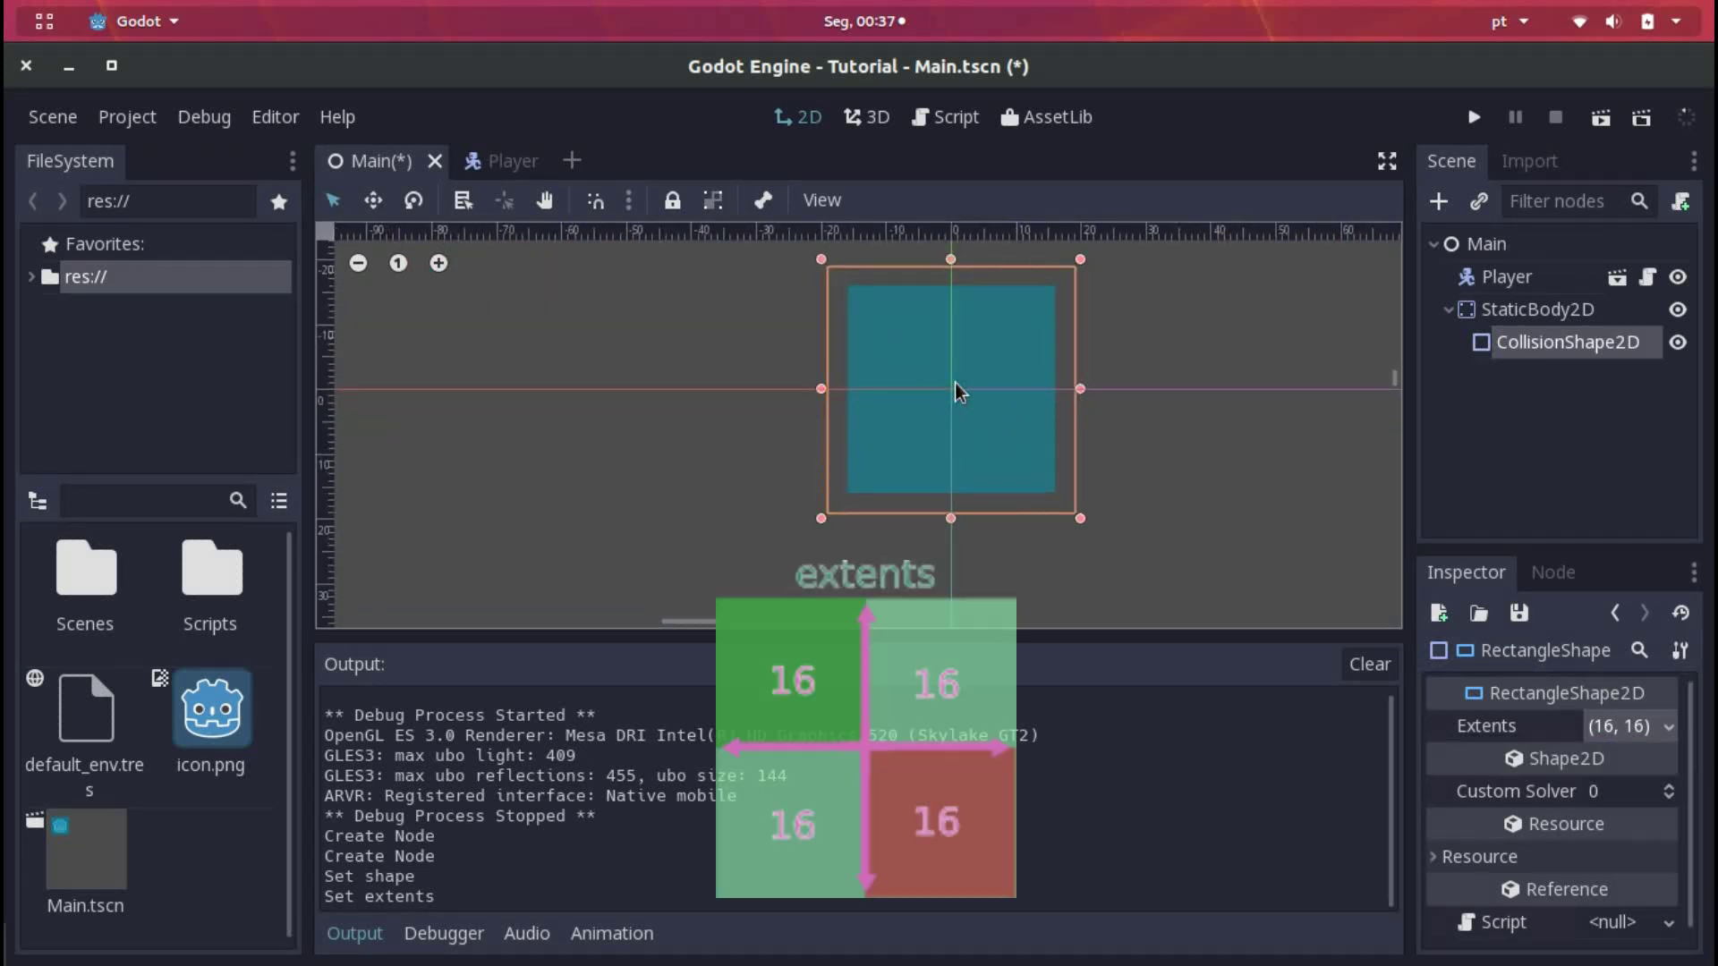
left_click(1554, 311)
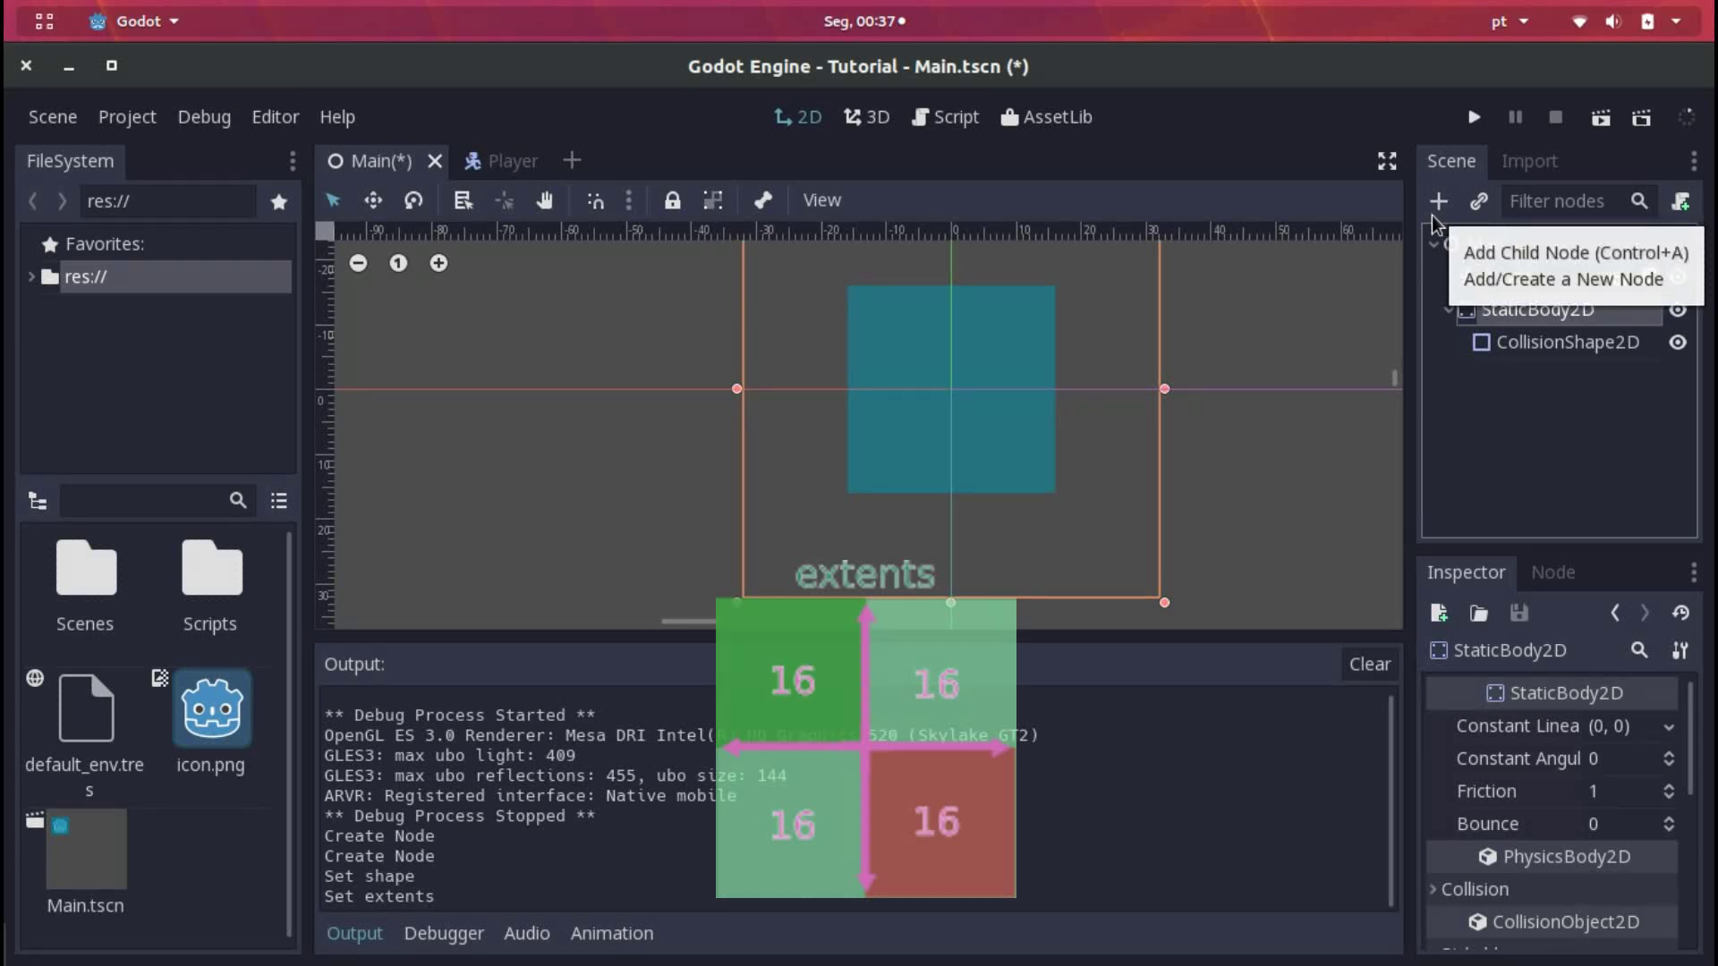
Add a Sprite child to StaticBody2D with icon.png as its texture
left_click(1433, 213)
type("Sprite")
key("Return")
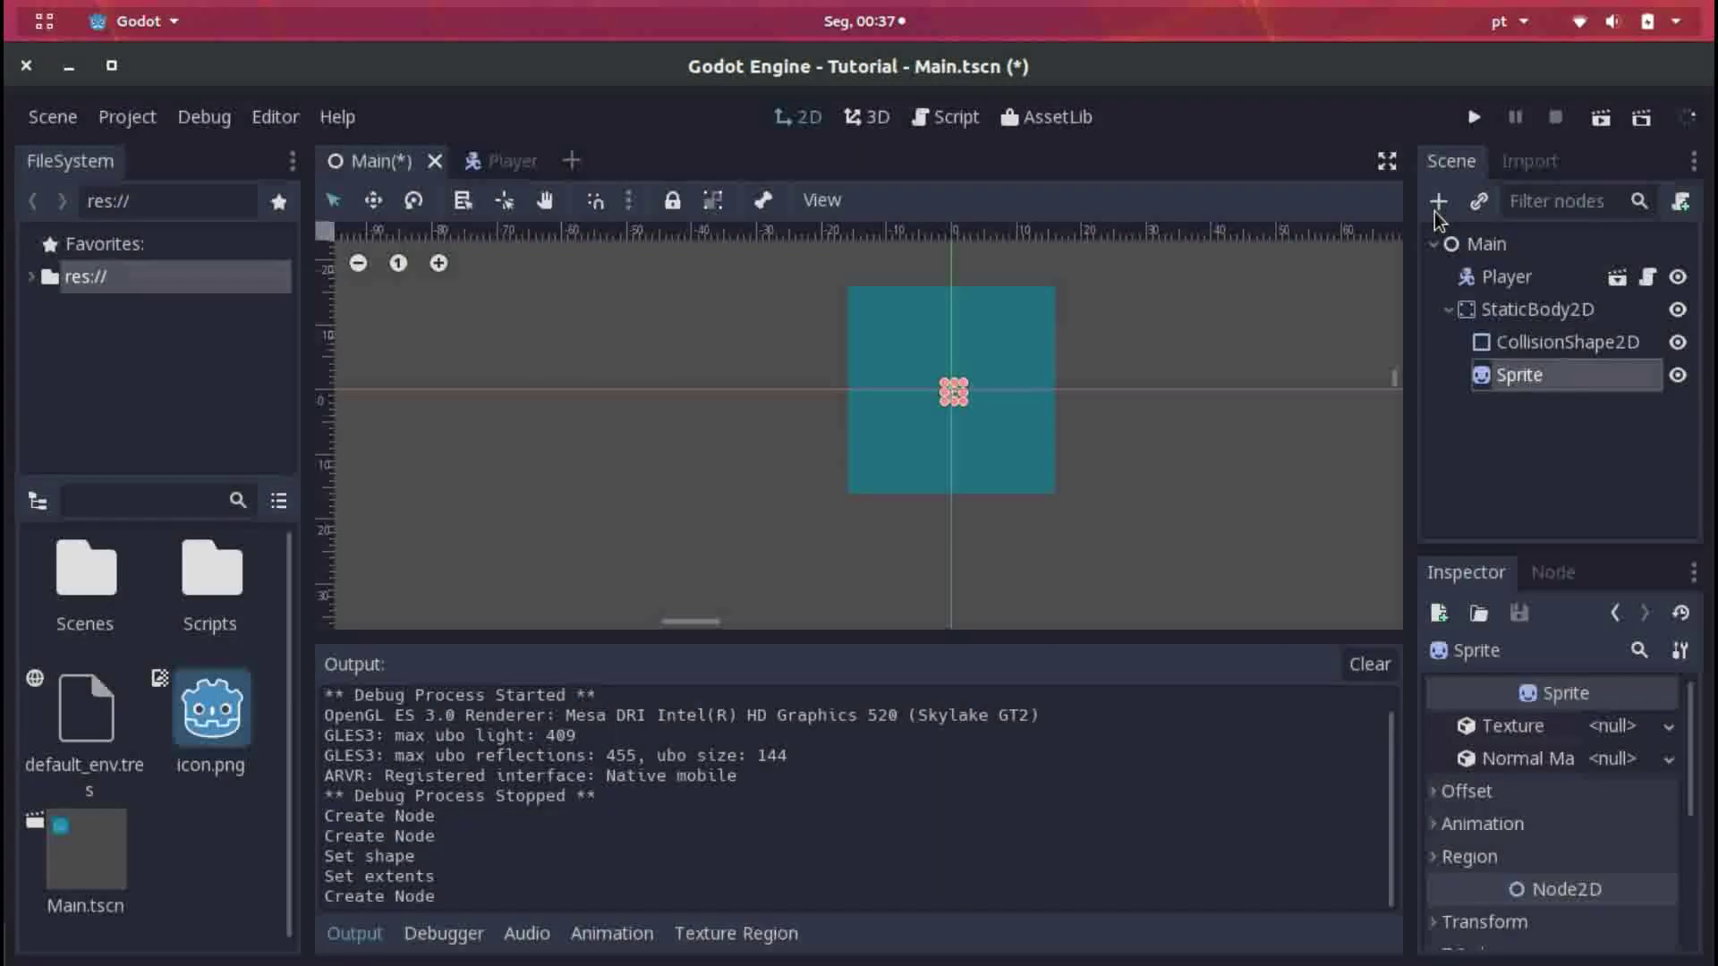
left_click_drag(212, 711, 1629, 731)
Change the CollisionShape2D rectangle extents to 32 by 32
scroll(1118, 461, "down", 2)
left_click(1566, 351)
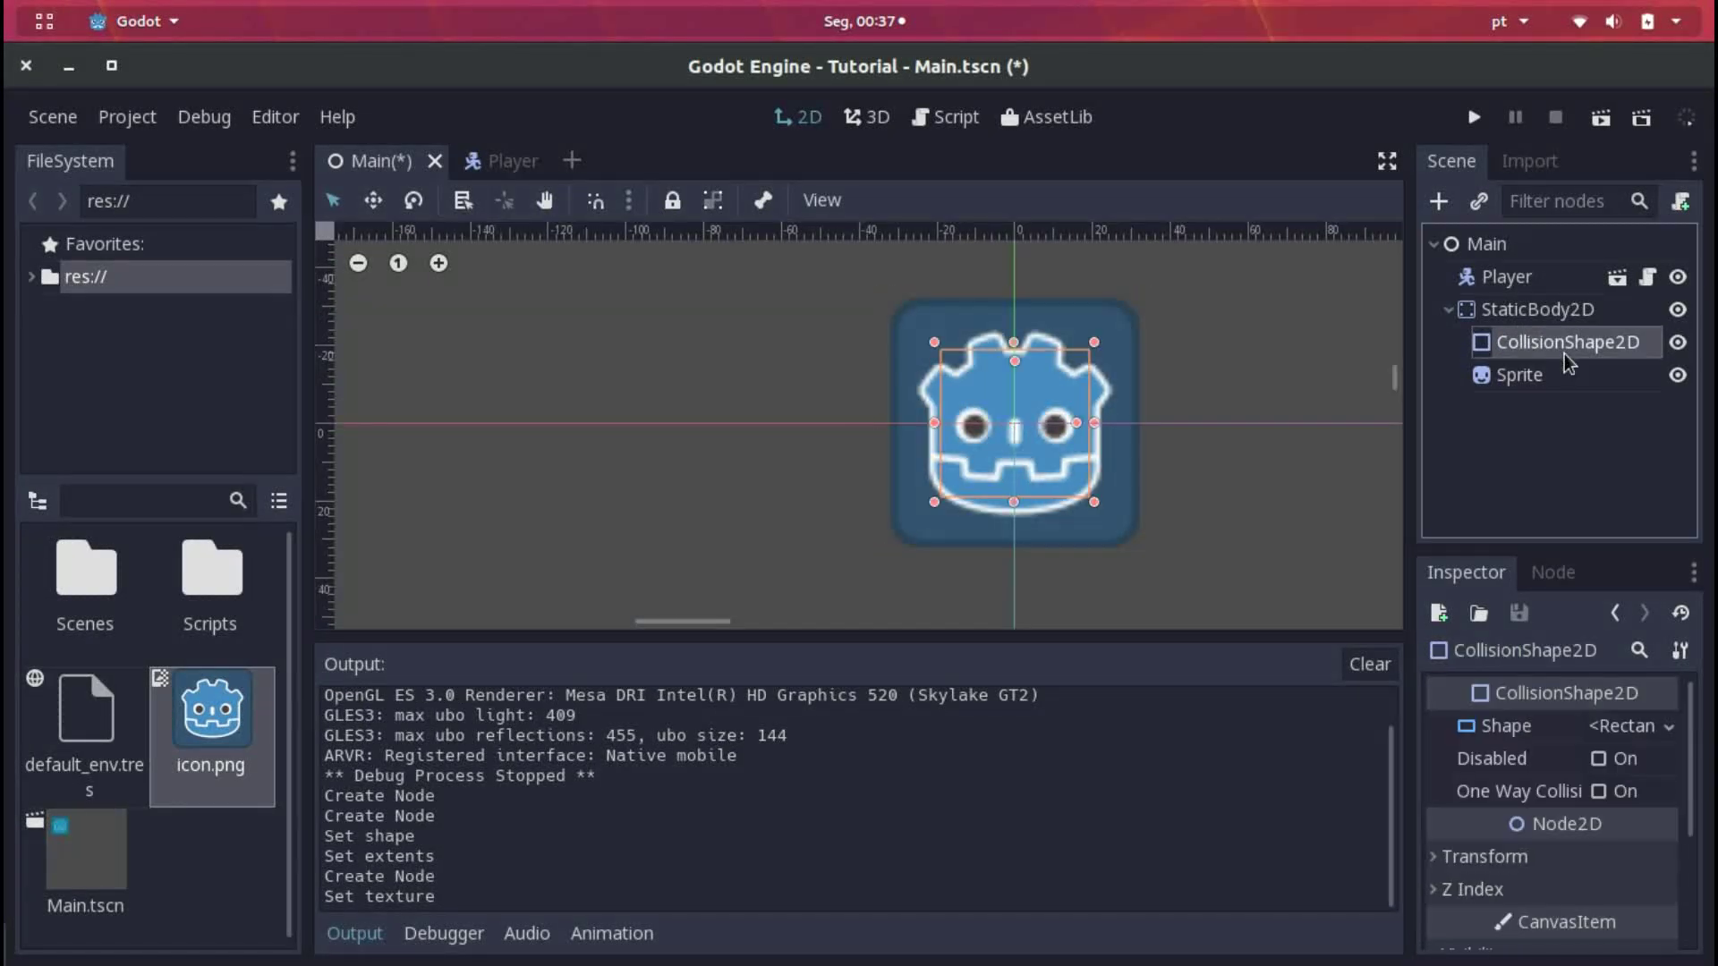
left_click(1621, 726)
left_click(1602, 727)
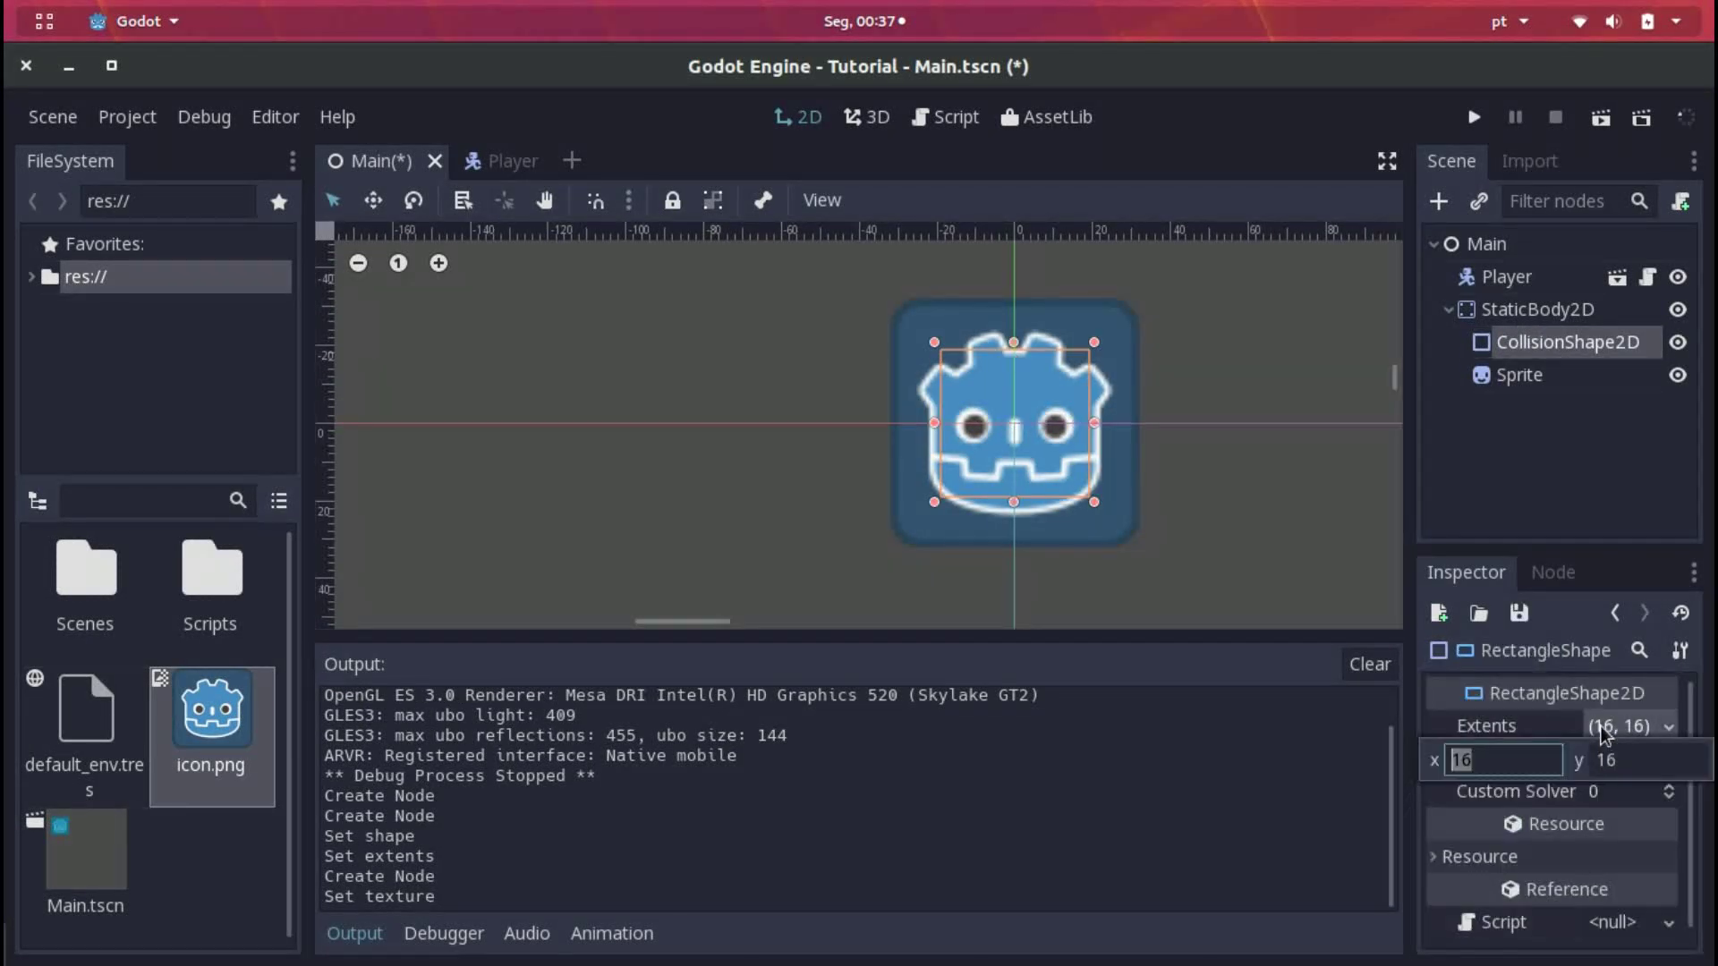
type("32")
key("Tab")
type("32")
key("Return")
scroll(1221, 330, "up", 2)
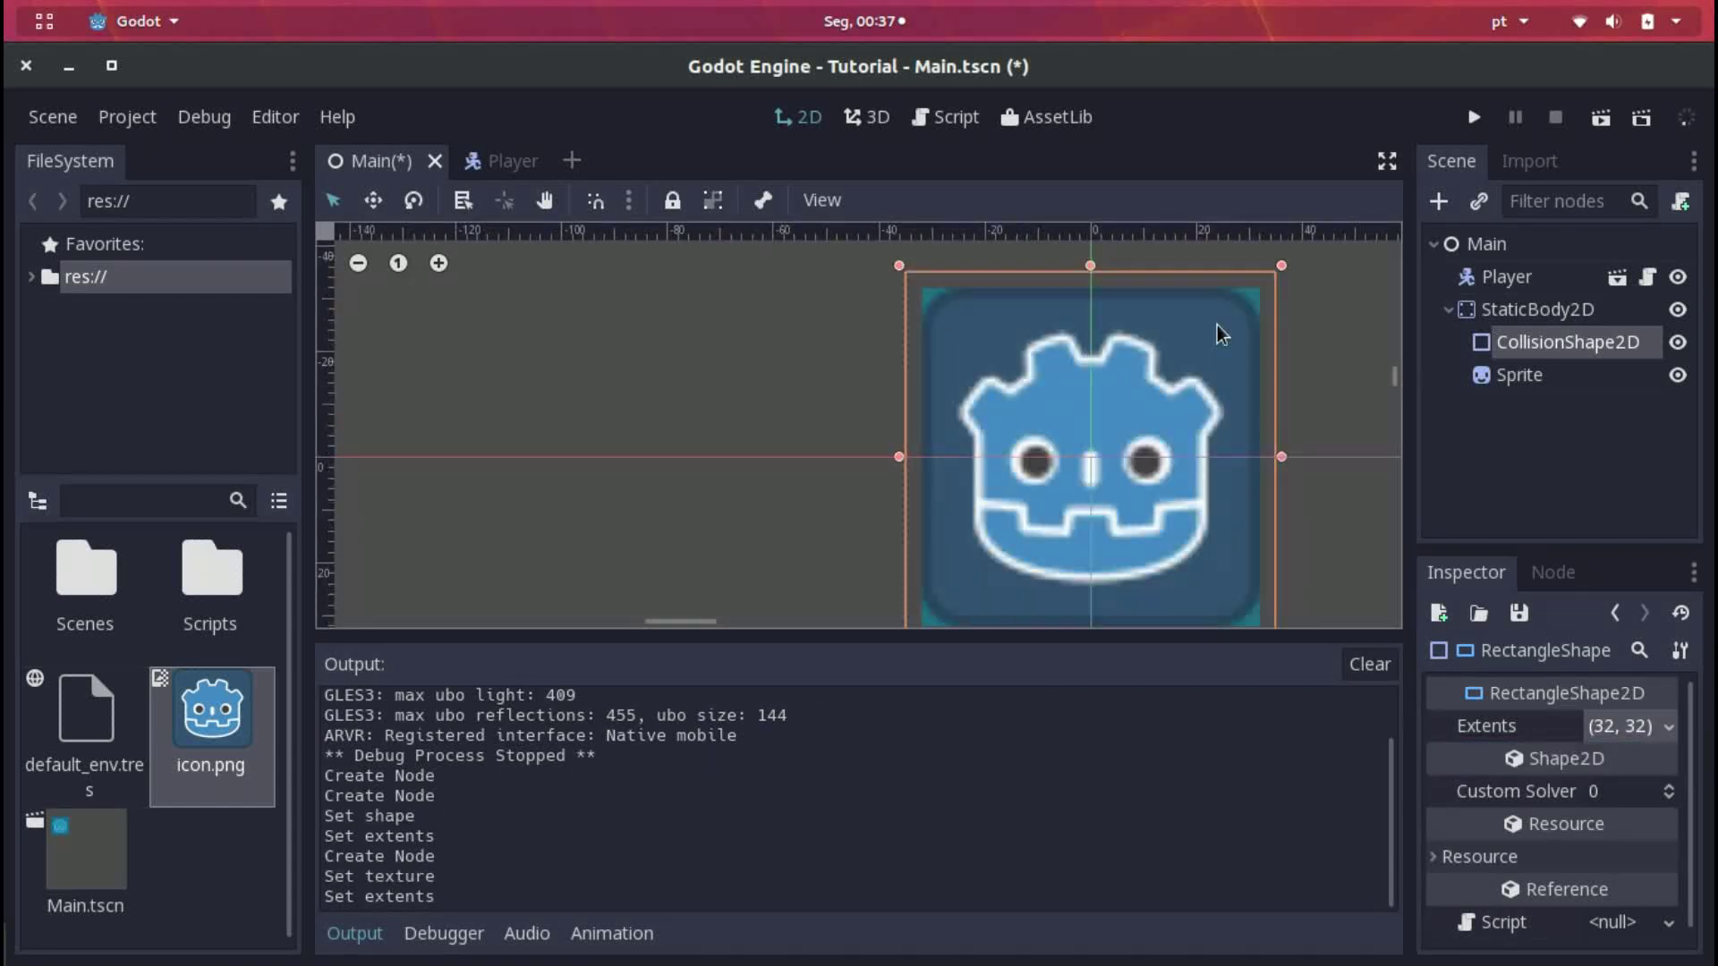
scroll(1163, 331, "up", 2)
scroll(1121, 333, "up", 2)
scroll(1121, 333, "down", 2)
left_click(1566, 343)
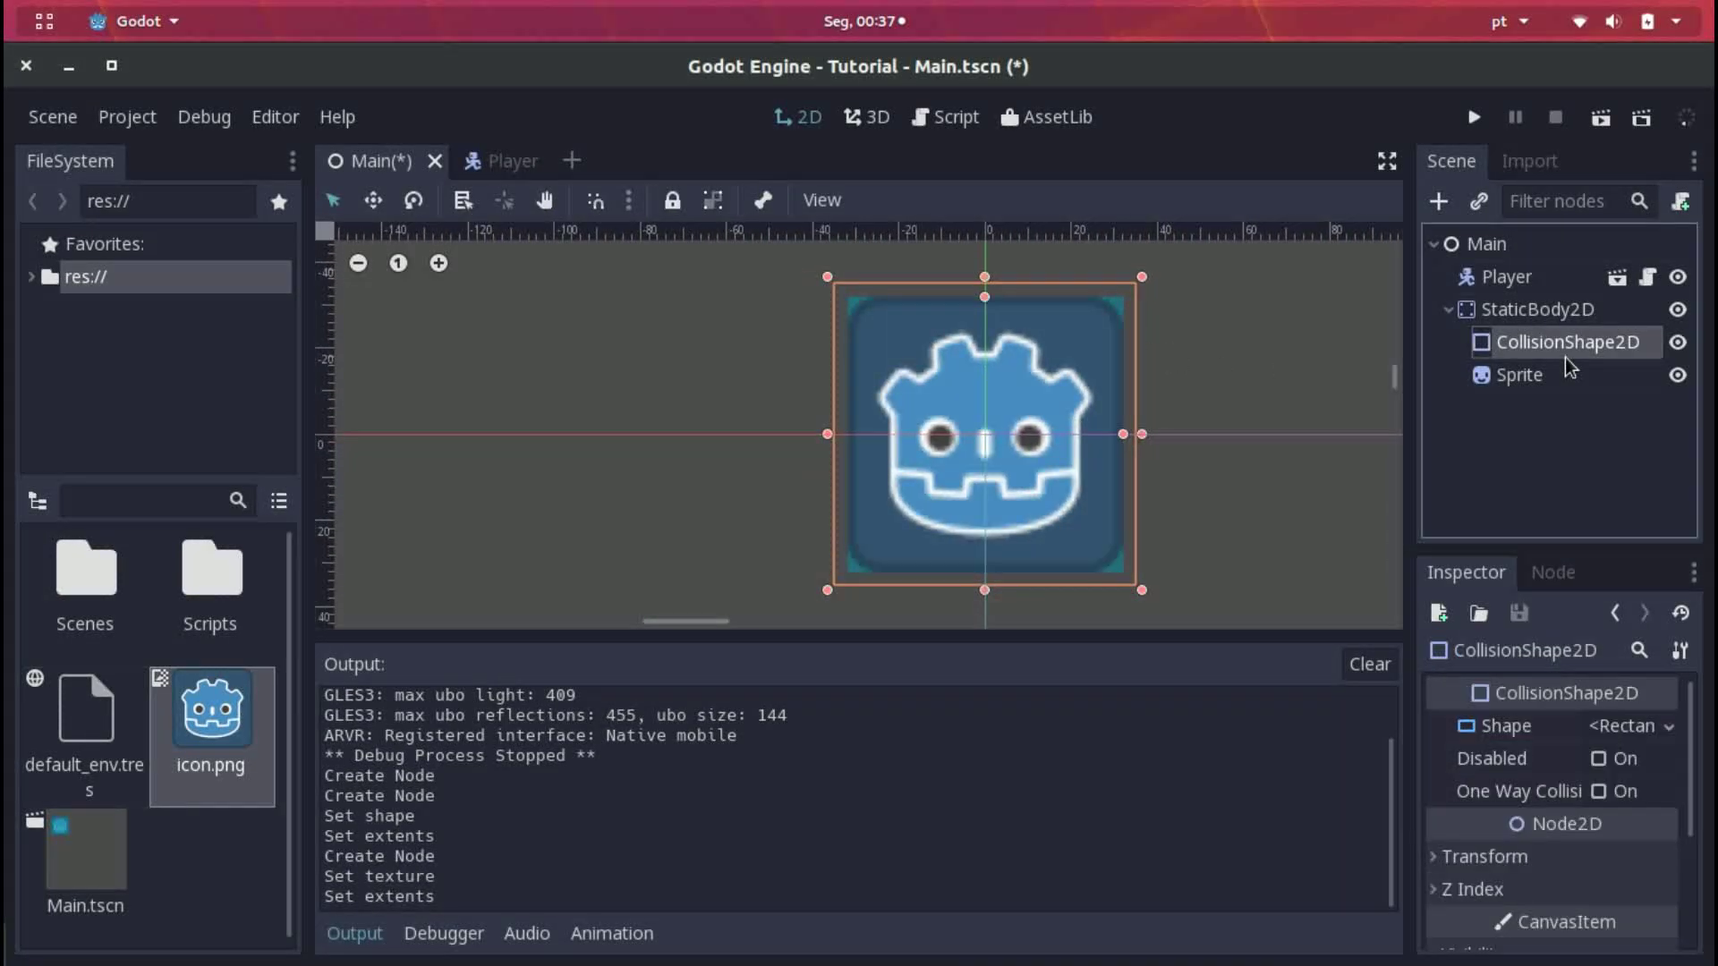
Select the platform's Sprite node, leaving the name and snapping options unchanged
double_click(1518, 375)
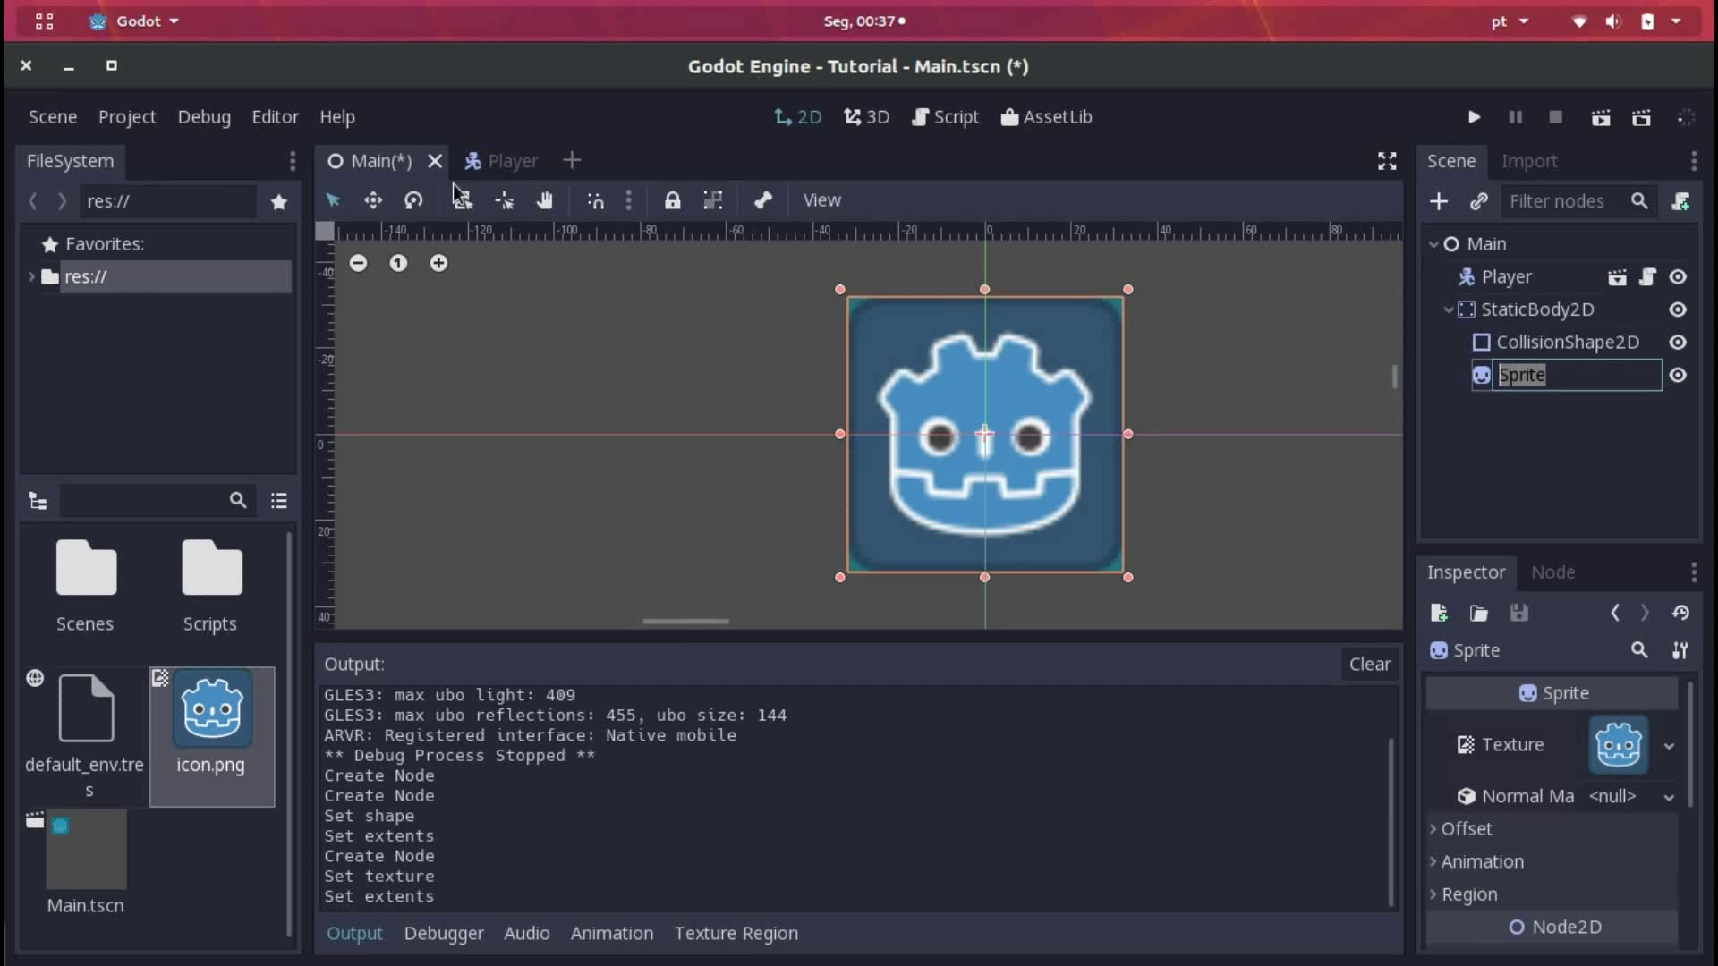
left_click(628, 200)
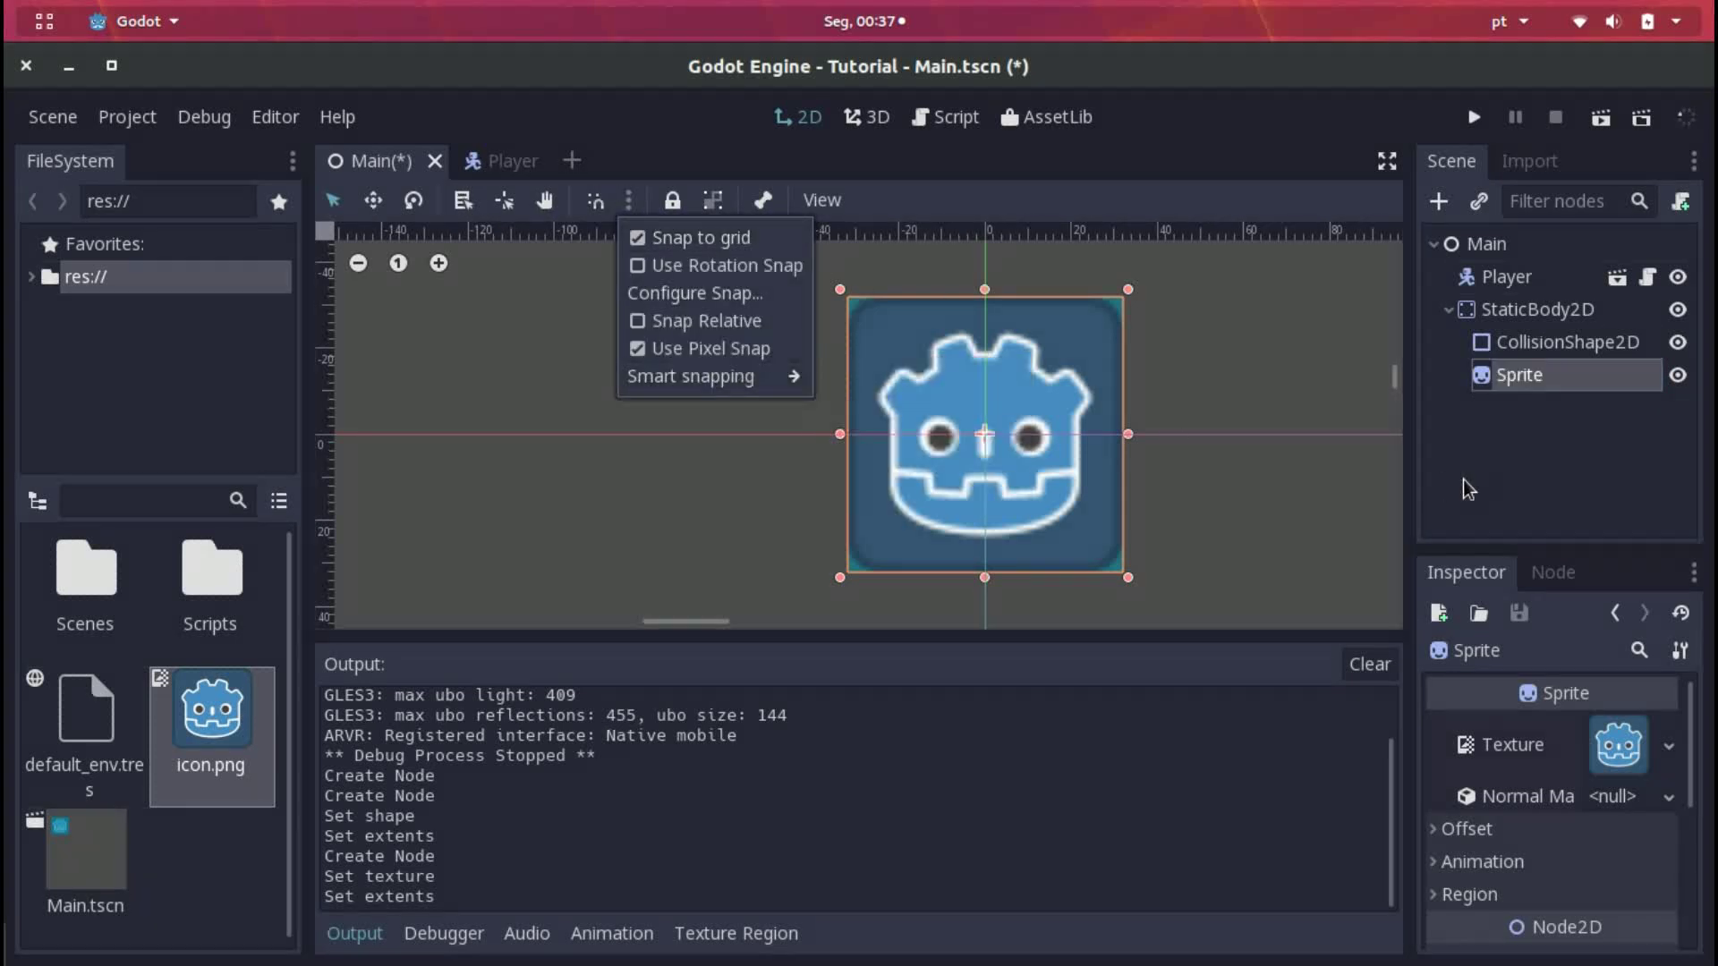
left_click(1193, 469)
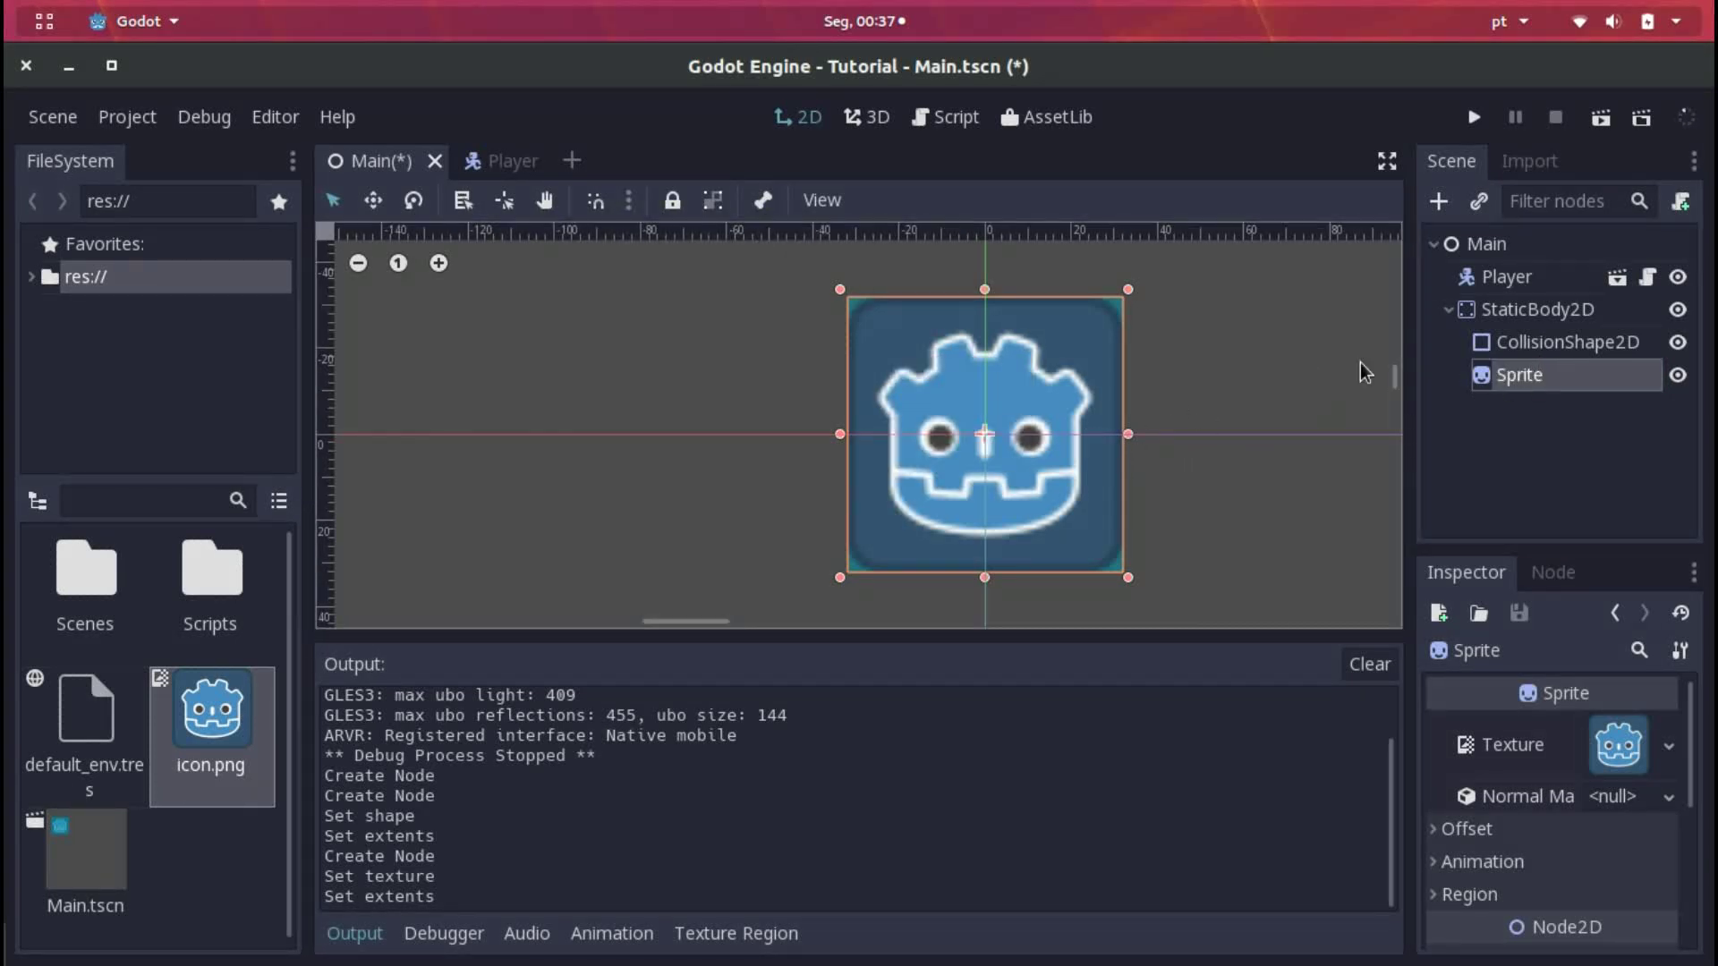
left_click(1525, 344)
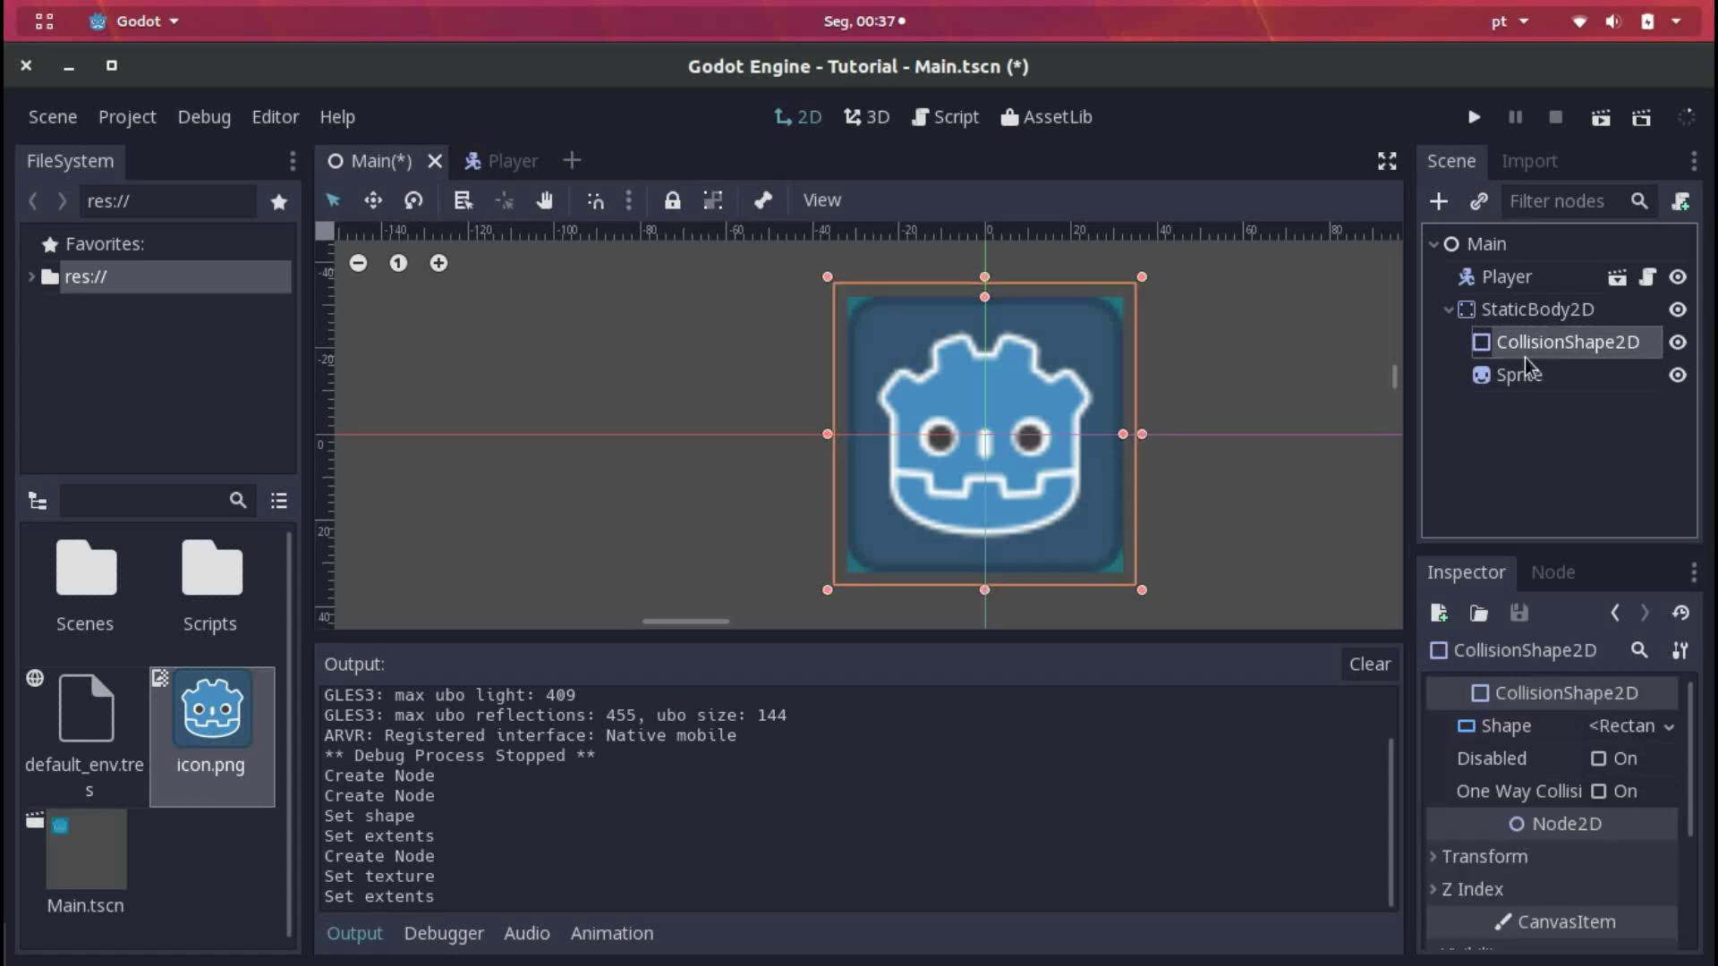
scroll(1369, 492, "down", 4)
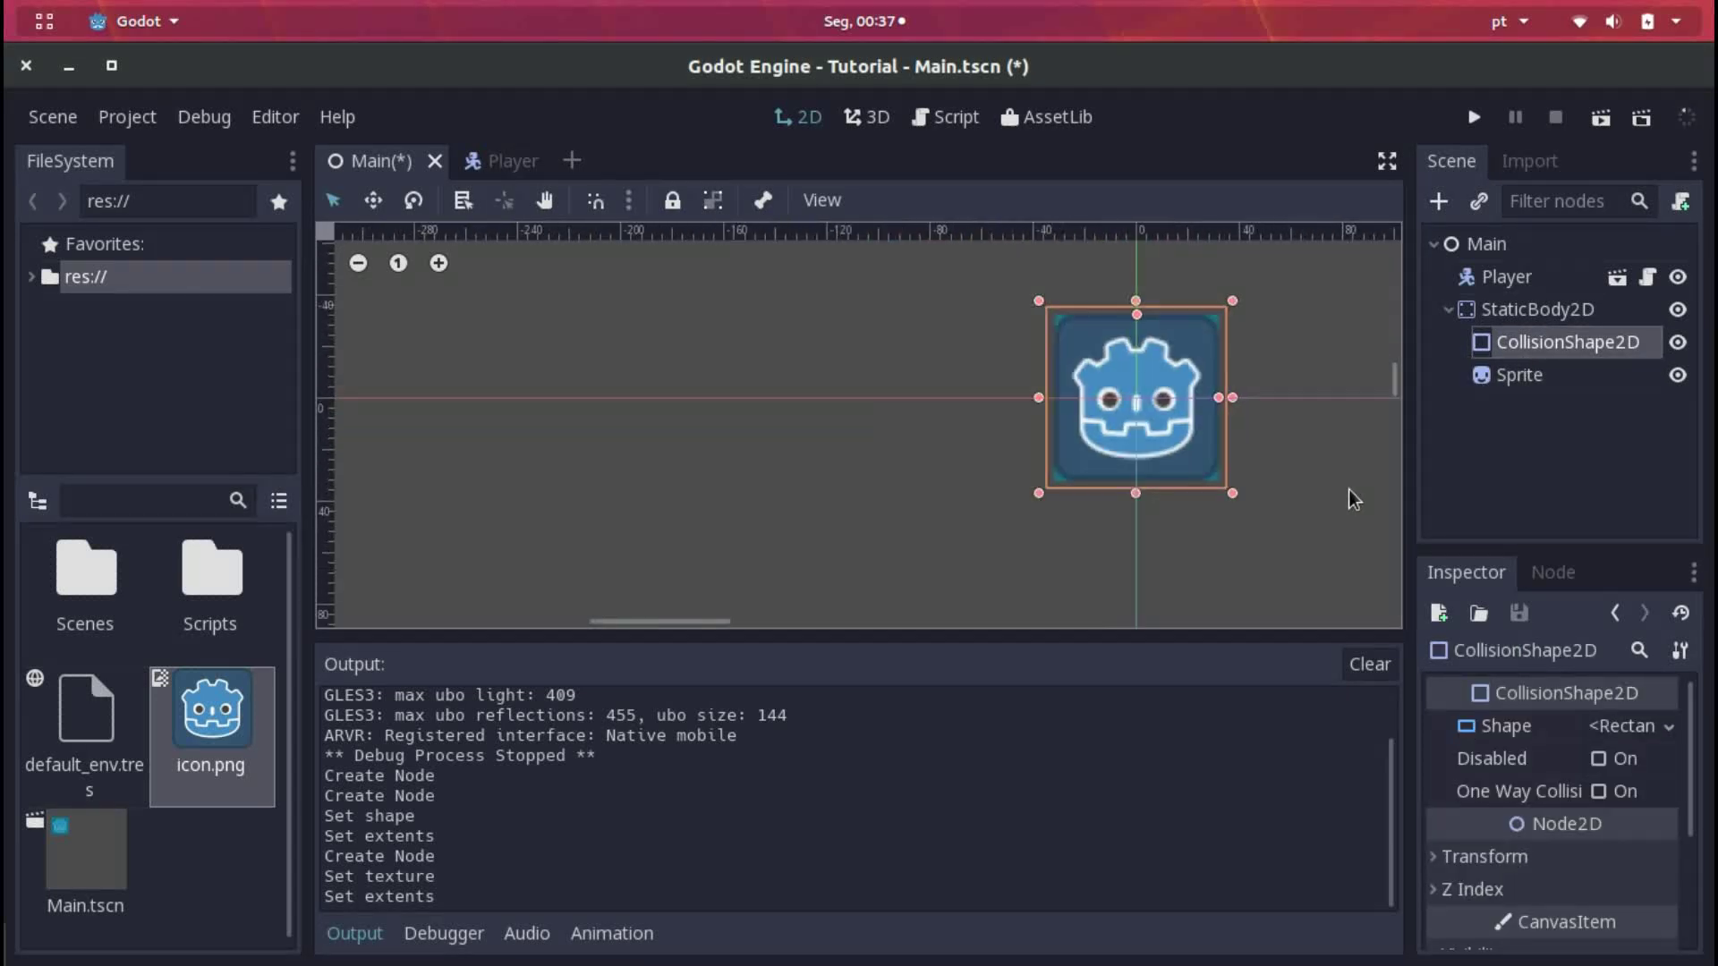
left_click(1614, 384)
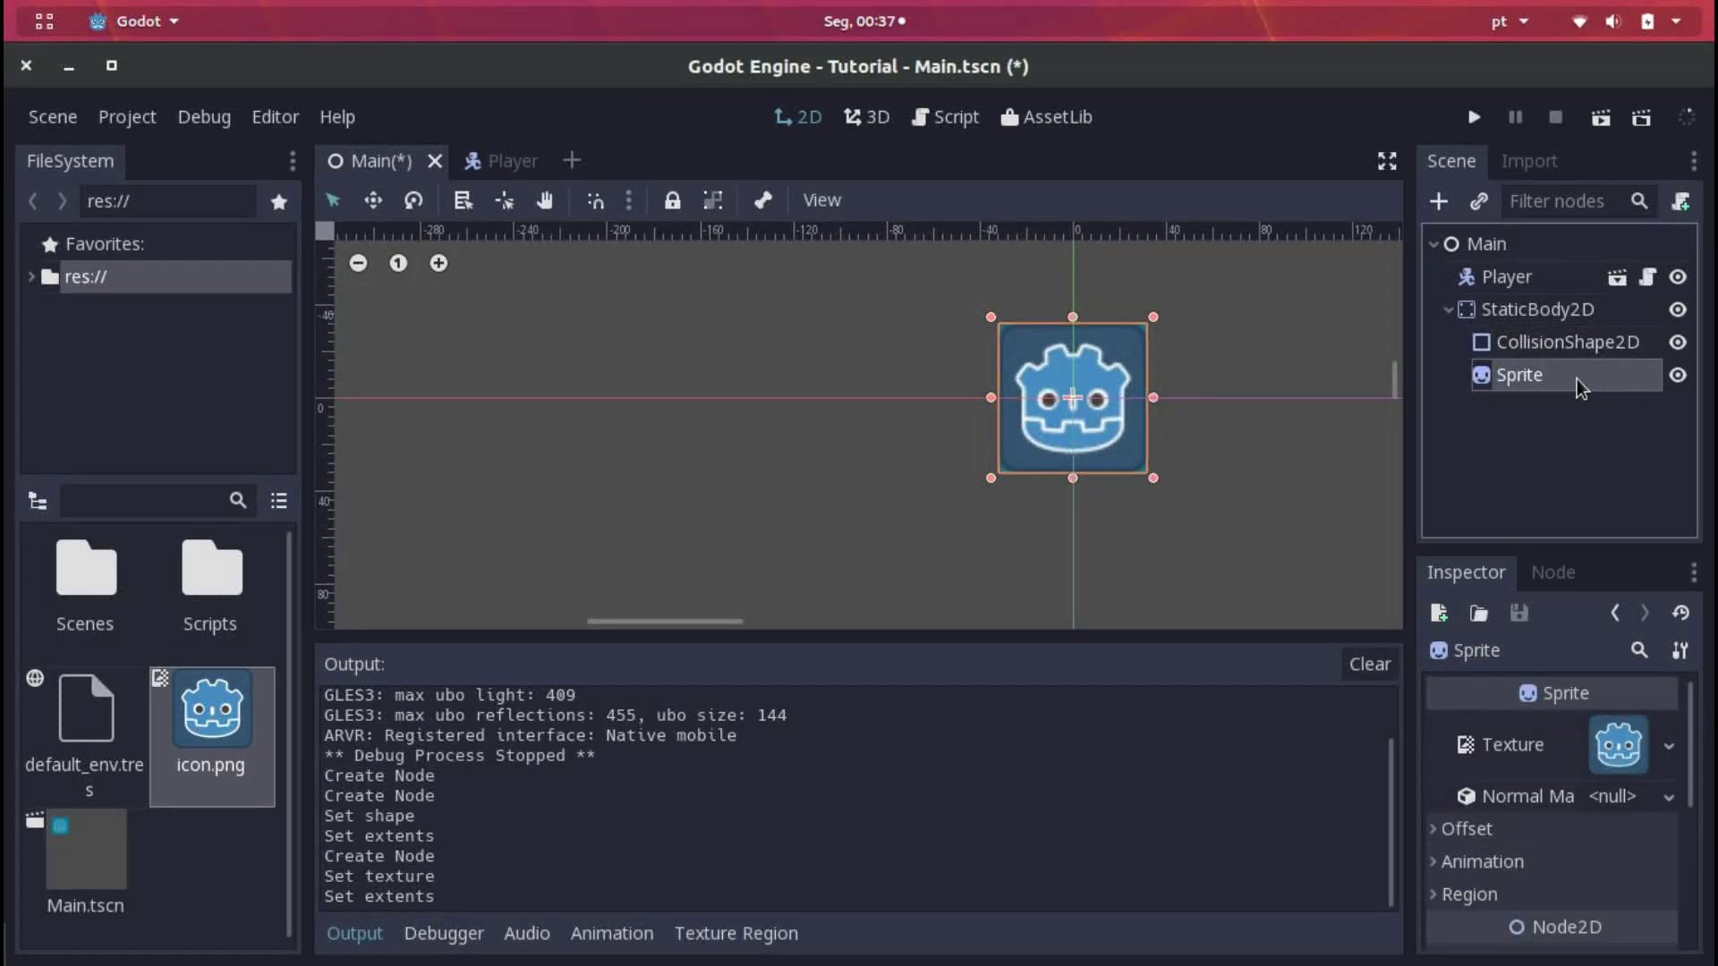
scroll(1583, 899, "down", 3)
scroll(1512, 868, "down", 3)
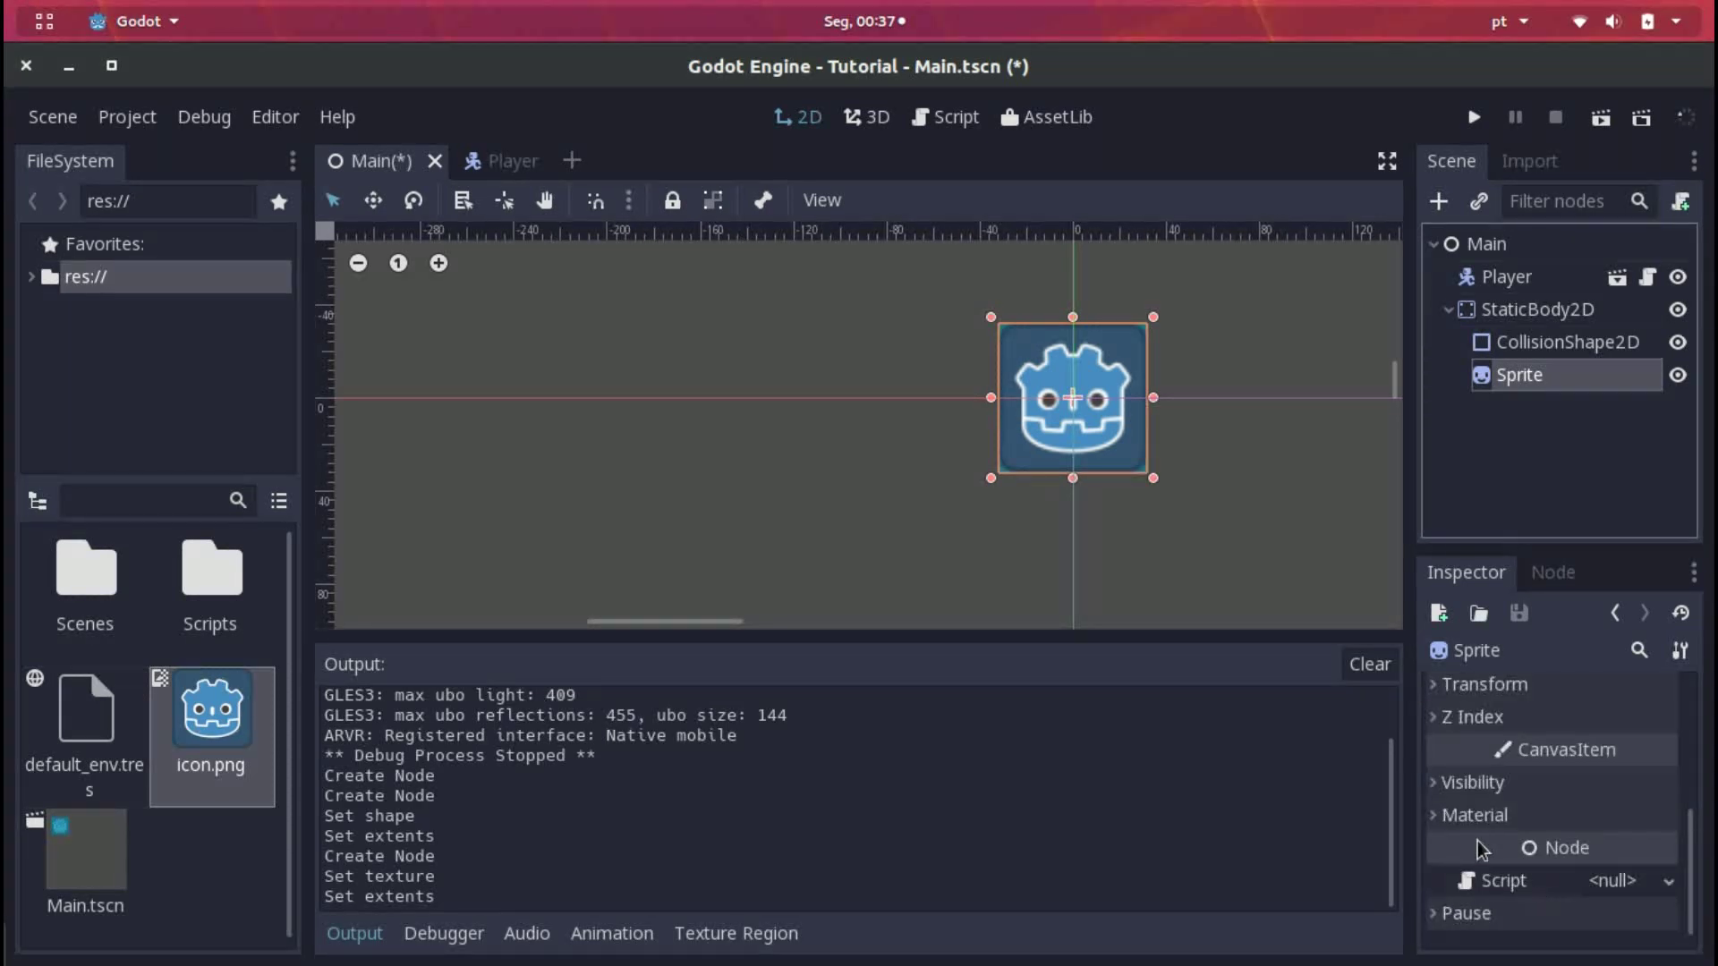
Set the Sprite's Visibility Modulate colour to black (000000)
left_click(1446, 787)
left_click(1593, 851)
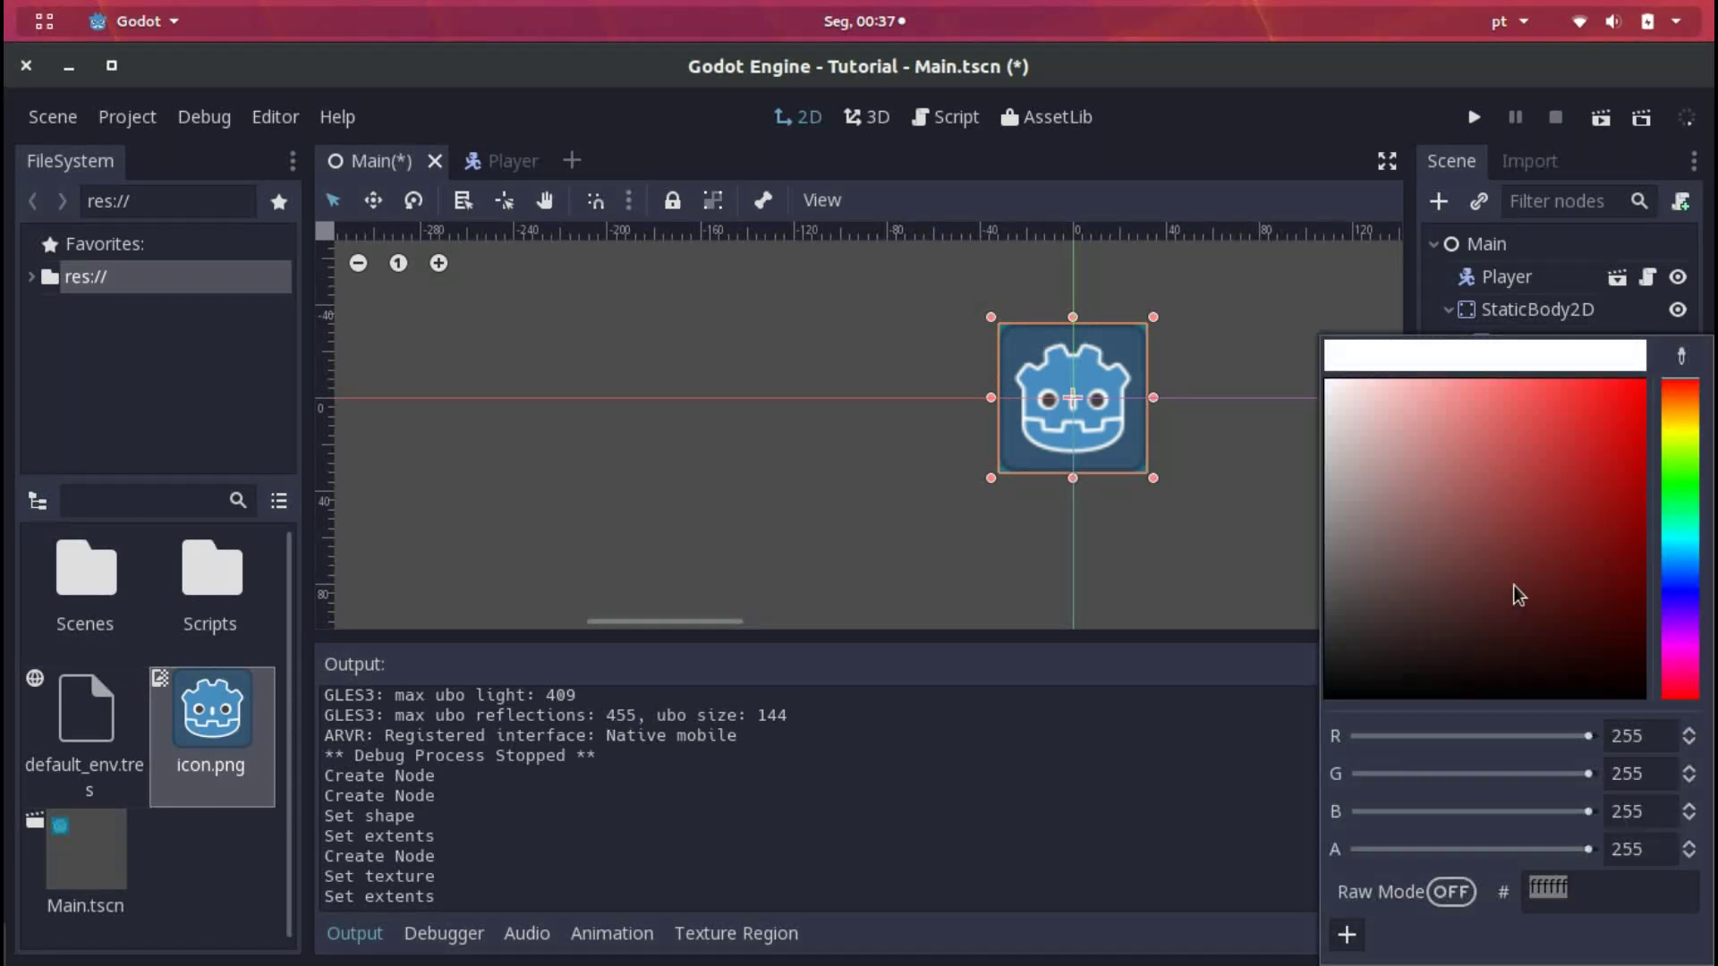
left_click_drag(1518, 595, 1232, 882)
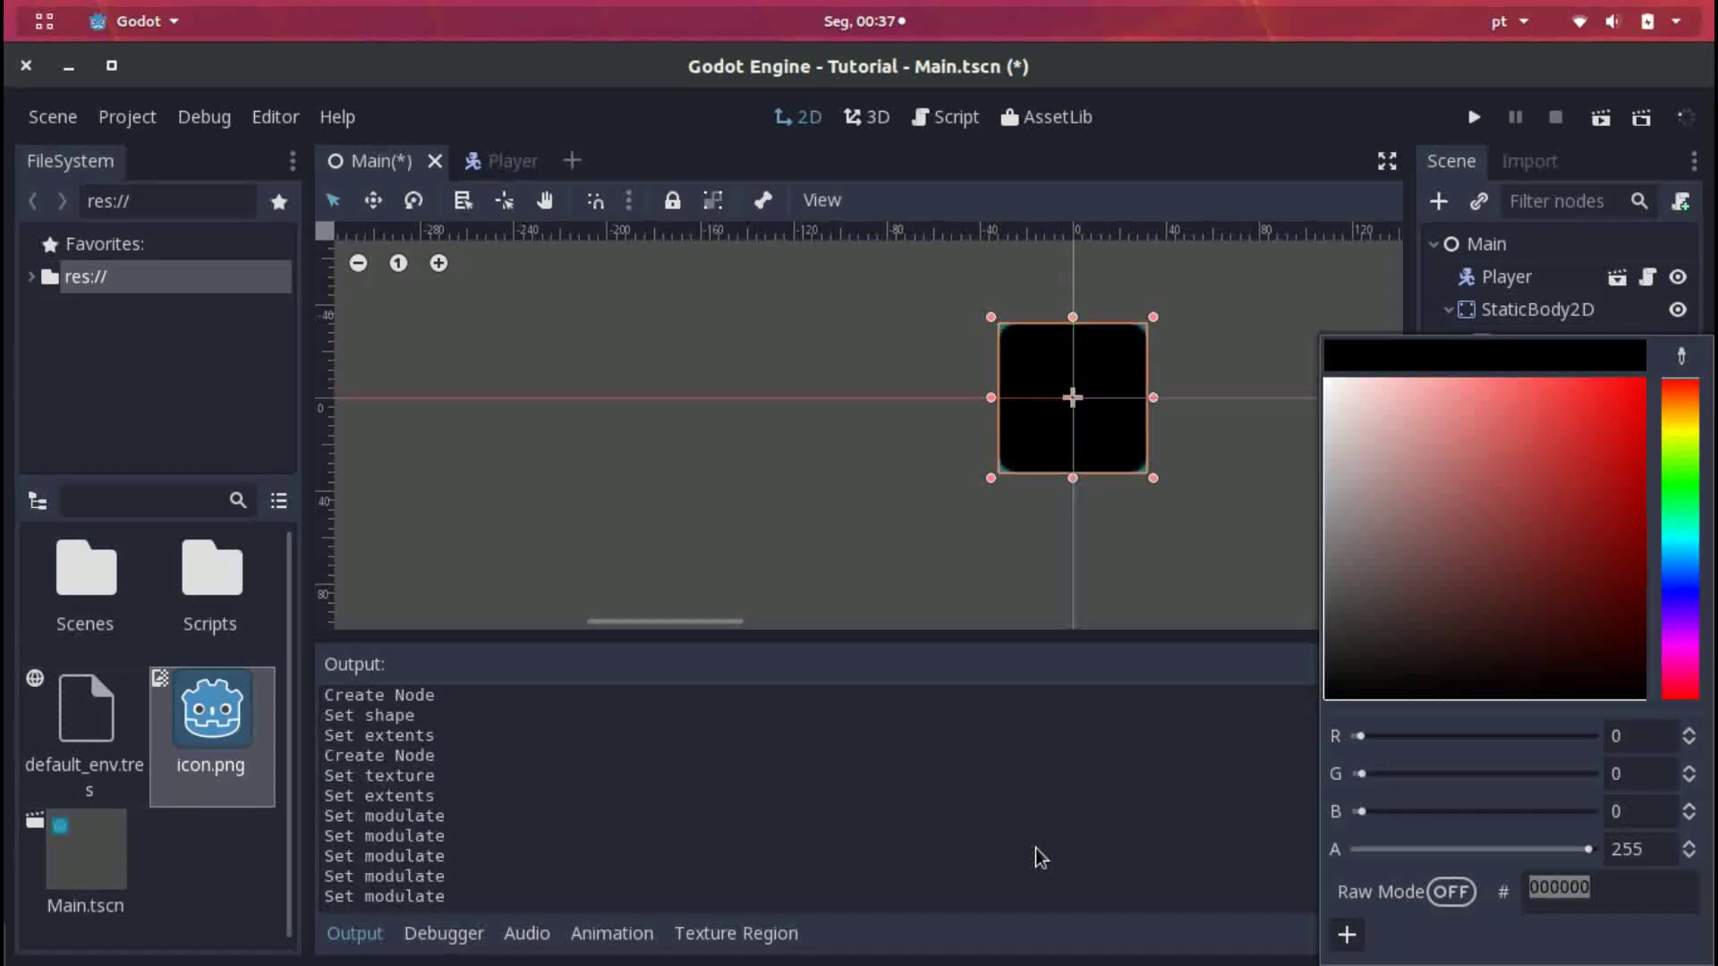
left_click(1232, 882)
scroll(1259, 488, "down", 3)
middle_click_drag(1259, 488, 1045, 460)
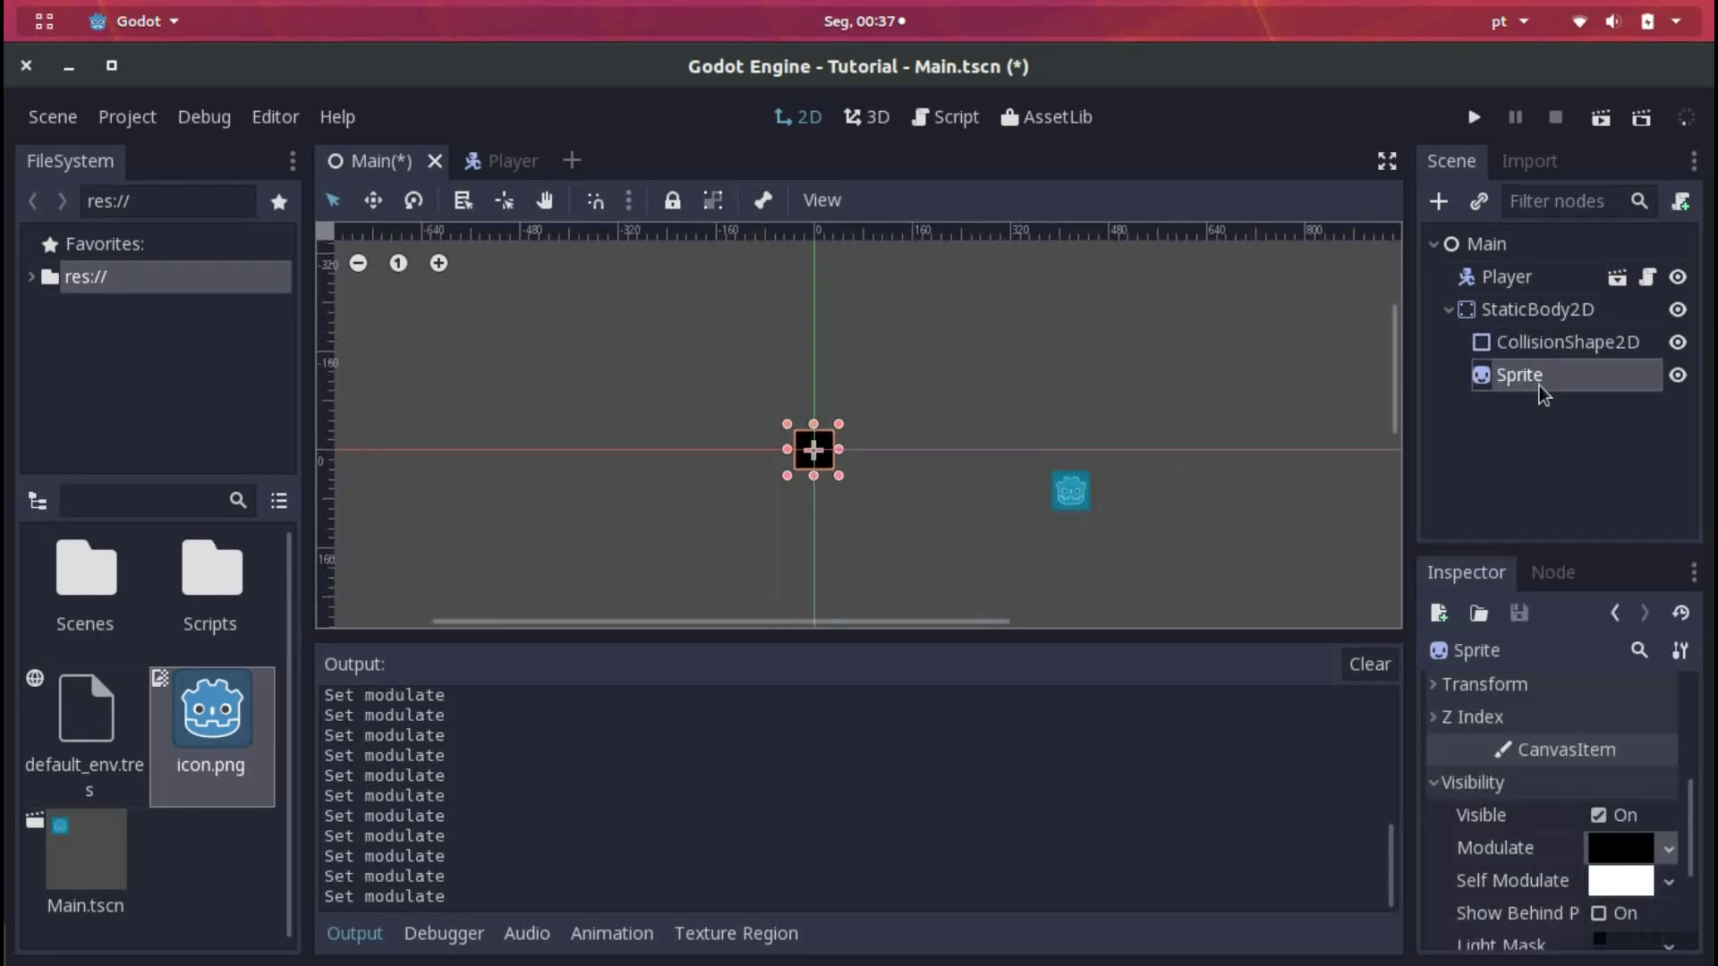
Make StaticBody2D's children move as one, undoing a trial move of the block
left_click(1568, 311)
left_click(1448, 309)
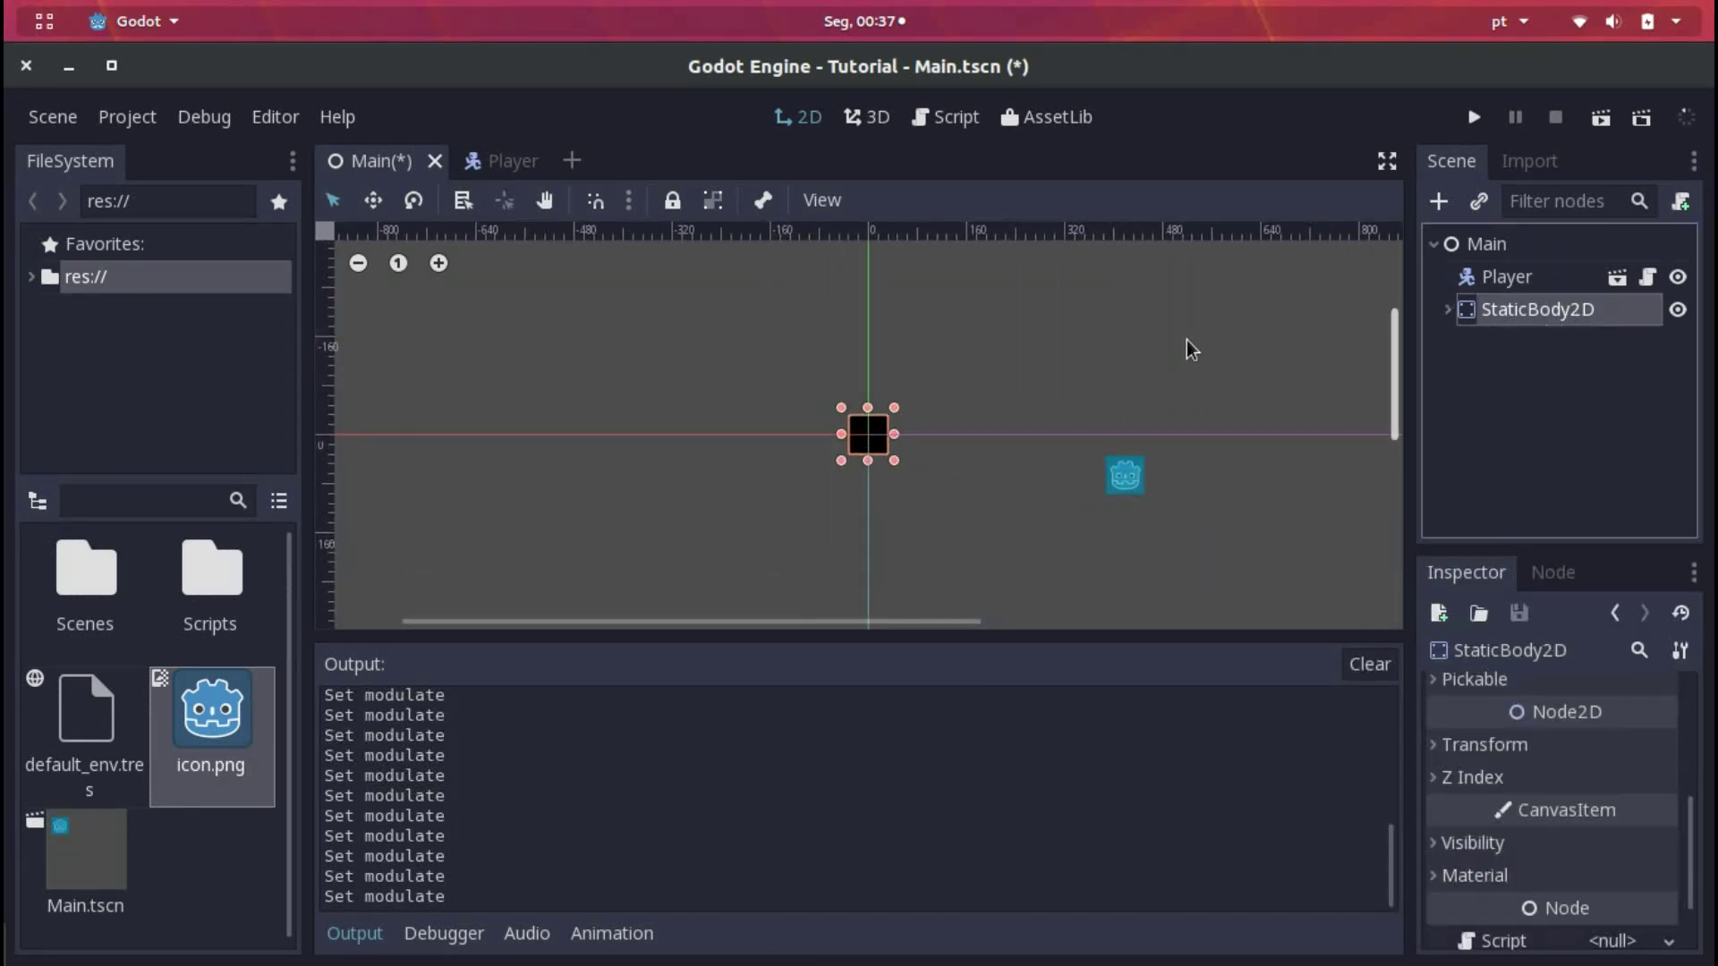
left_click(714, 203)
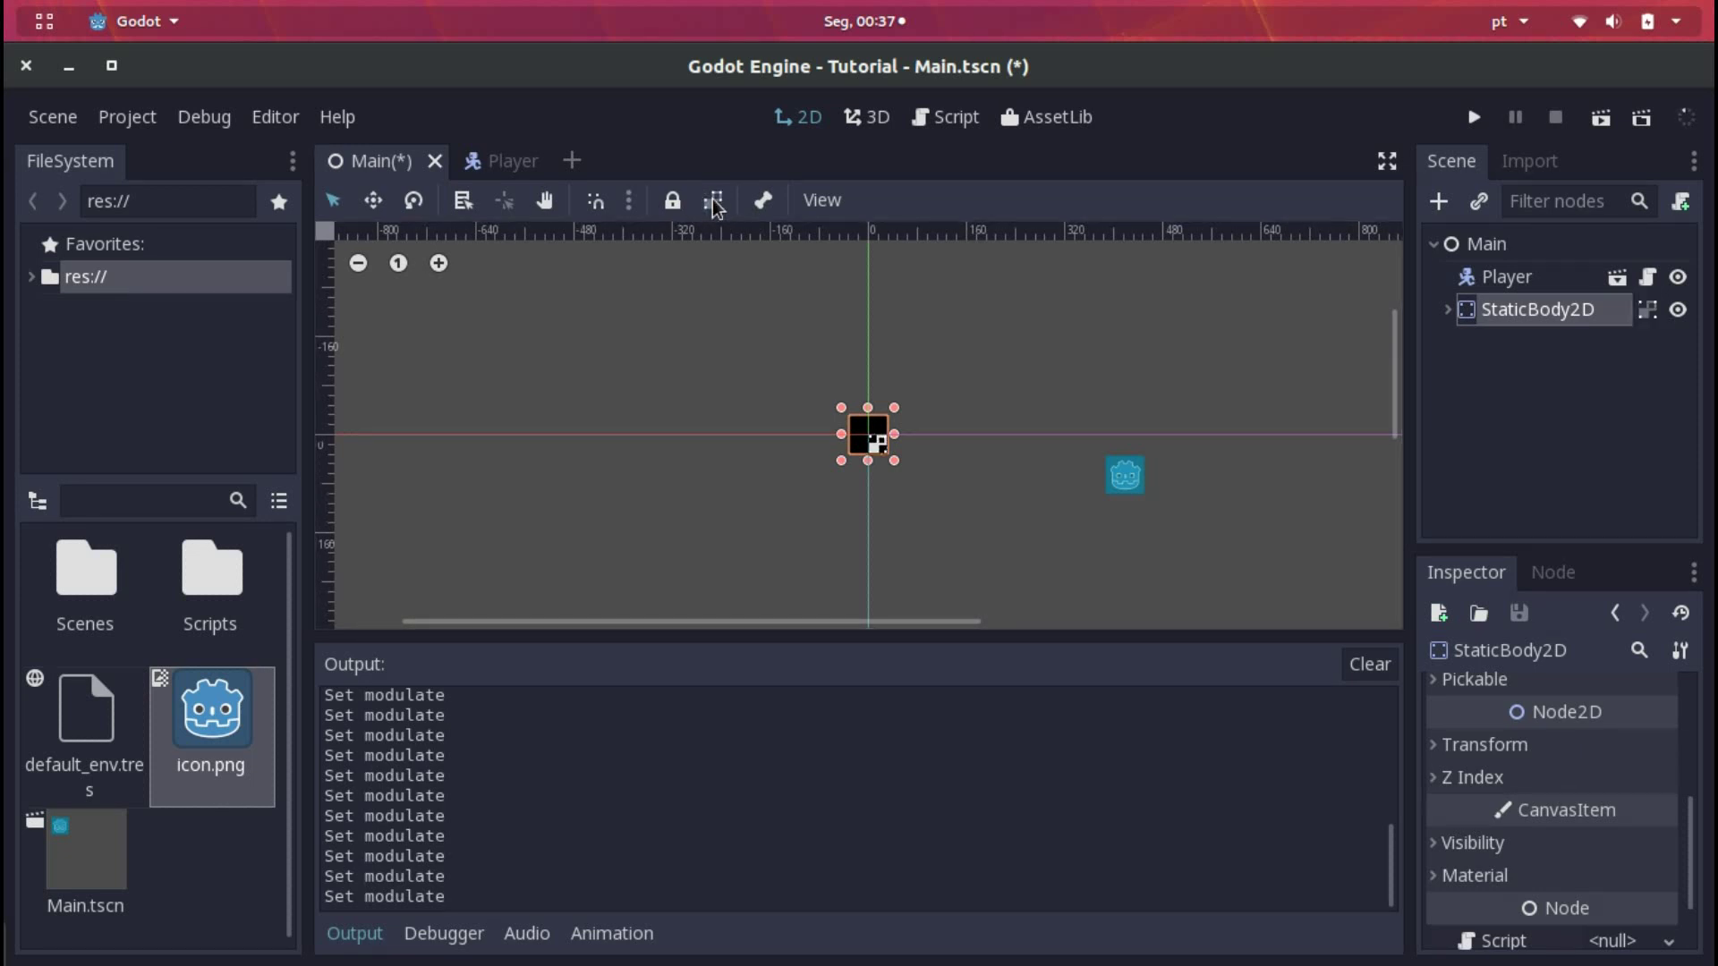
left_click_drag(870, 436, 1061, 579)
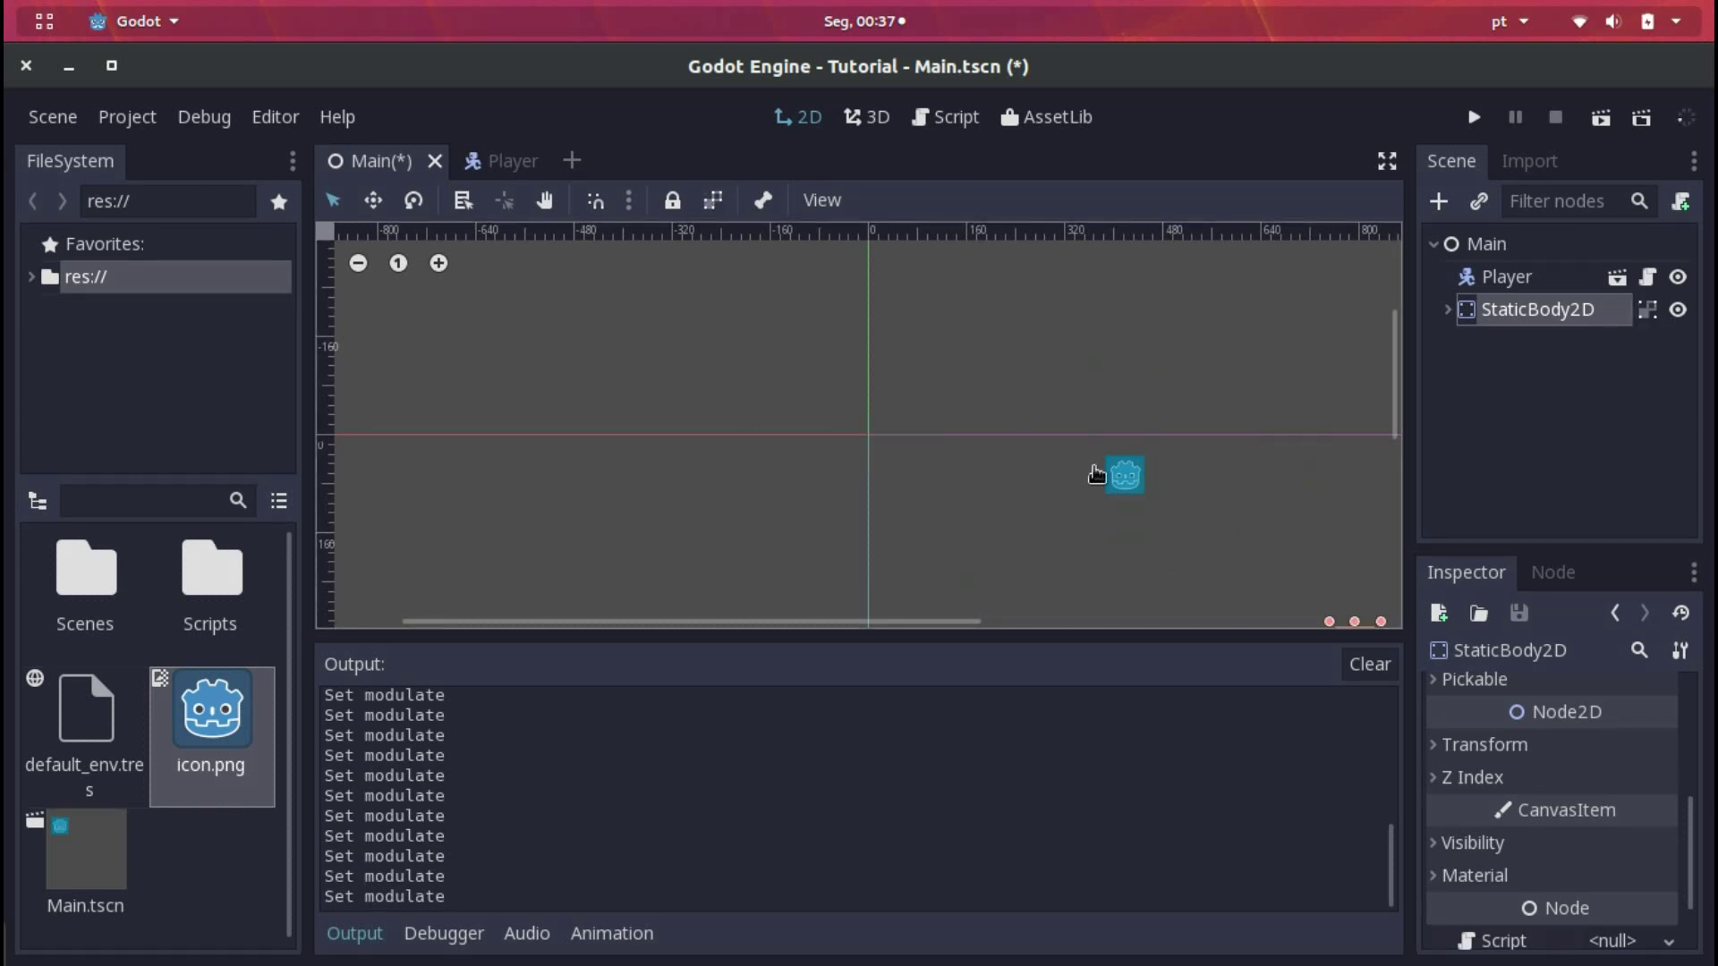
left_click_drag(1395, 577, 1388, 399)
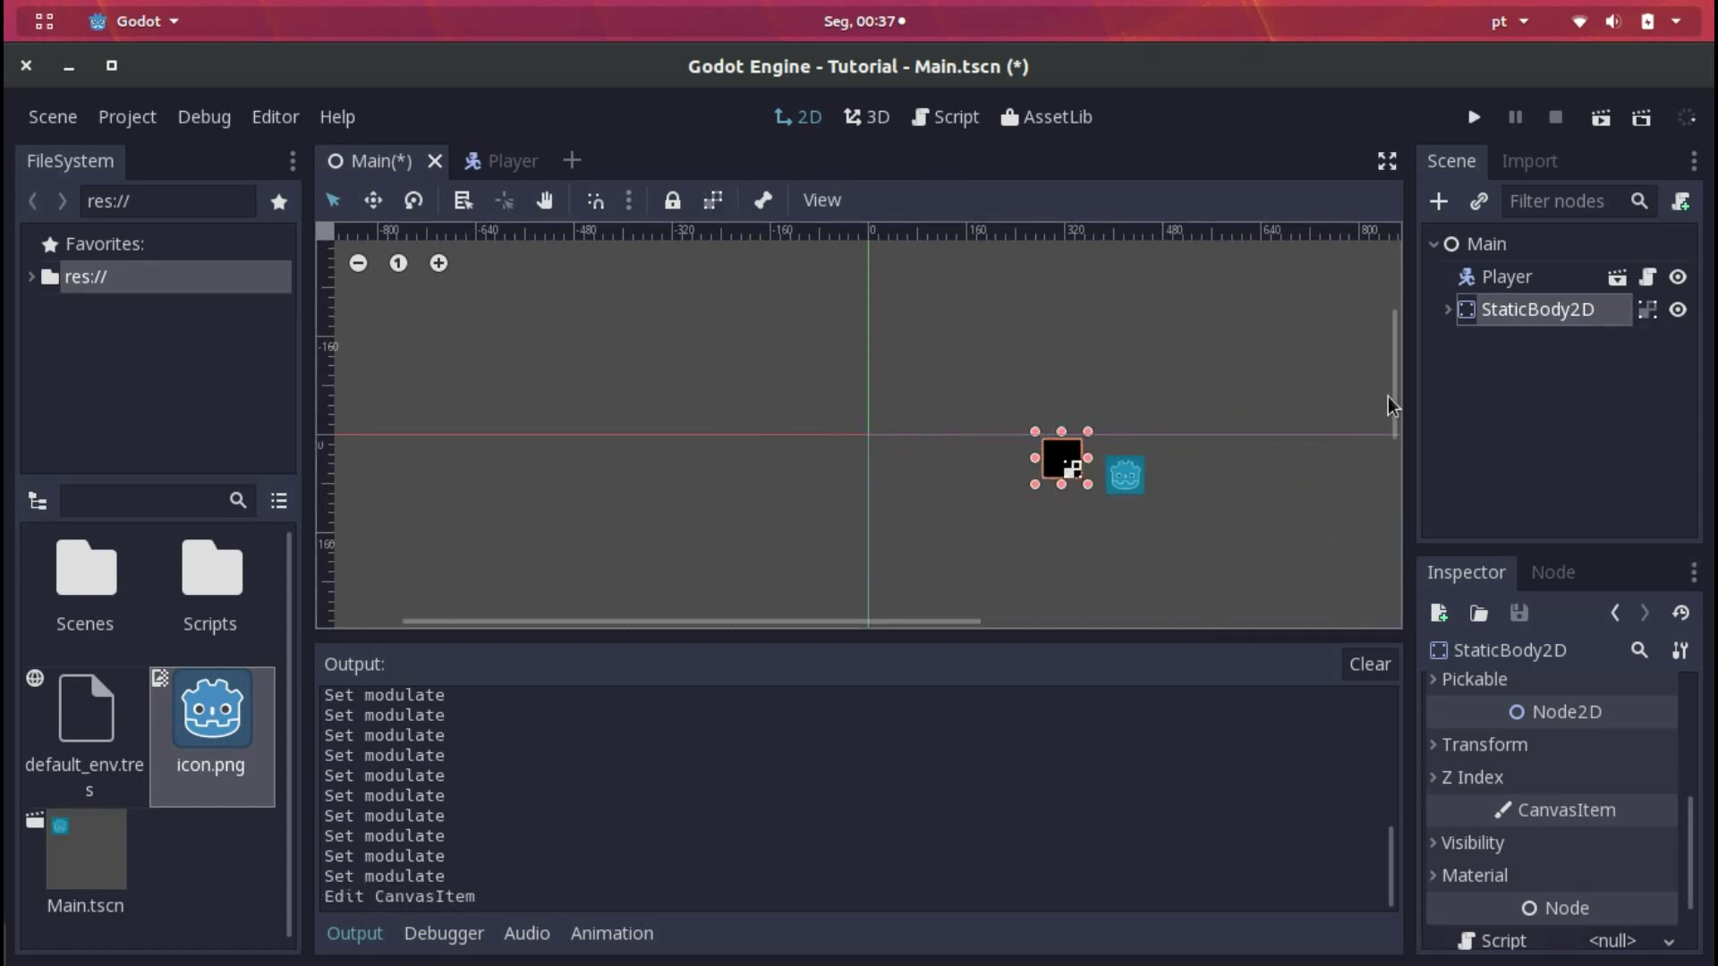
key("ctrl+z")
Move the black block lower and stretch it into a wide platform bar
scroll(1020, 358, "down", 1)
scroll(850, 412, "right", 5)
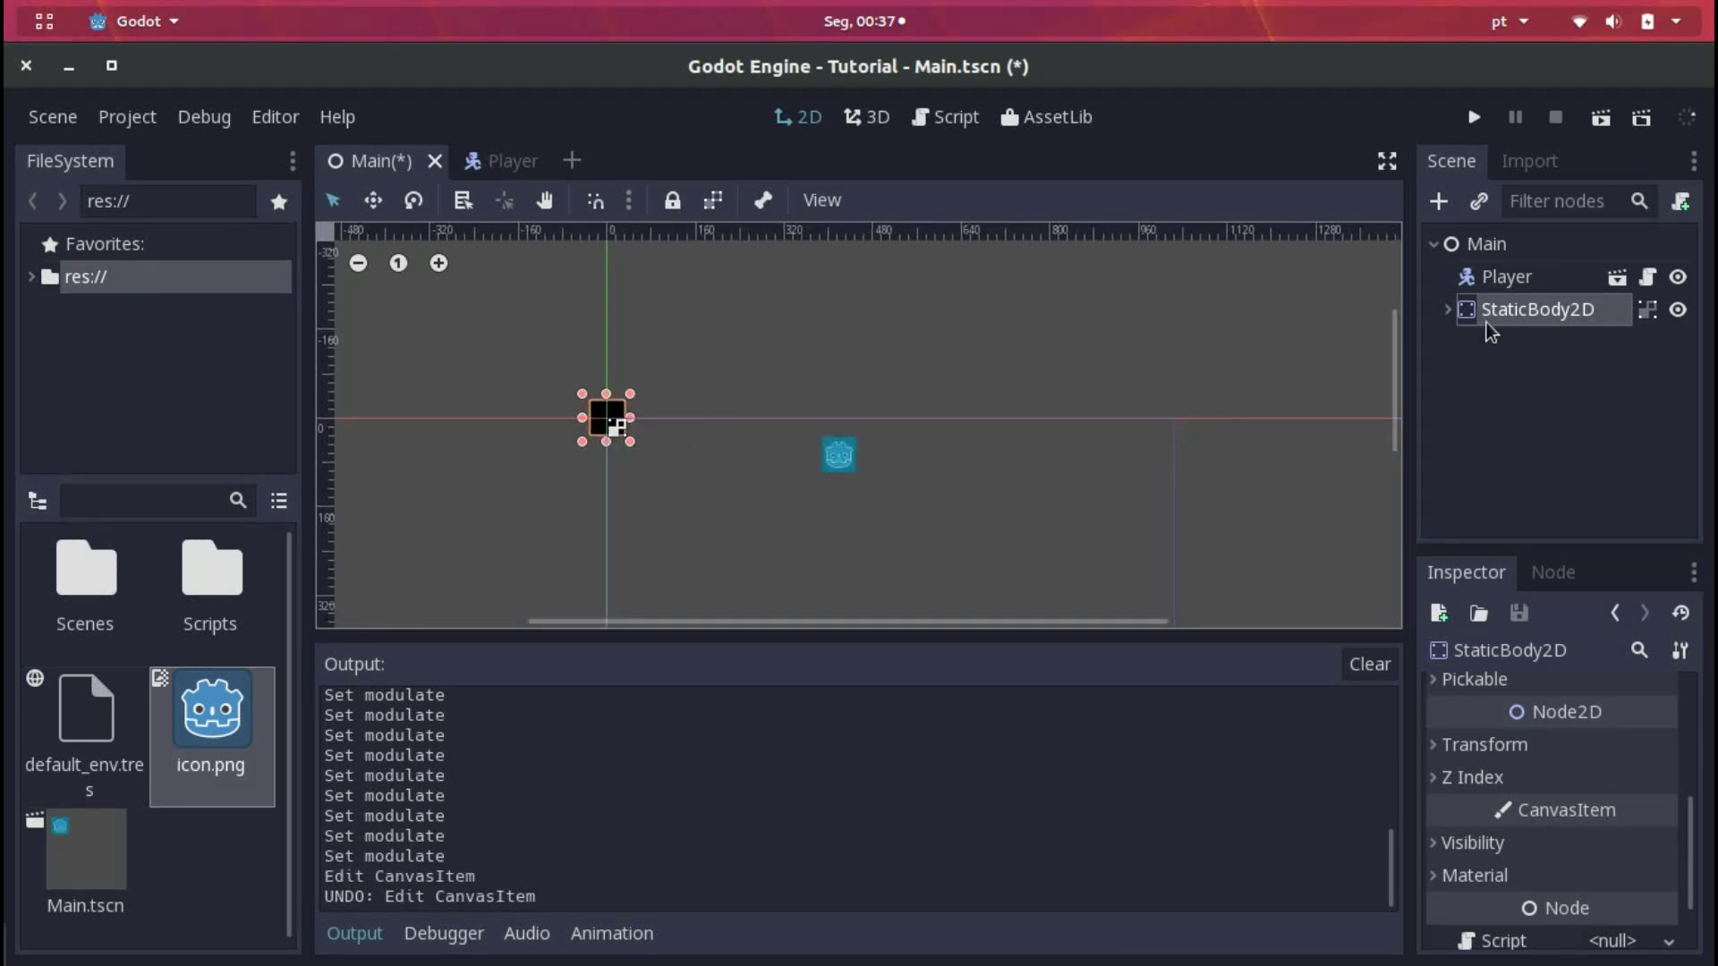
left_click(1446, 310)
left_click(1521, 342)
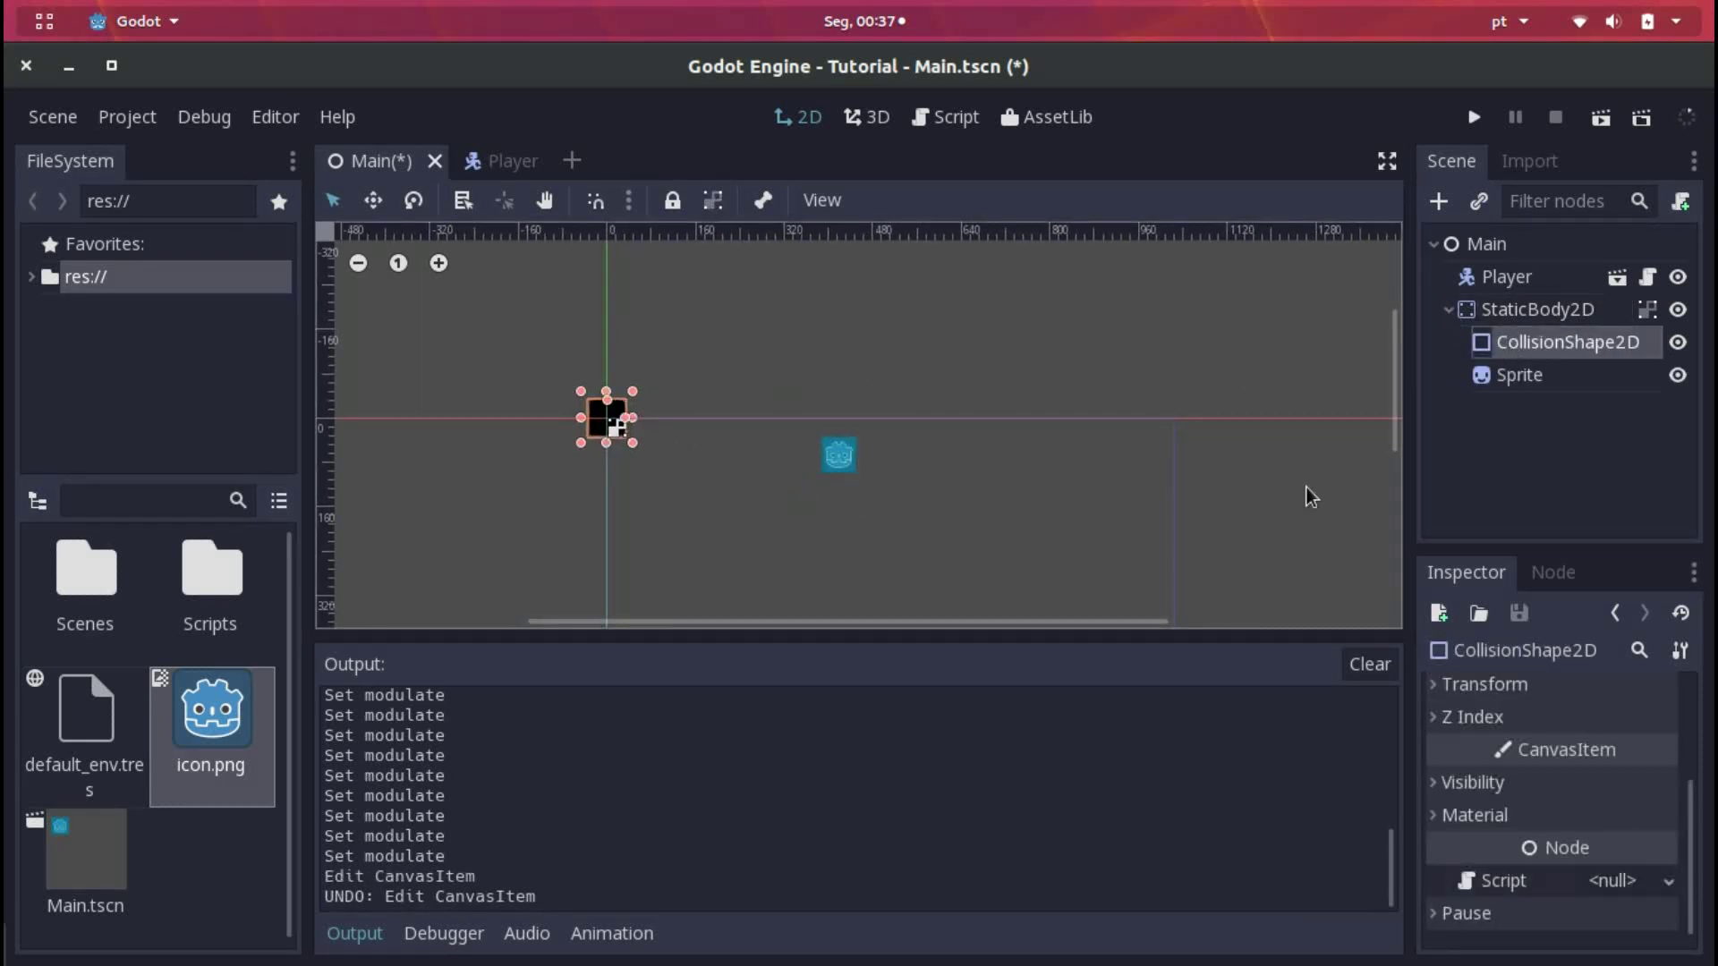
left_click(1520, 376)
left_click(1546, 345)
left_click(1489, 383)
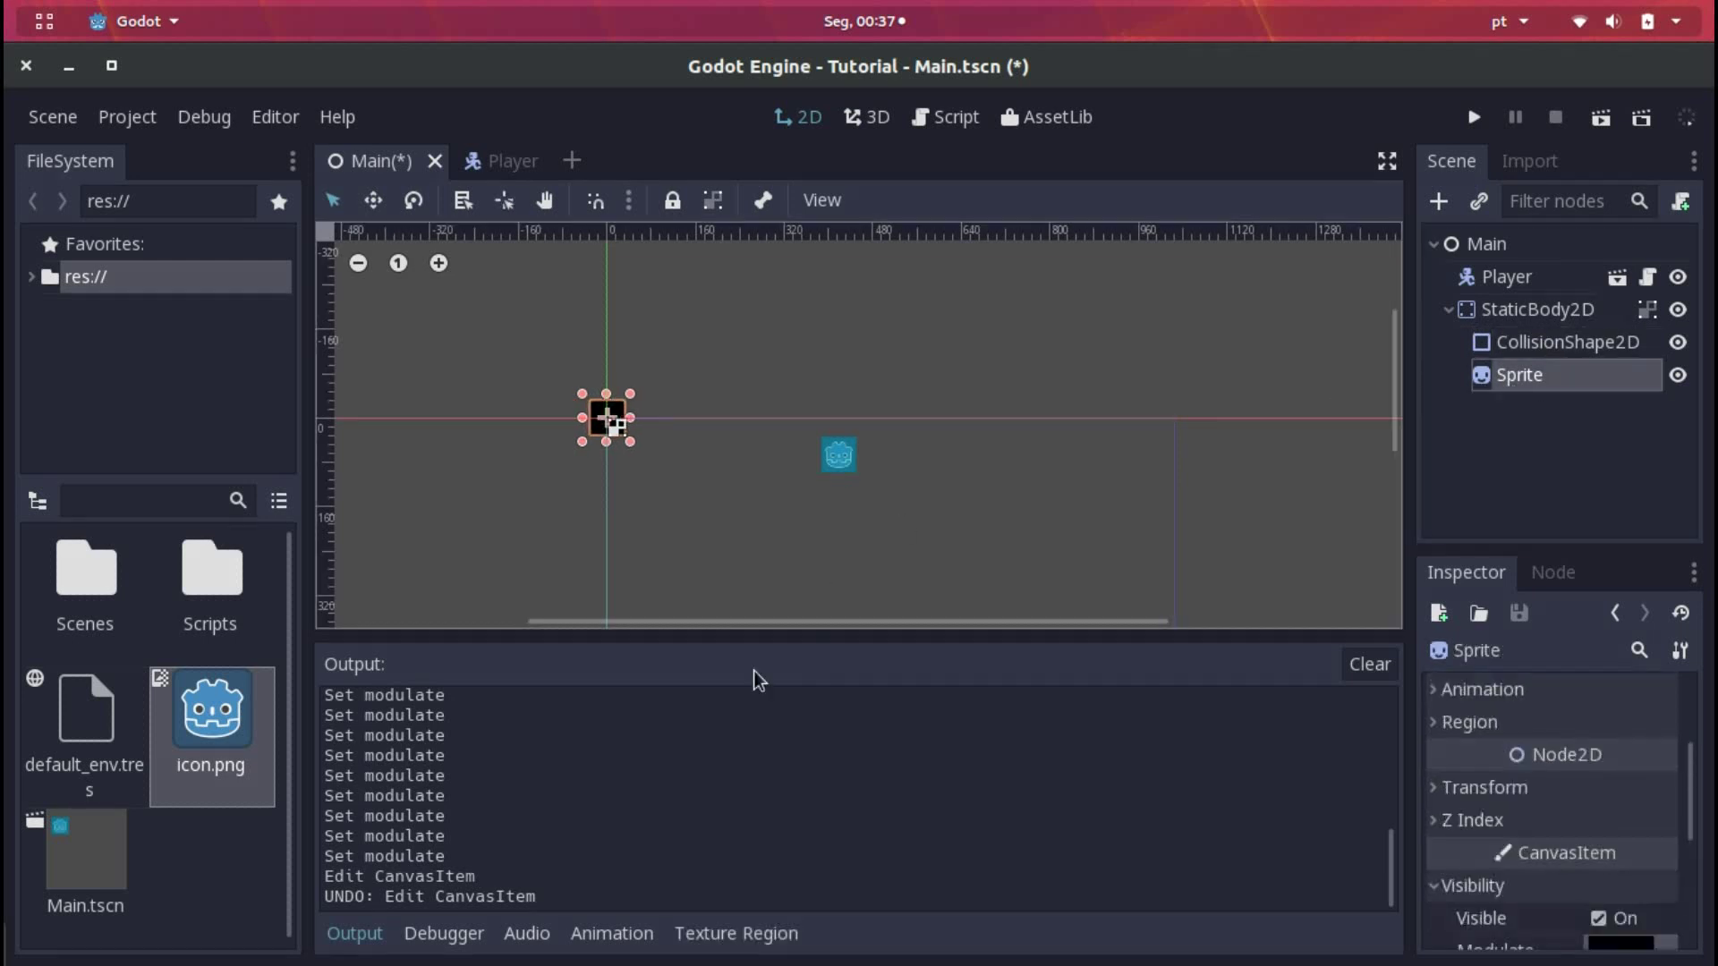
left_click(1447, 309)
double_click(1485, 309)
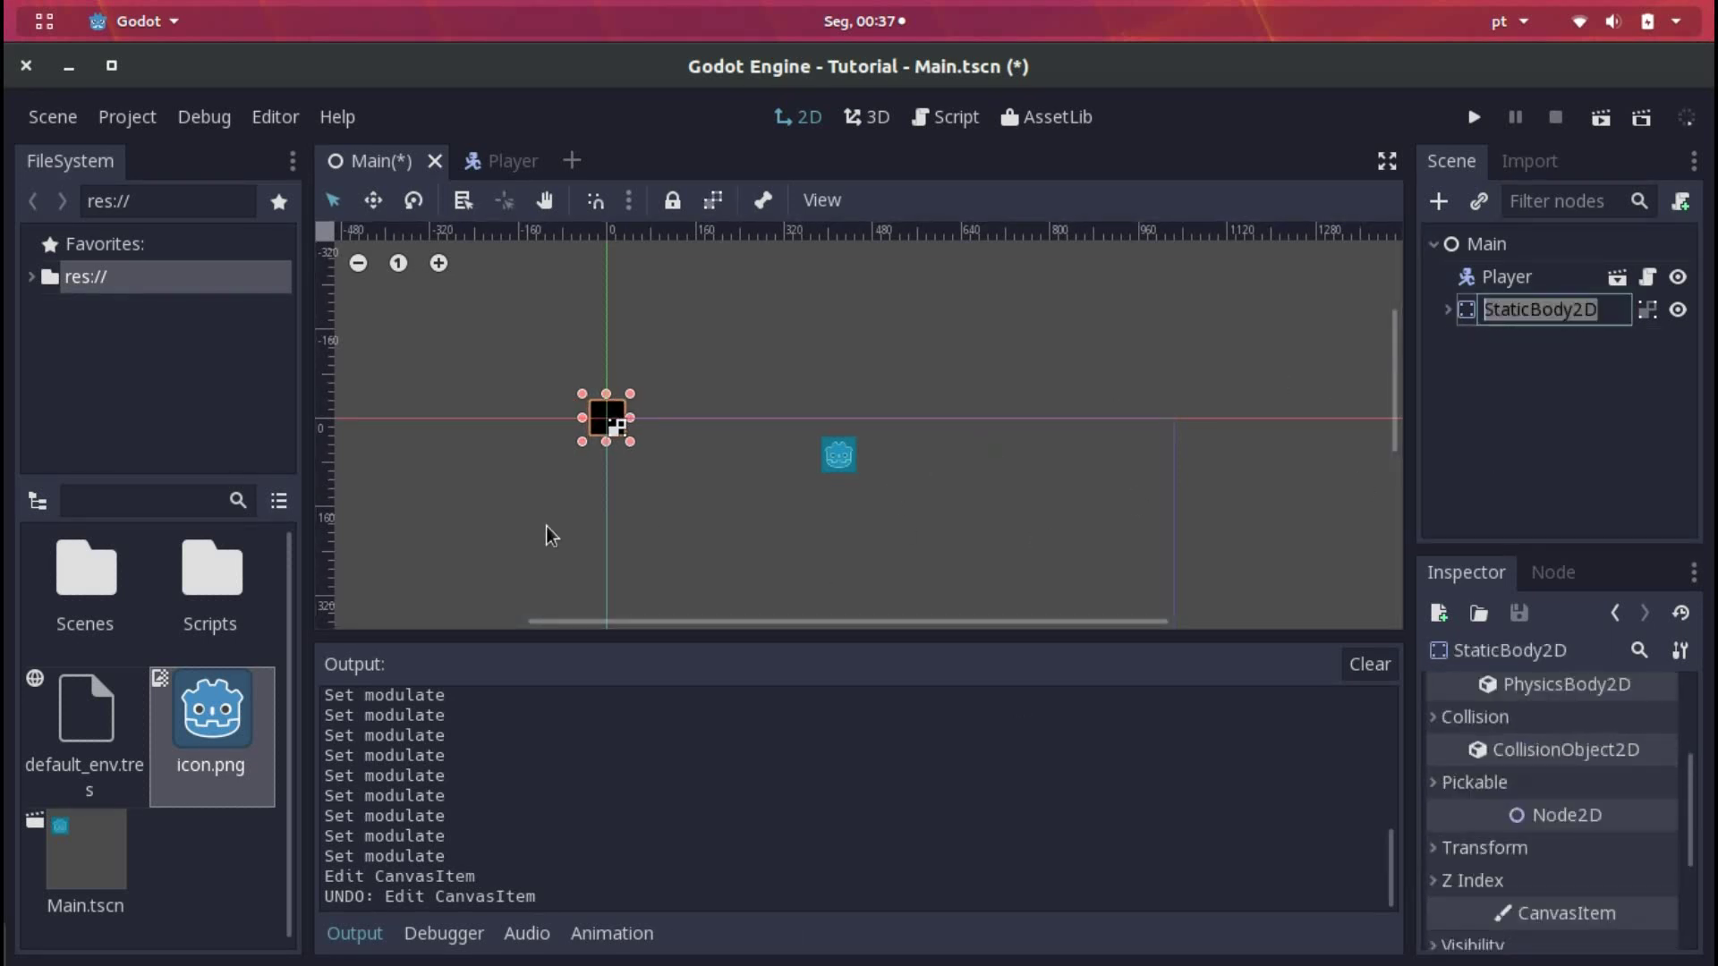
left_click(652, 499)
mouse_move(626, 432)
left_mouse_down()
mouse_move(723, 551)
mouse_move(1075, 546)
mouse_move(962, 560)
mouse_move(921, 590)
left_mouse_up()
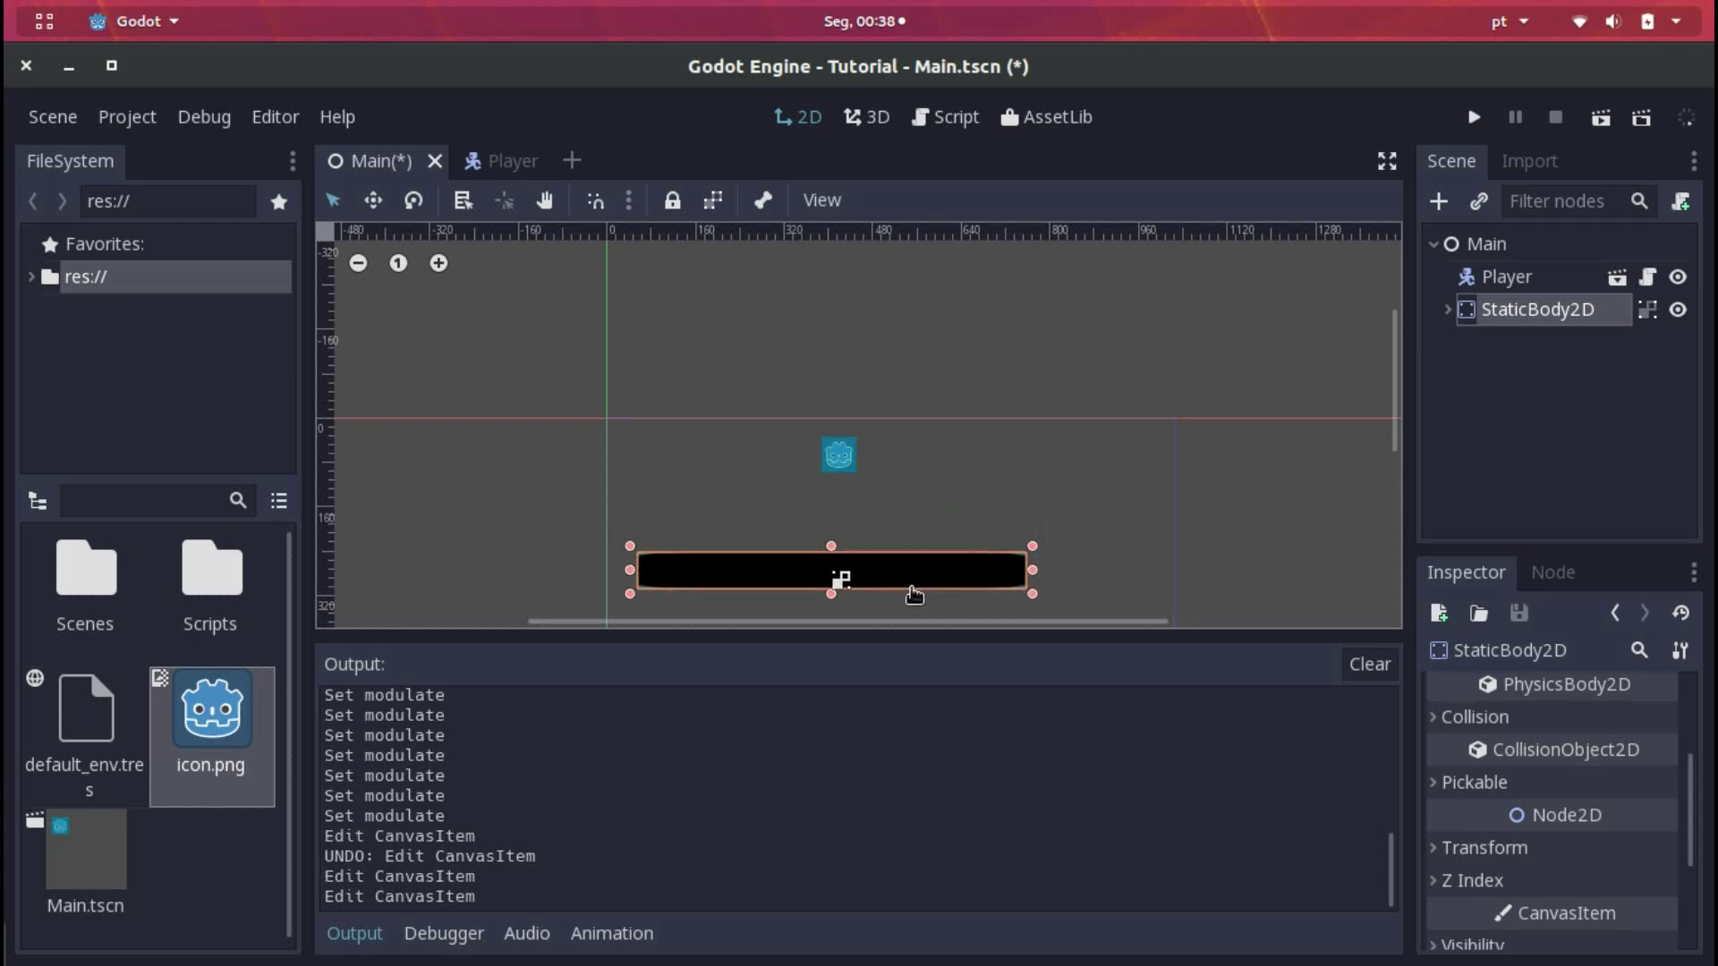
scroll(876, 486, "down", 1)
Duplicate the platform twice, placing one copy to the left and one to the right
key("ctrl+d")
left_click_drag(876, 486, 736, 466)
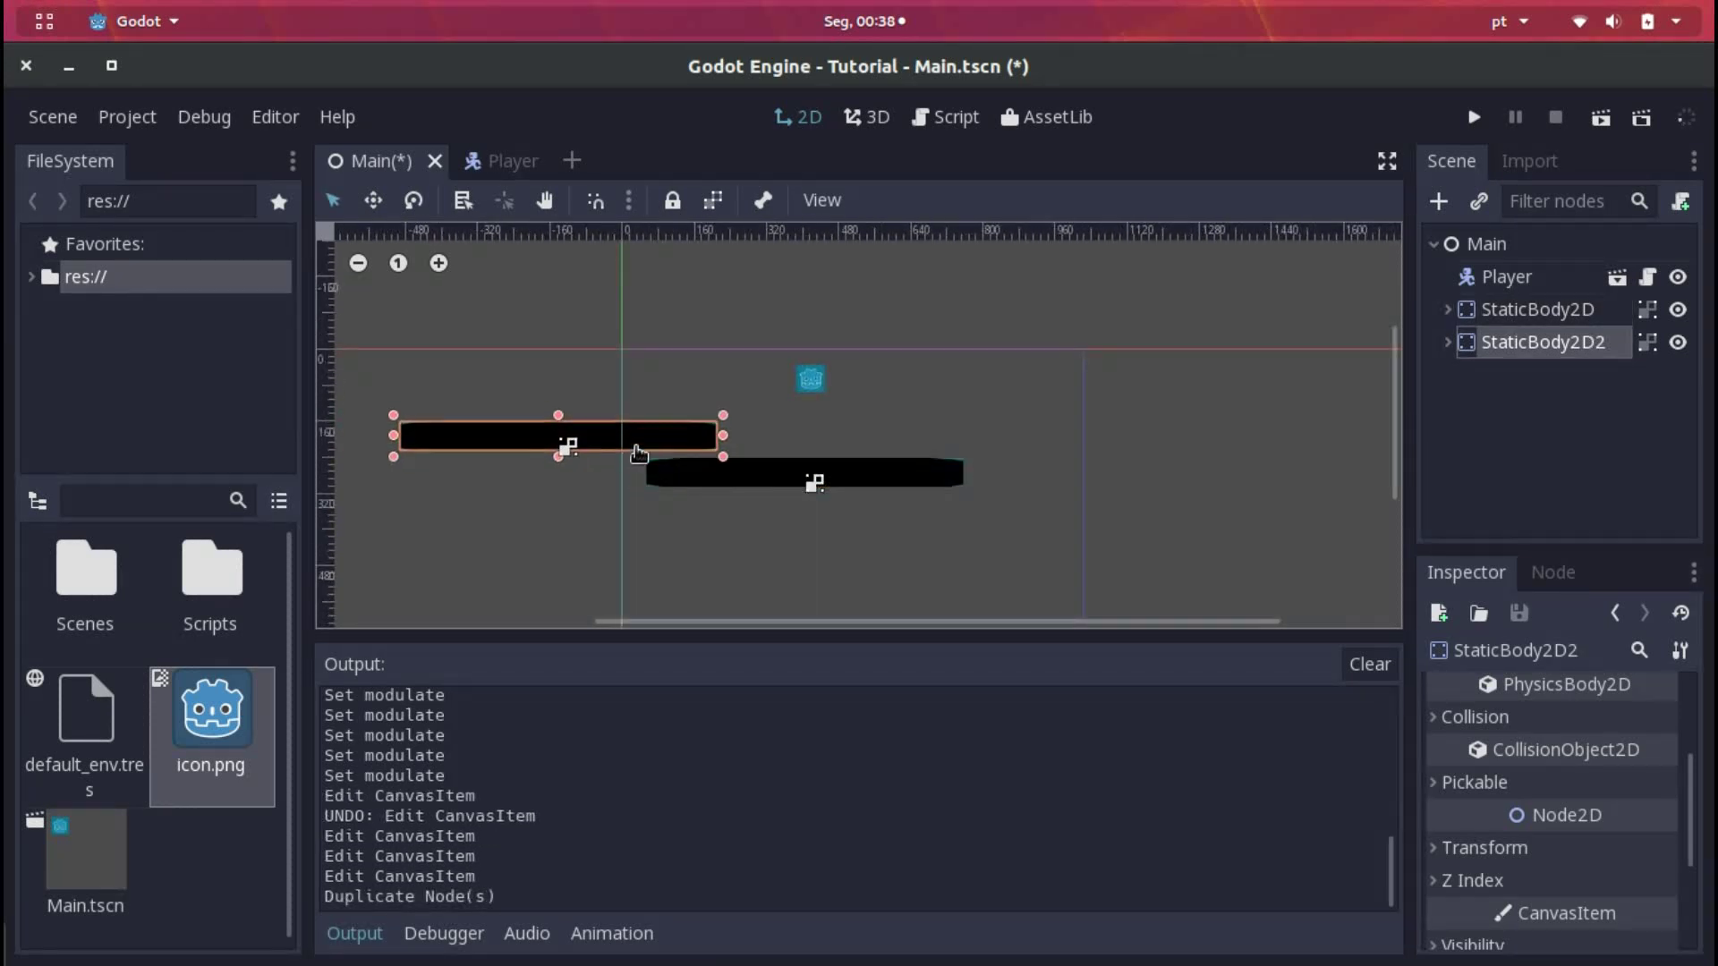
key("ctrl+d")
left_click_drag(627, 445, 1154, 457)
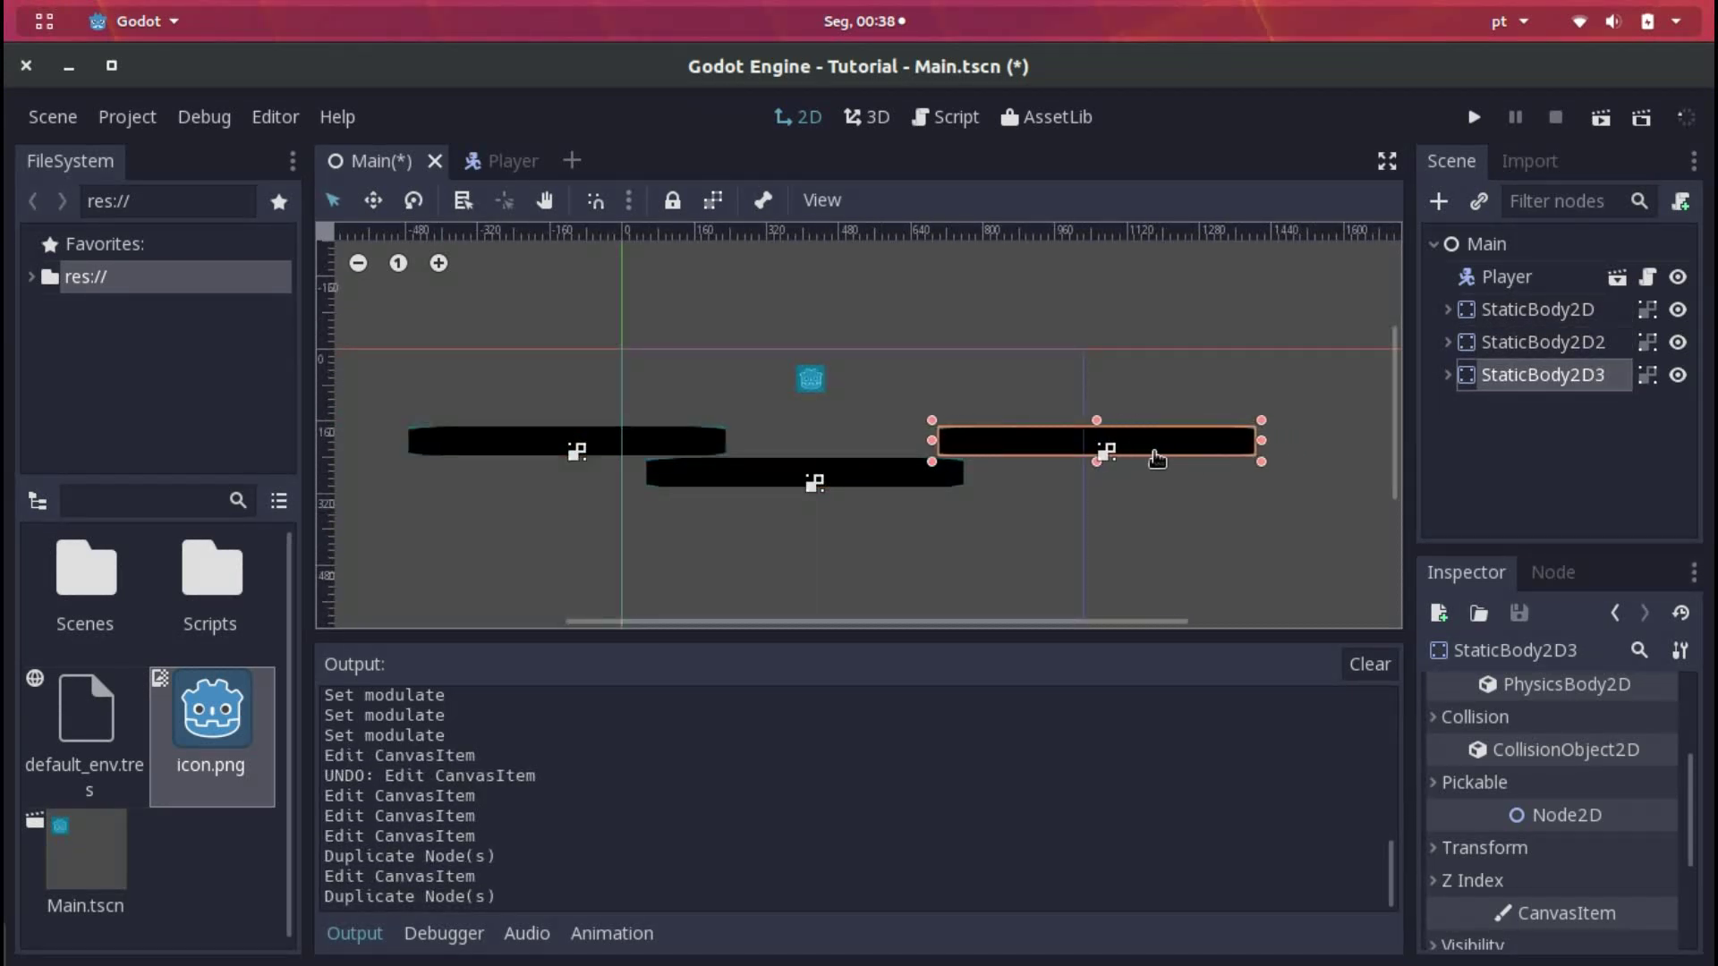
Lower the middle, right and left bars to stagger their heights
left_click(902, 481)
left_click_drag(888, 510, 891, 569)
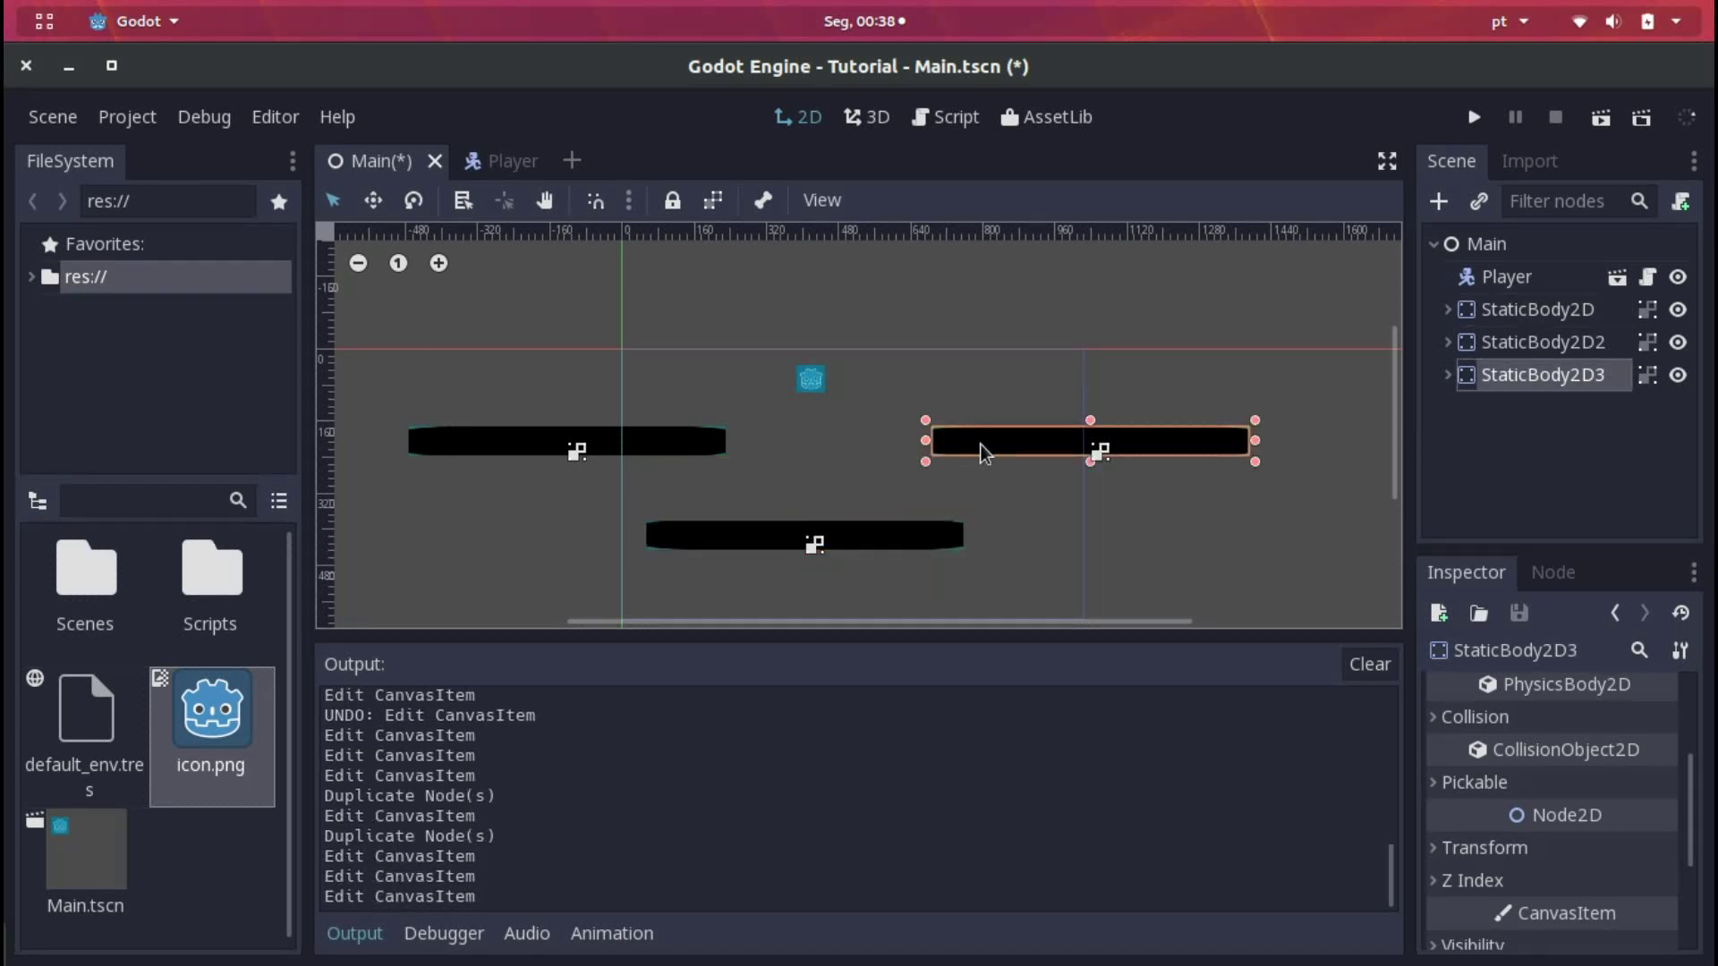
left_click_drag(982, 449, 982, 499)
left_click_drag(613, 454, 604, 494)
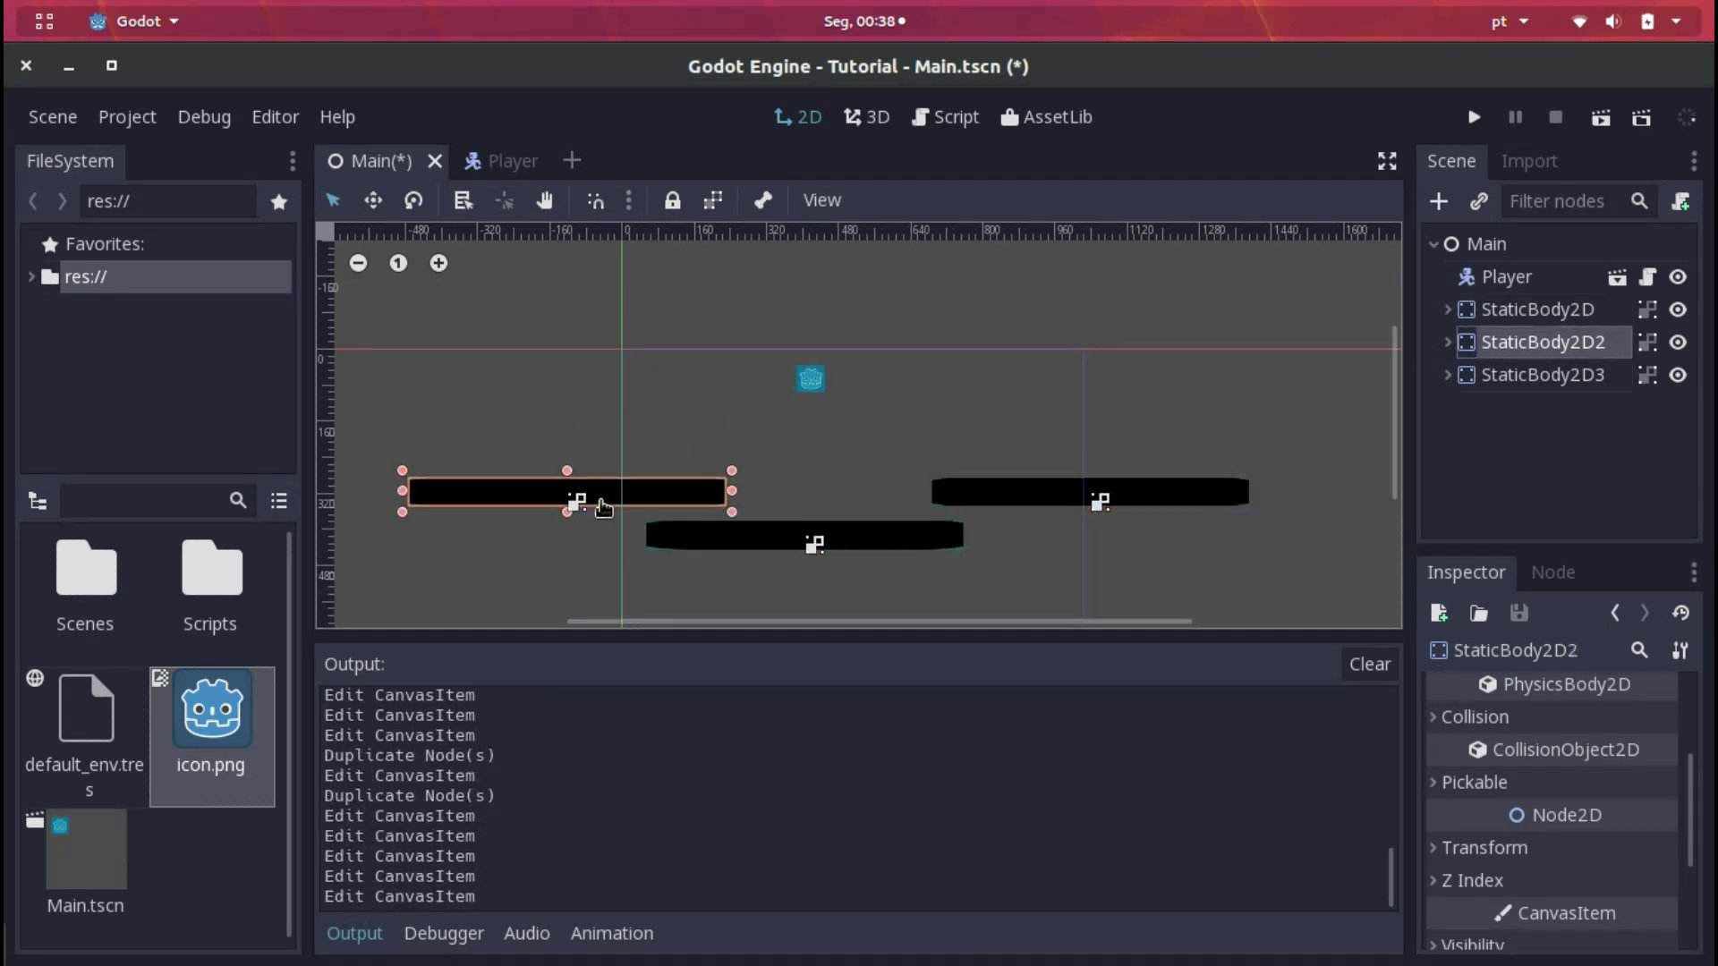
Run the game and test moving and jumping the player along the platforms
key("ctrl+s")
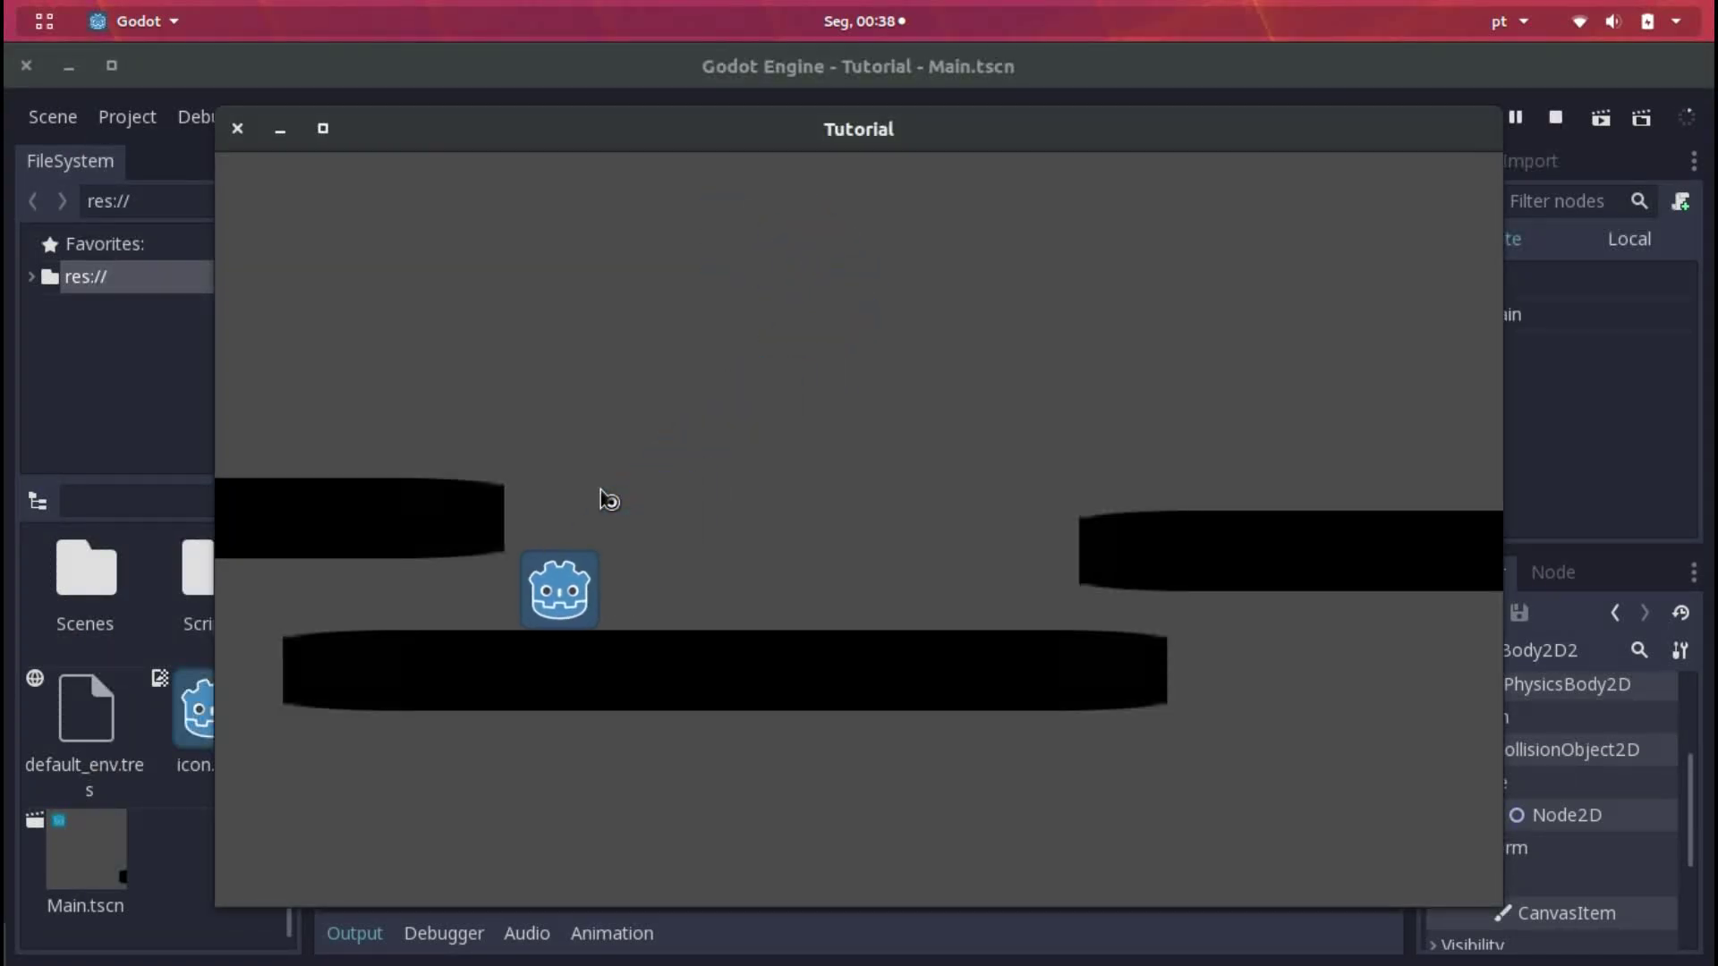
key("Right")
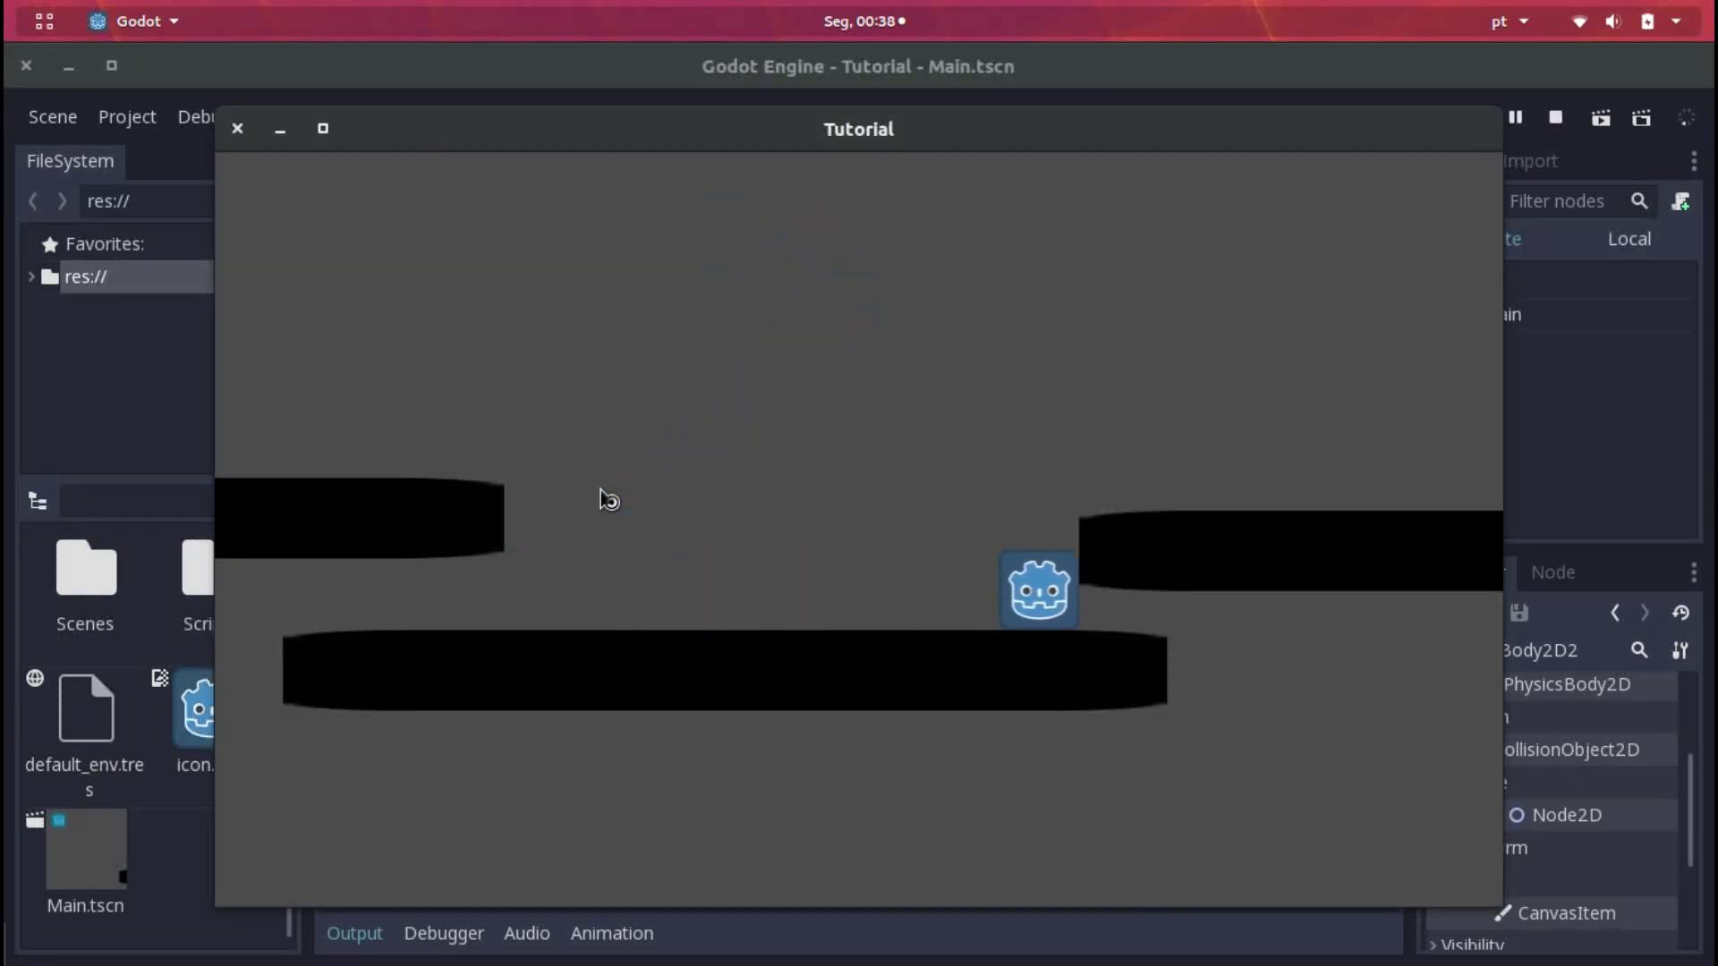
key("Up")
left_click(237, 128)
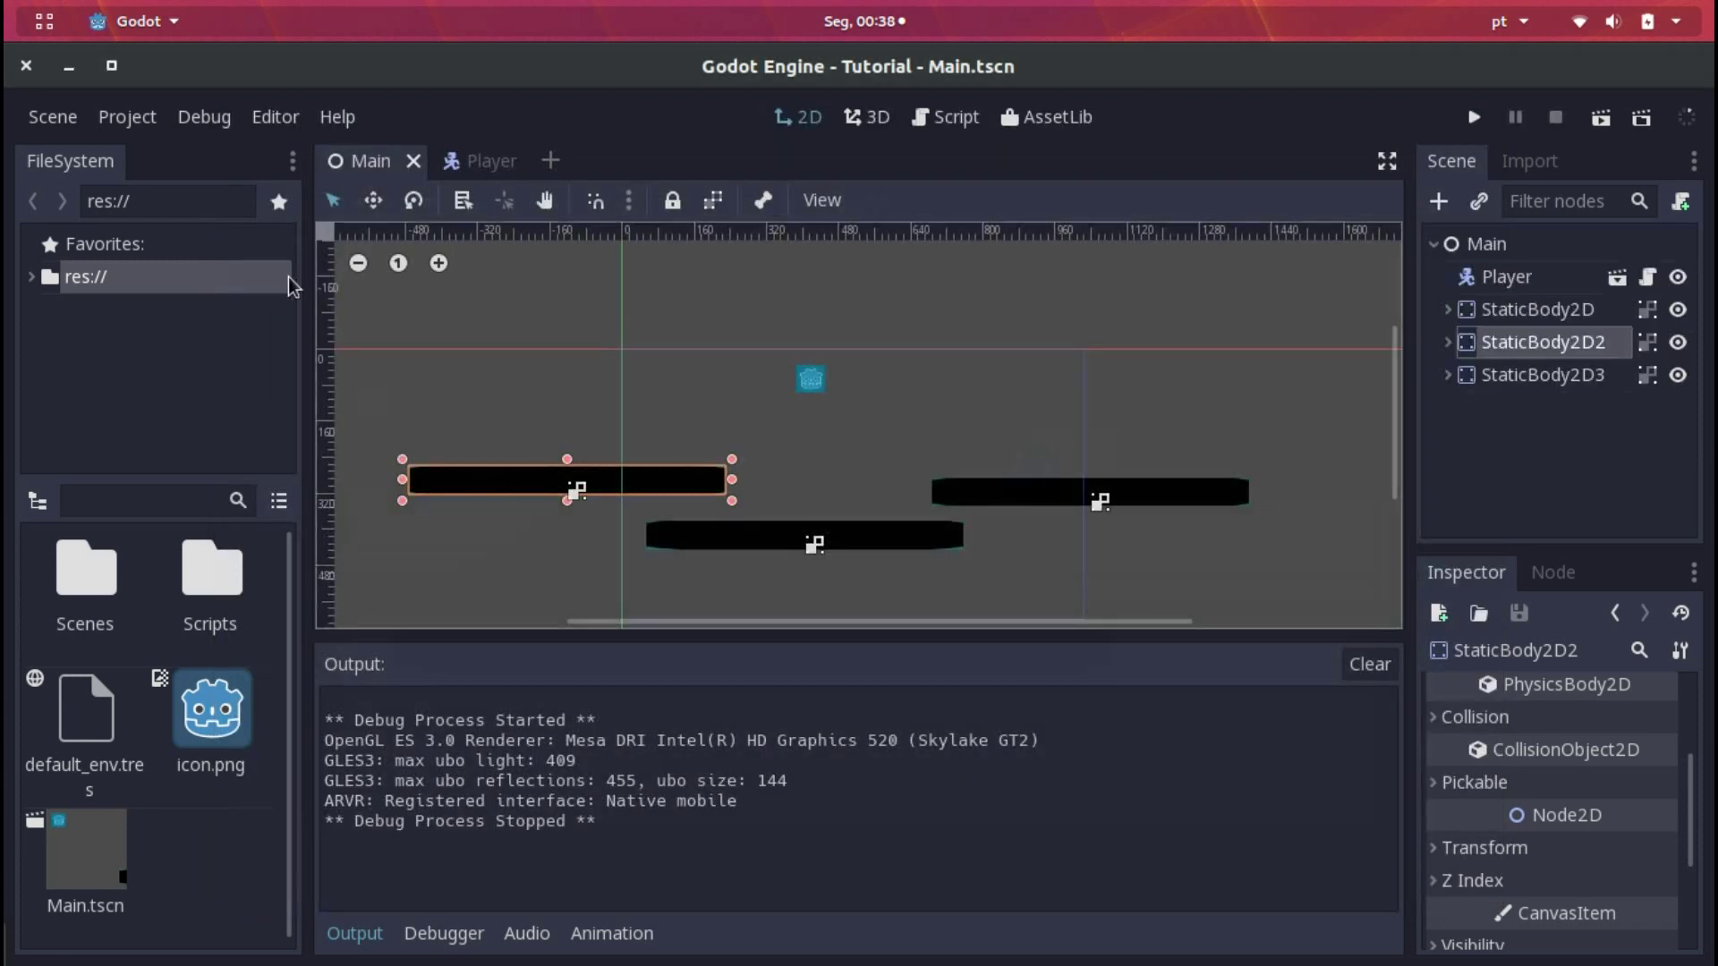
Turn on Visible Collision Shapes, rerun the game to test the lower platform, then stop it
left_click(204, 117)
left_click(213, 250)
key("ctrl+s")
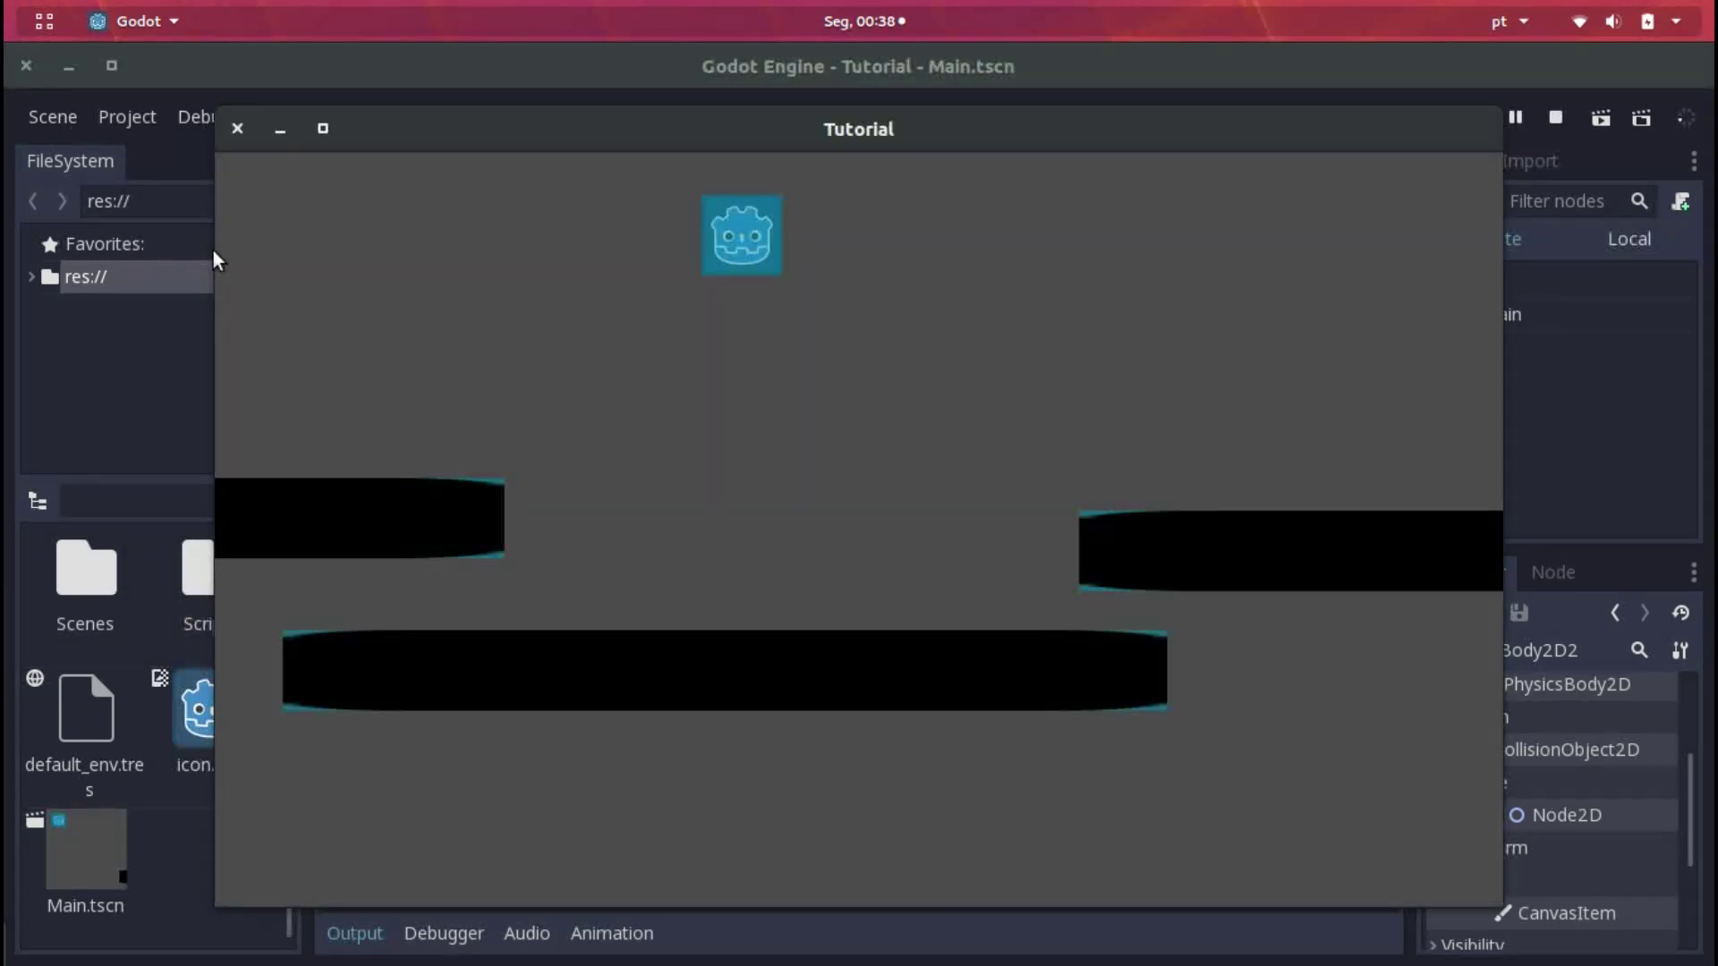
key("Left")
key("Right")
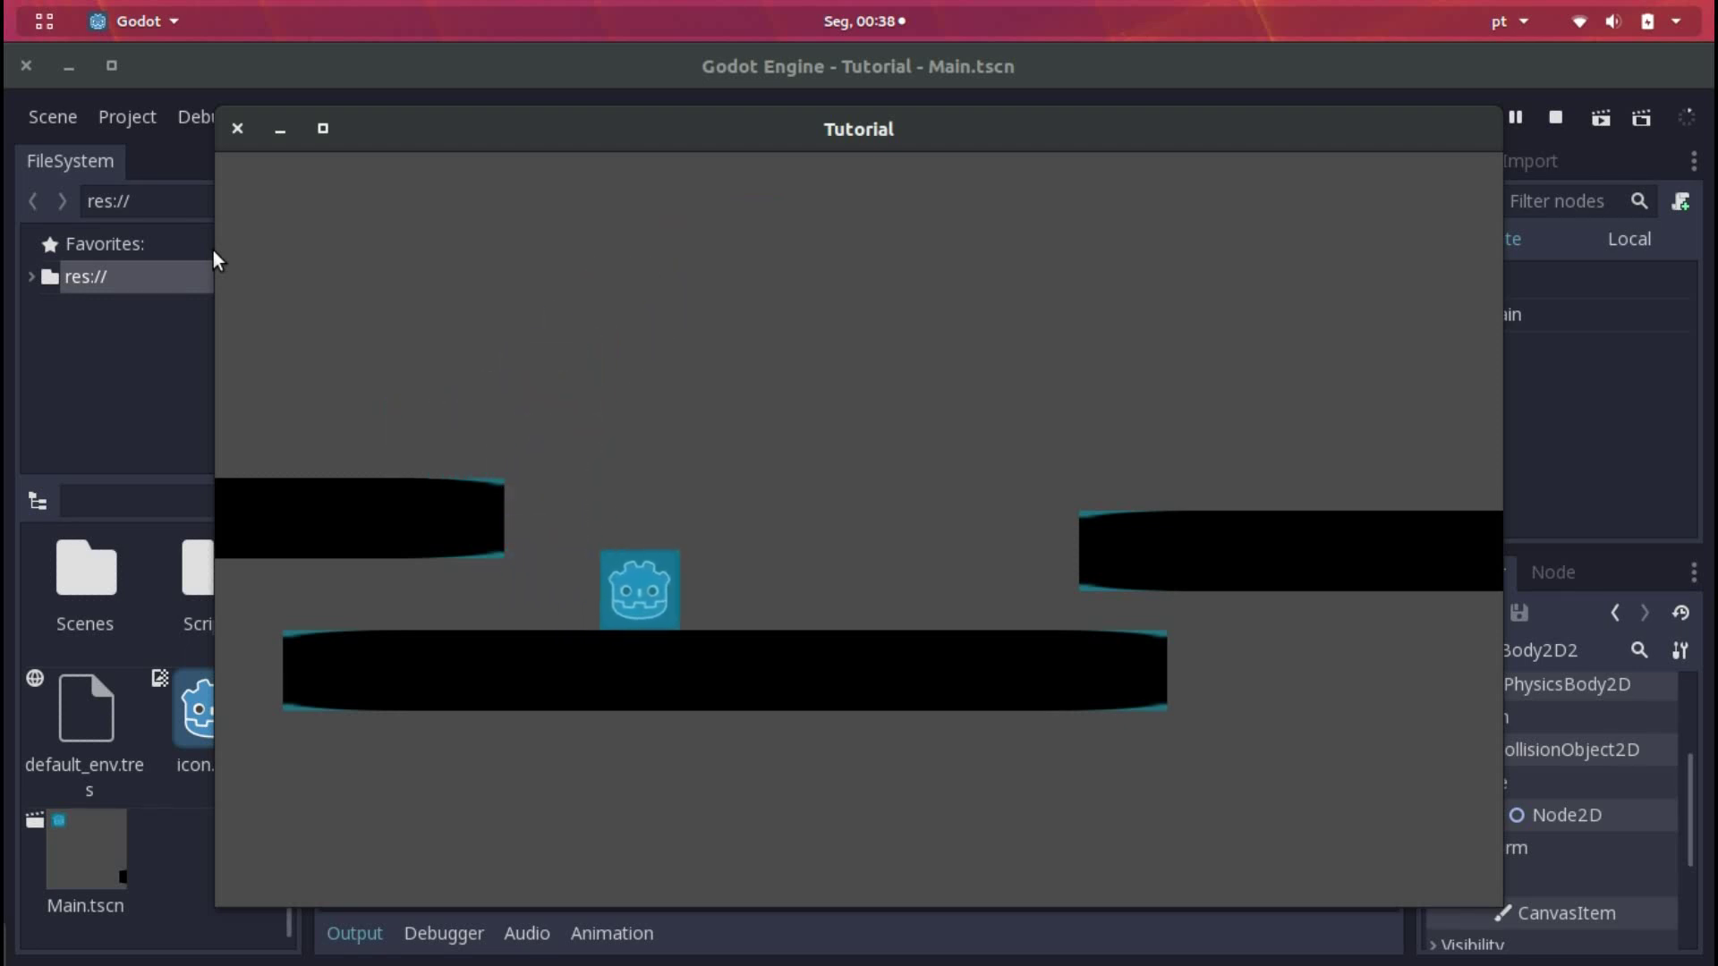
key("Up")
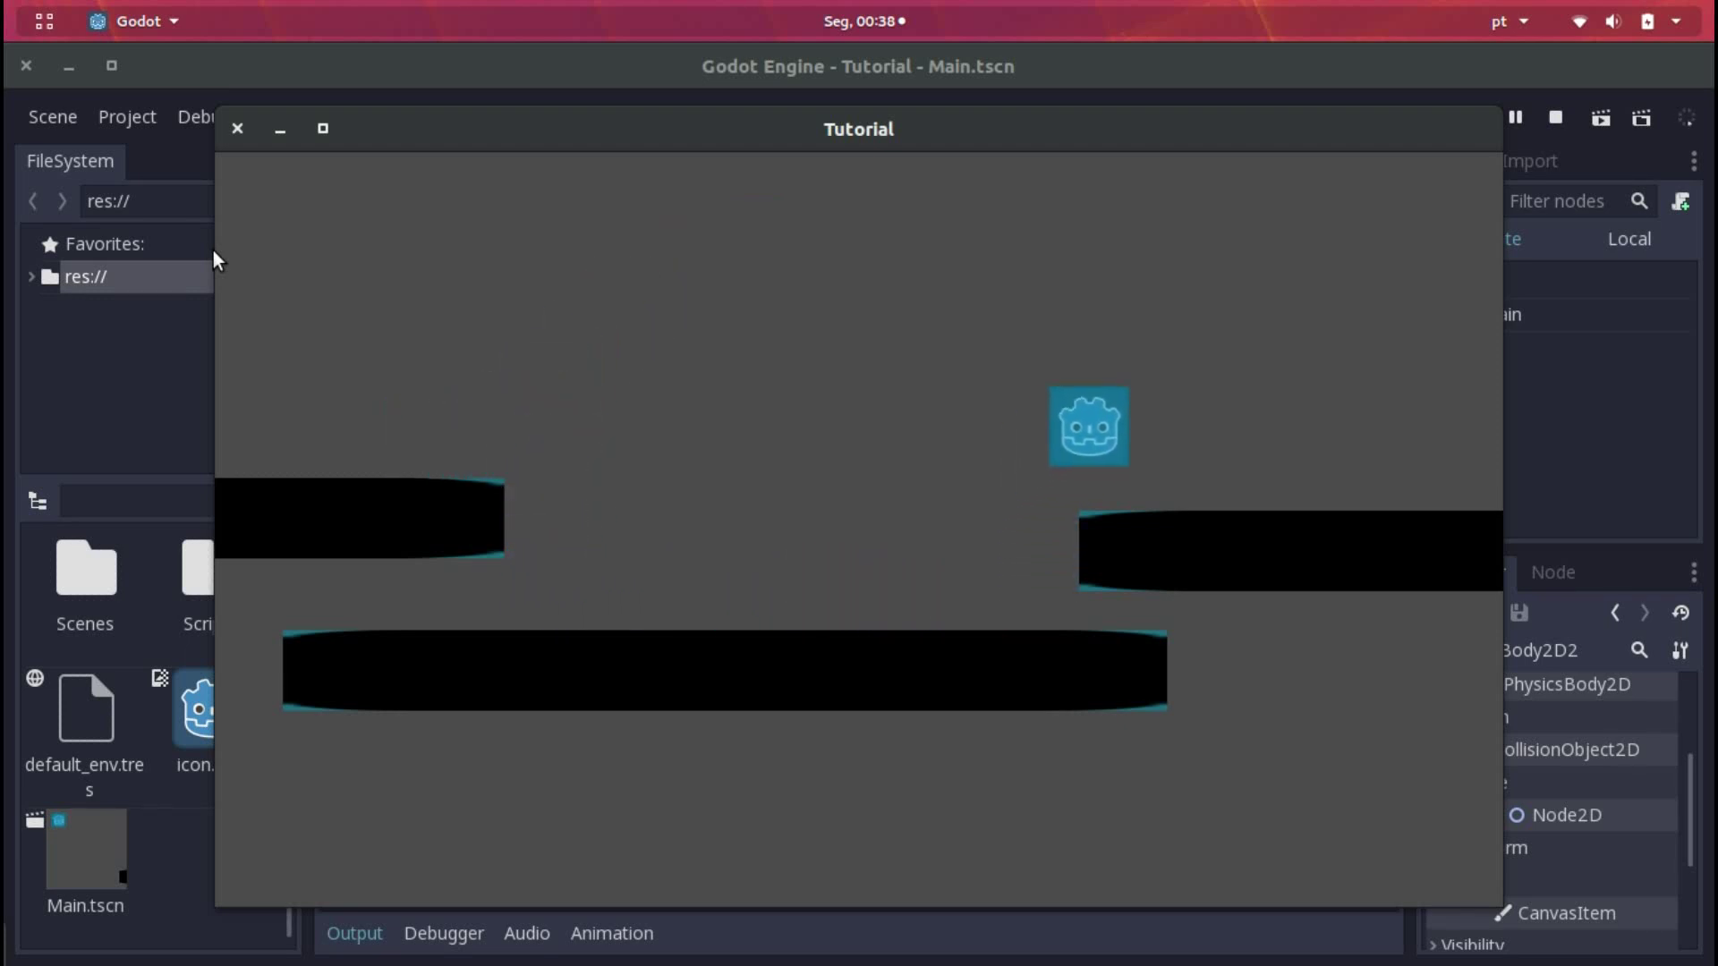
key("F8")
Move the first platform's Sprite above its CollisionShape2D and save the Main scene
left_click(1485, 310)
left_click(1447, 308)
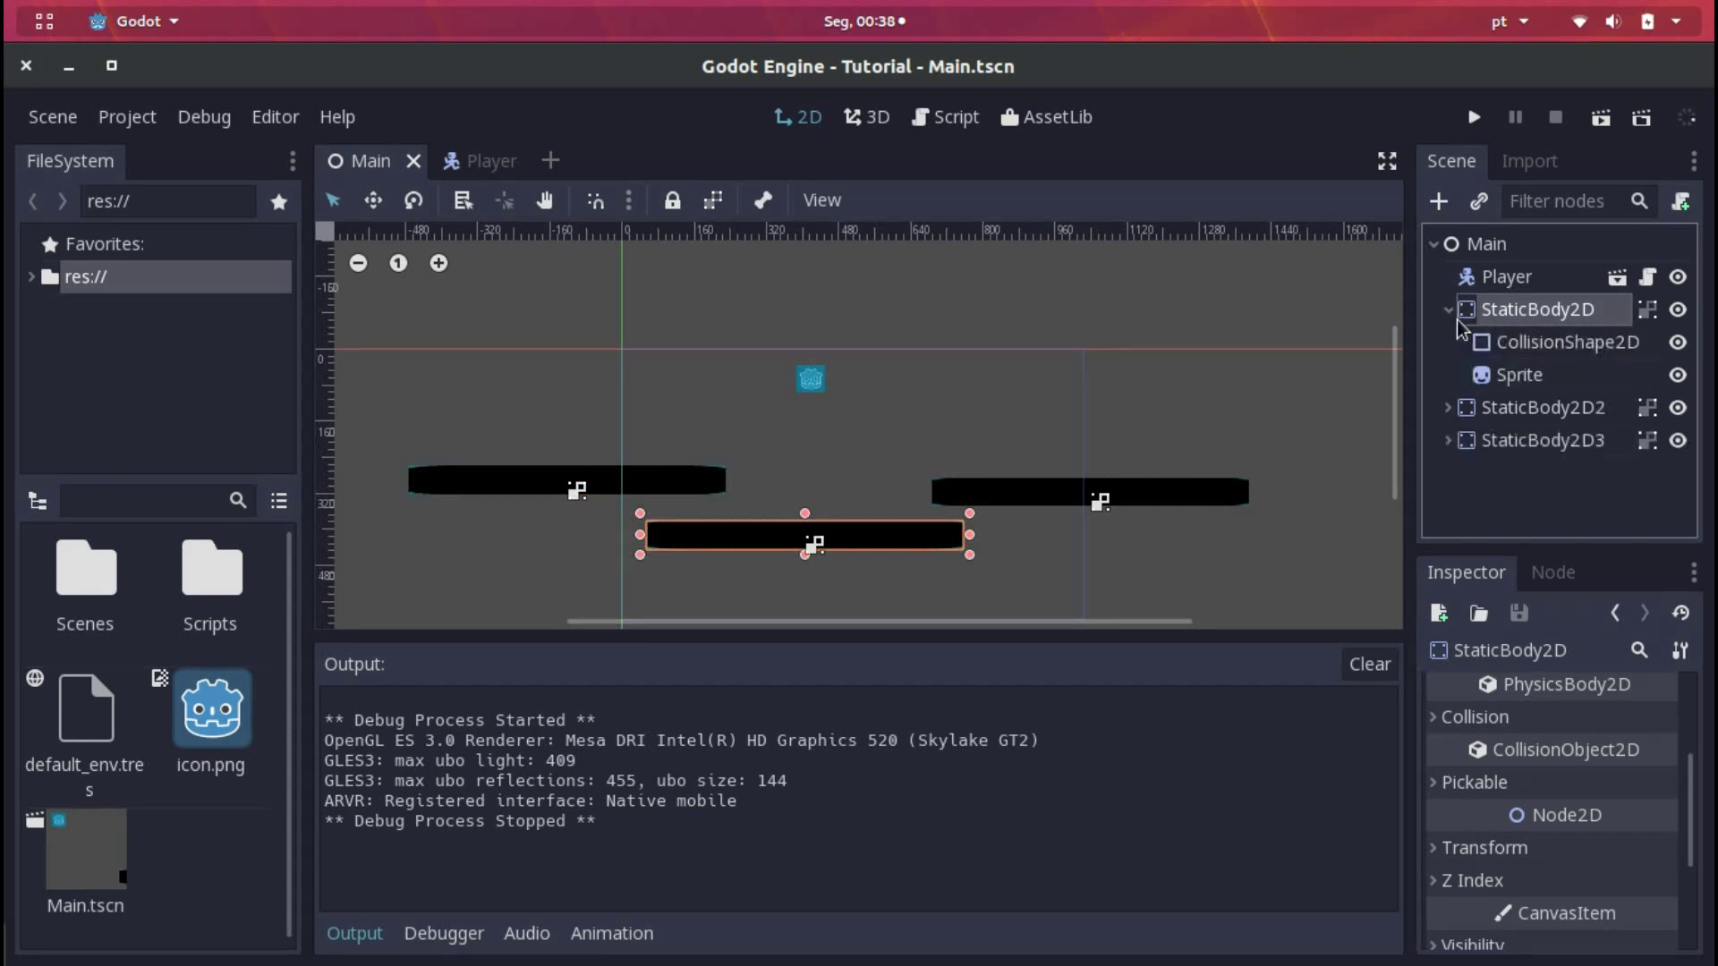
left_click_drag(1509, 375, 1511, 331)
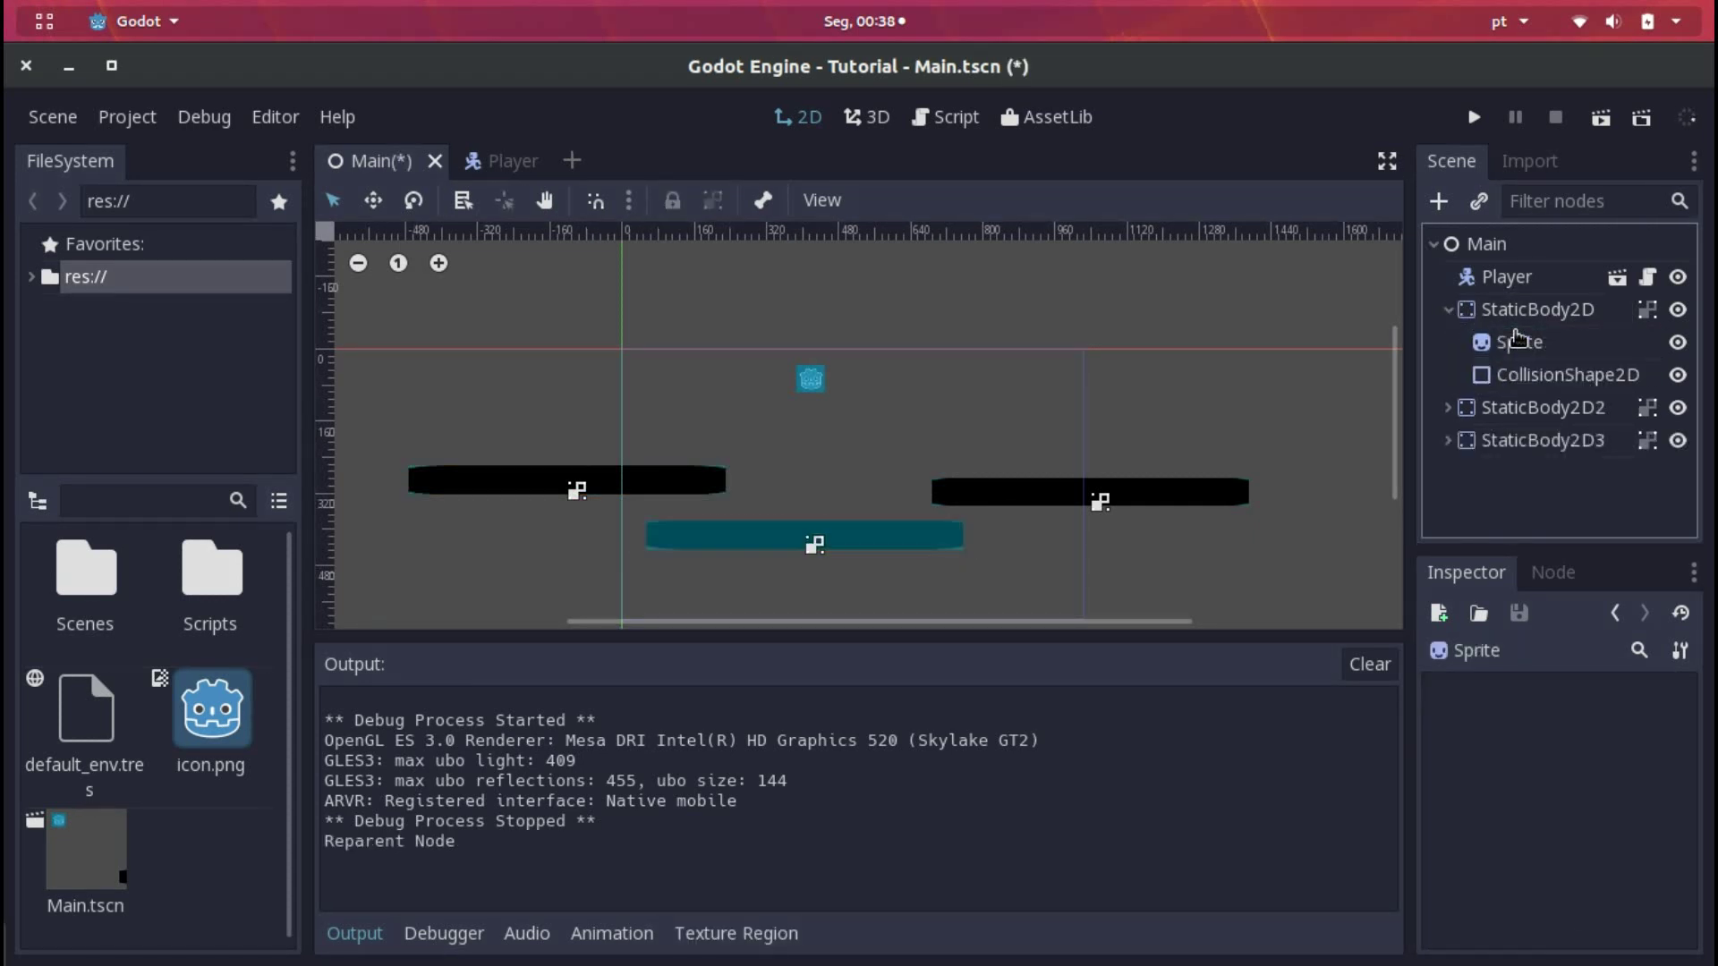
left_click(1449, 310)
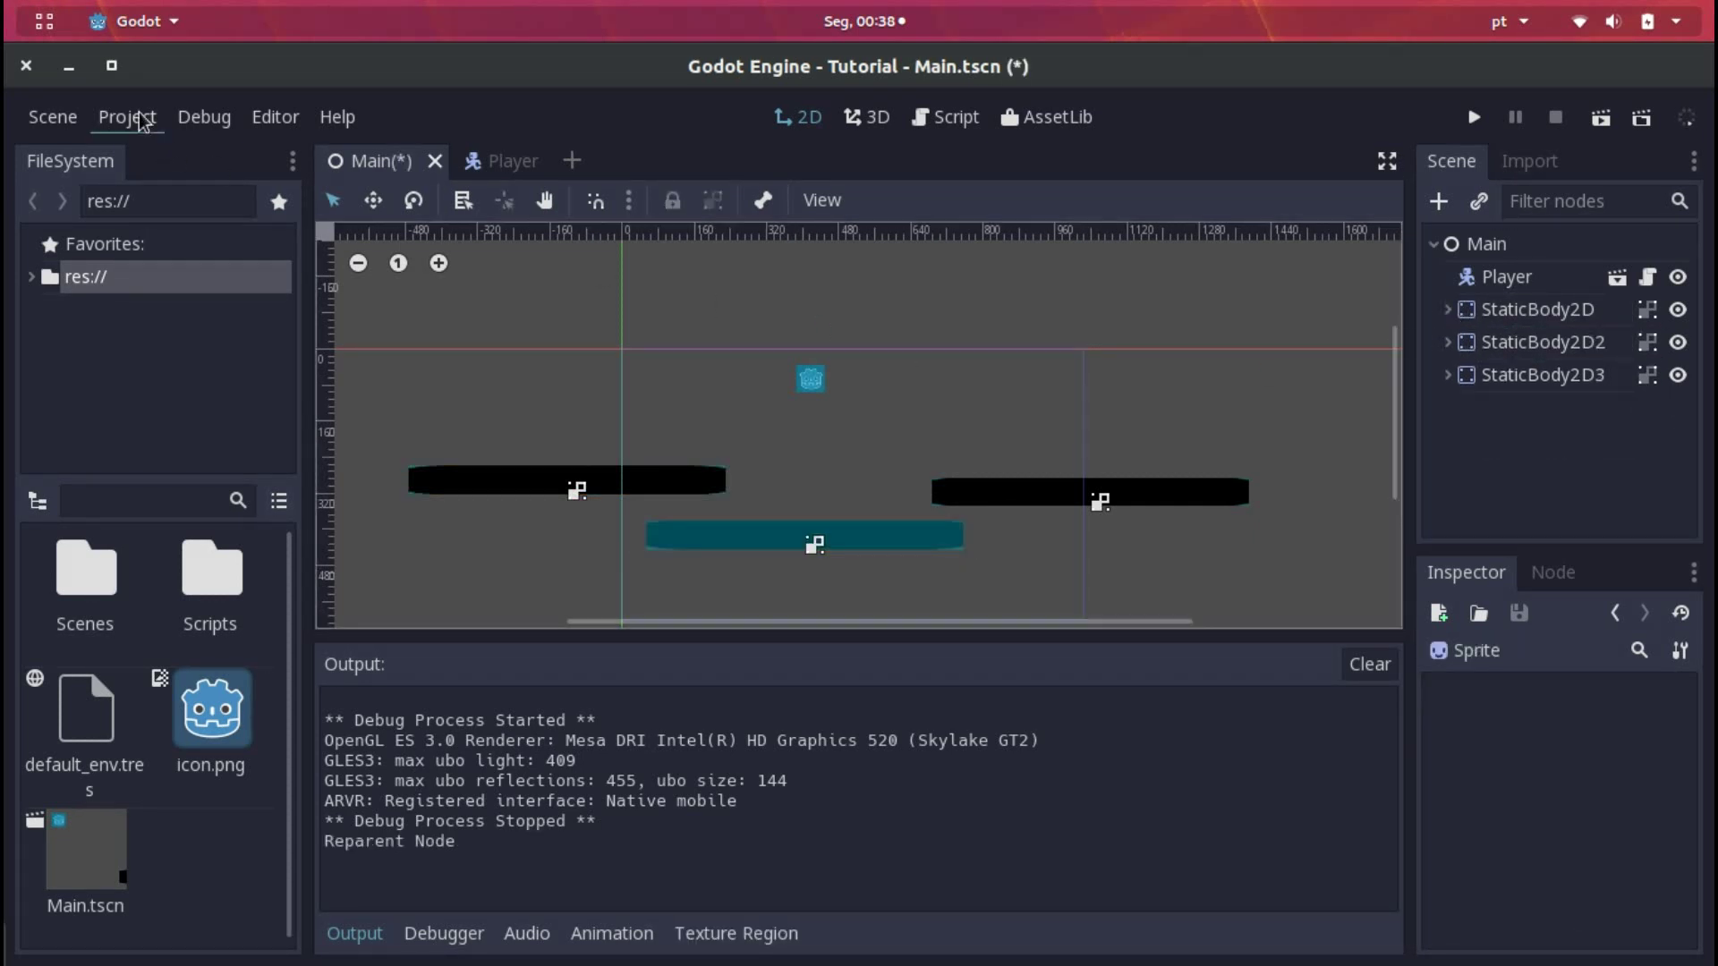
left_click(202, 117)
left_click(206, 238)
key("ctrl+s")
Open Player.gd in distraction-free mode and add const GRAVITY = 30 below SPEED
key("F3")
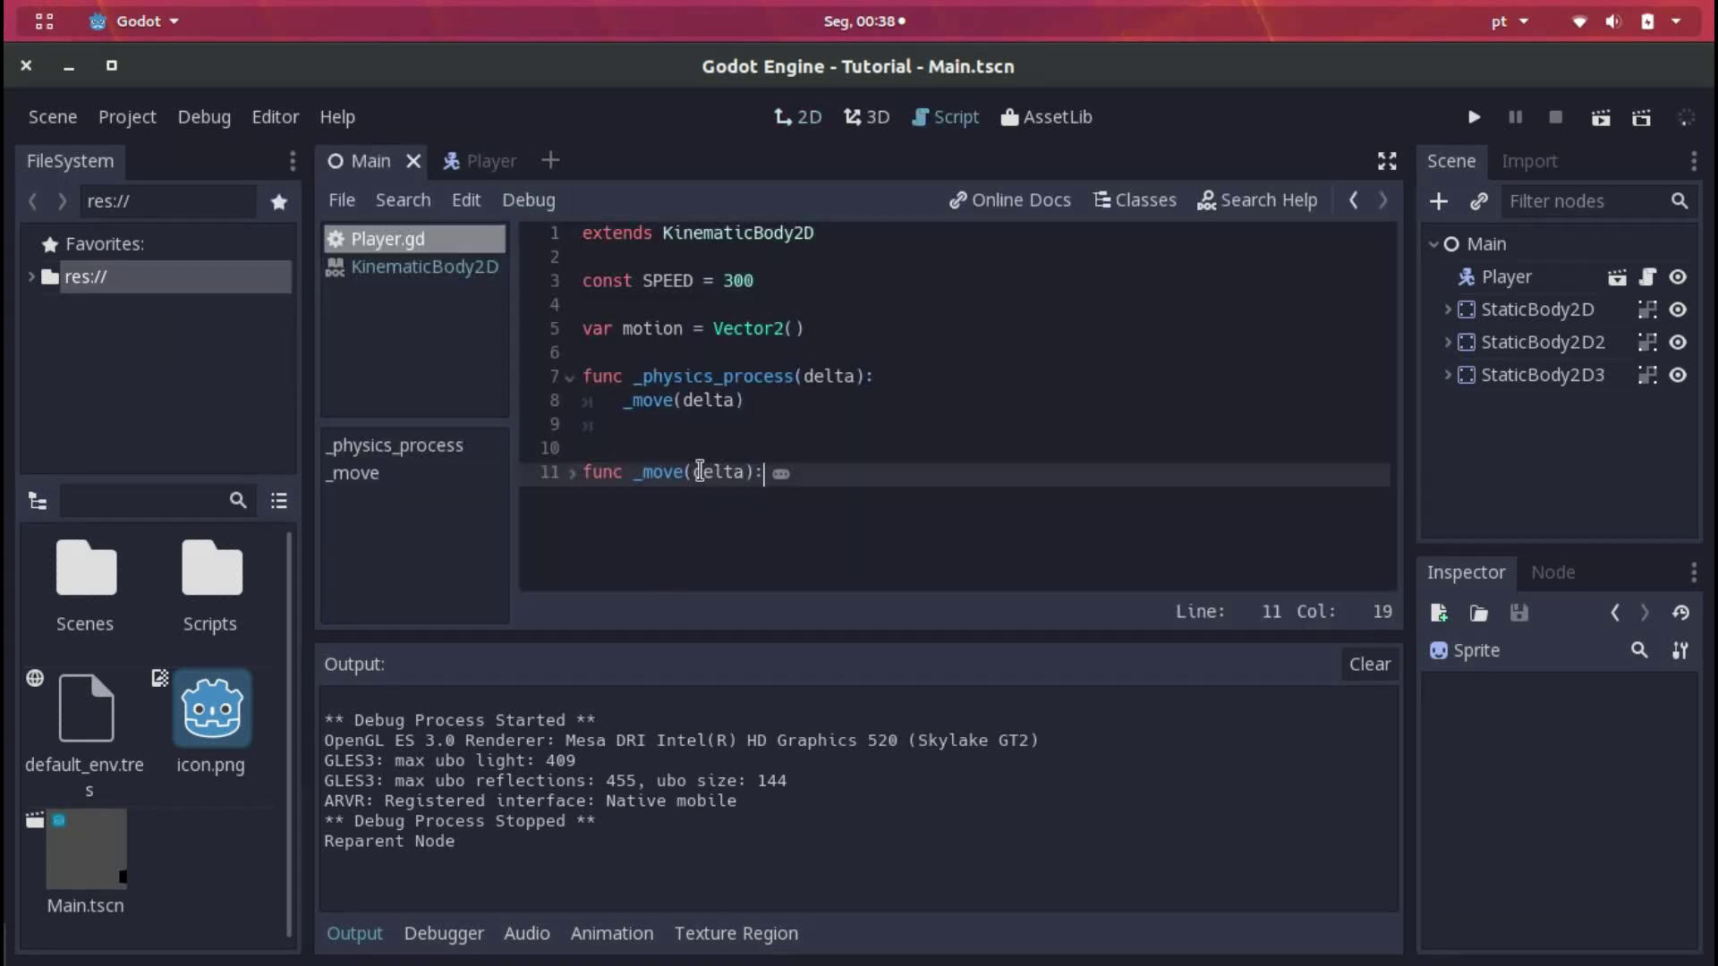
left_click(572, 472)
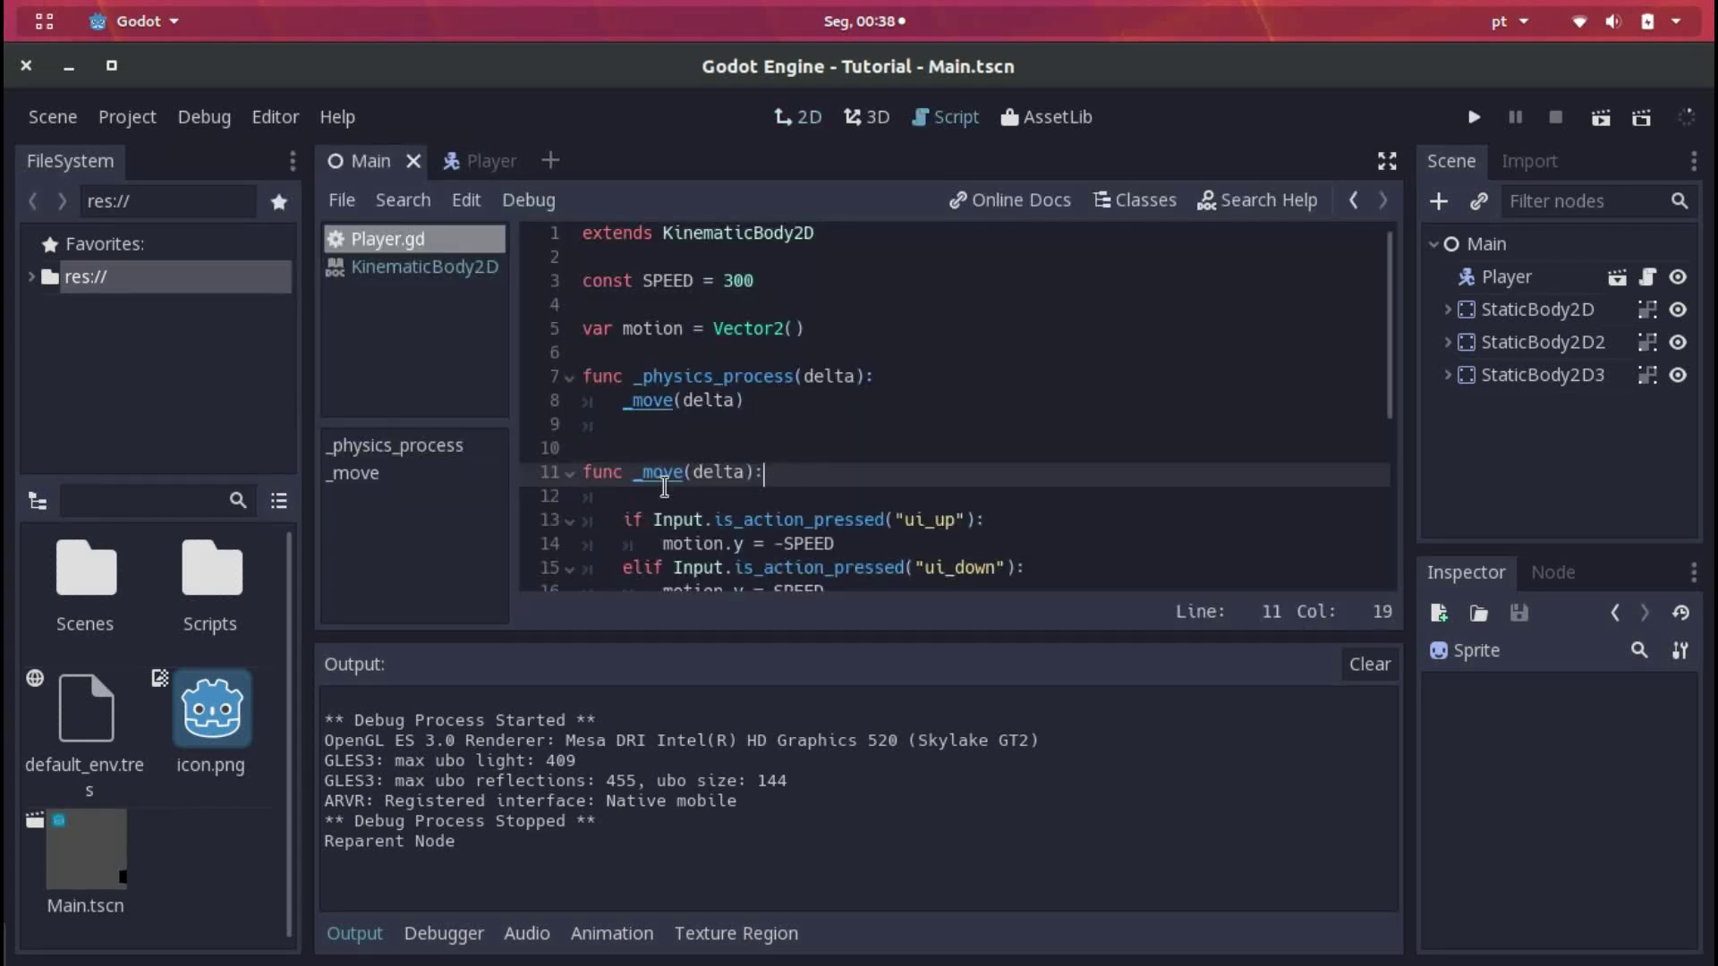
key("ctrl+shift+F11")
left_click(614, 332)
left_click(598, 308)
key("Return")
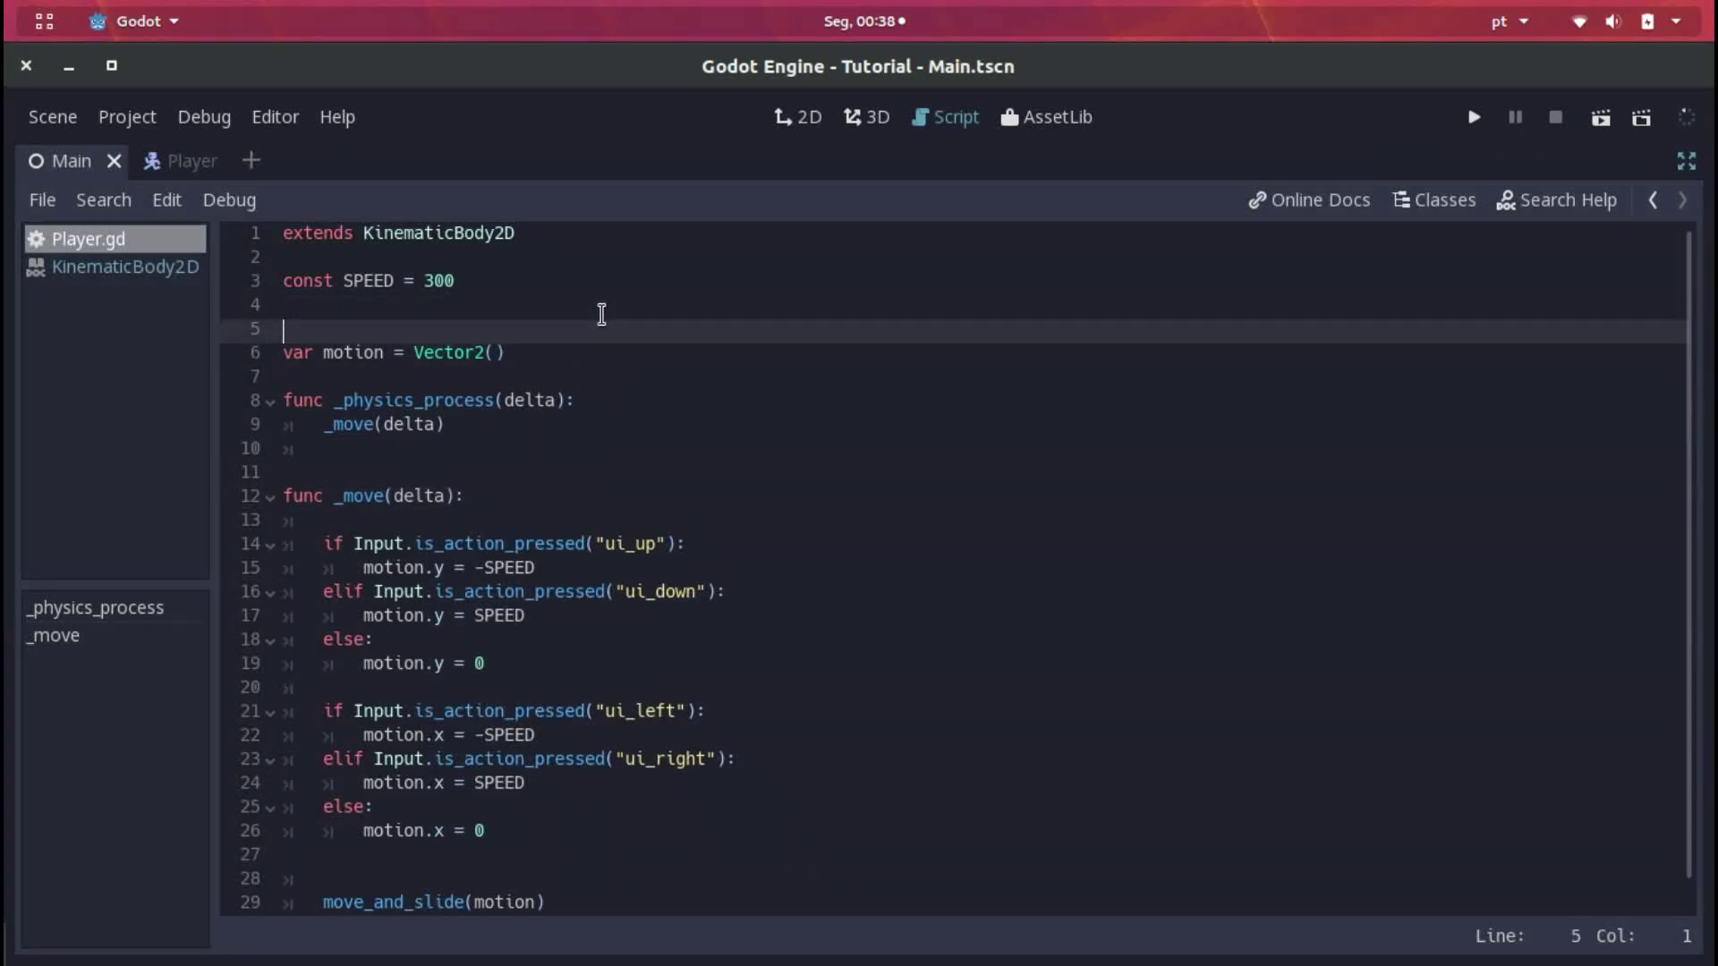
left_click(602, 313)
type("const GRAV")
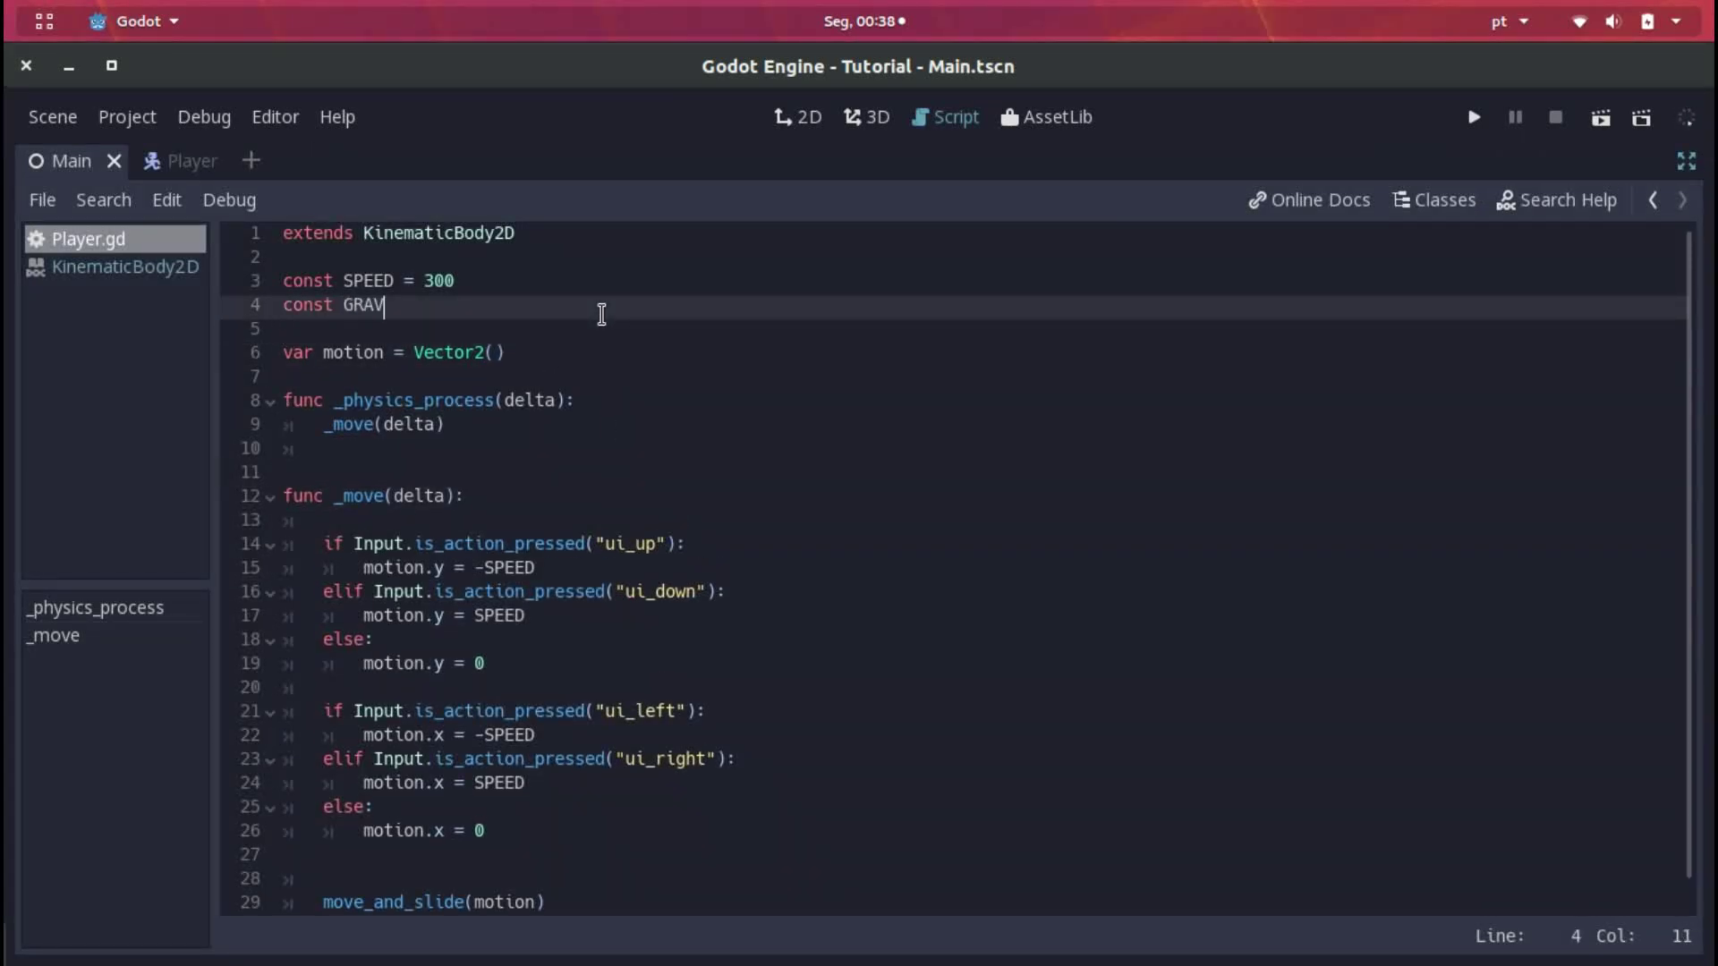
type("ITY = 30")
scroll(647, 294, "down", 1)
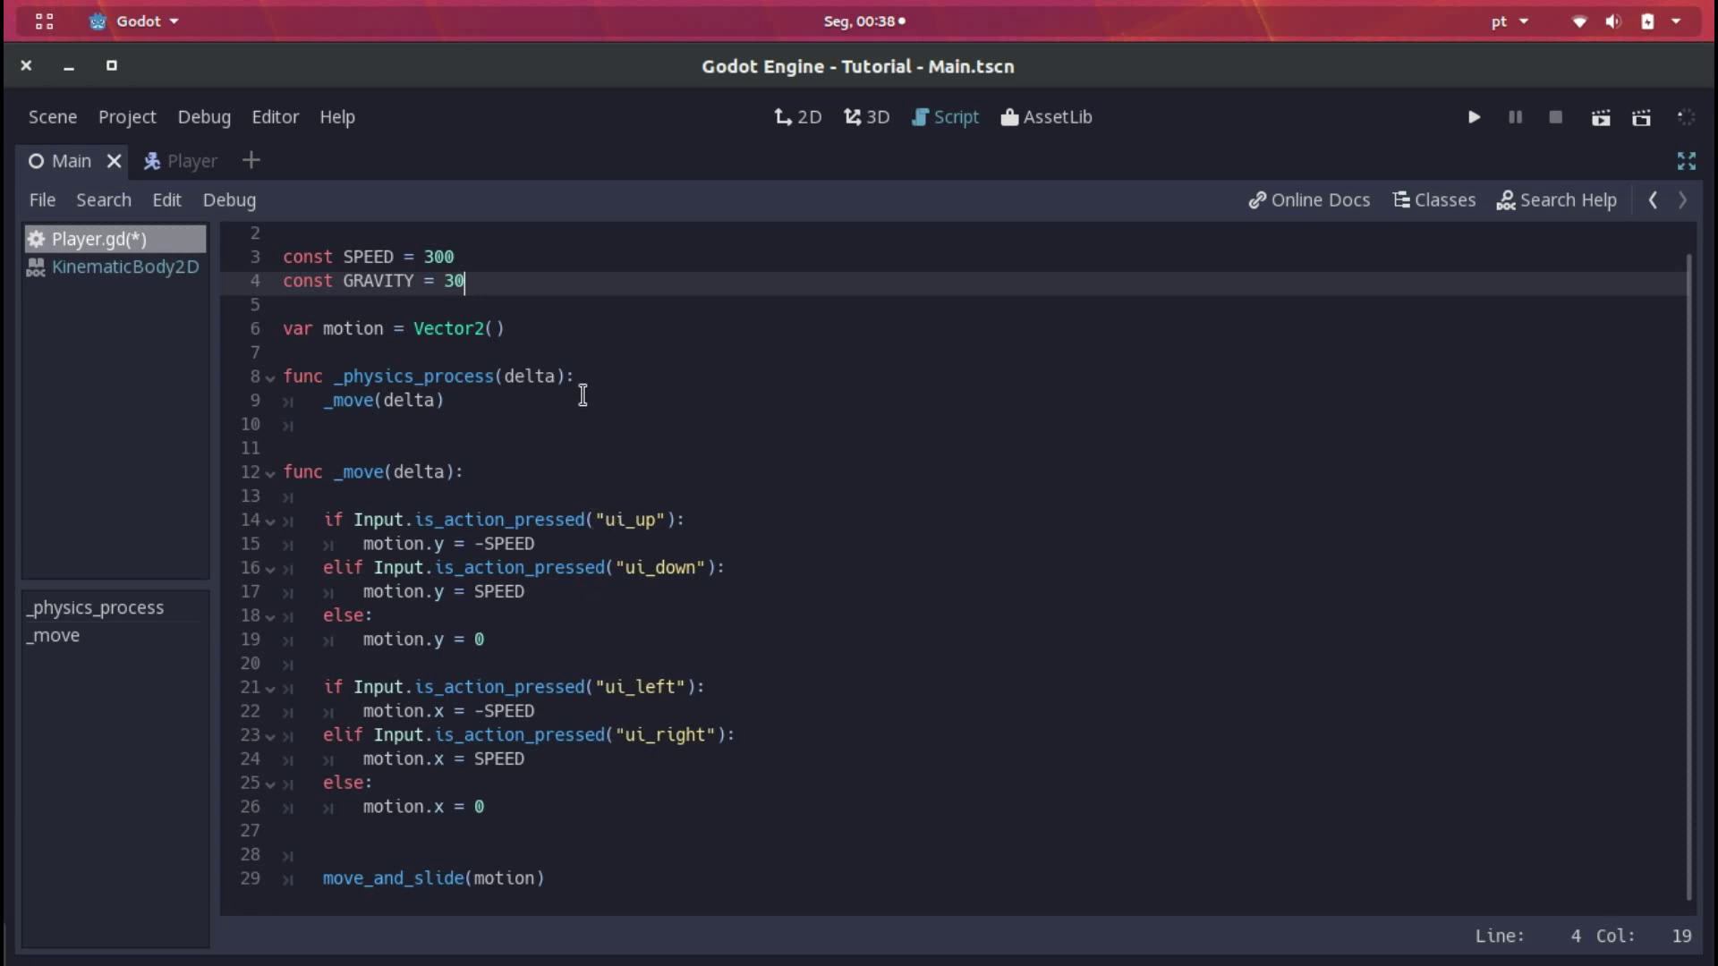
Add const JUMP_HEIGHT = -300 on the line after GRAVITY
key("Return")
type("const JU")
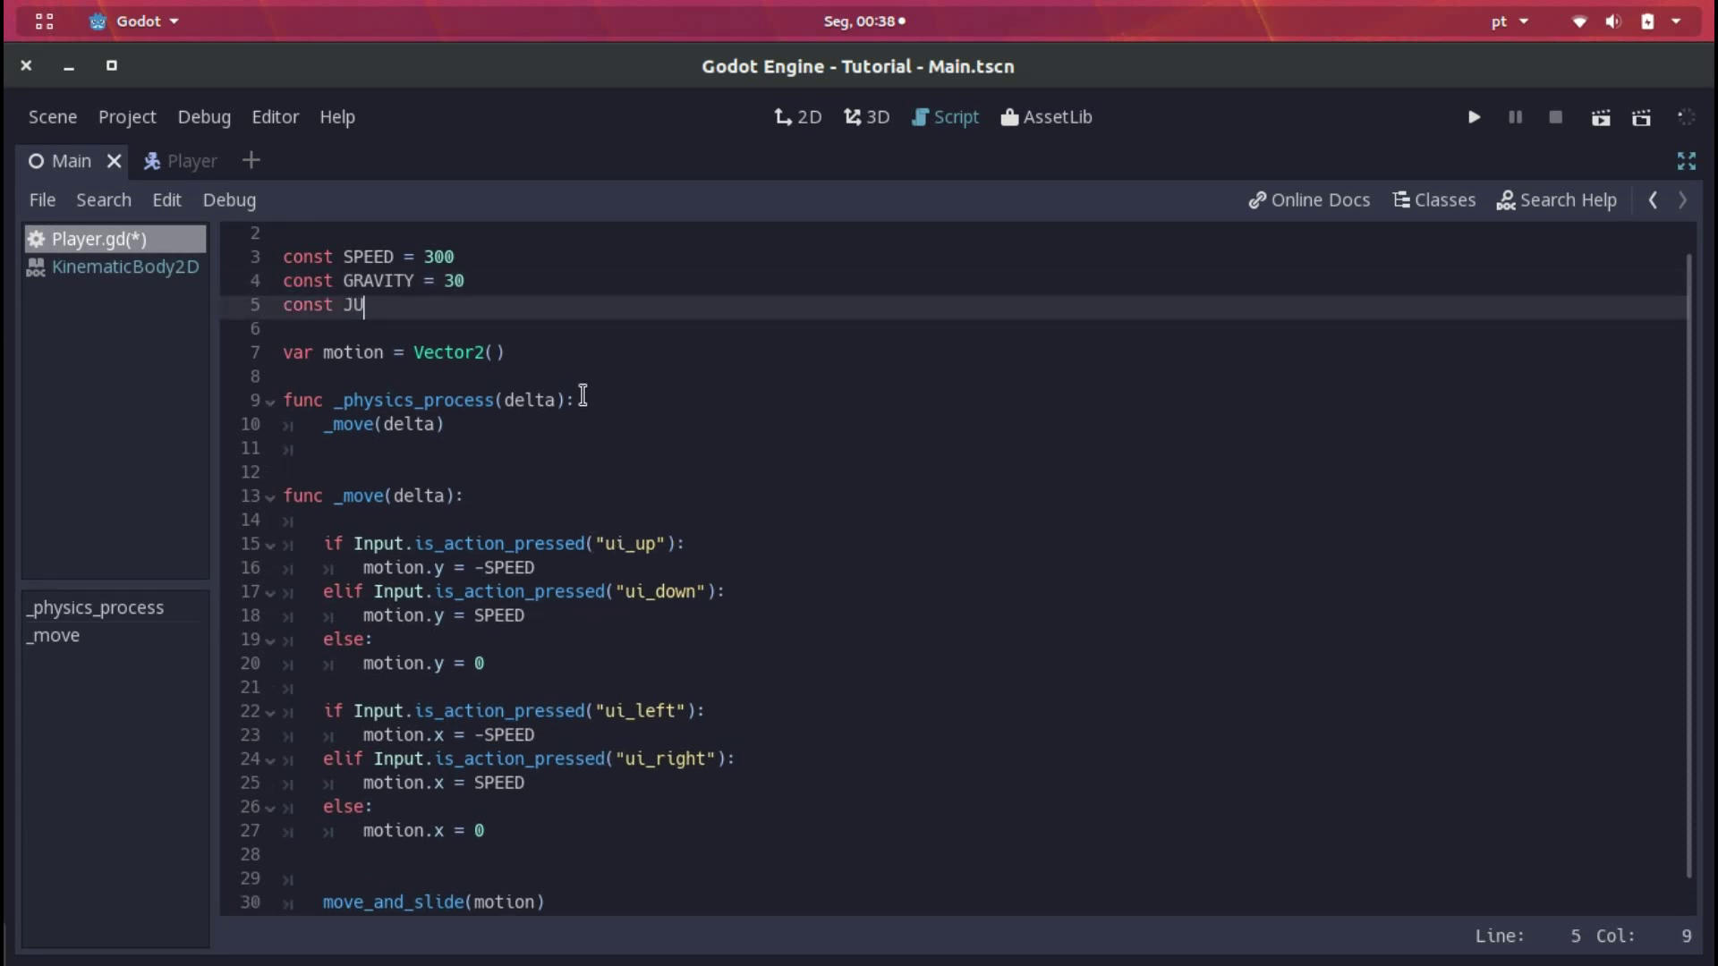
type("MP_HEIGHT = -300")
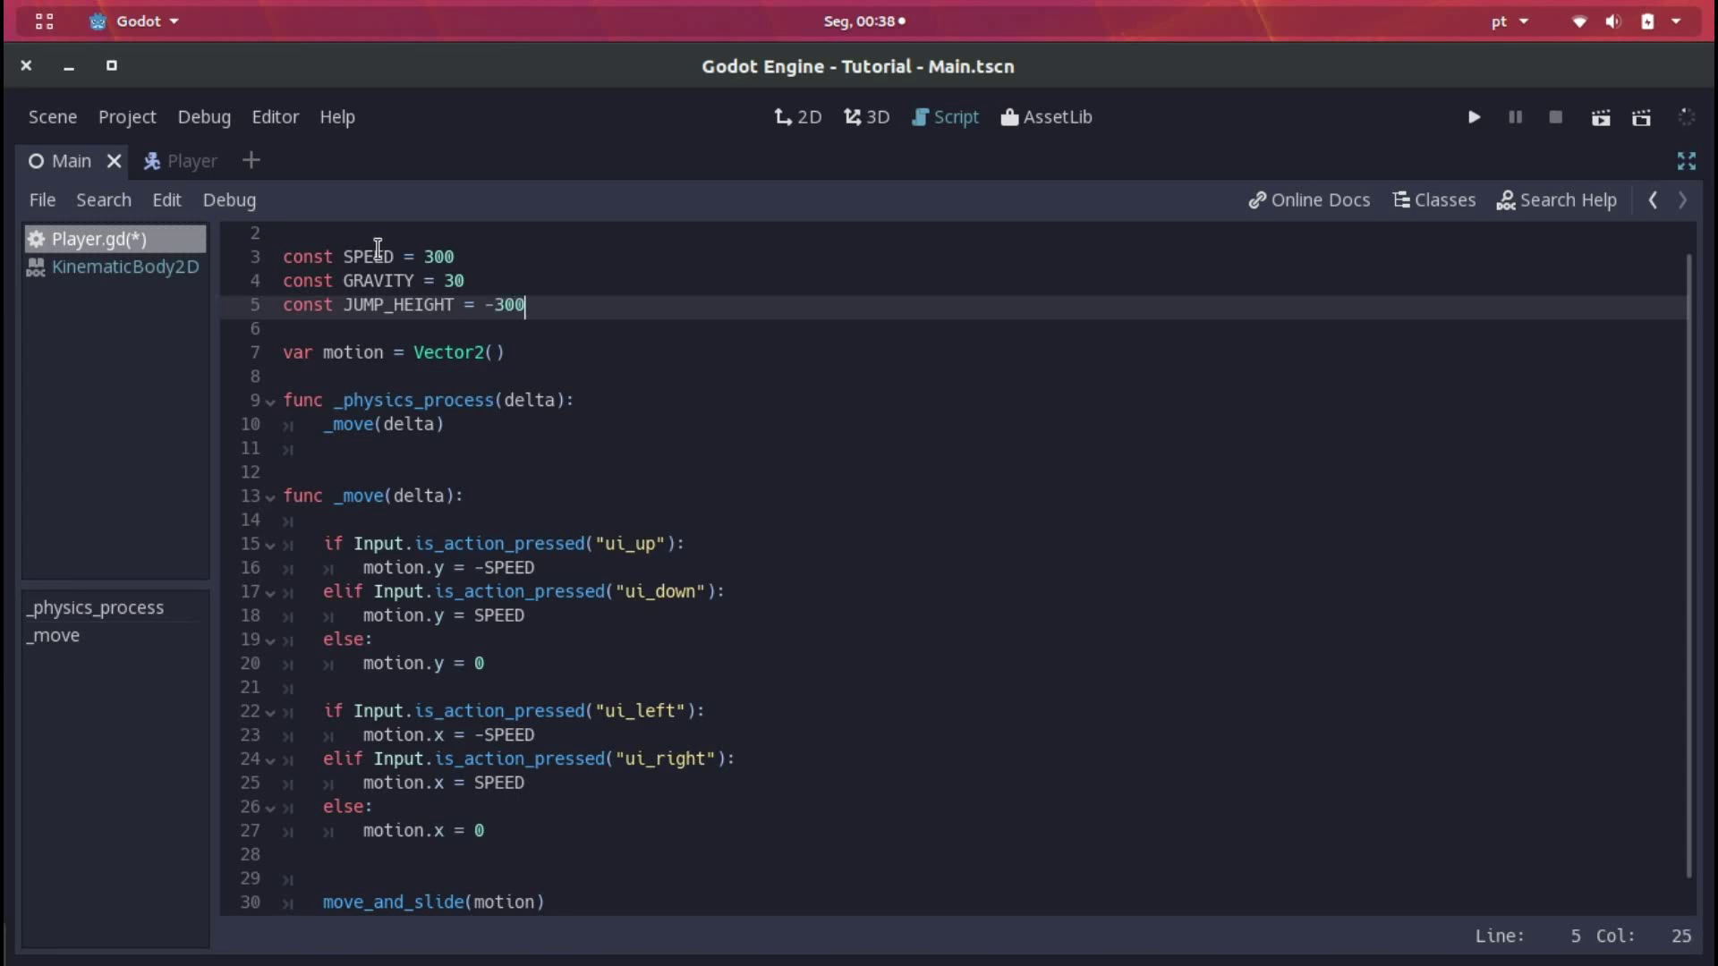
key("Return")
key("BackSpace")
scroll(537, 492, "down", 1)
Tidy the start of _move by adding and then removing a blank line
left_click(480, 496)
key("Return")
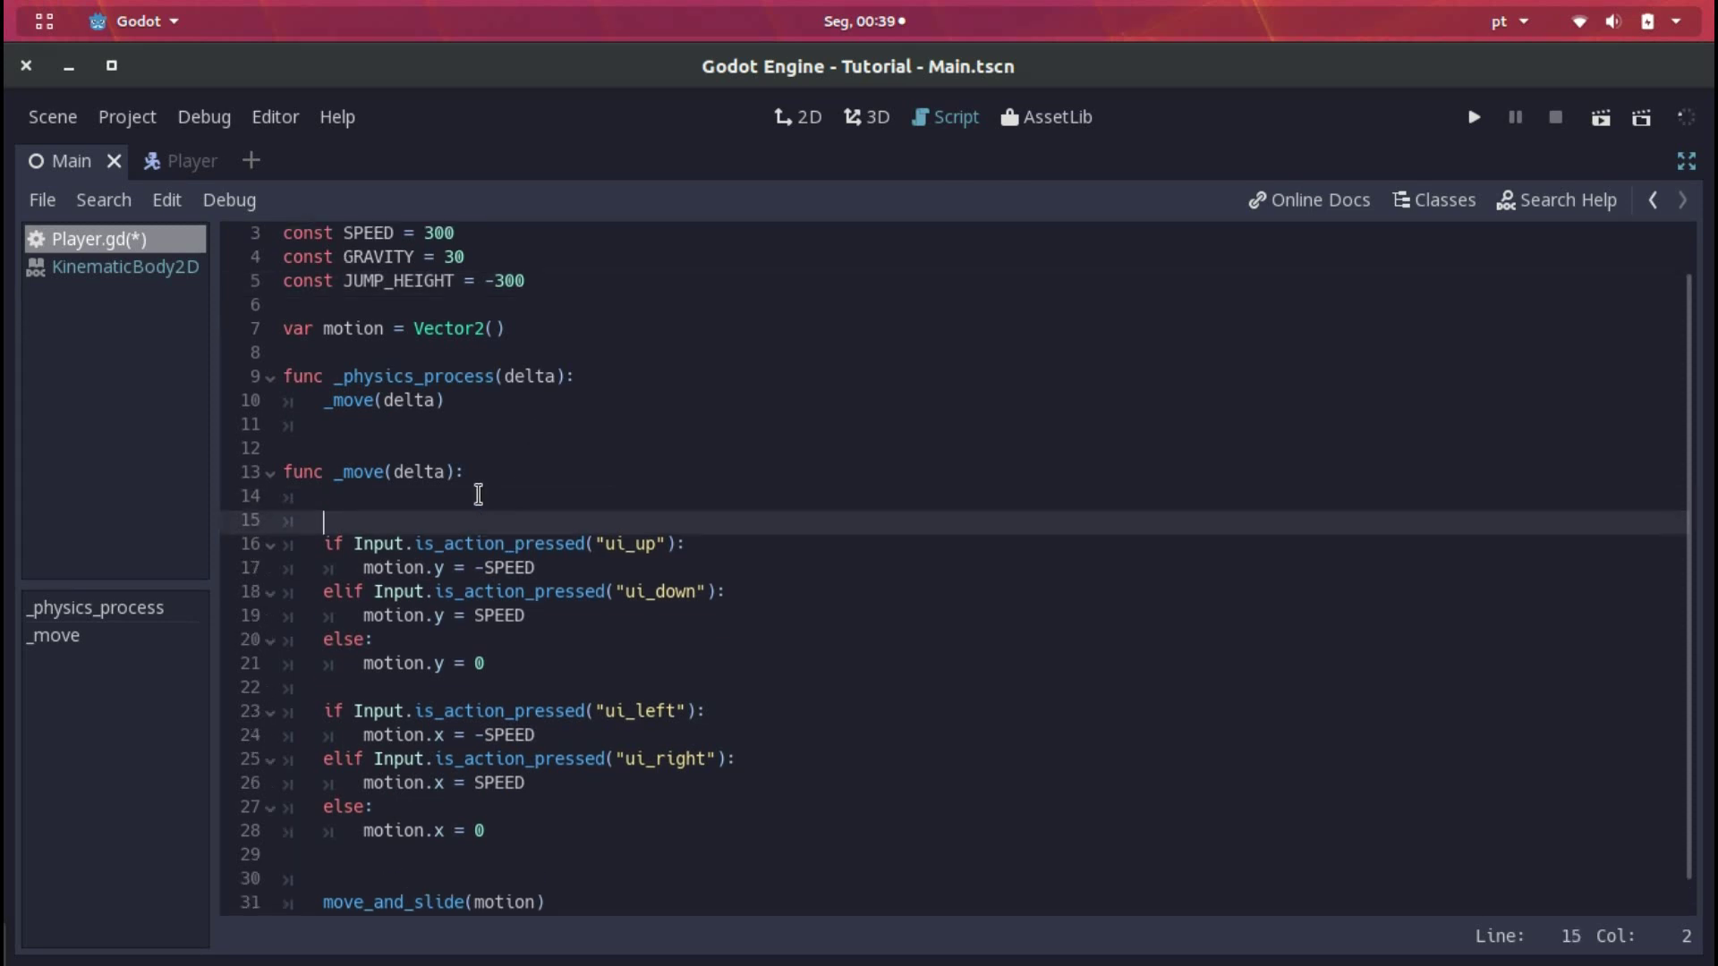
key("Up")
key("BackSpace")
key("BackSpace")
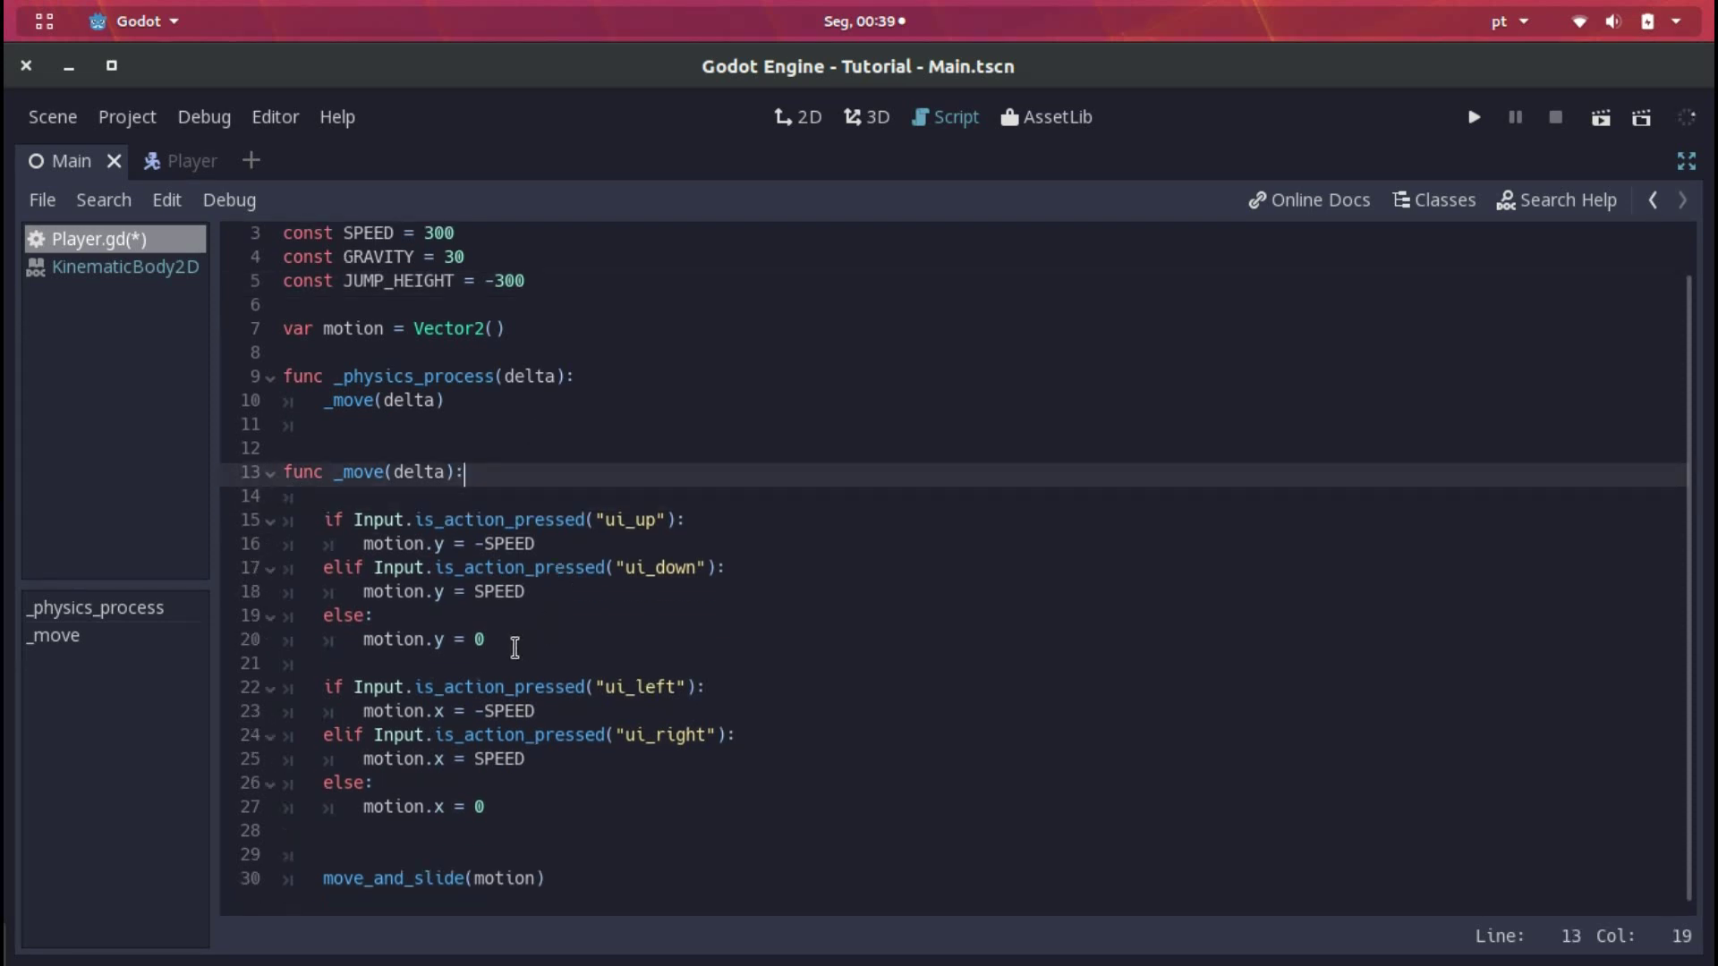
Comment out the ui_up/ui_down block on lines 15–20 with Ctrl+K
left_click_drag(515, 644, 201, 526)
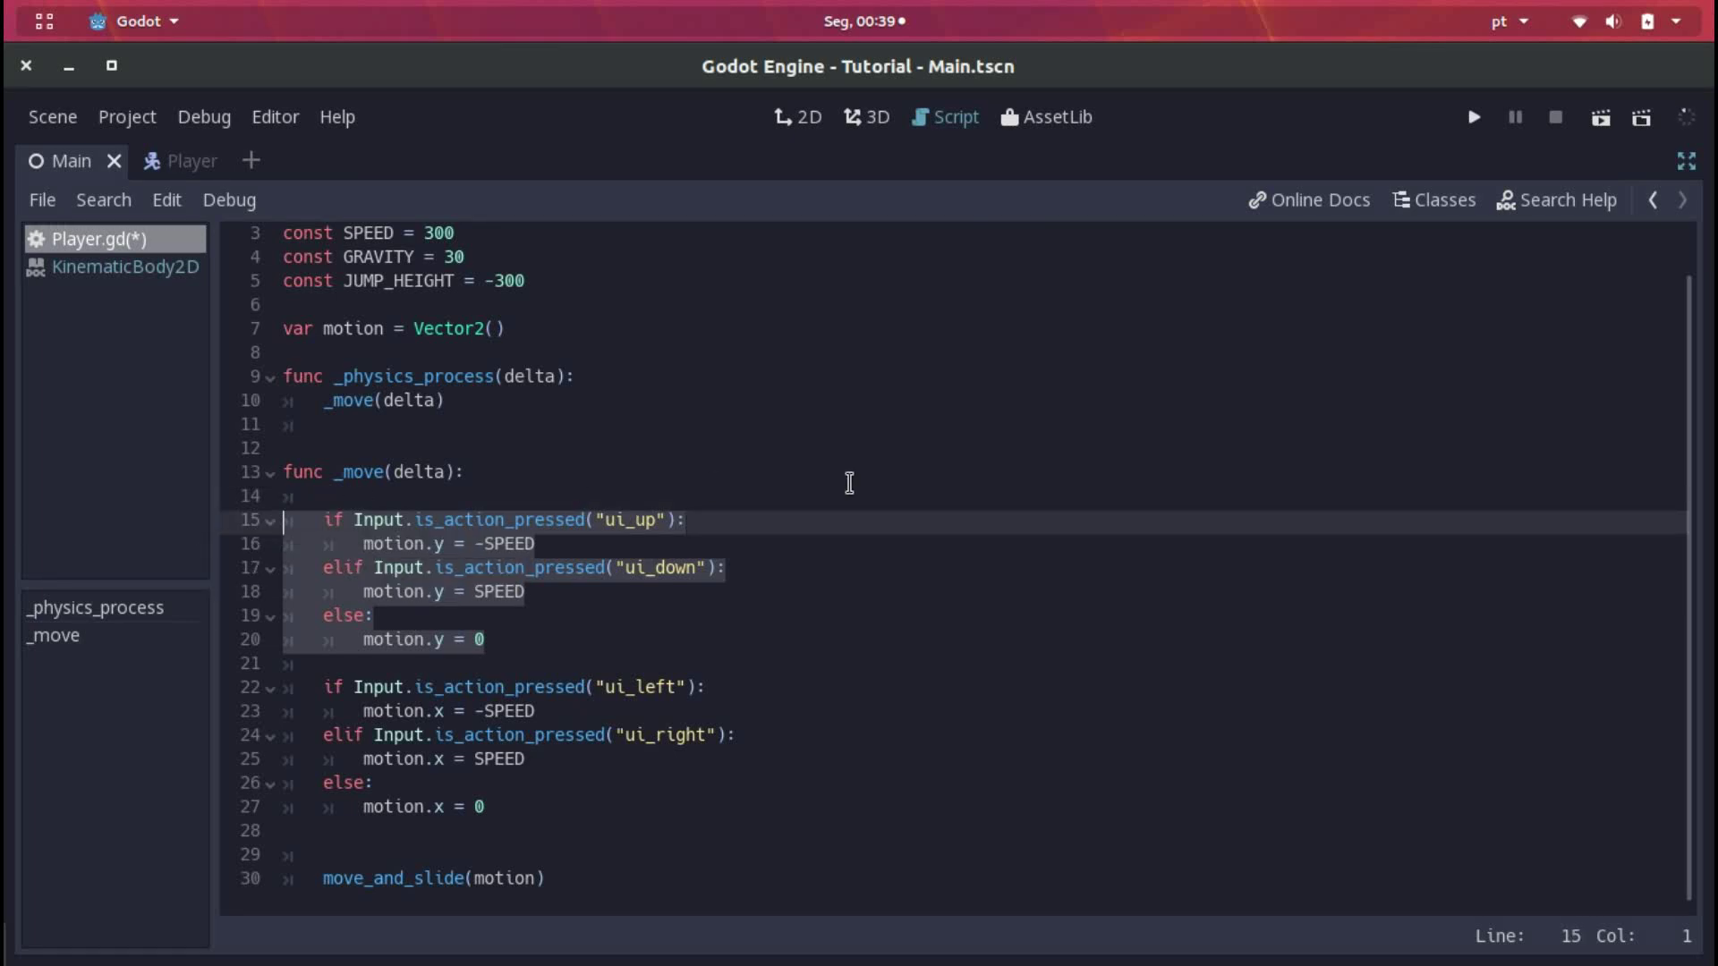
key("ctrl+k")
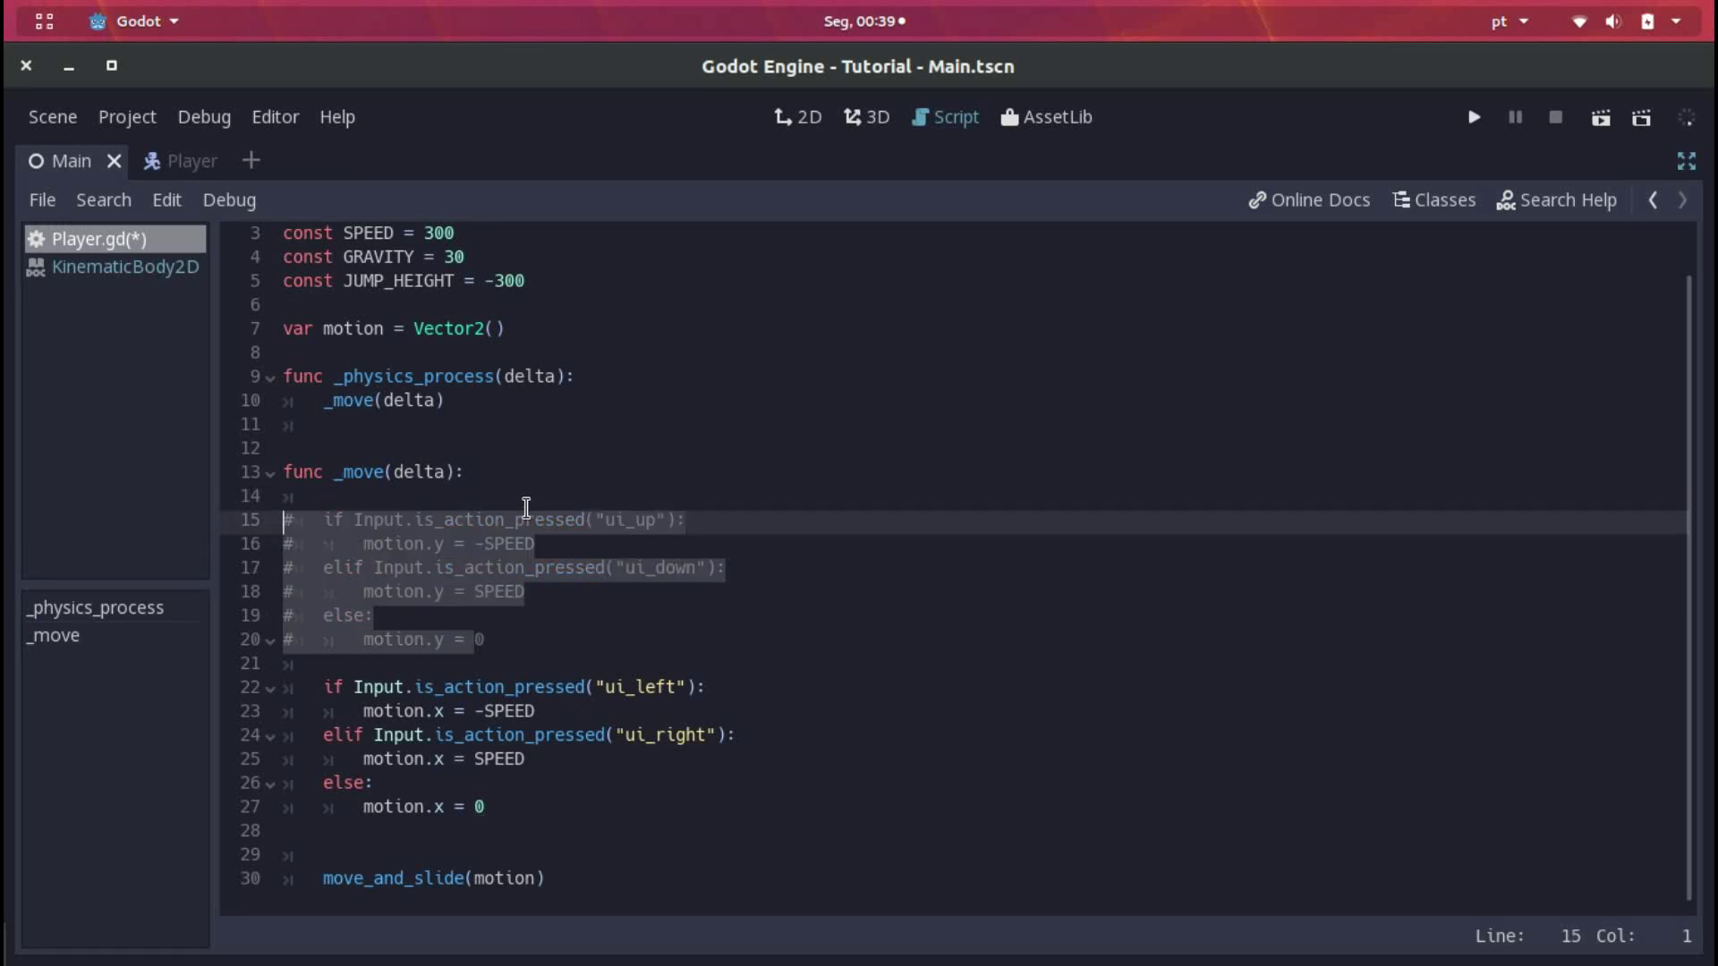
key("ctrl+k")
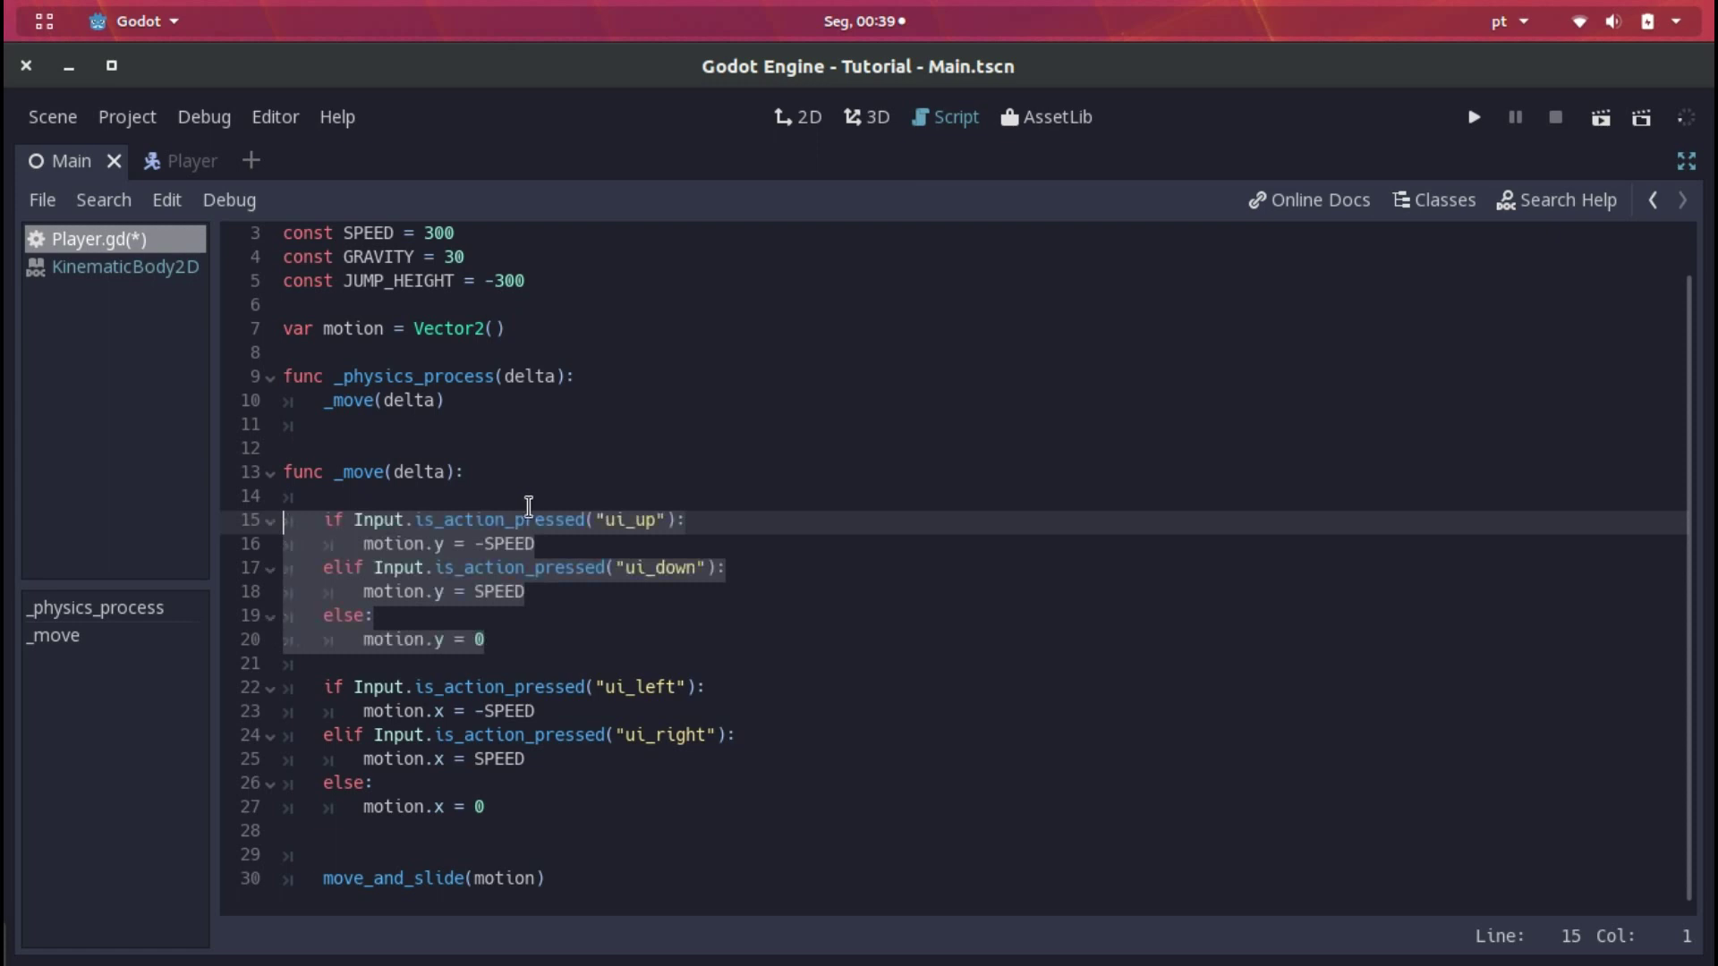
key("ctrl+k")
key("ctrl+k")
key("ctrl+k")
key("ctrl+k")
key("ctrl+k")
key("ctrl+k")
key("ctrl+k")
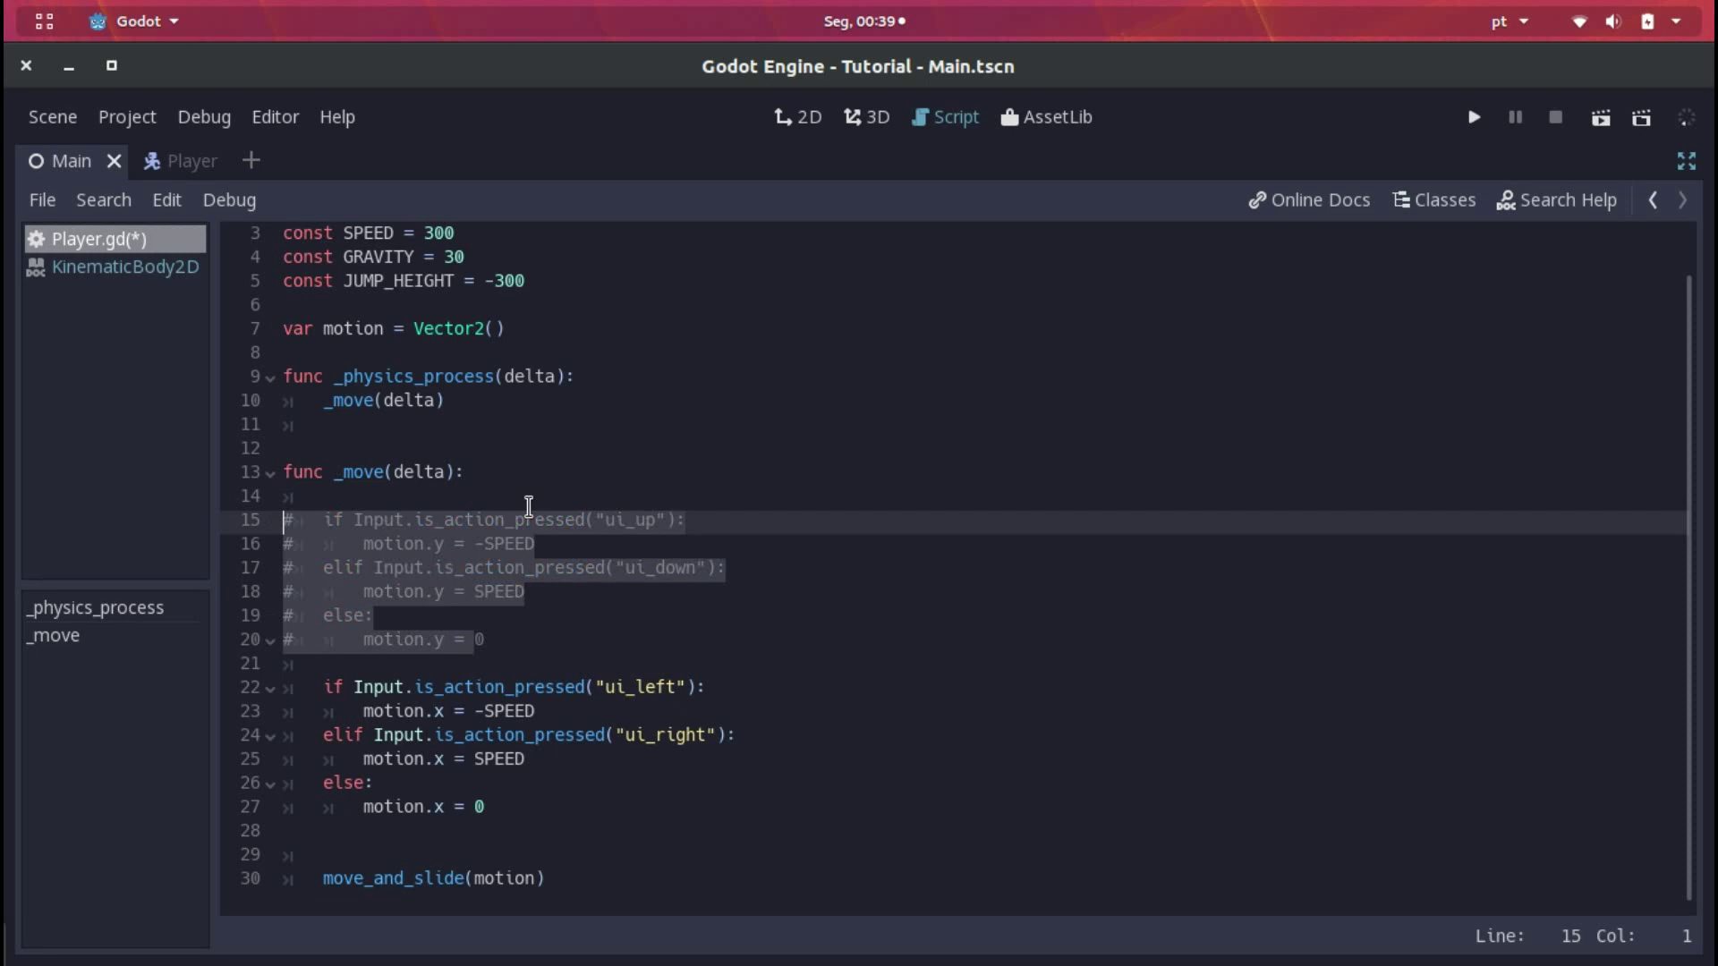
key("ctrl+k")
key("ctrl+k")
left_click(529, 505)
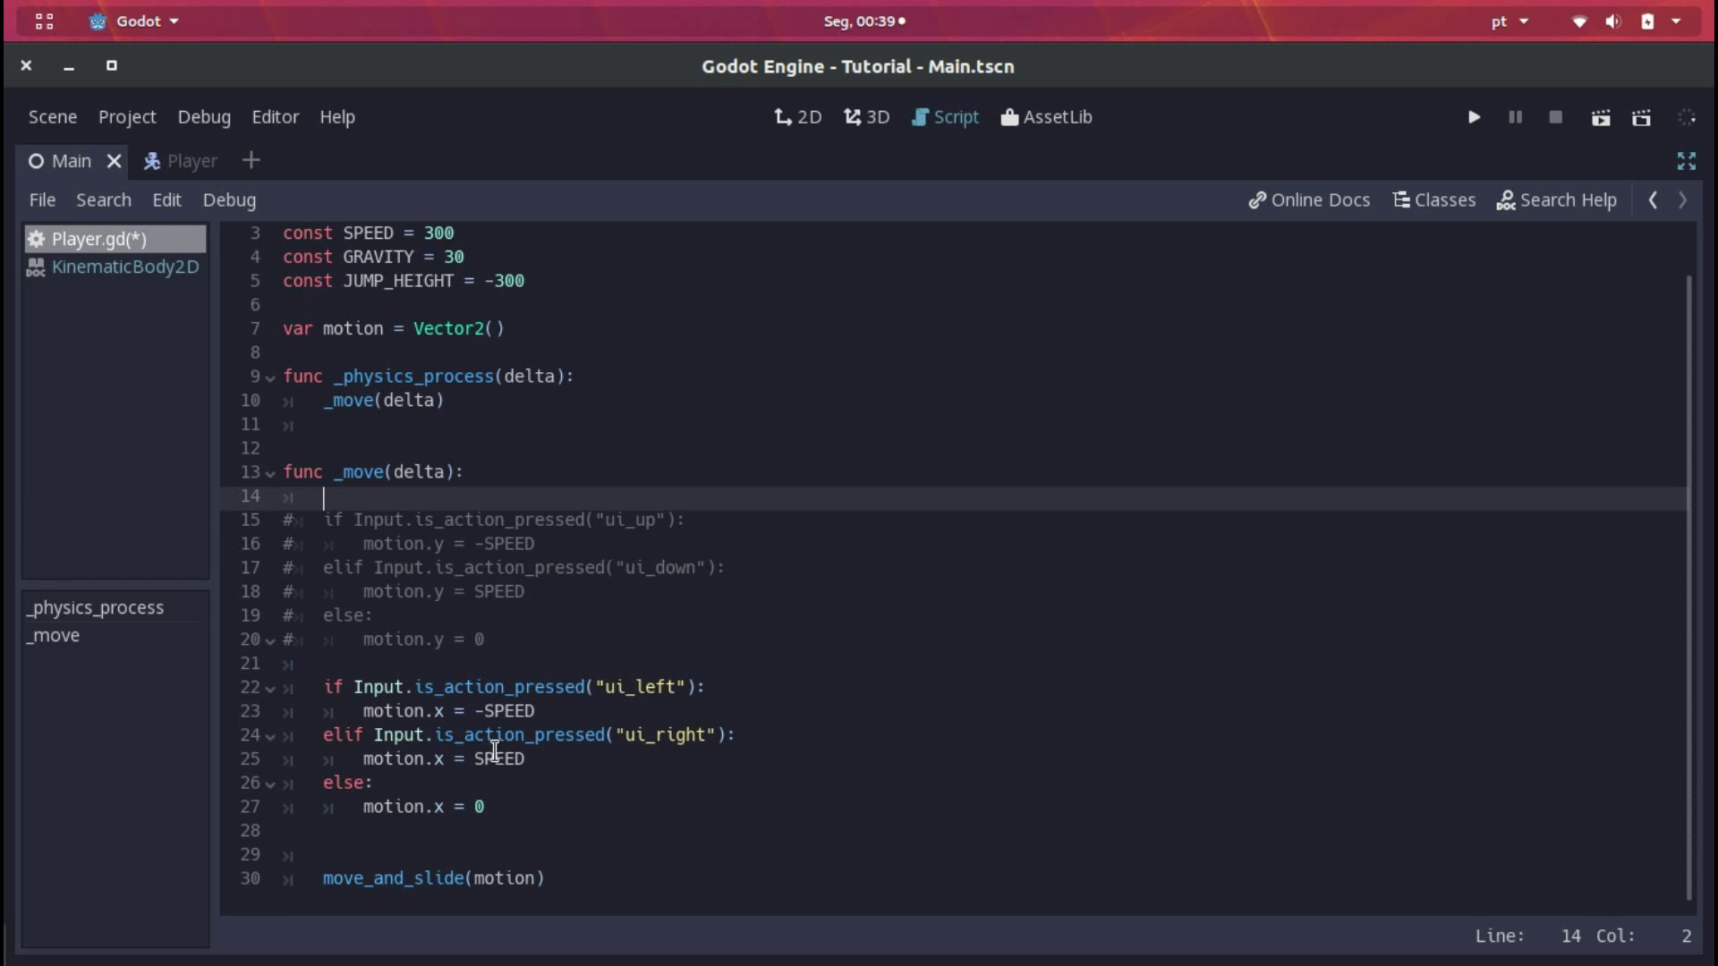
left_click(461, 673)
key("Return")
key("Up")
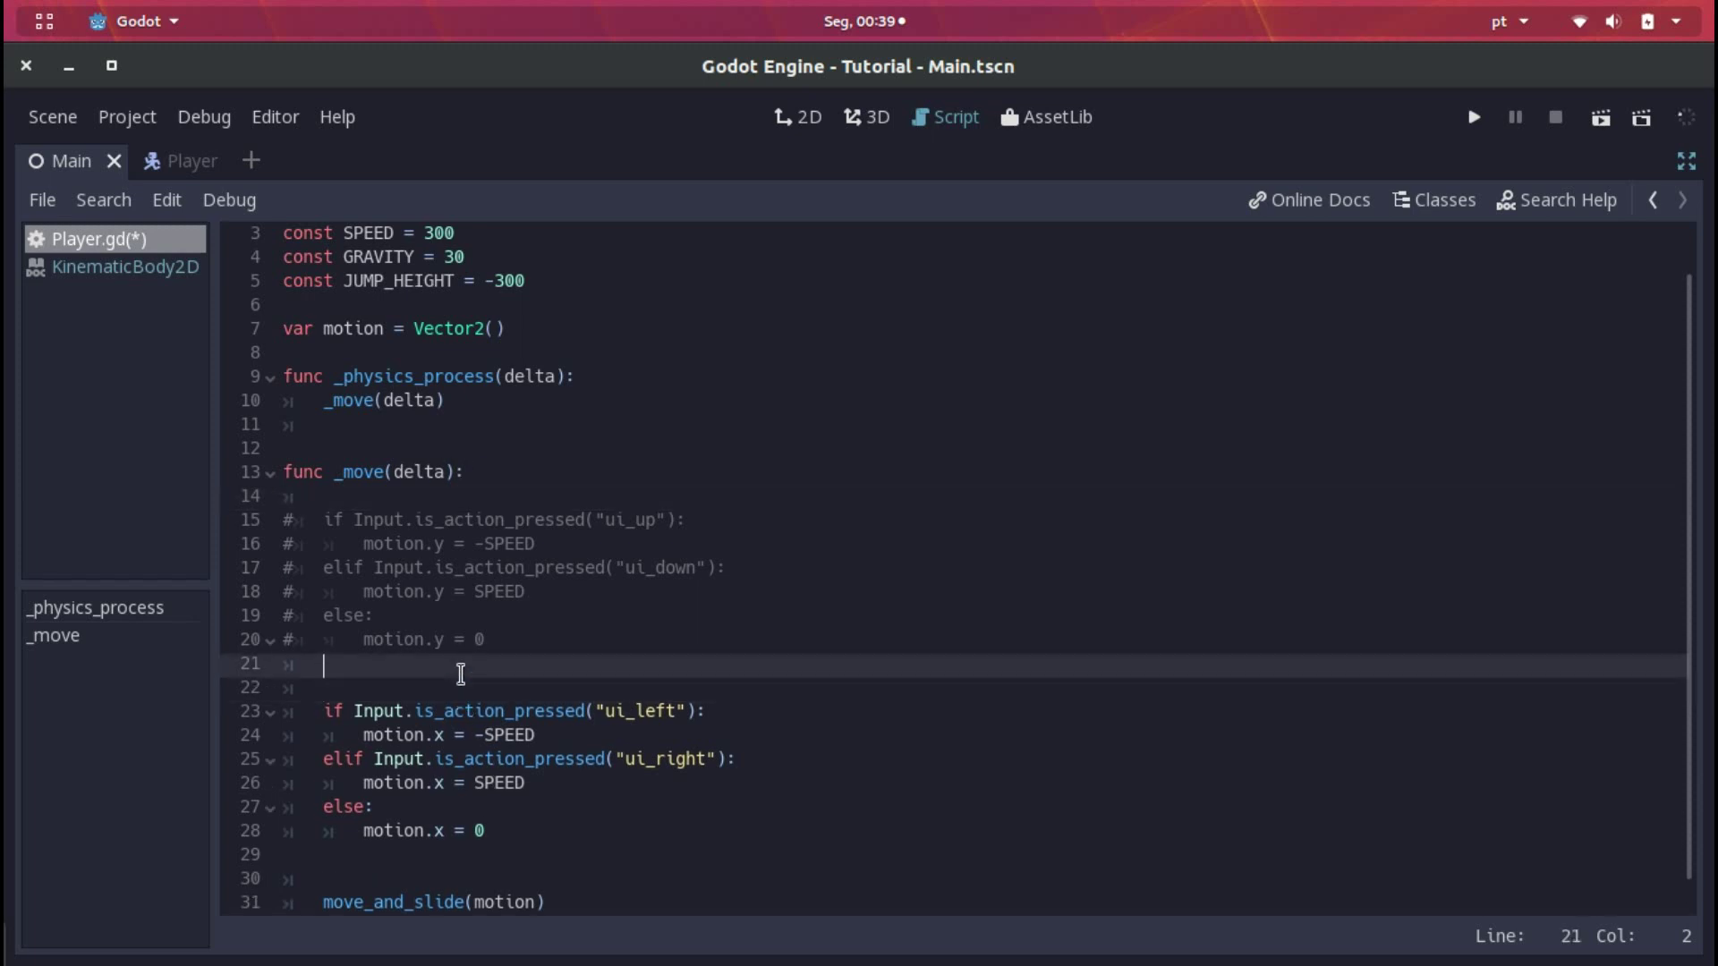
key("Down")
type("# MOVIM")
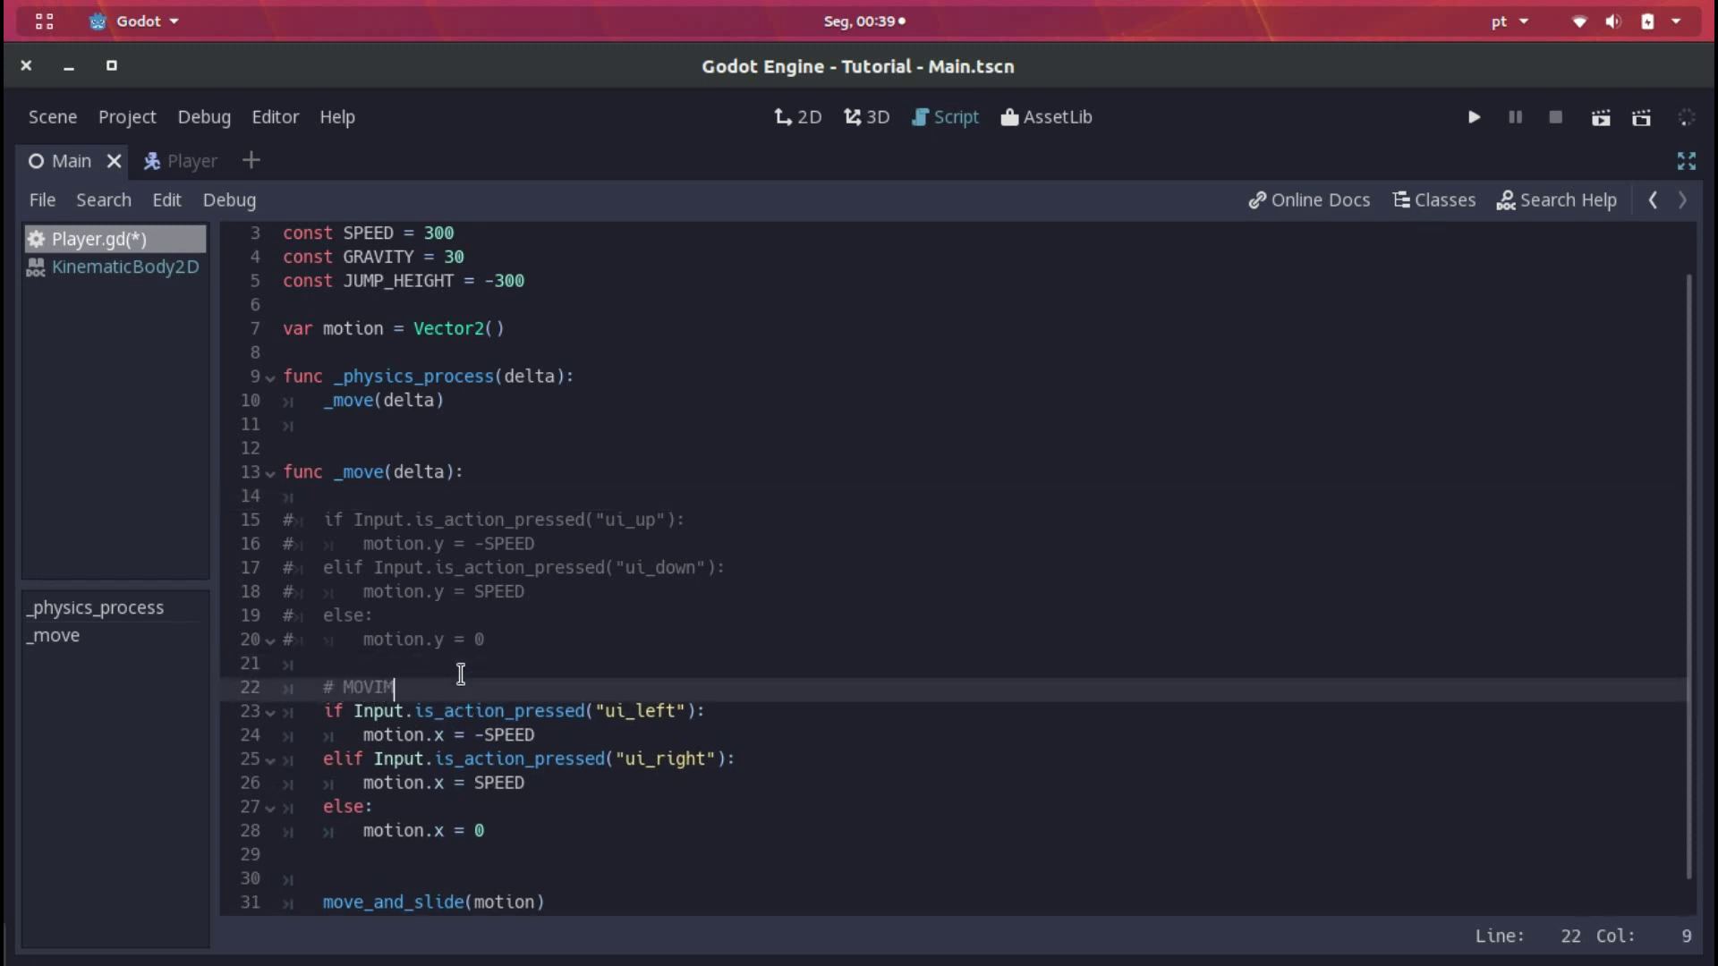
type("ENTO PARA ESQUERDA QU")
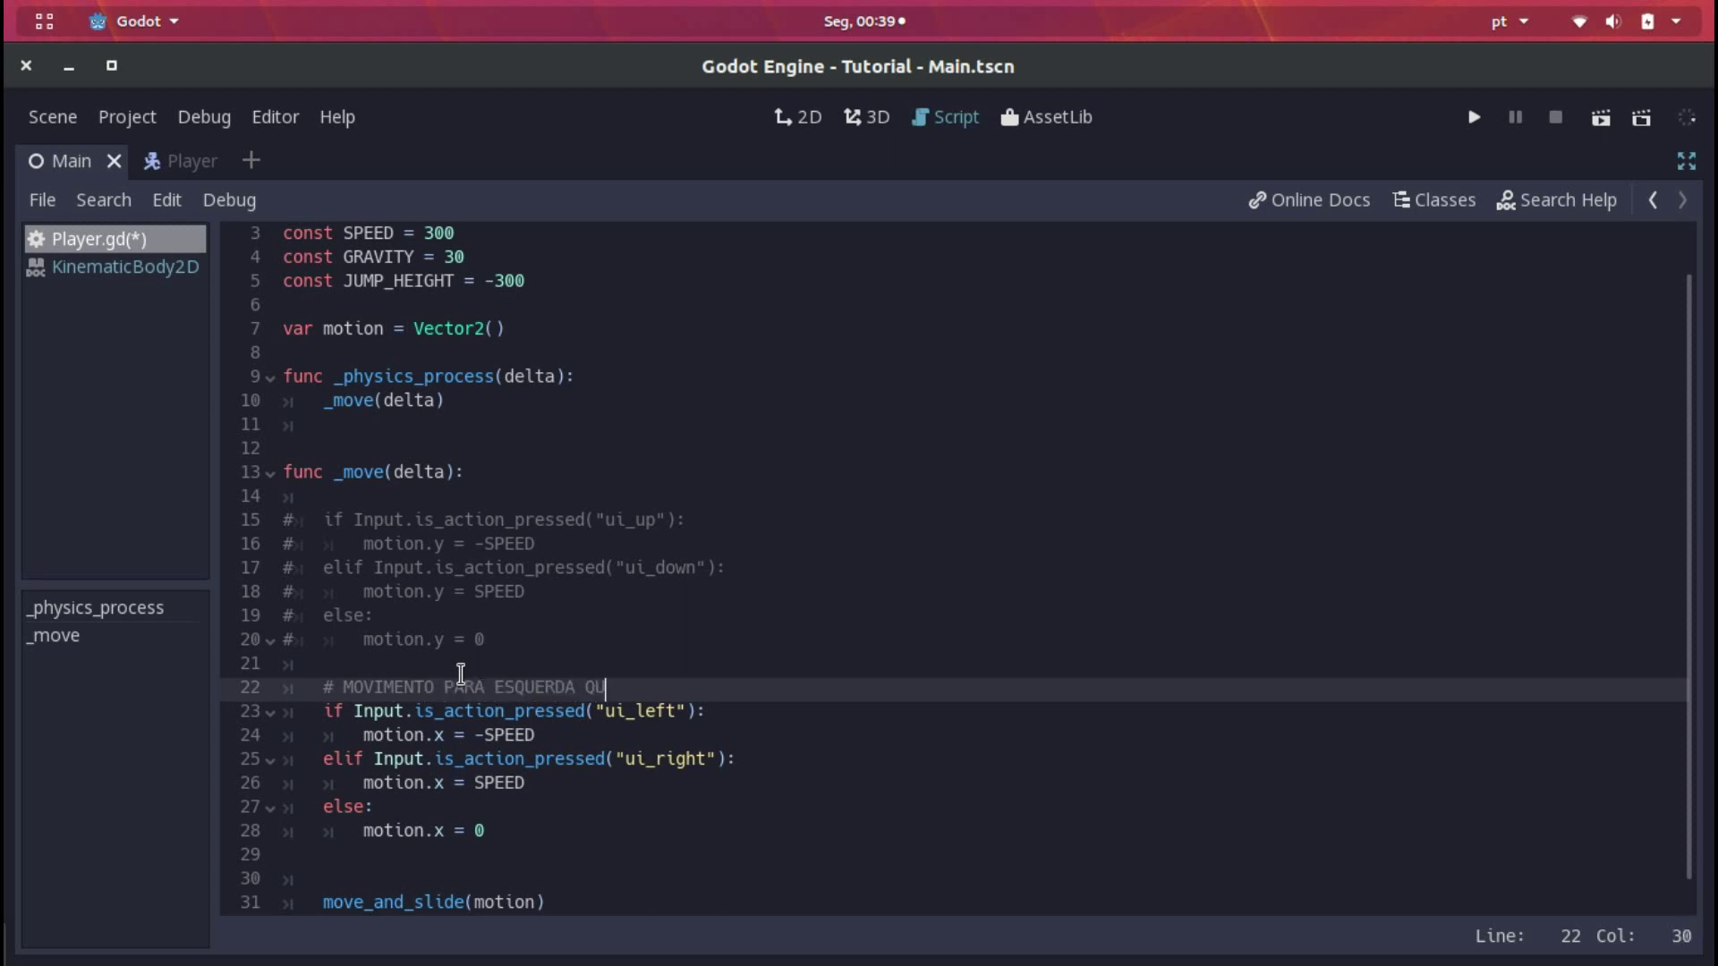
type("ANDO APERTAR SETA PARA")
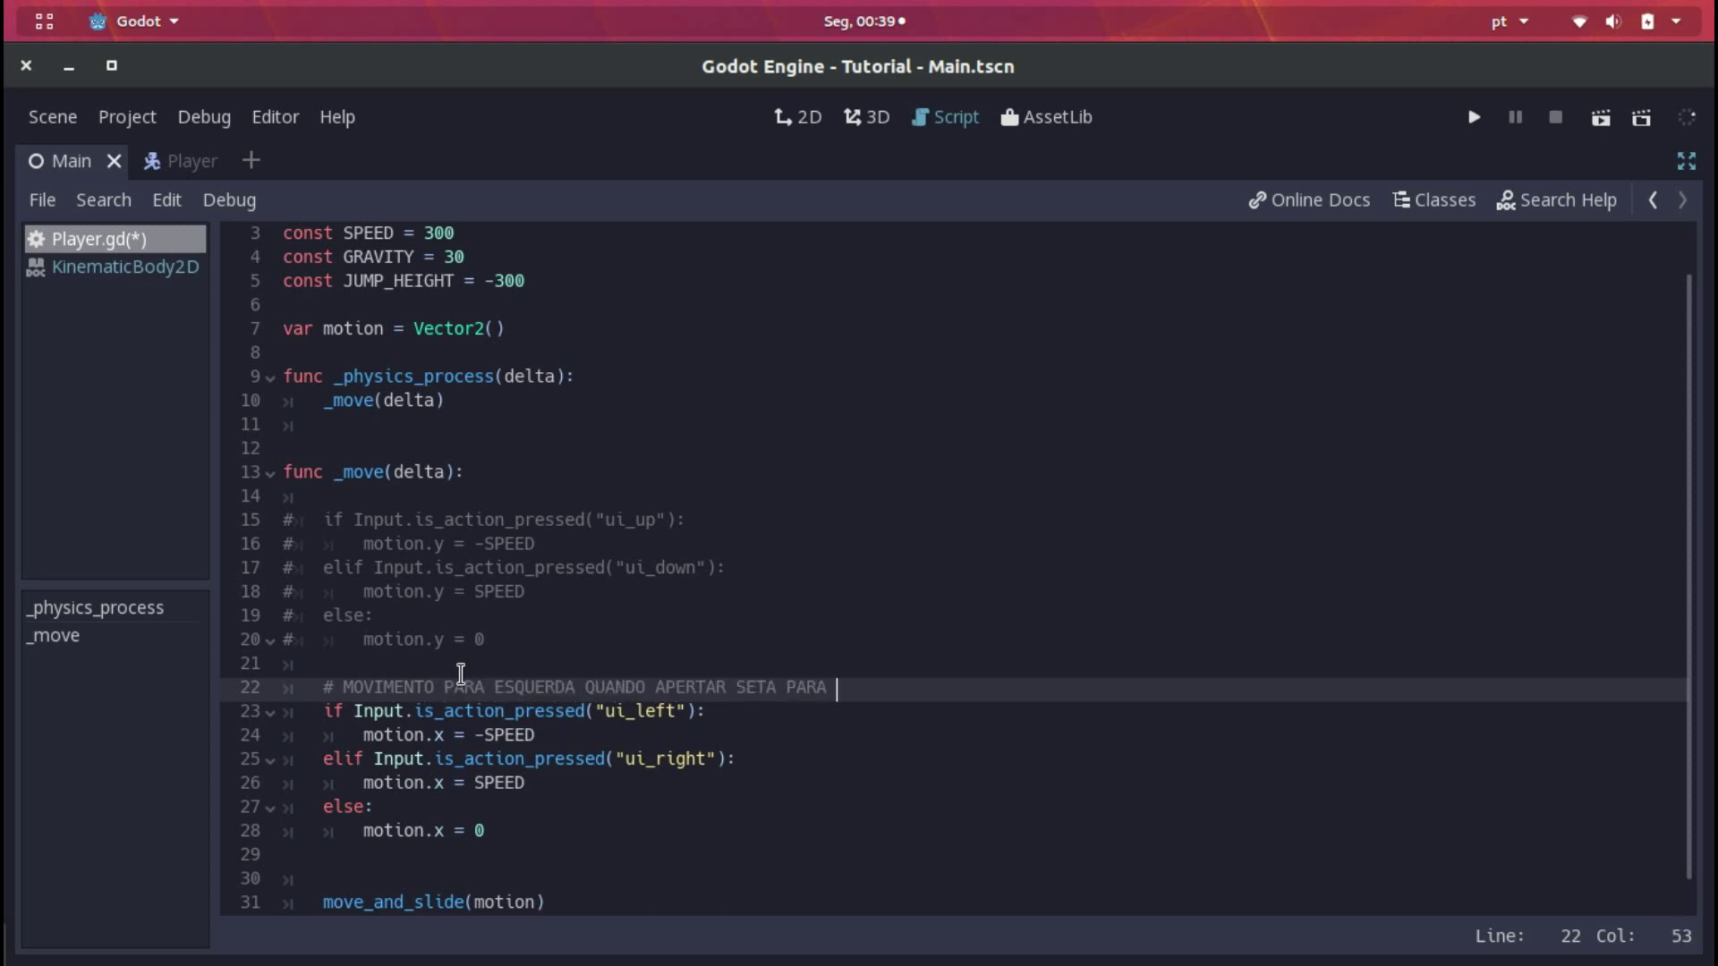
type("ESQ")
type("QUERDA")
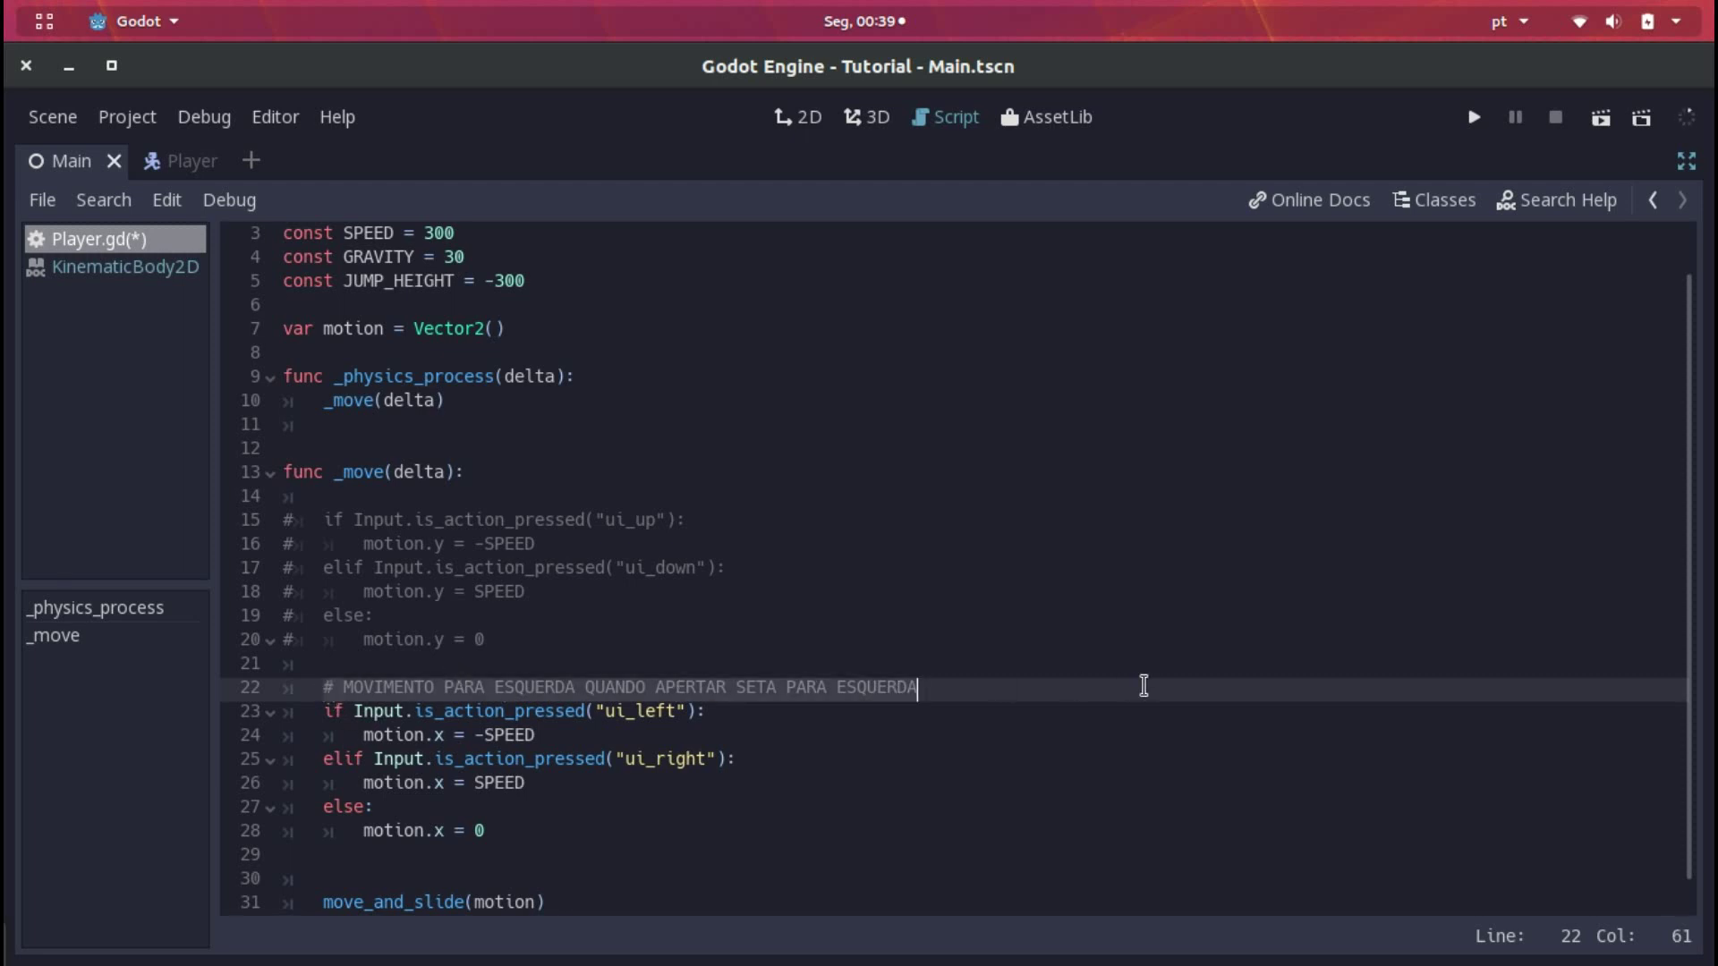
key("shift+Home")
key("BackSpace")
key("BackSpace")
key("BackSpace")
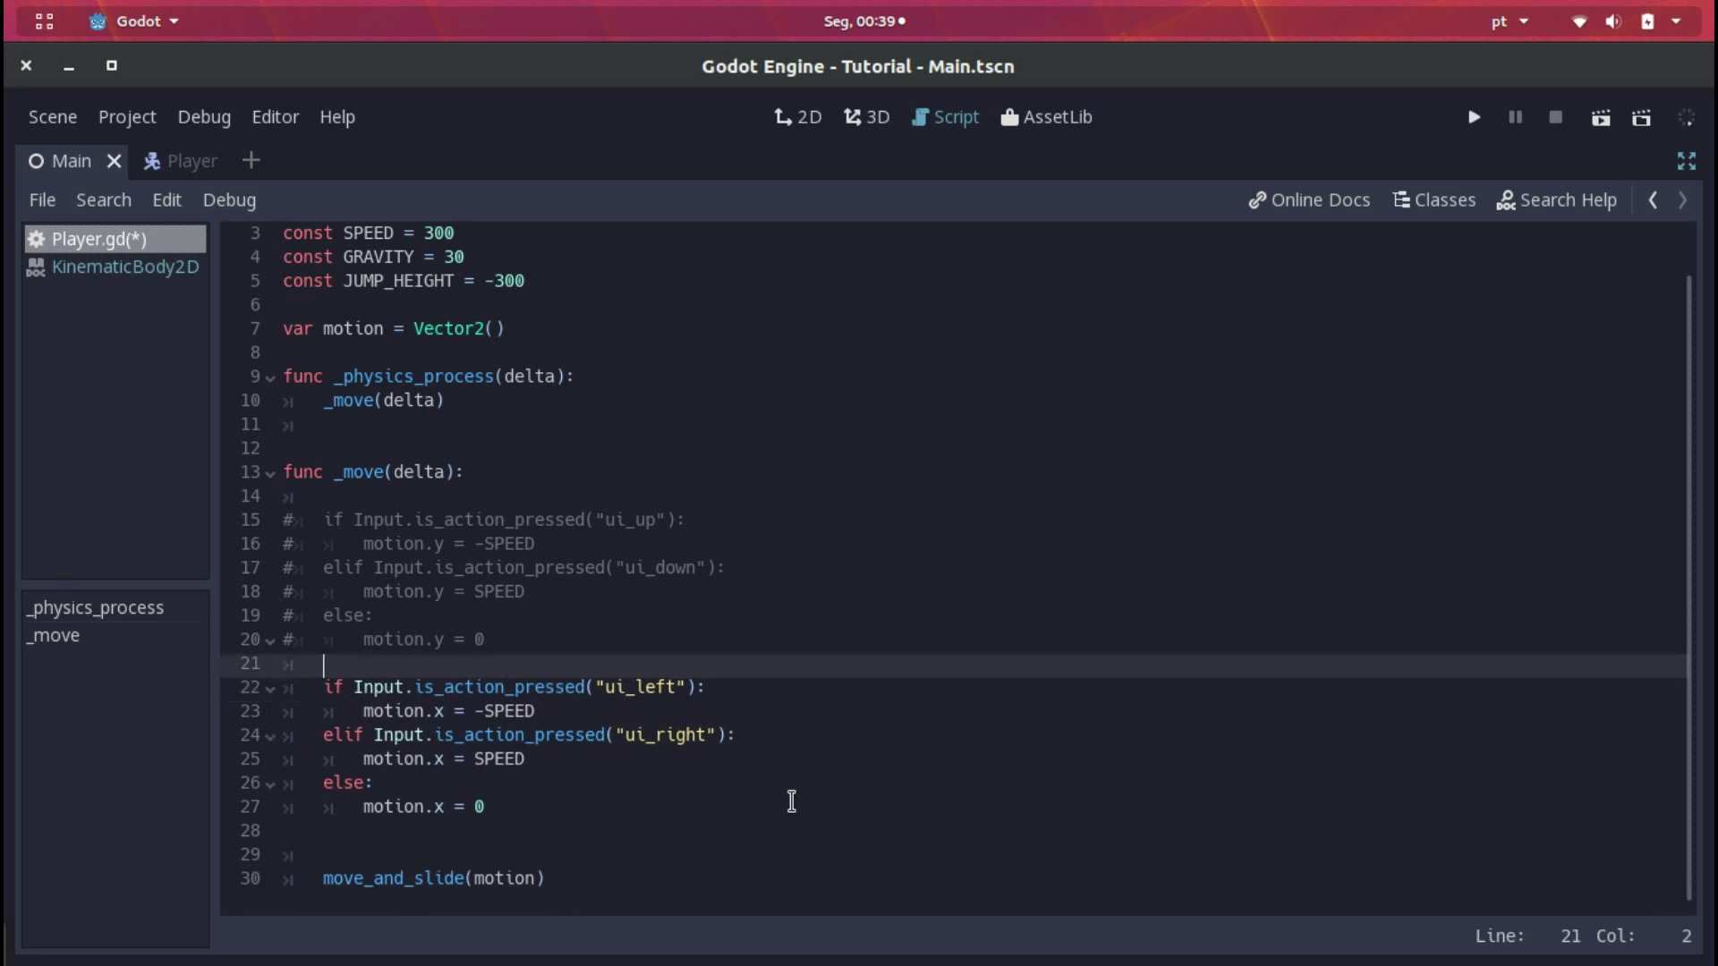
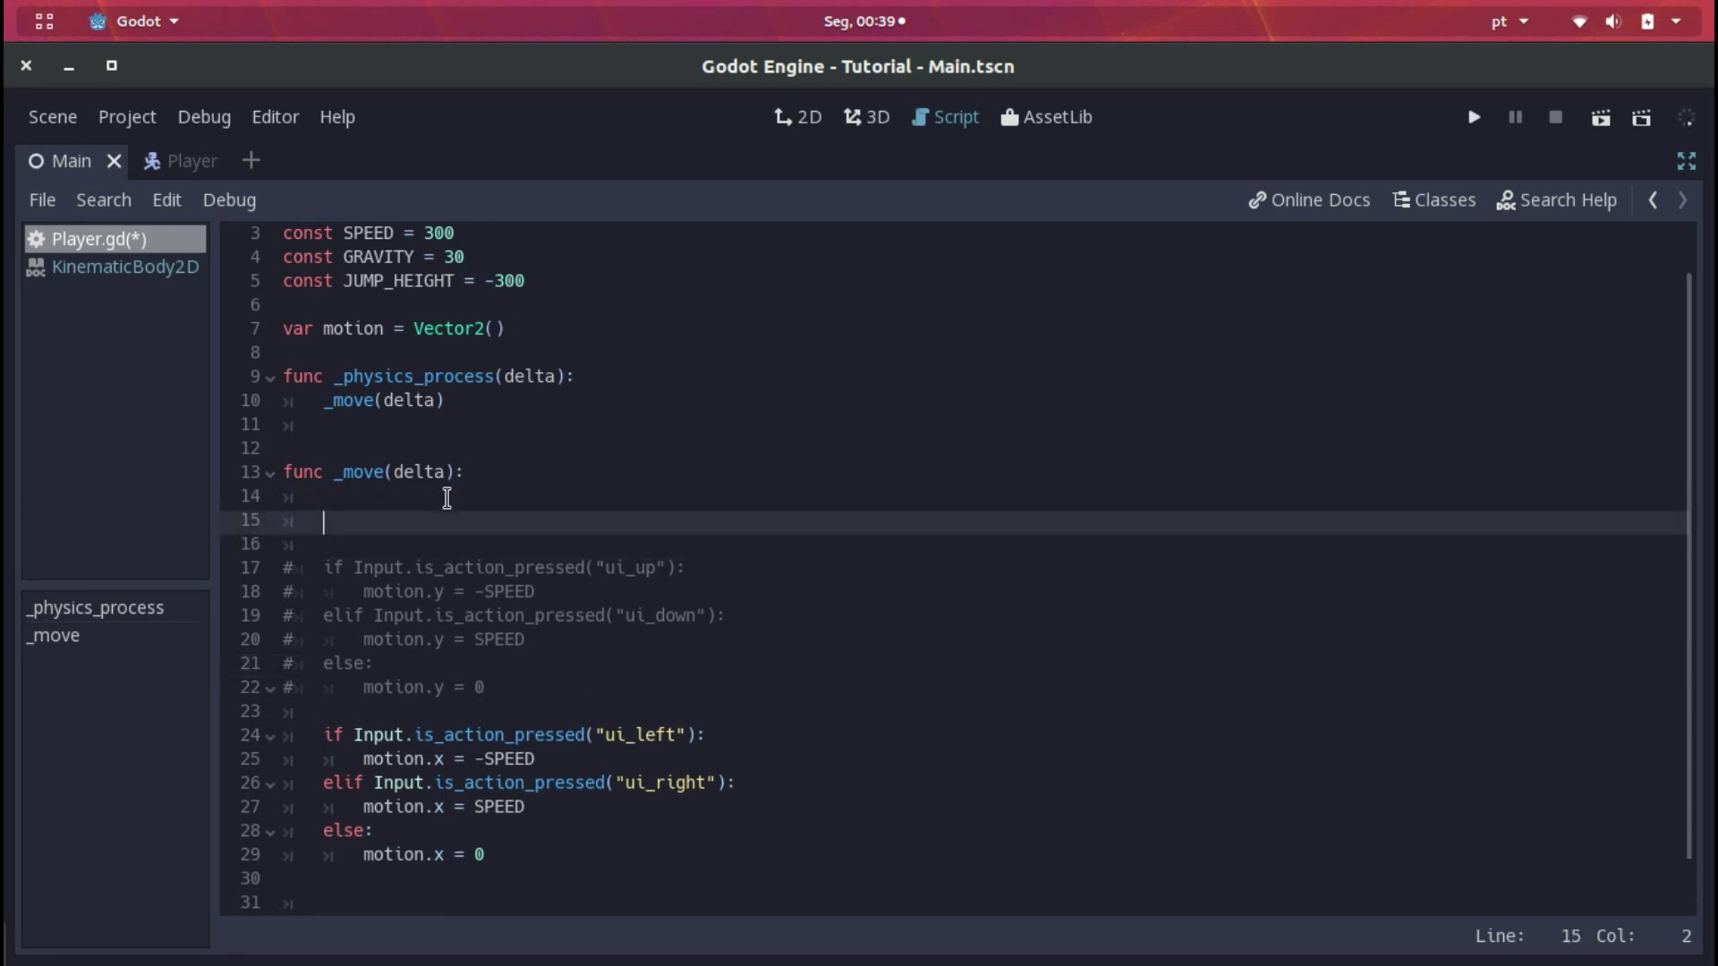
Write motion.y += GRAVITY on line 15 at the start of _move and save Player.gd
type("motion.")
type("y +=")
key("BackSpace")
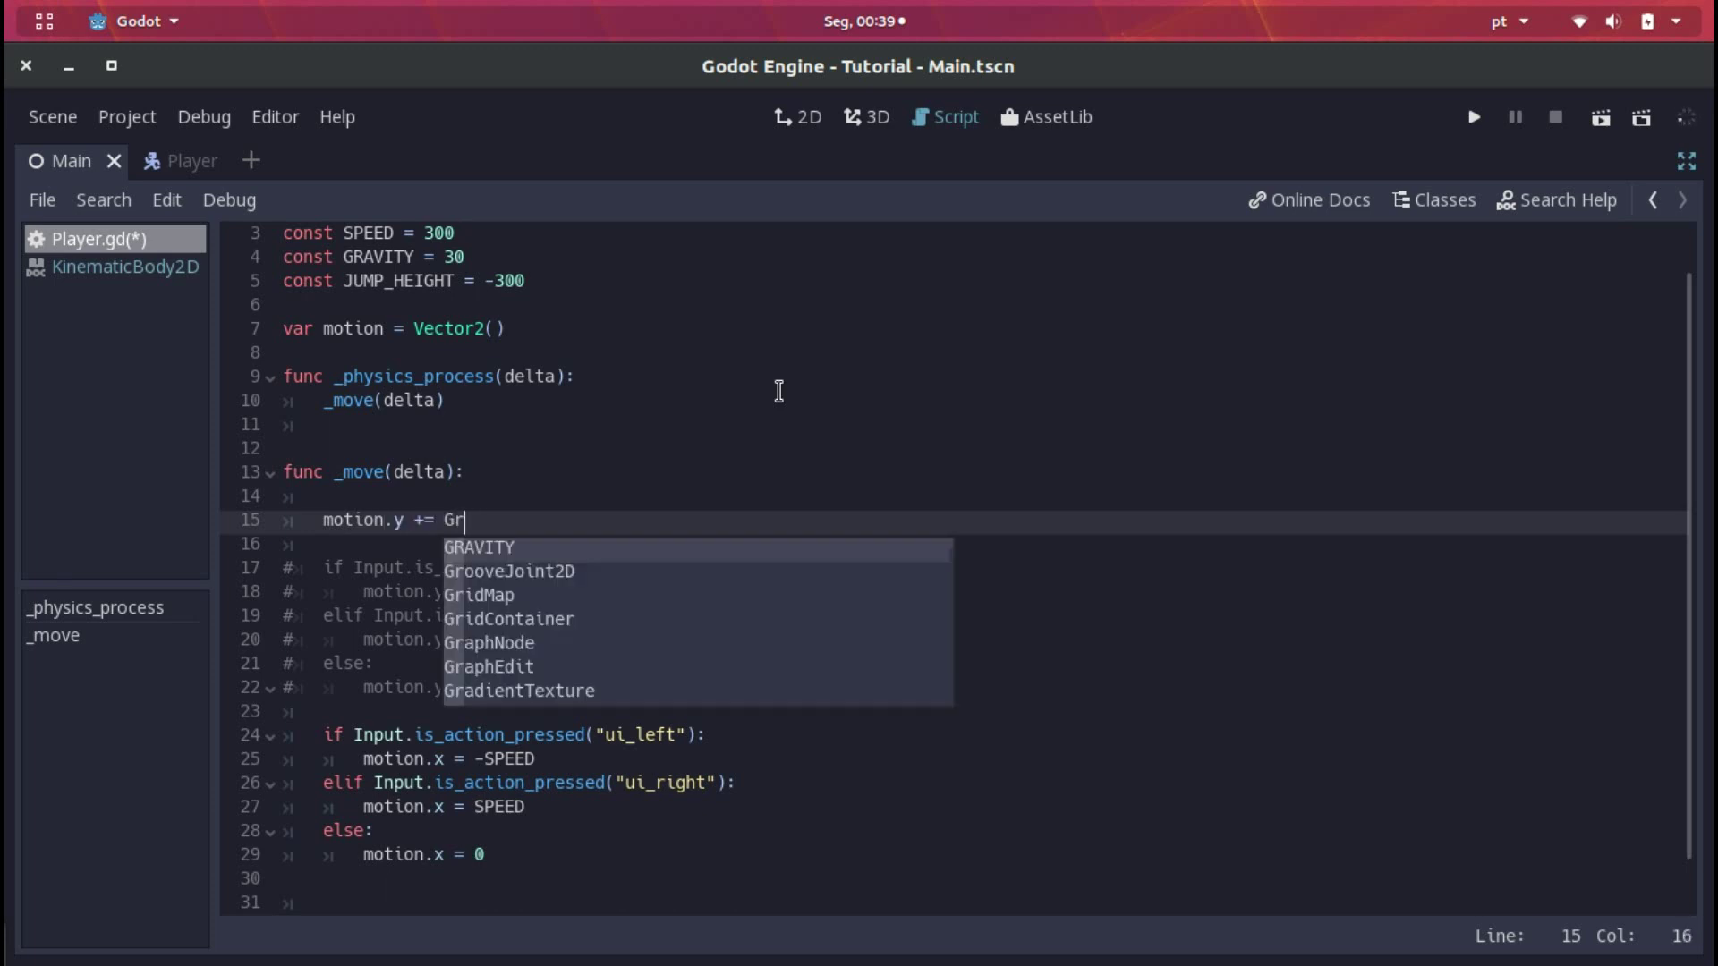
key("BackSpace")
type("RAVIT")
key("Return")
key("ctrl+s")
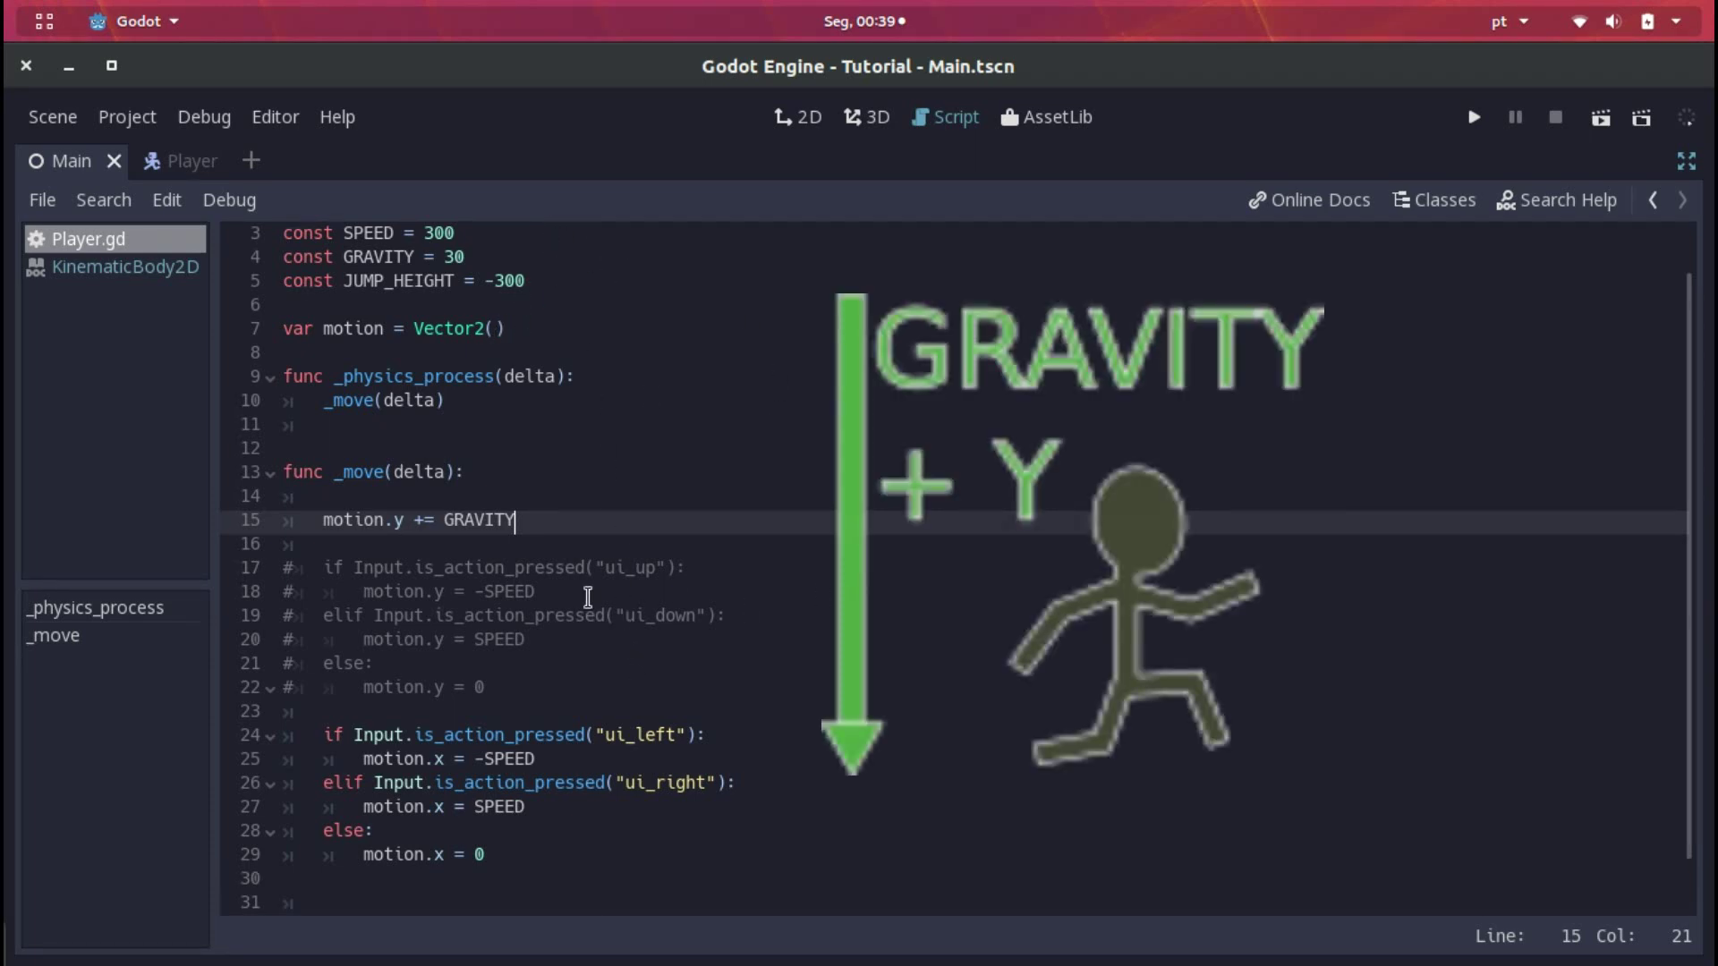
left_click(398, 520)
left_click(517, 520)
scroll(568, 373, "down", 1)
Above move_and_slide, add 'if Input.is_action_pressed("jump"):' setting motion.y = JUMP_HEIGHT, and save
left_click(454, 657)
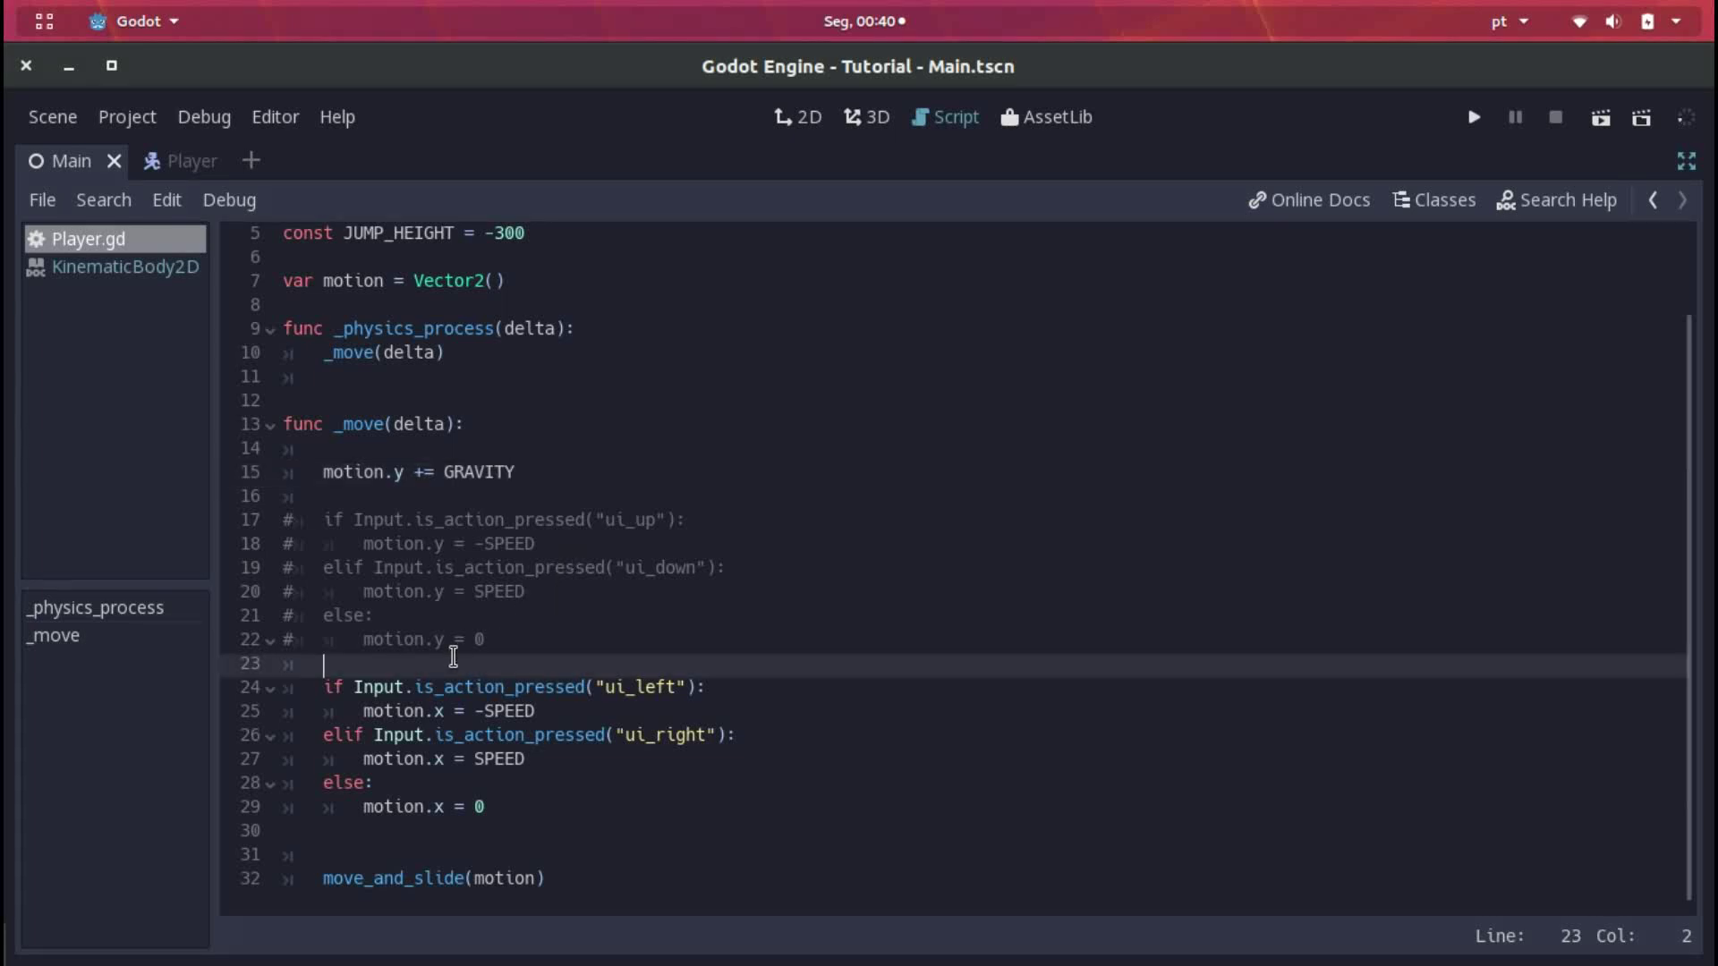
left_click(608, 837)
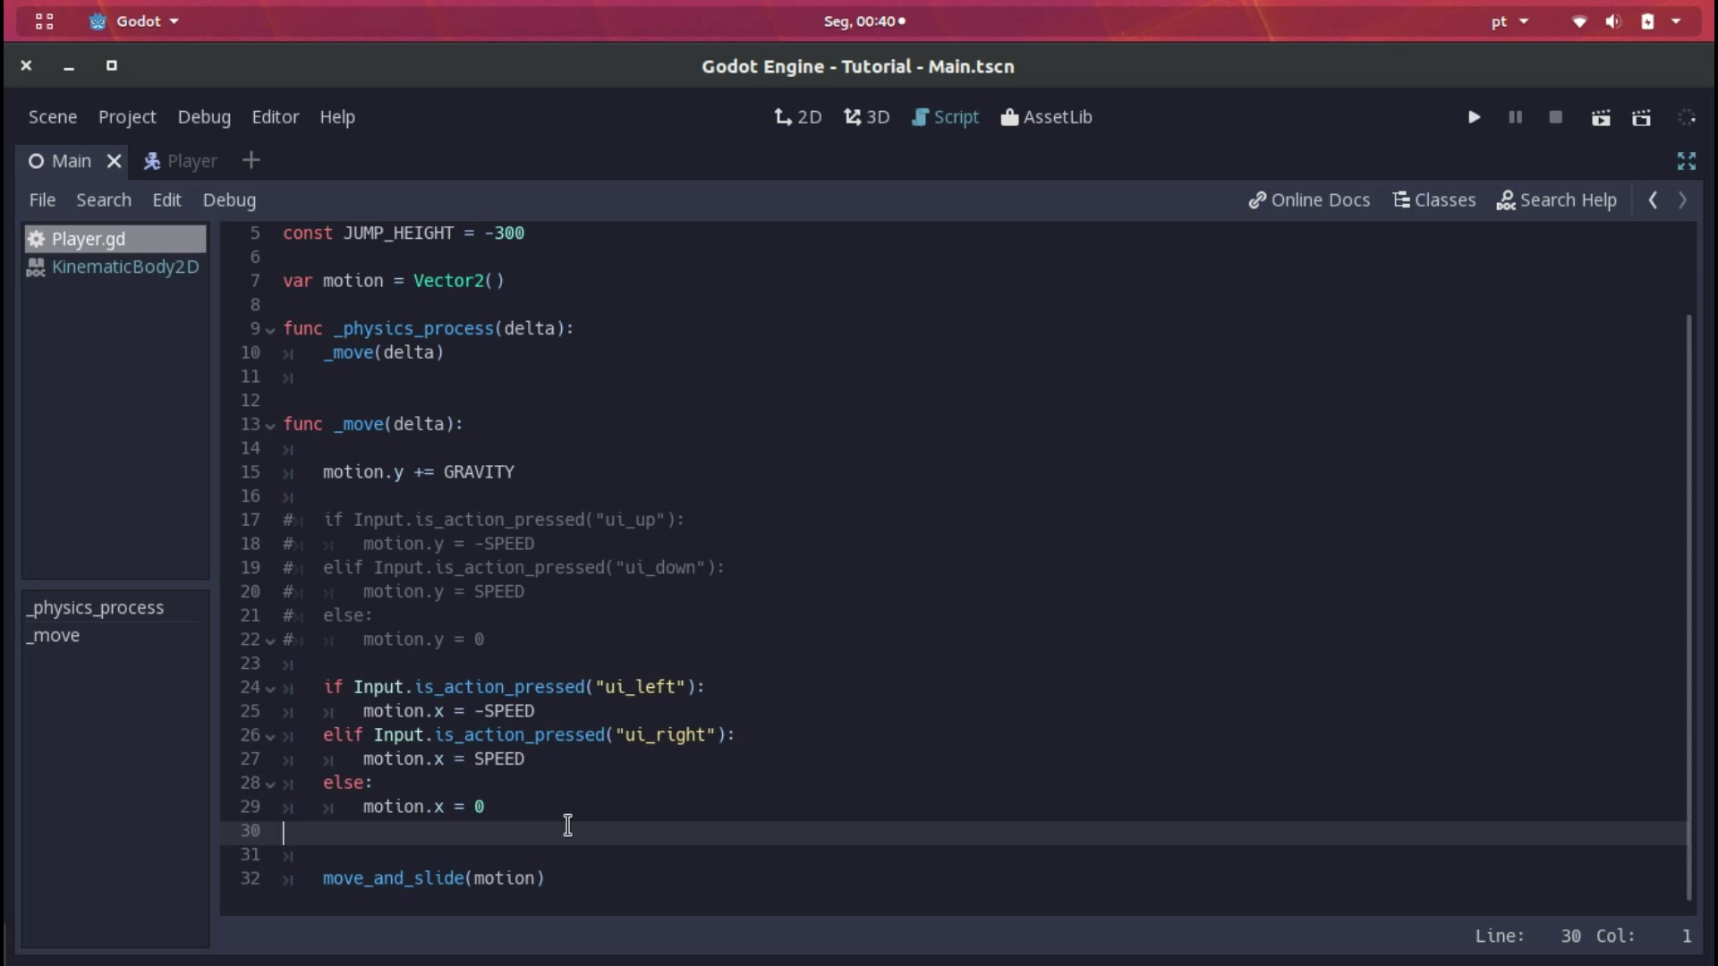
key("Return")
key("Tab")
type("if")
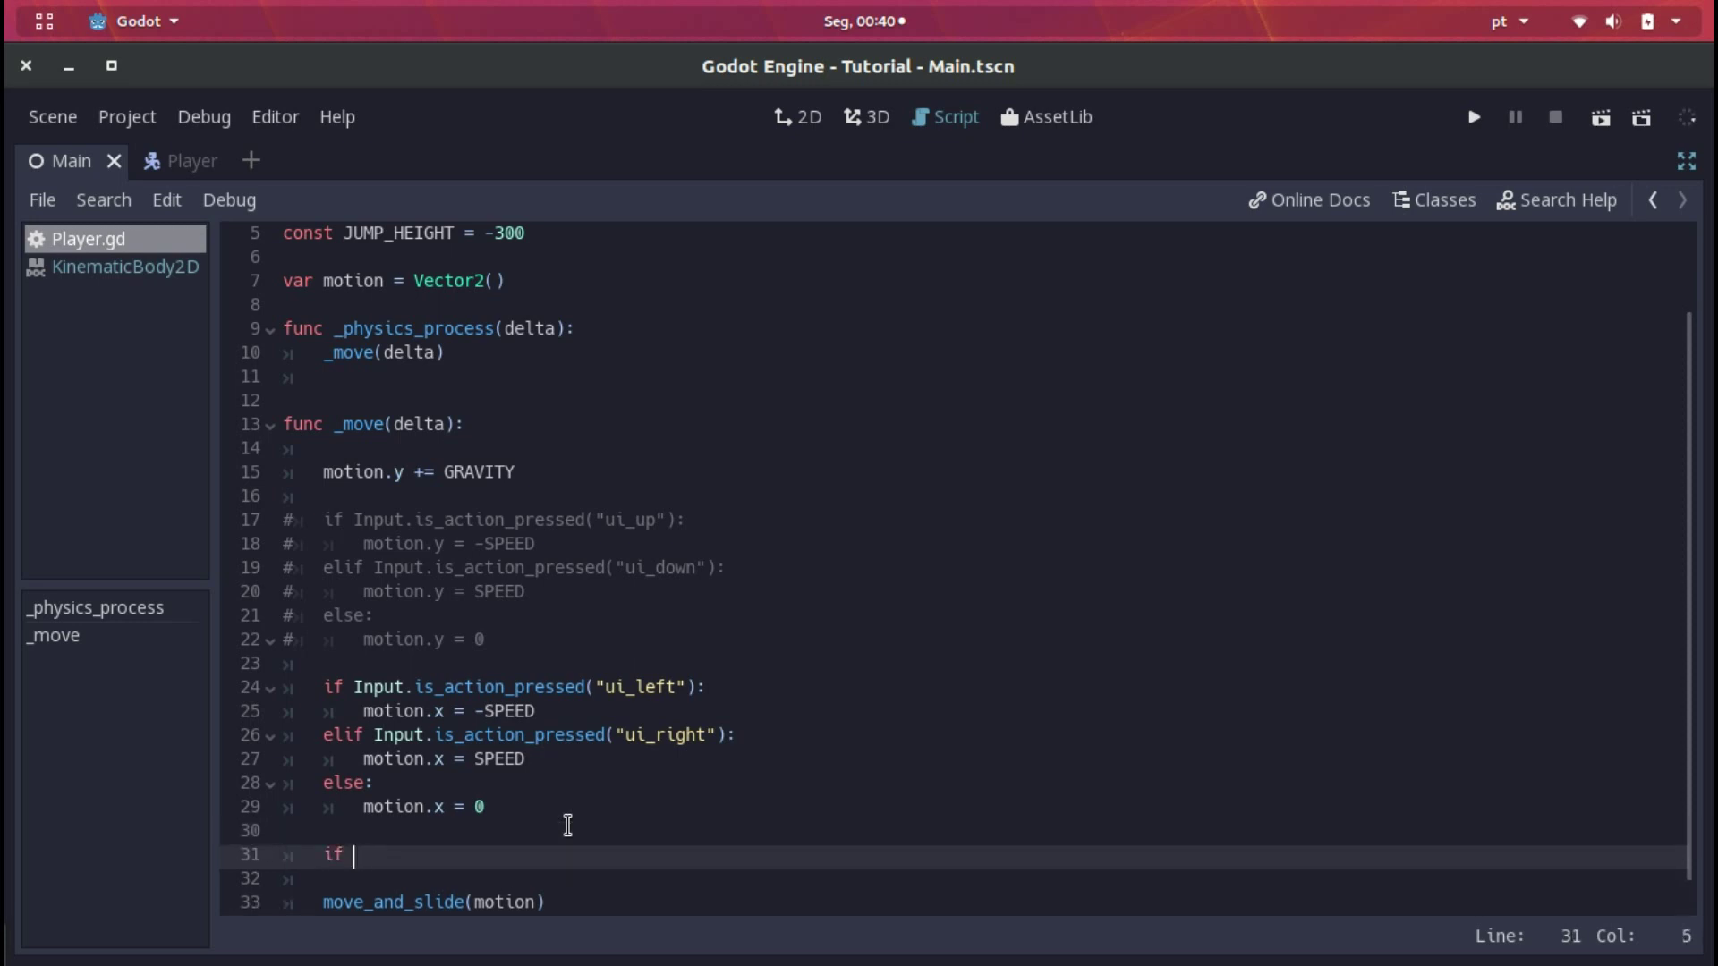
type("r Input.is_action_")
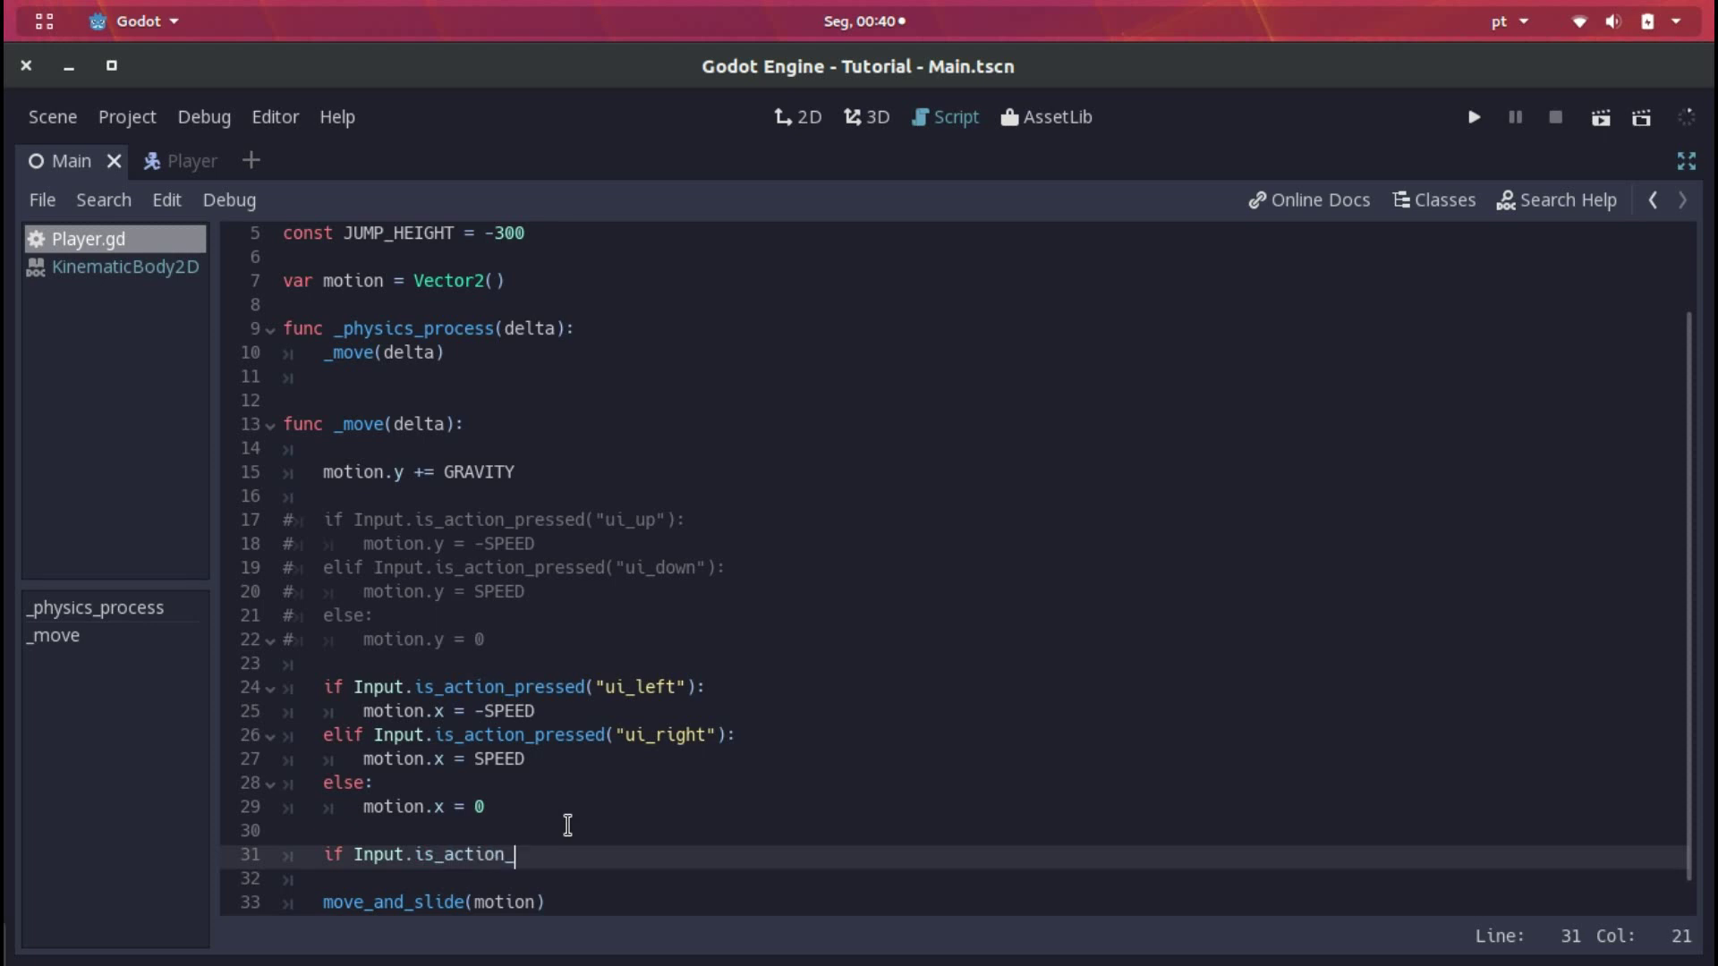
type("pressed(\"ju")
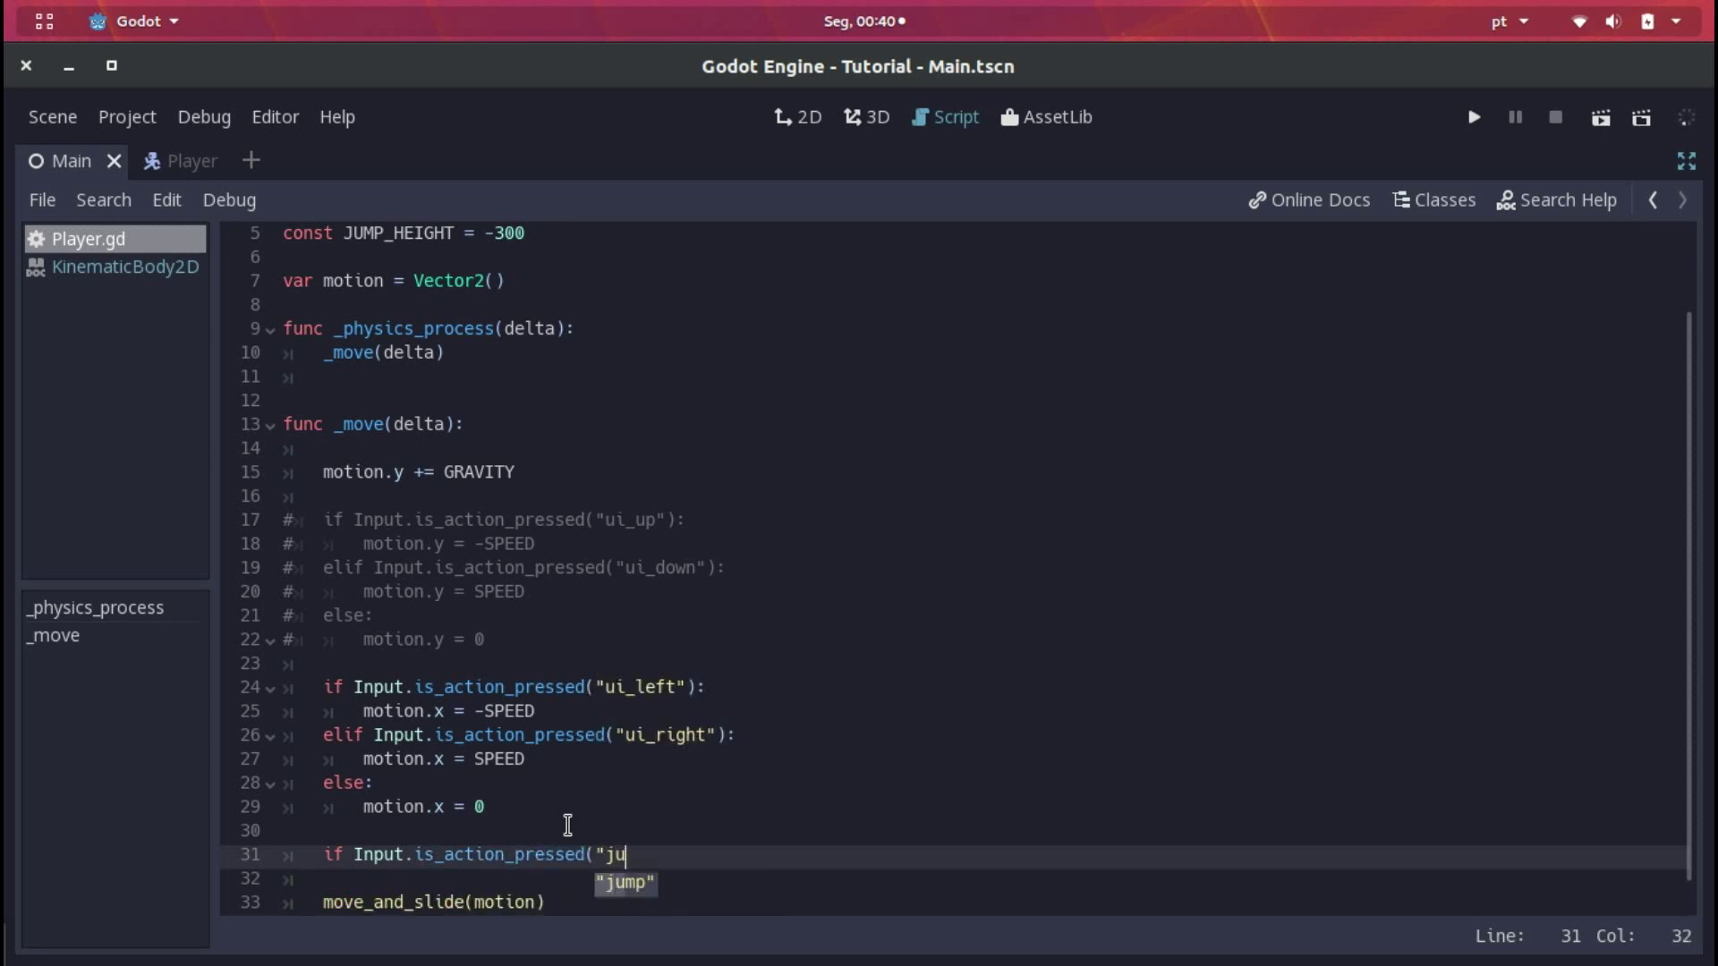
key("Return")
type("):")
key("Return")
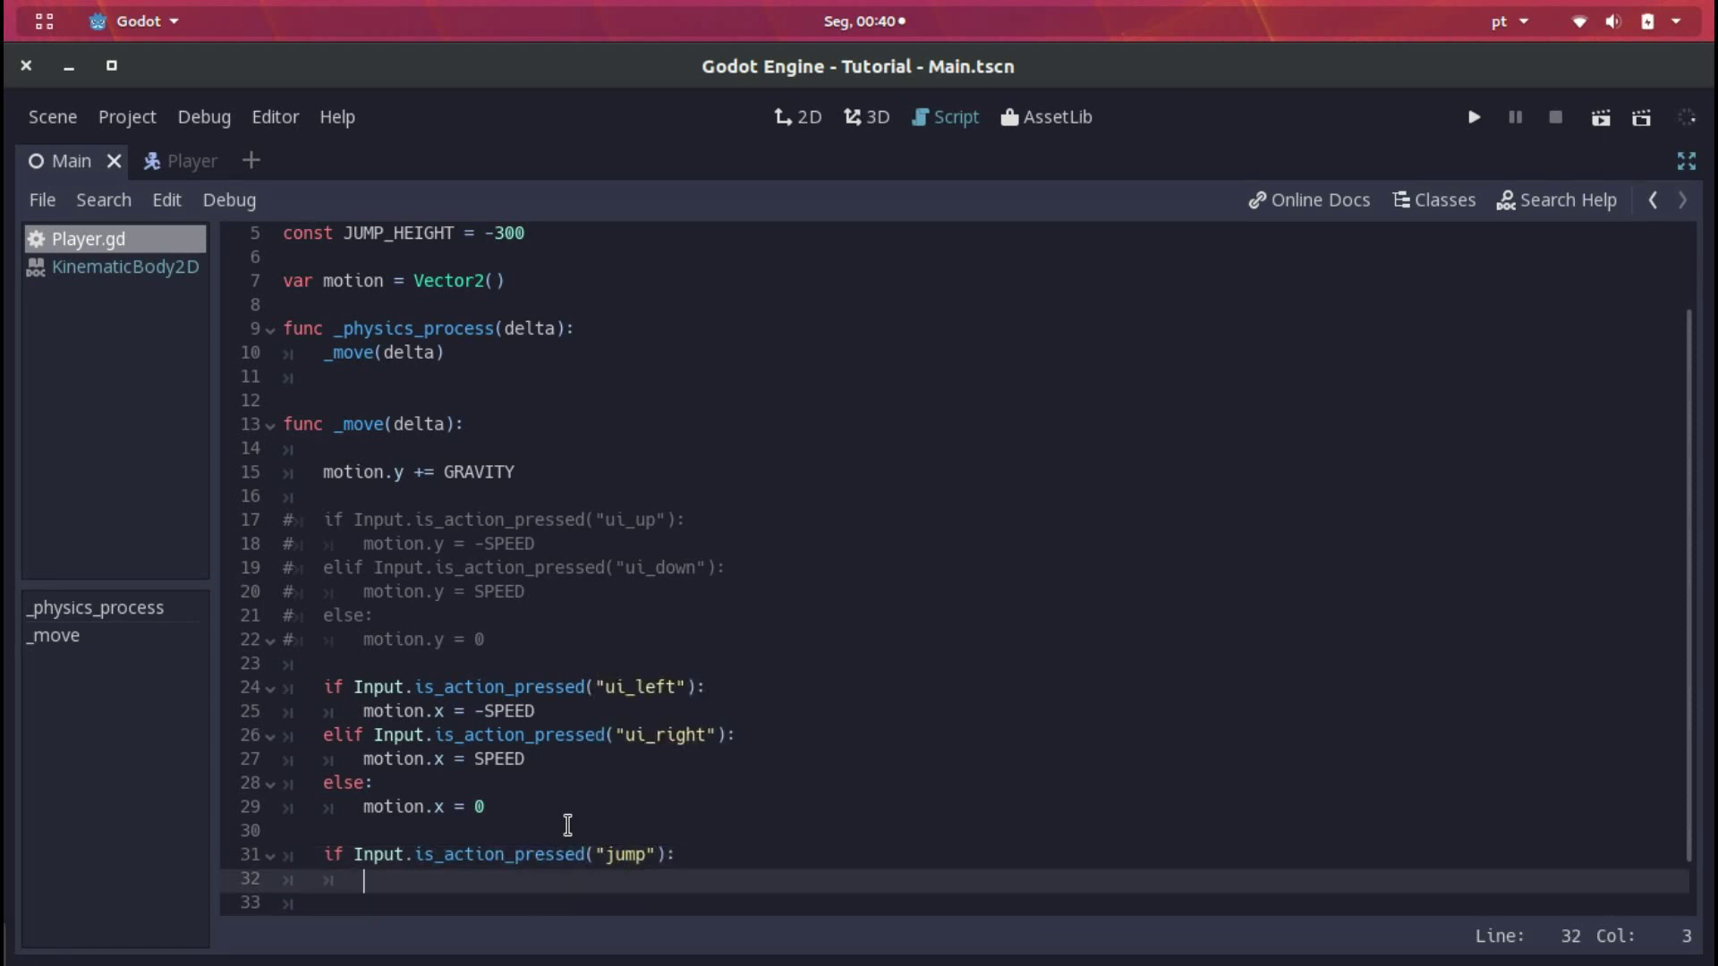
scroll(573, 814, "down", 1)
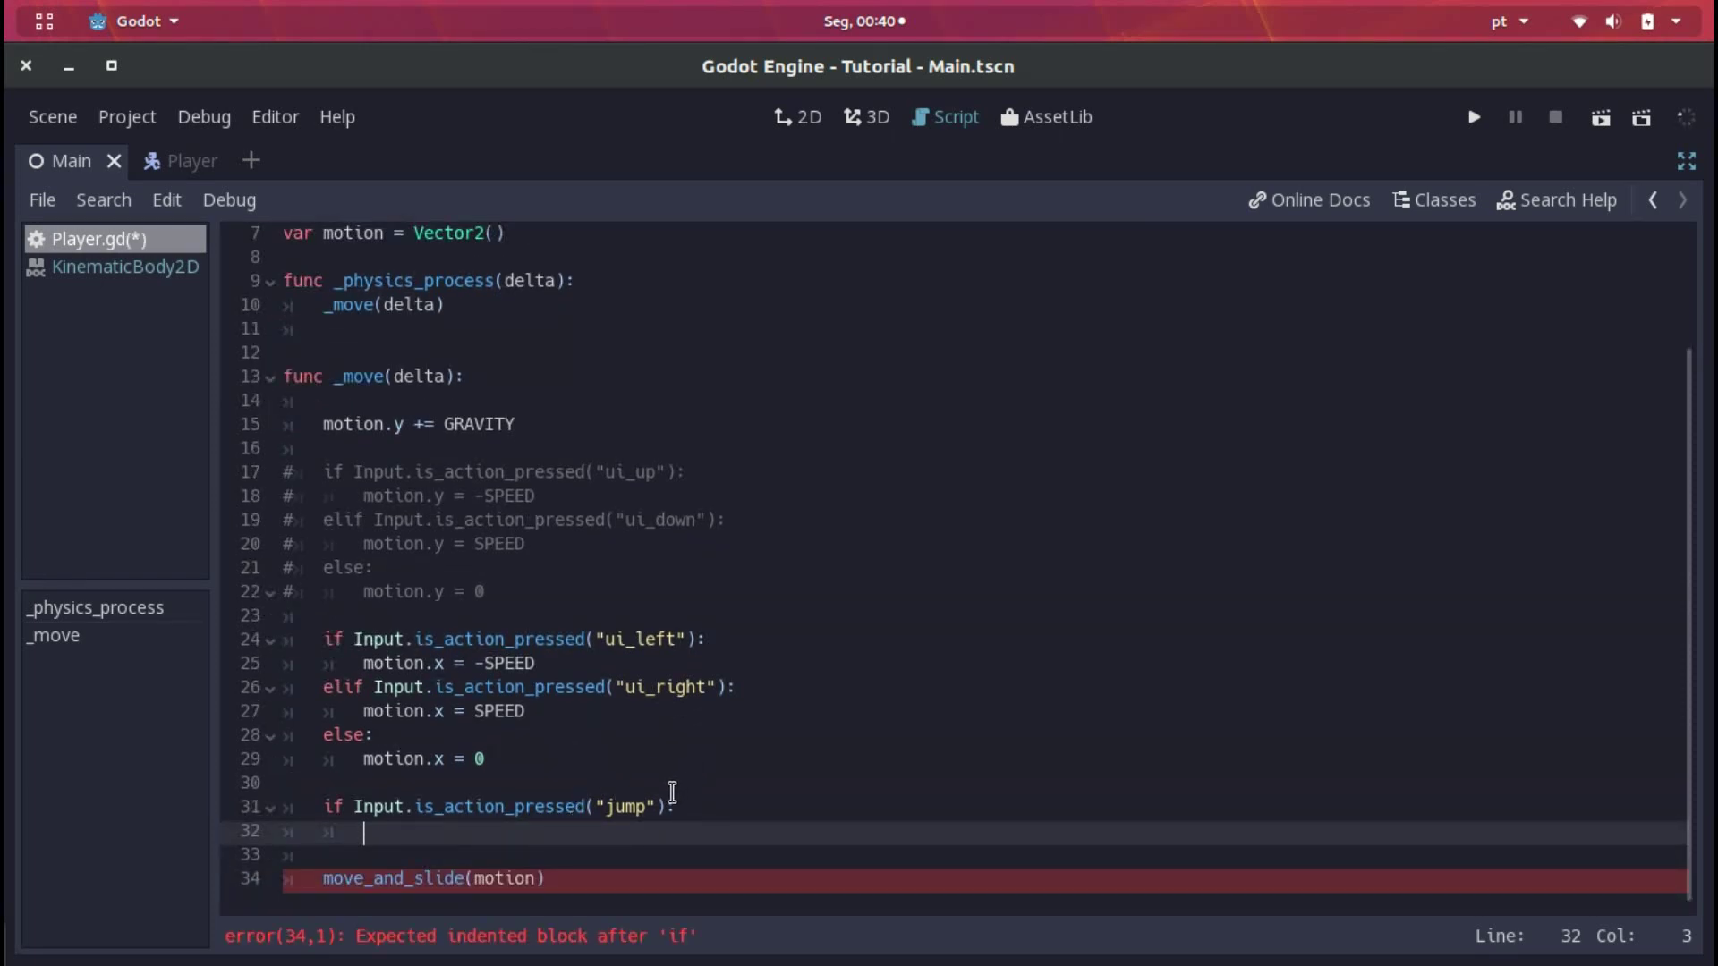
type("motion.y = ")
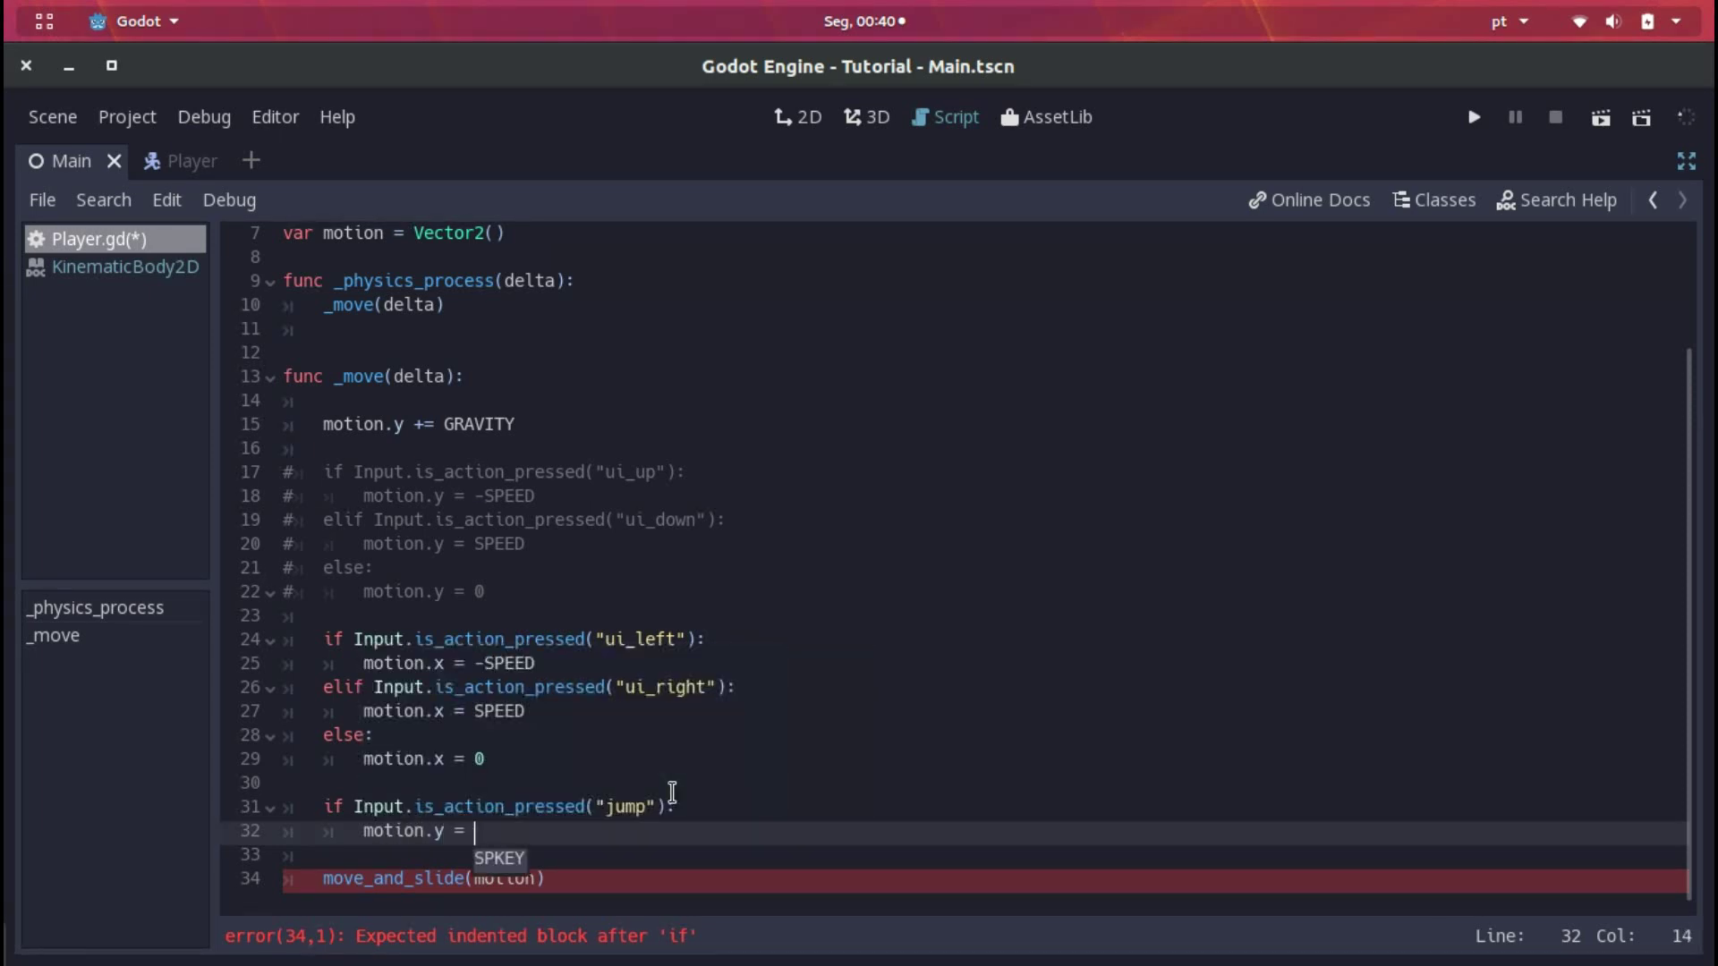
type("JUMP_HEIGHT")
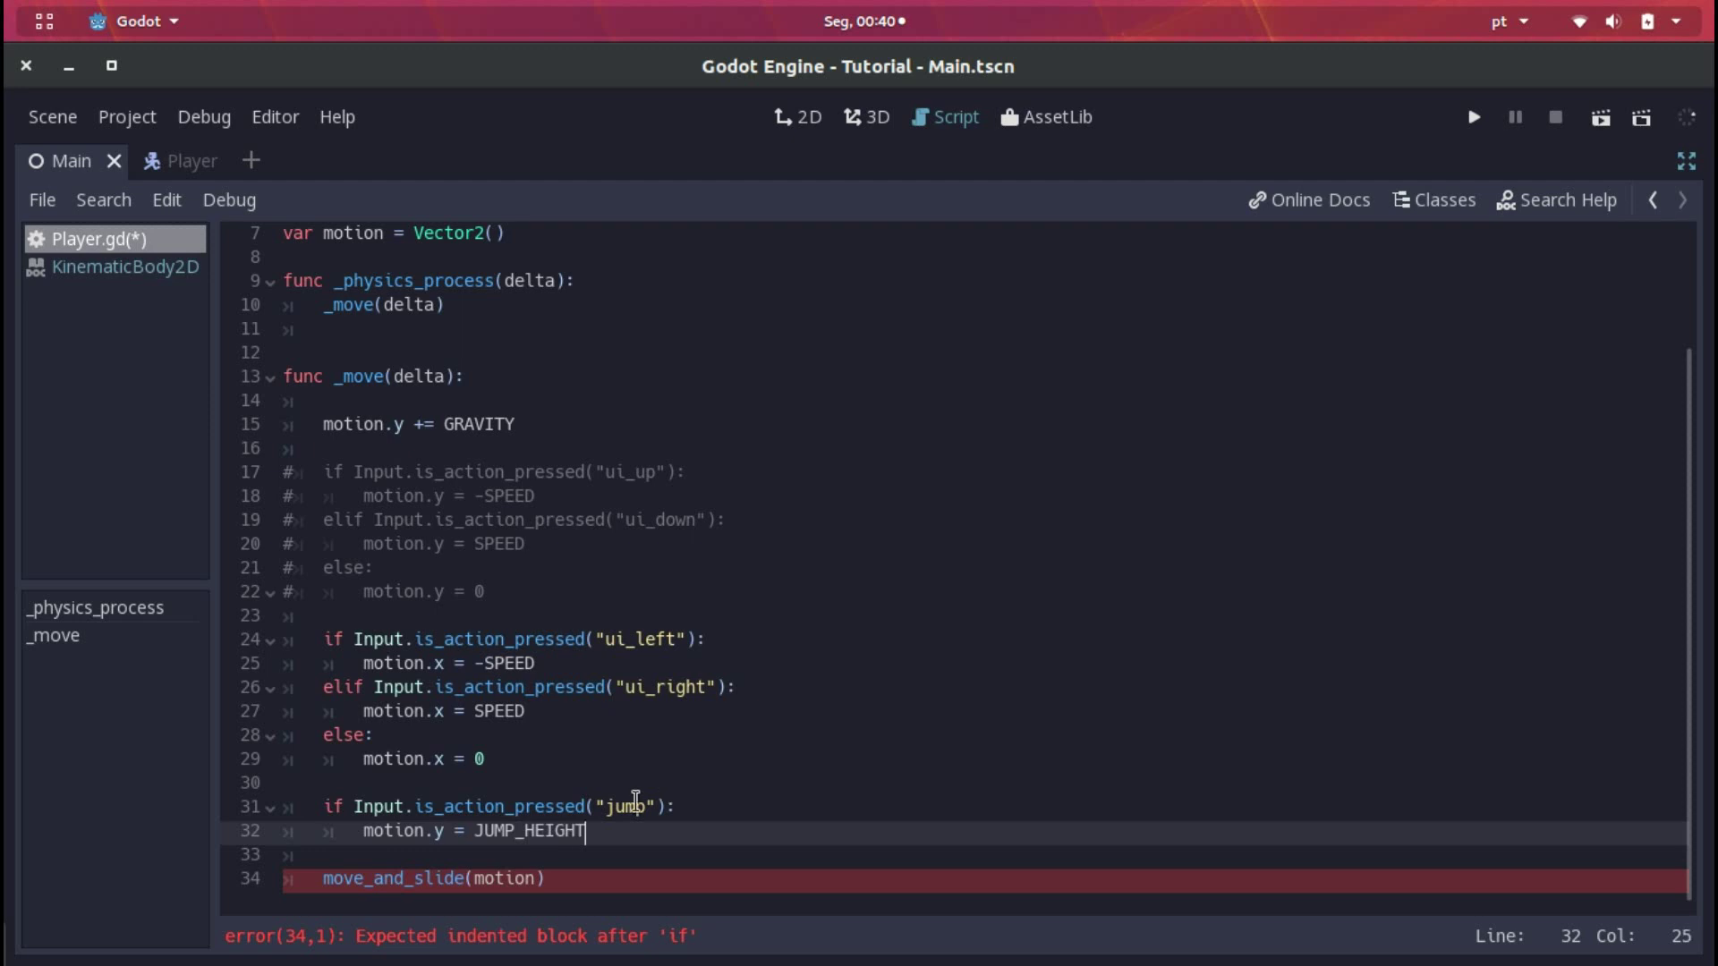
scroll(635, 802, "up", 2)
scroll(481, 511, "down", 2)
key("ctrl+s")
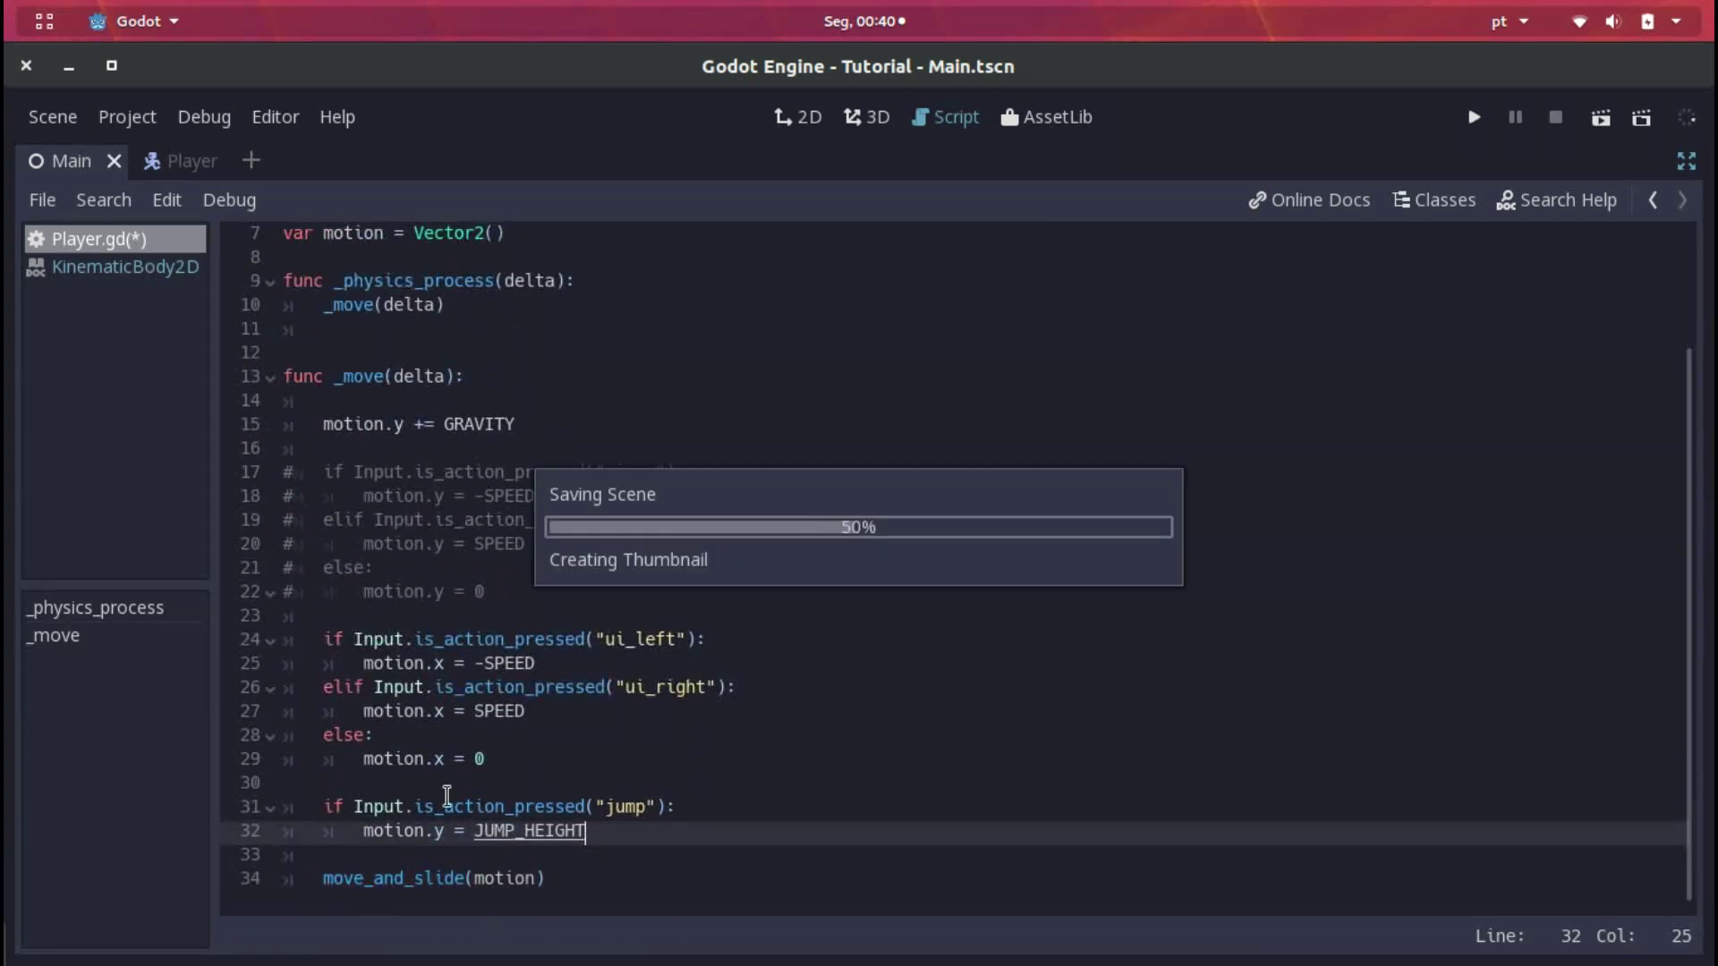
Confirm JUMP_HEIGHT is -300 and keep motion.y = JUMP_HEIGHT without an extra minus sign
scroll(407, 774, "up", 2)
left_click(507, 335)
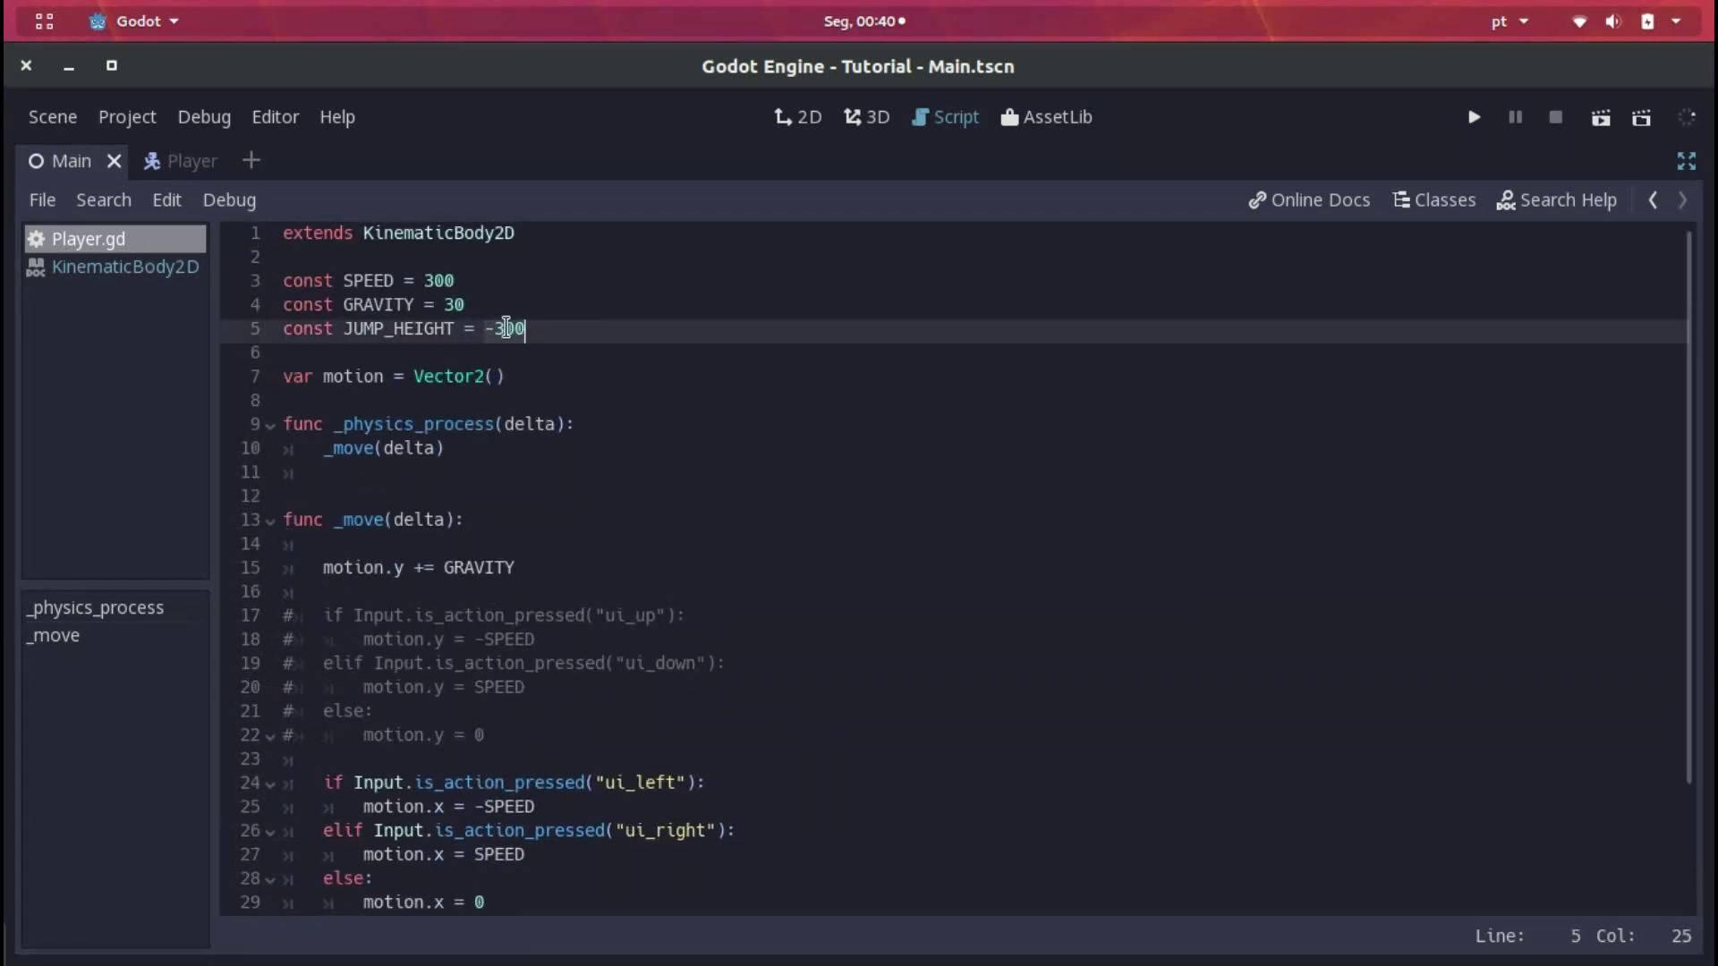
scroll(548, 399, "down", 2)
left_click(469, 830)
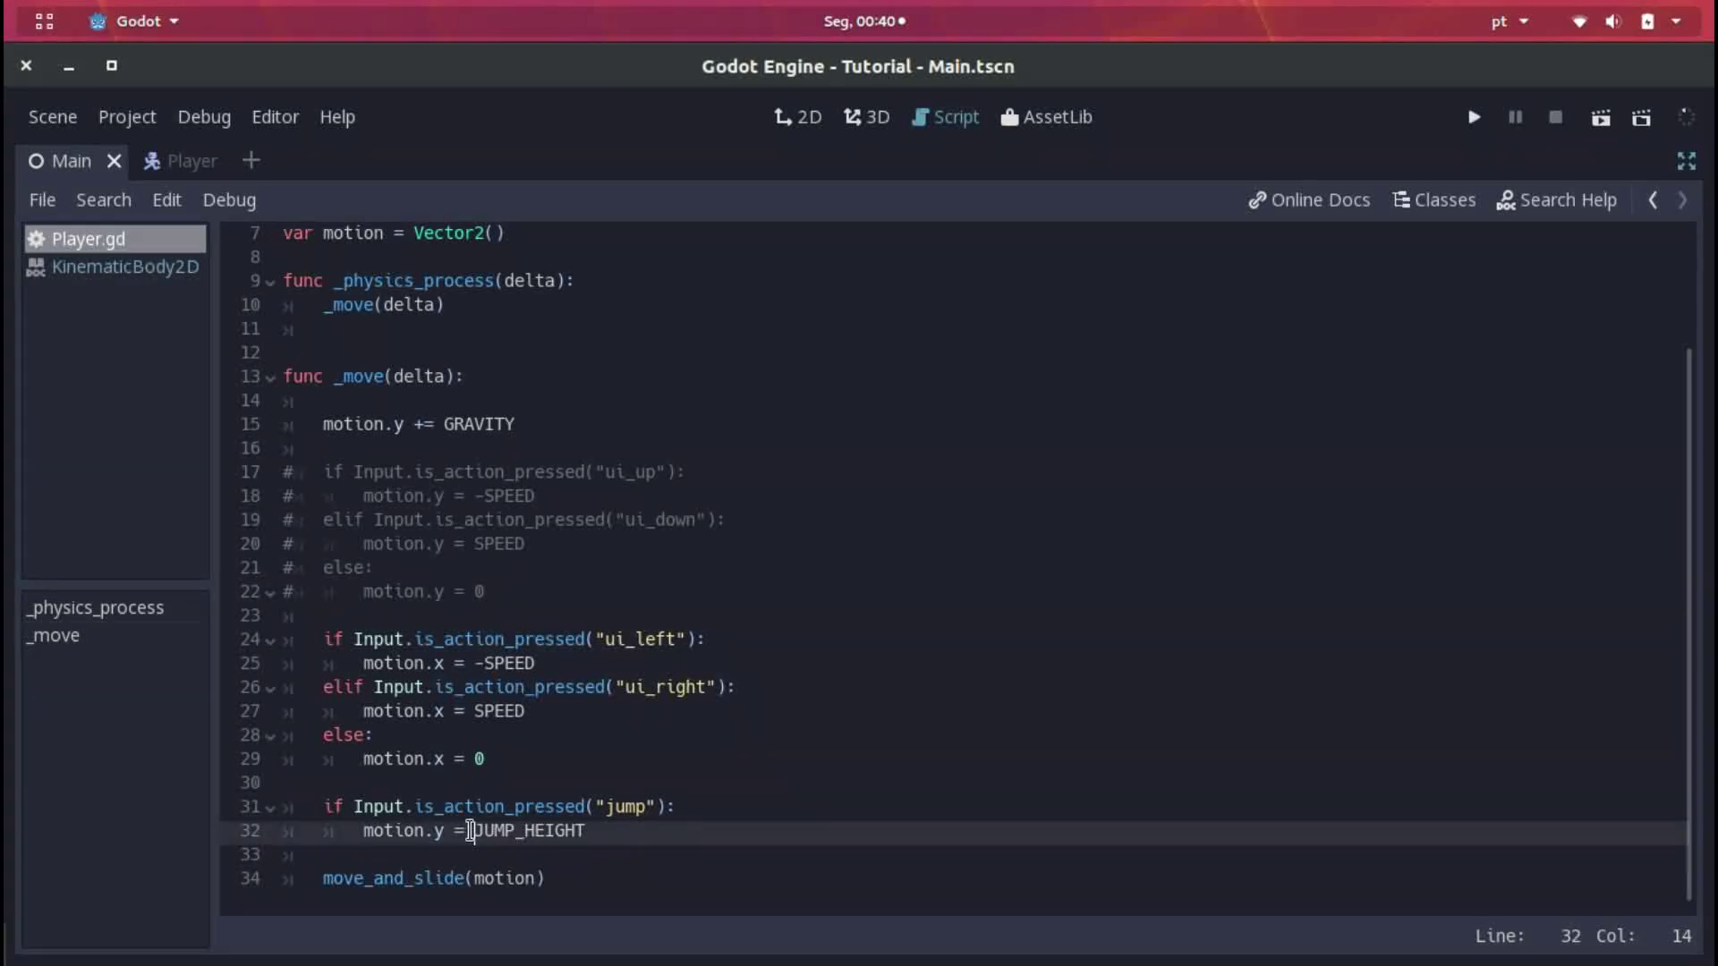
type("-")
key("BackSpace")
left_click(993, 814)
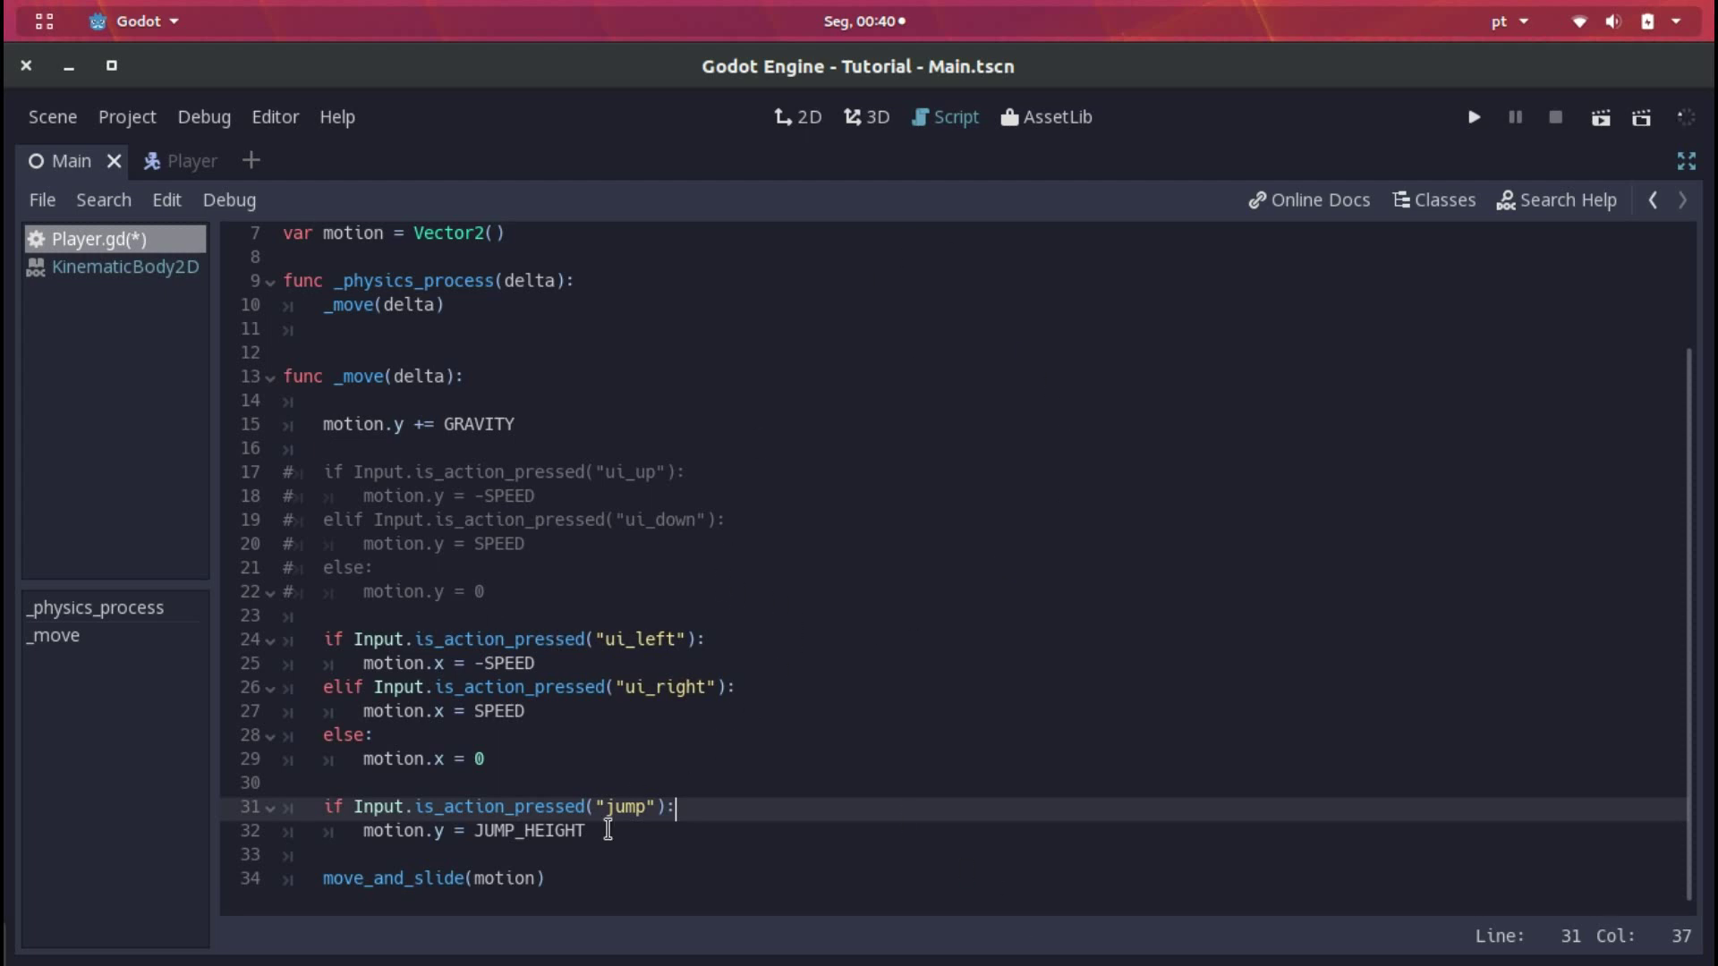
key("F5")
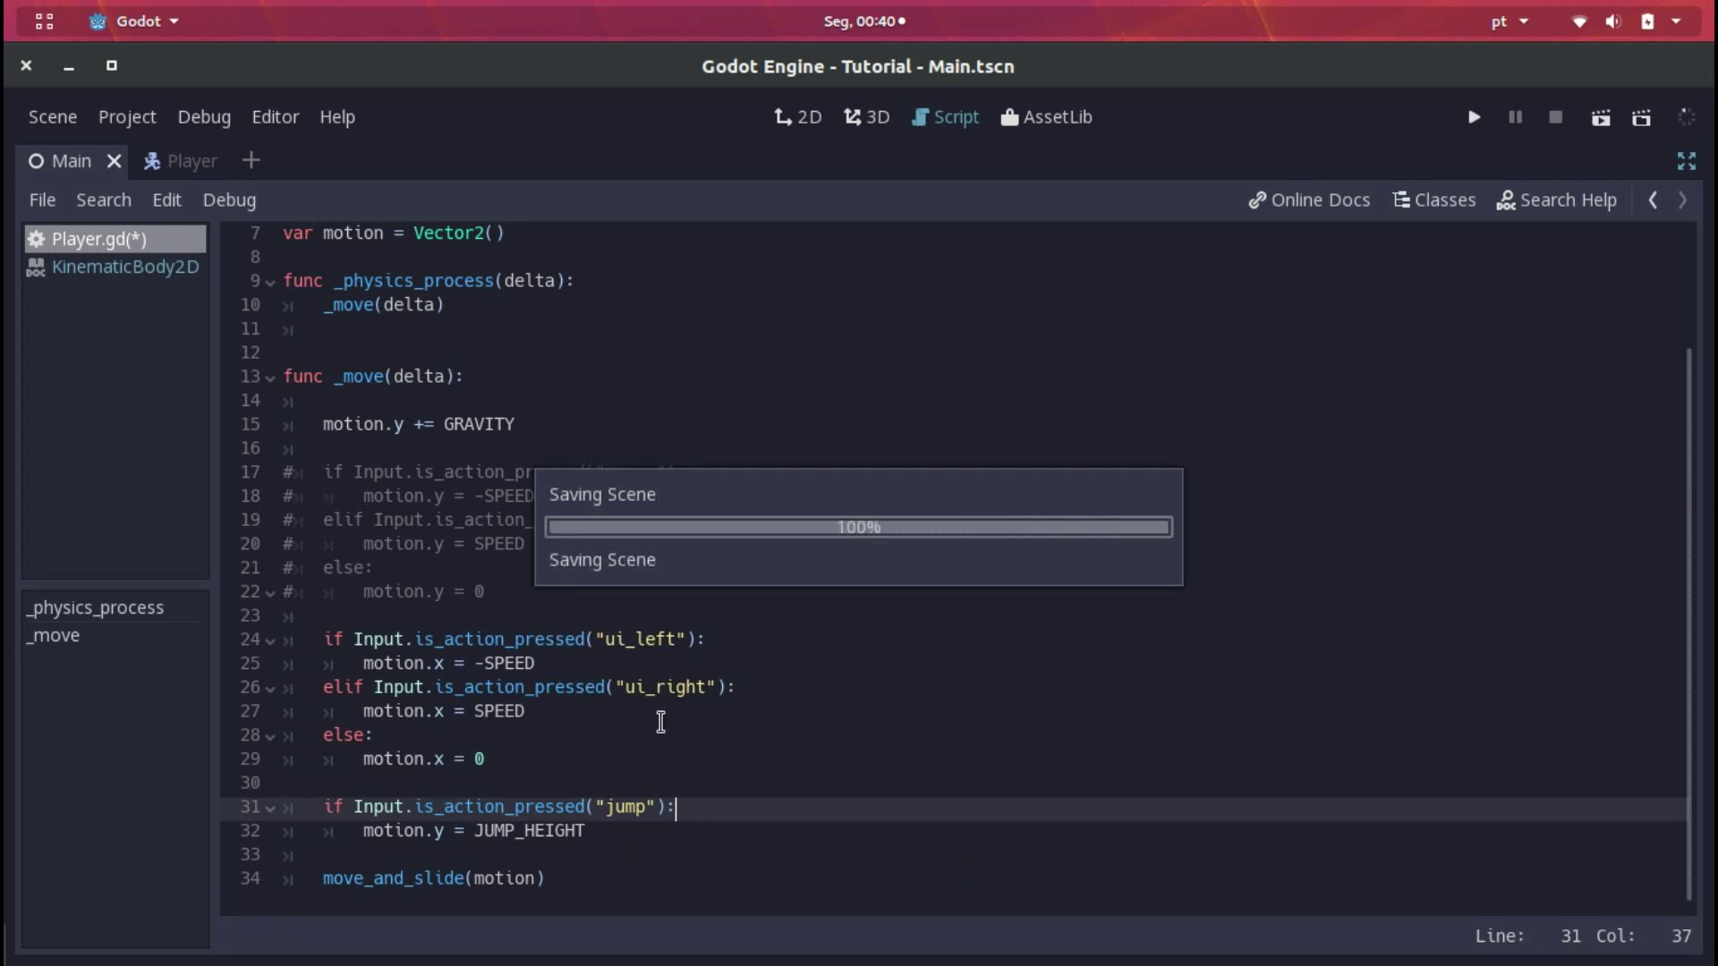
key("Left")
key("Up")
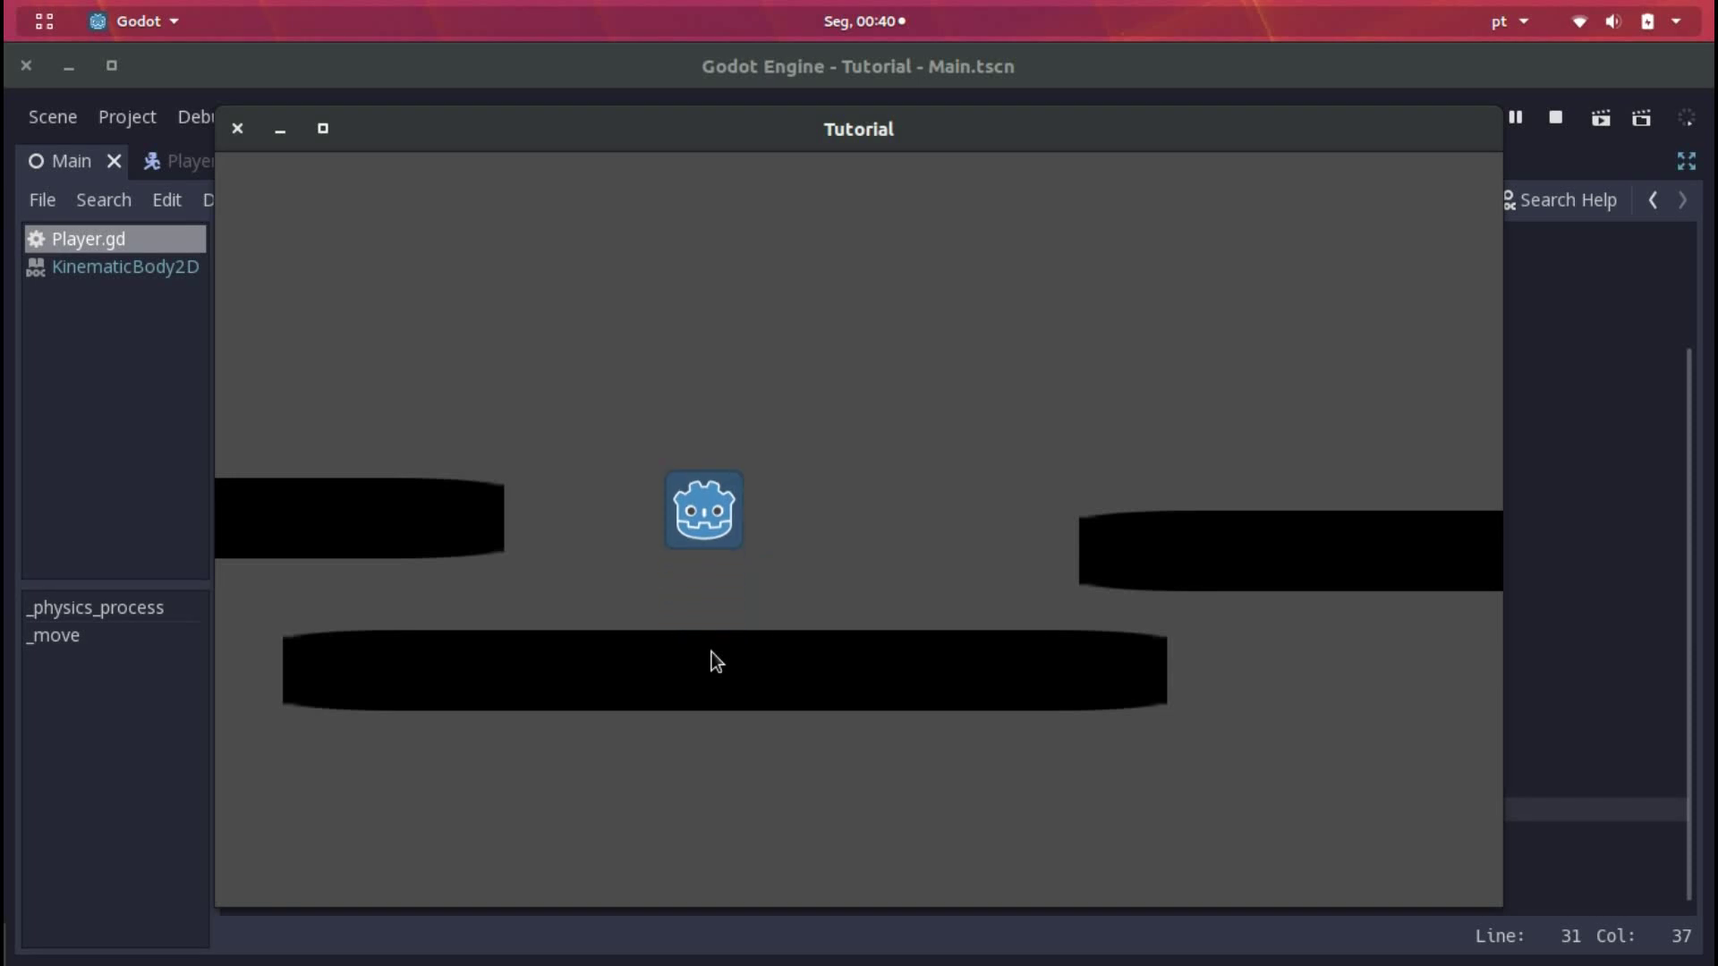
key("Up")
key("Right")
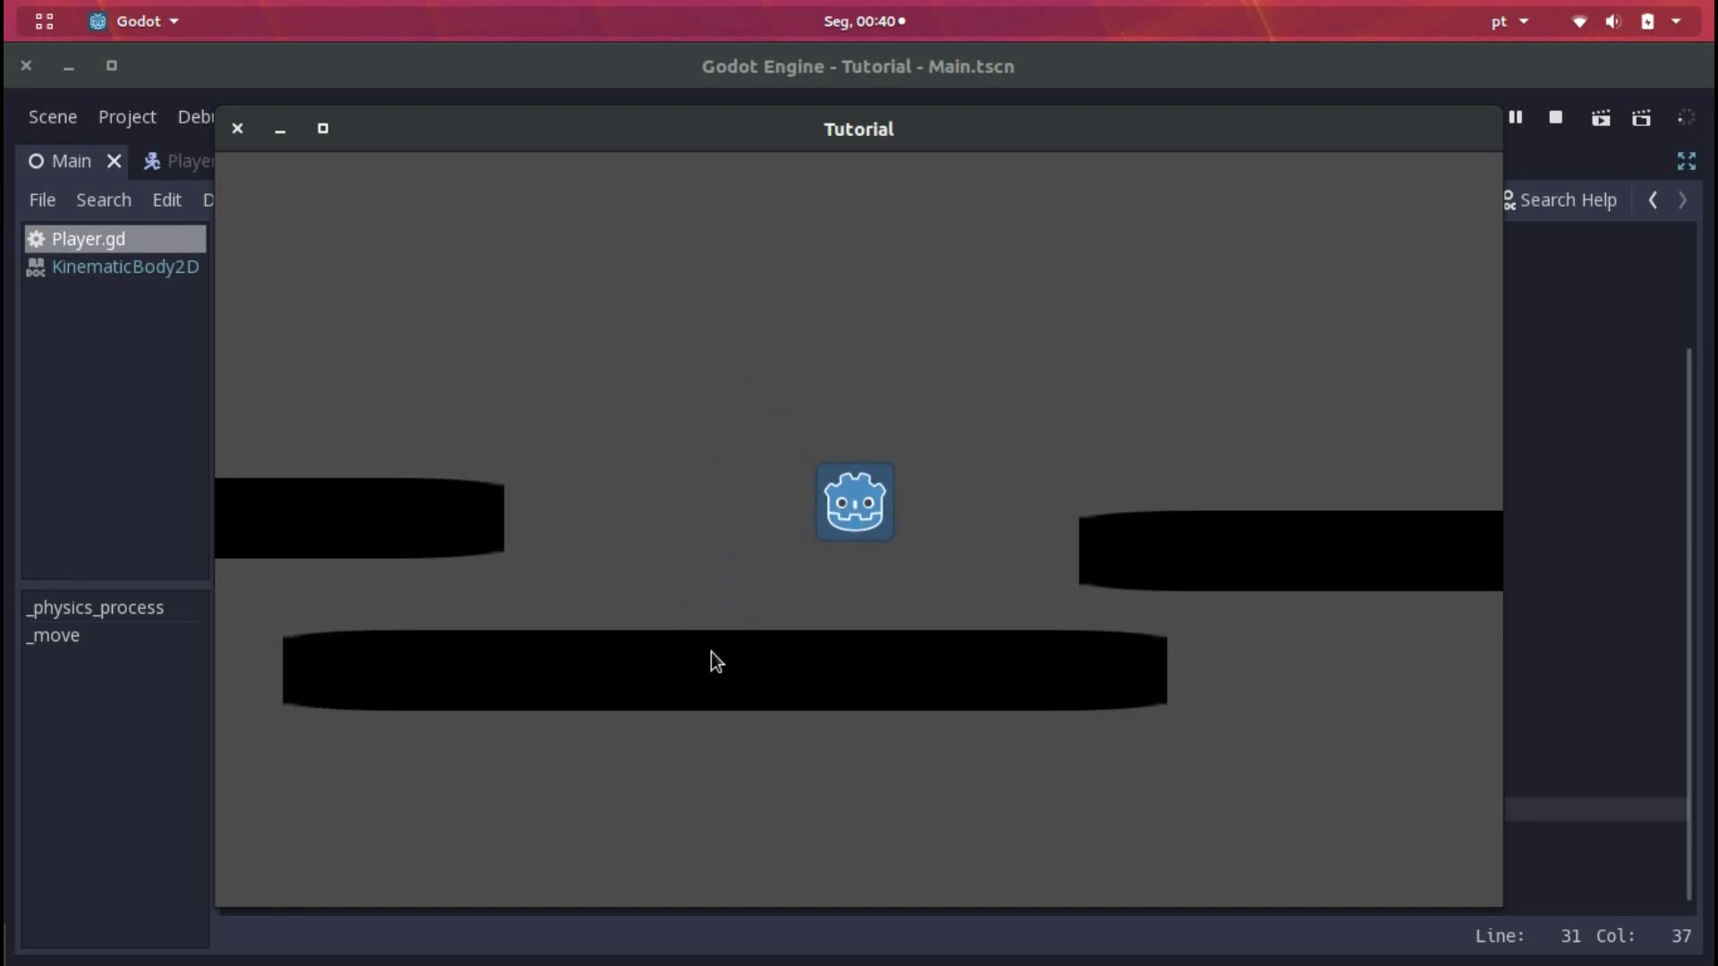
key("Up")
key("Left")
key("Right")
key("Up")
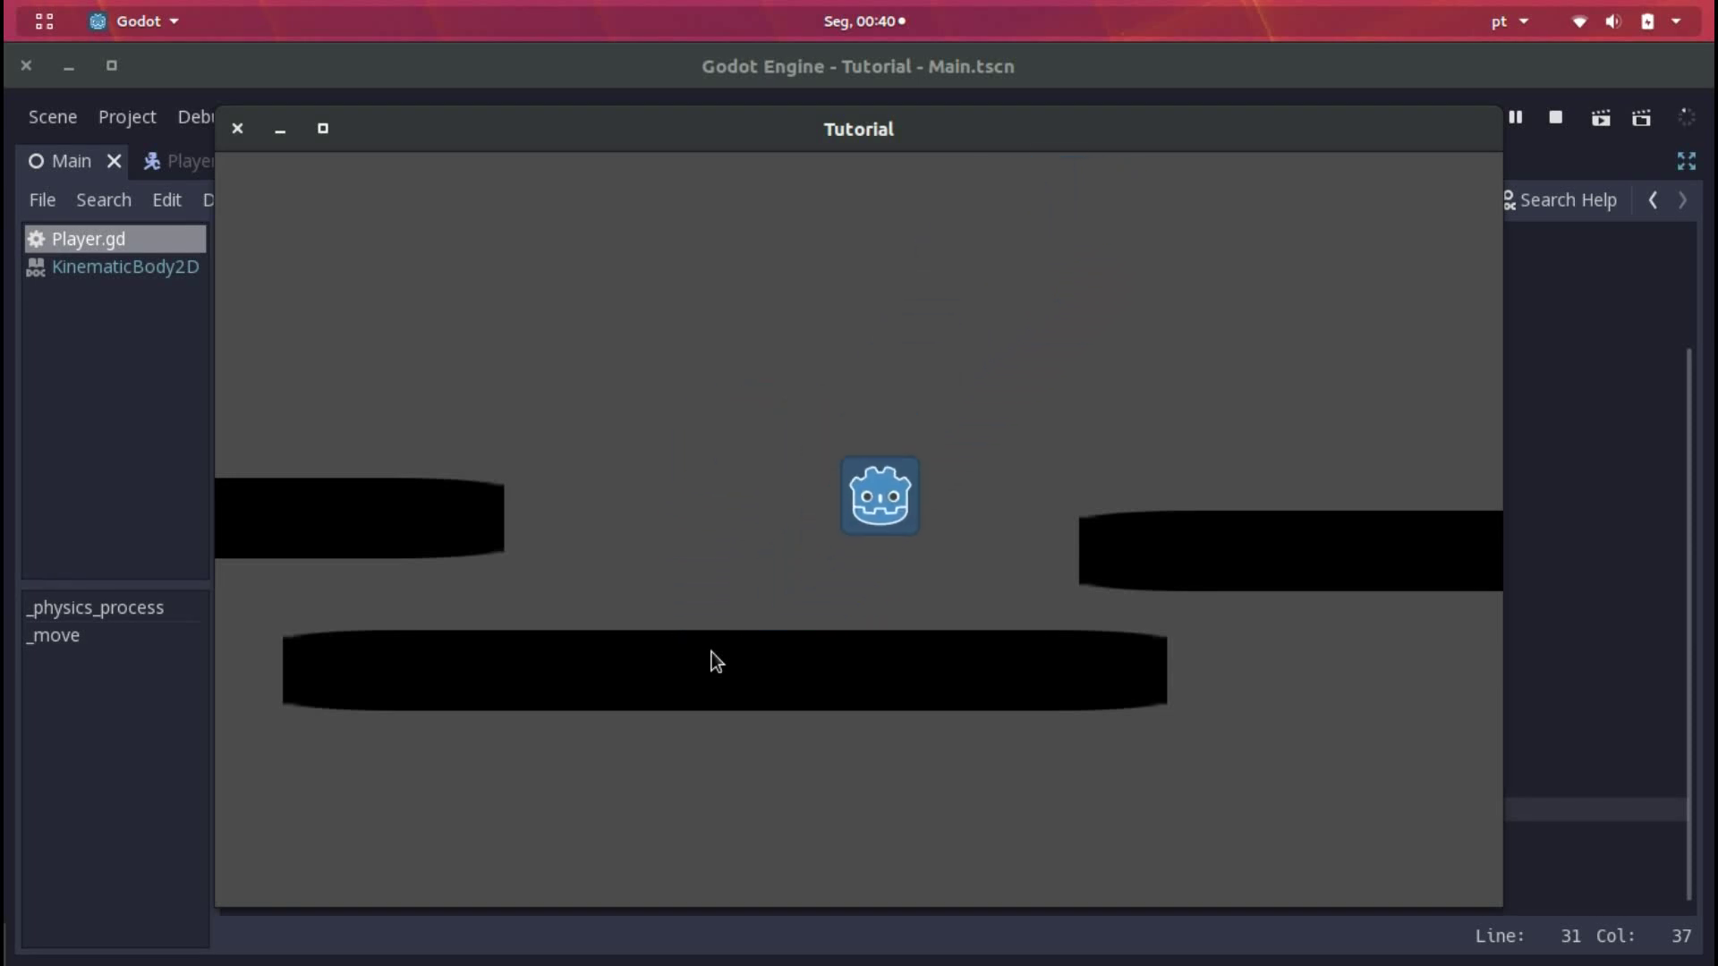
key("alt+F4")
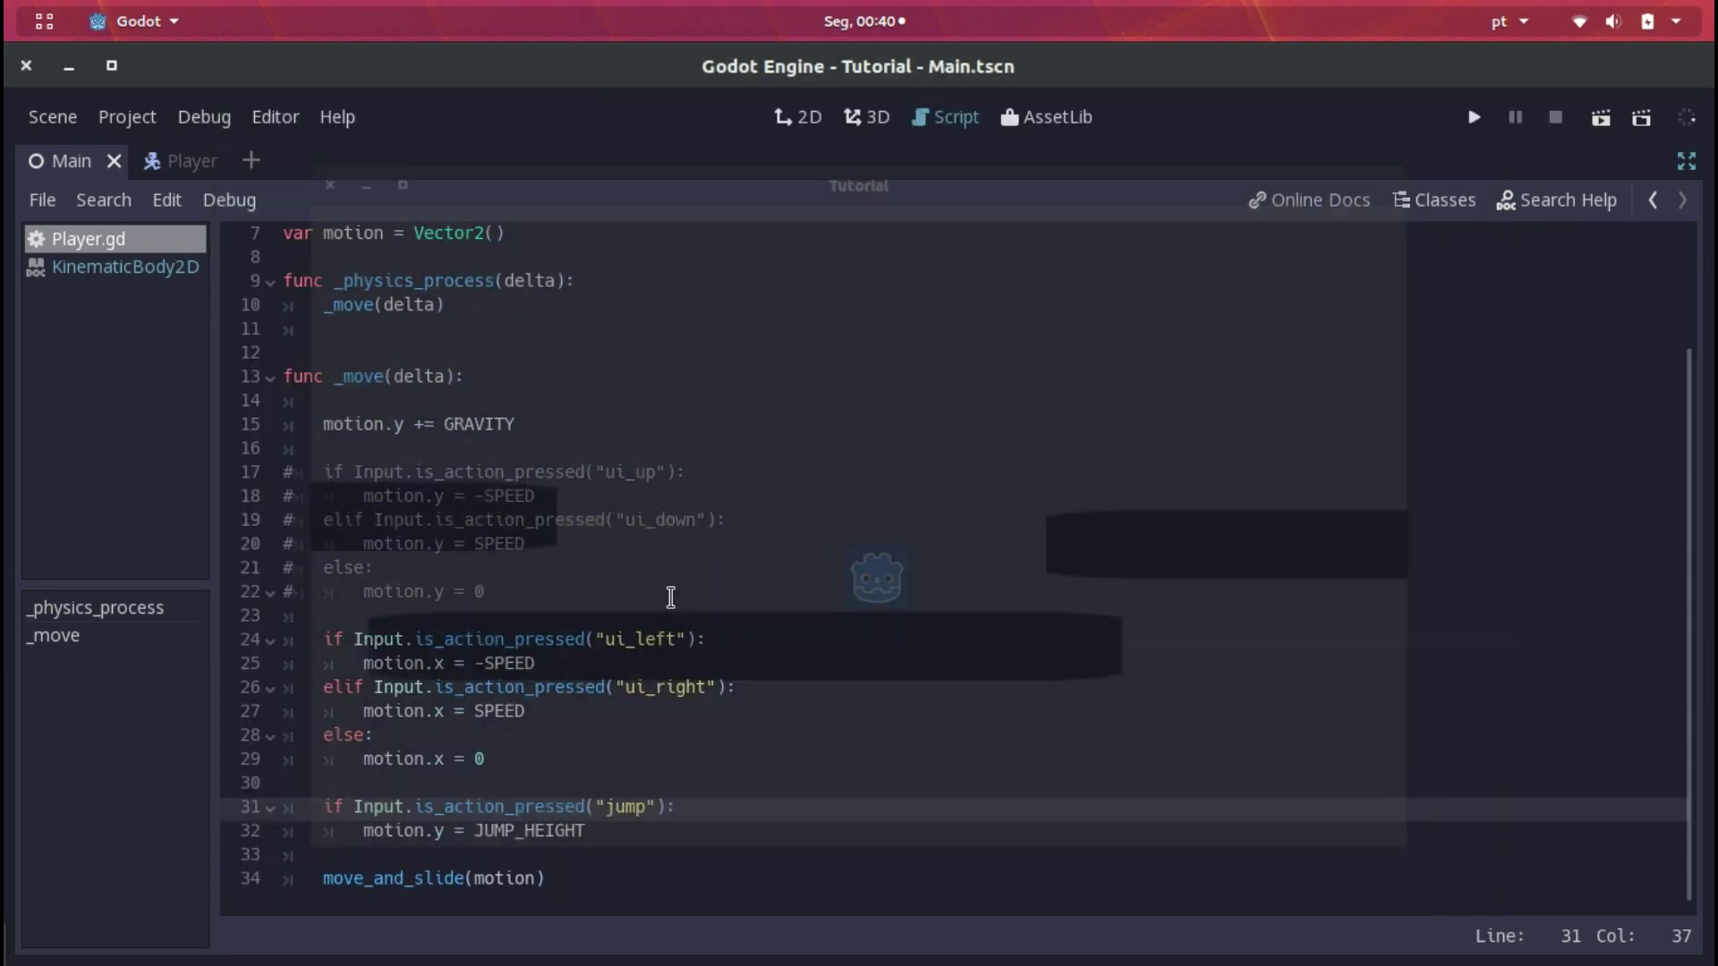
Switch the jump check to Input.is_action_just_pressed("jump"), then run, test a jump, and stop the game
double_click(492, 812)
type("is_")
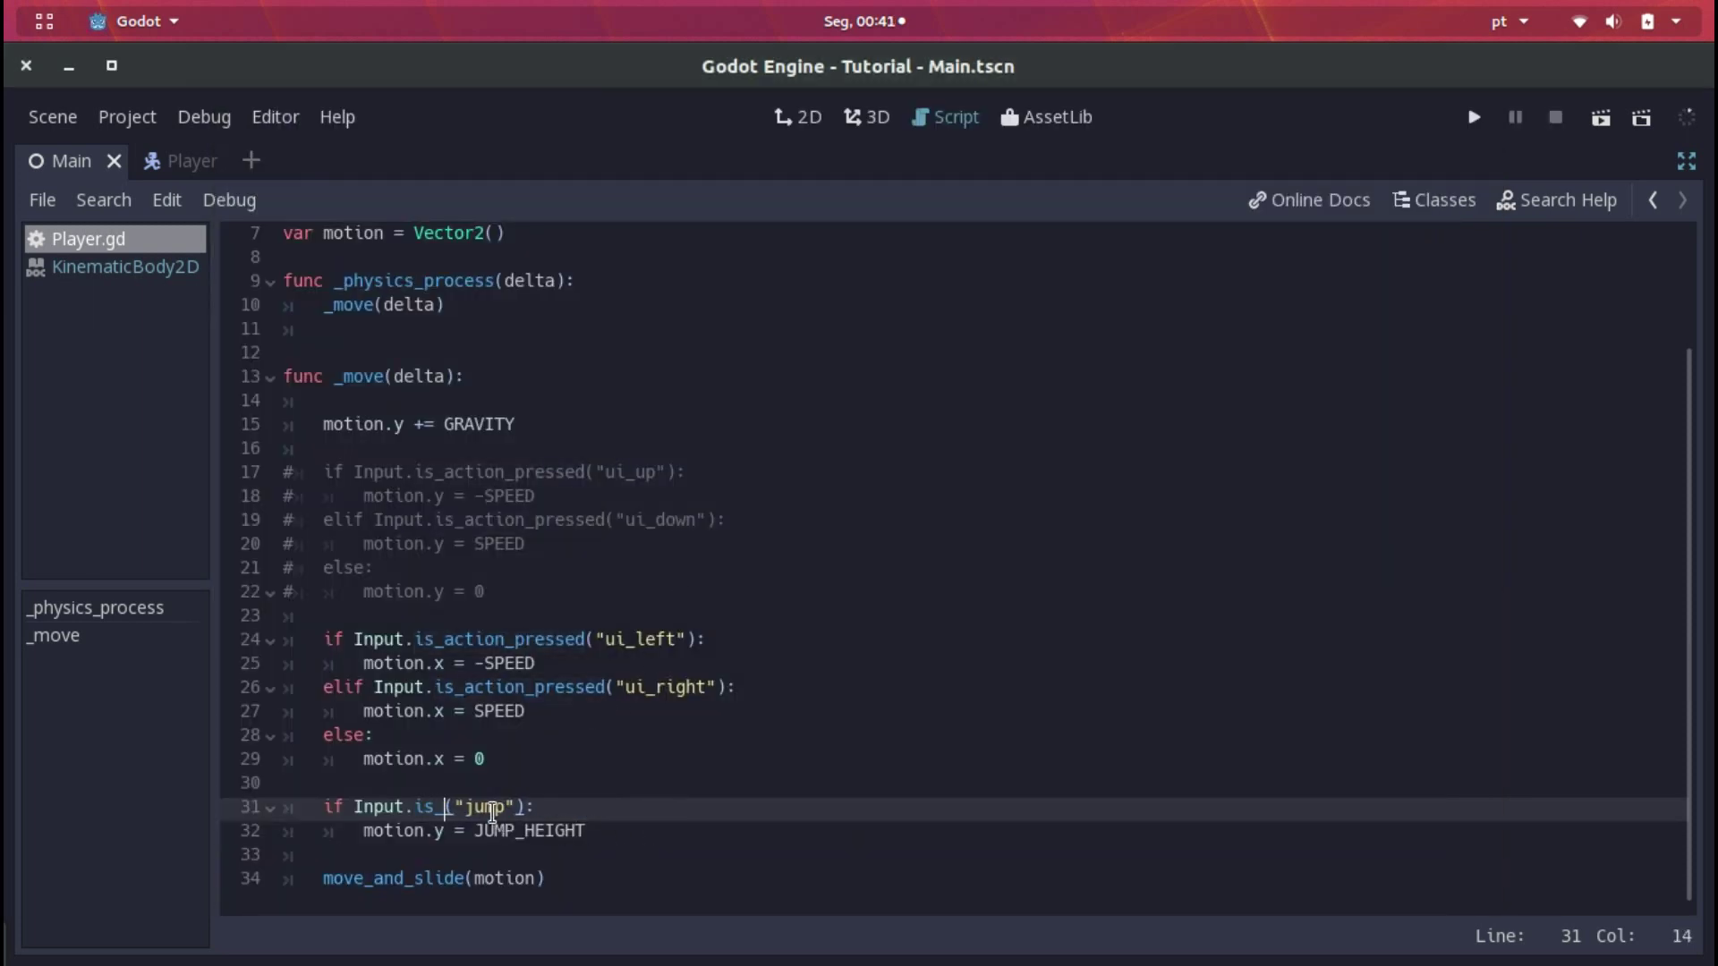
type("action_just_pressed")
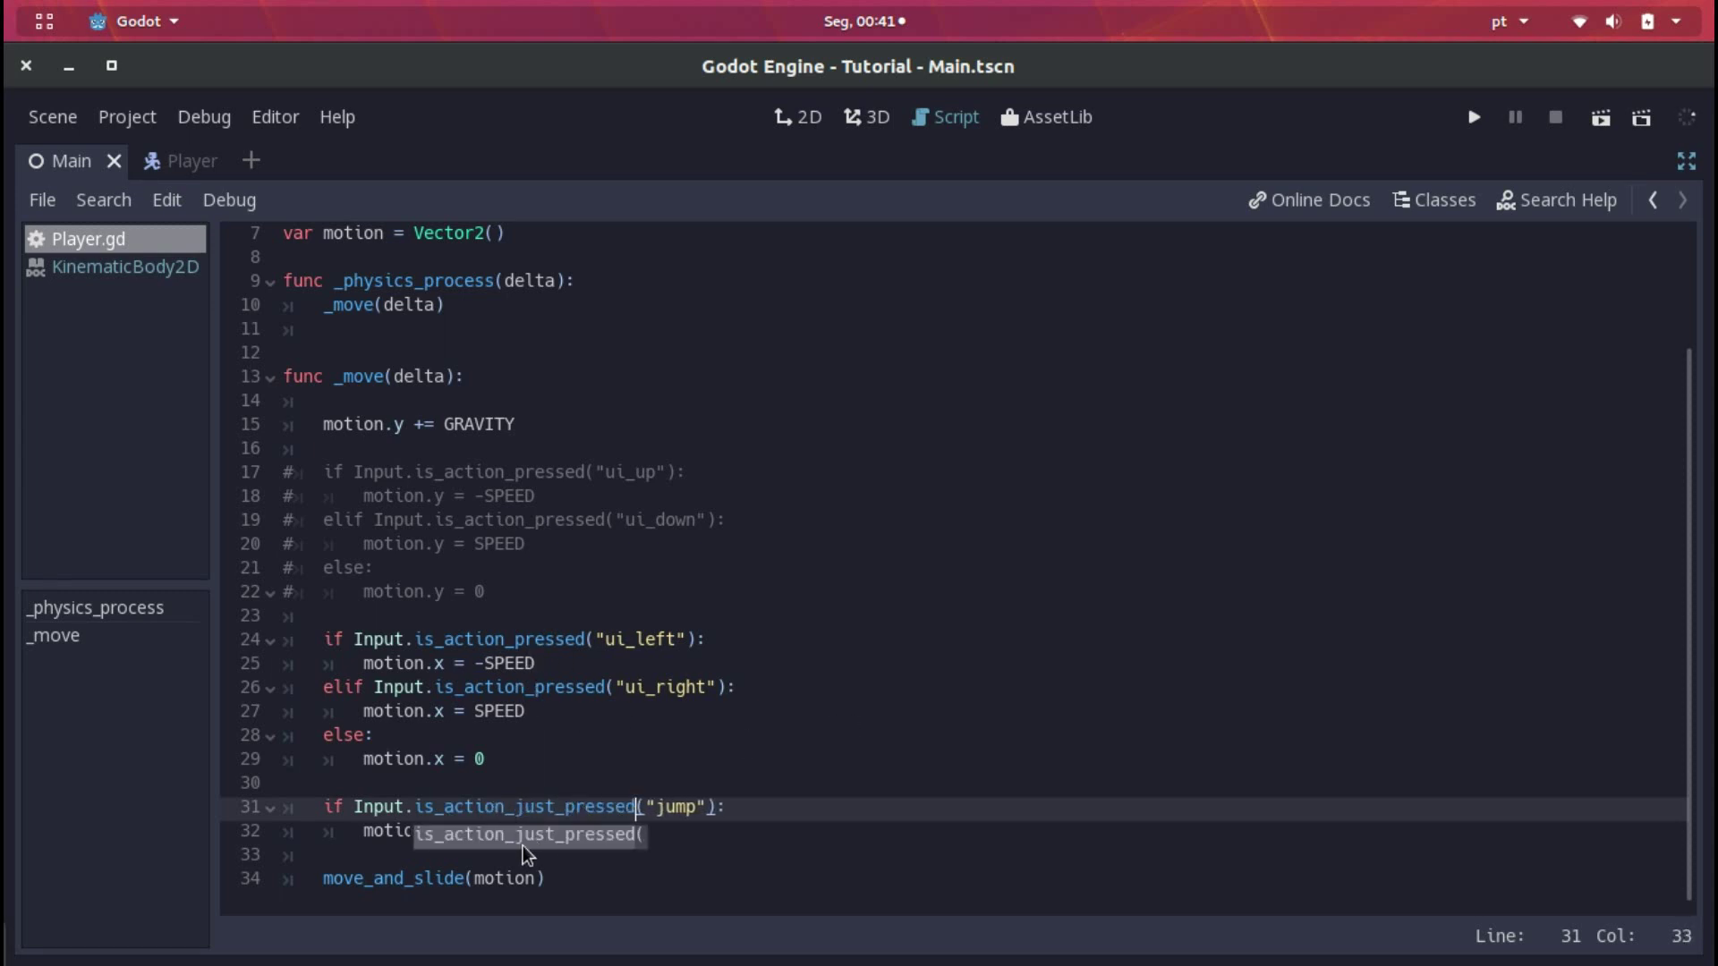
key("F5")
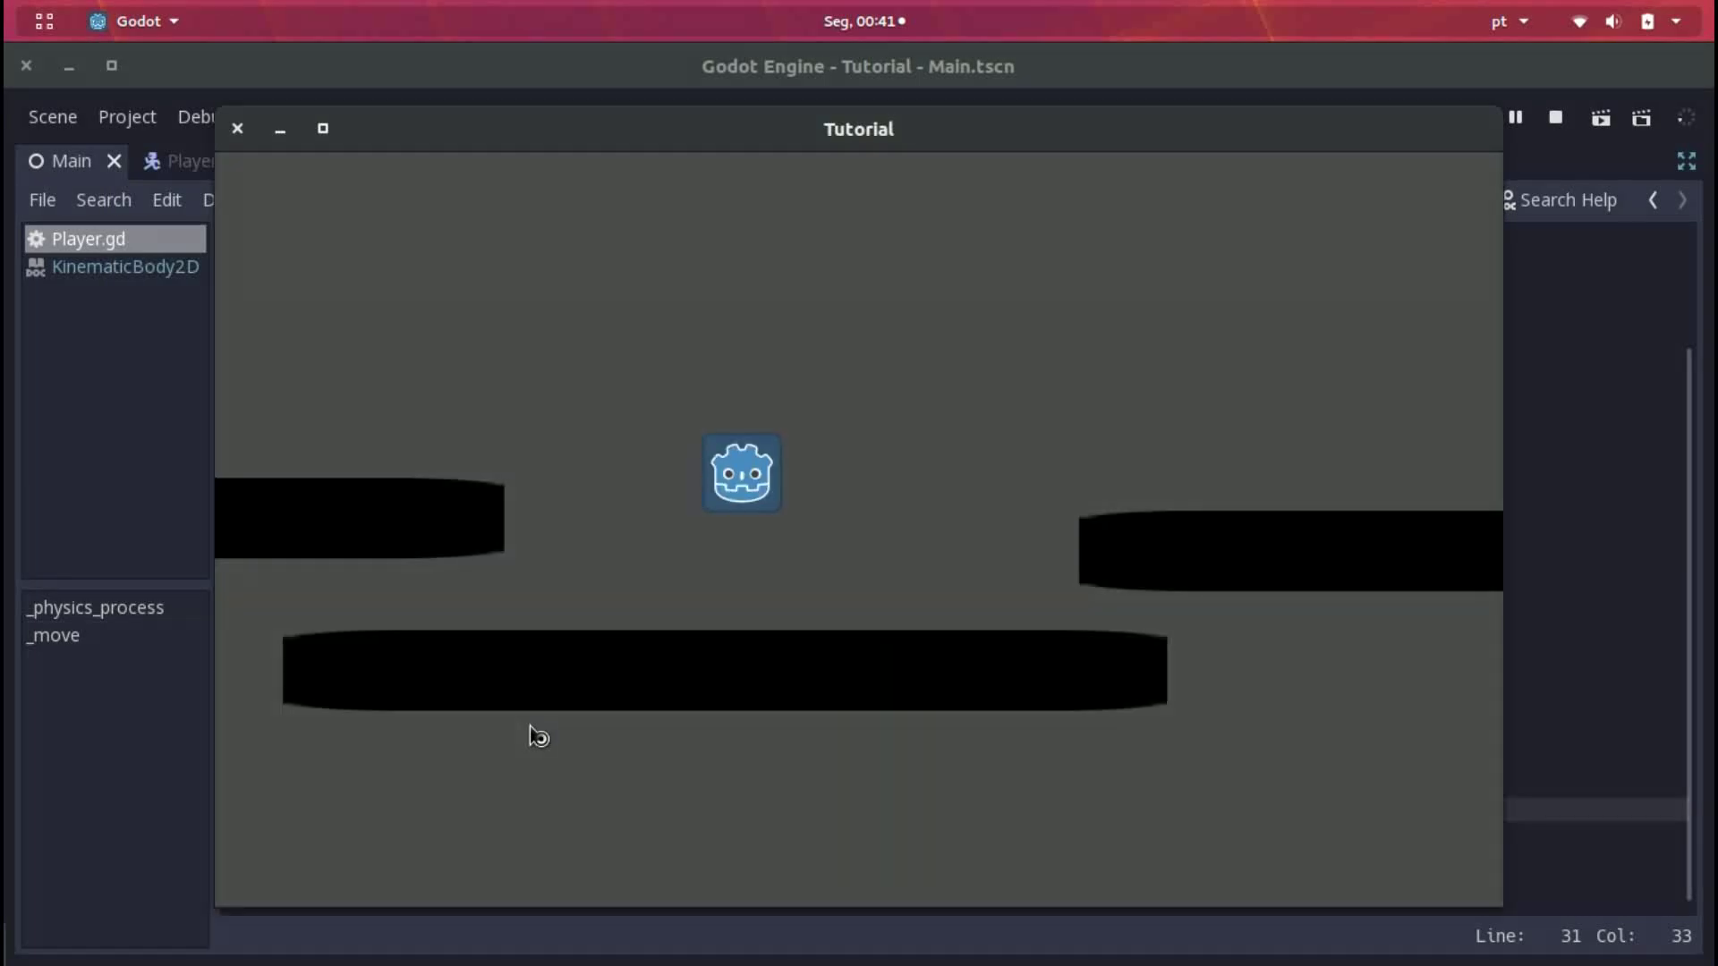
key("Up")
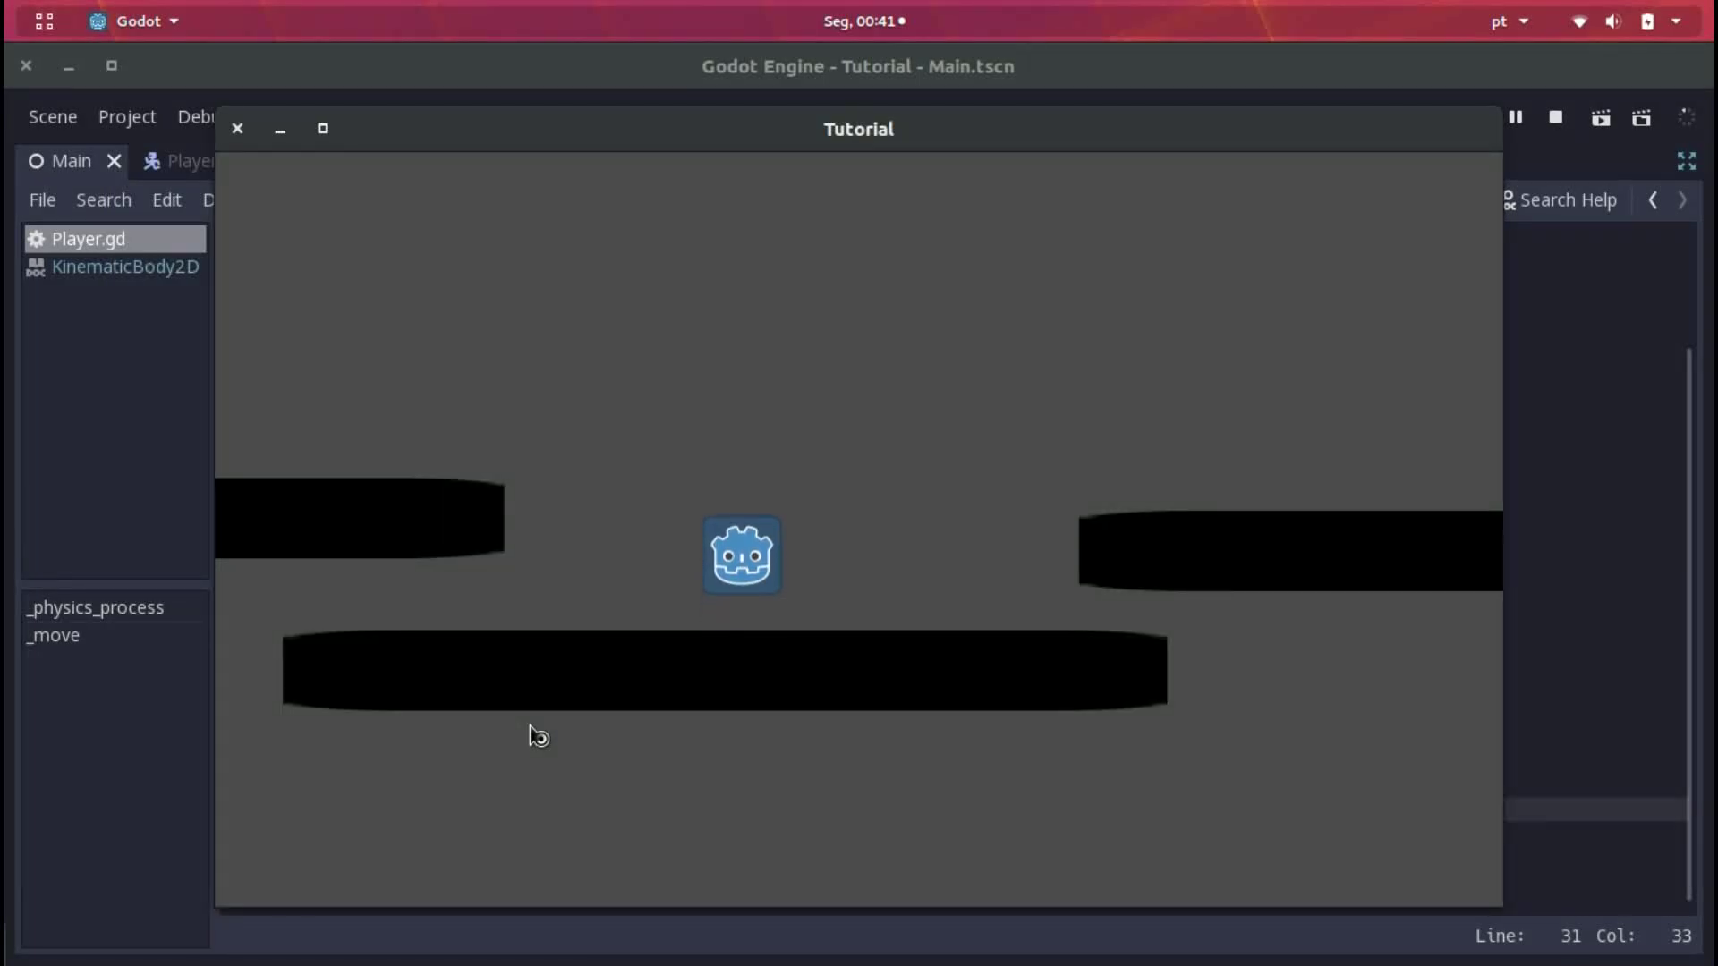
key("F8")
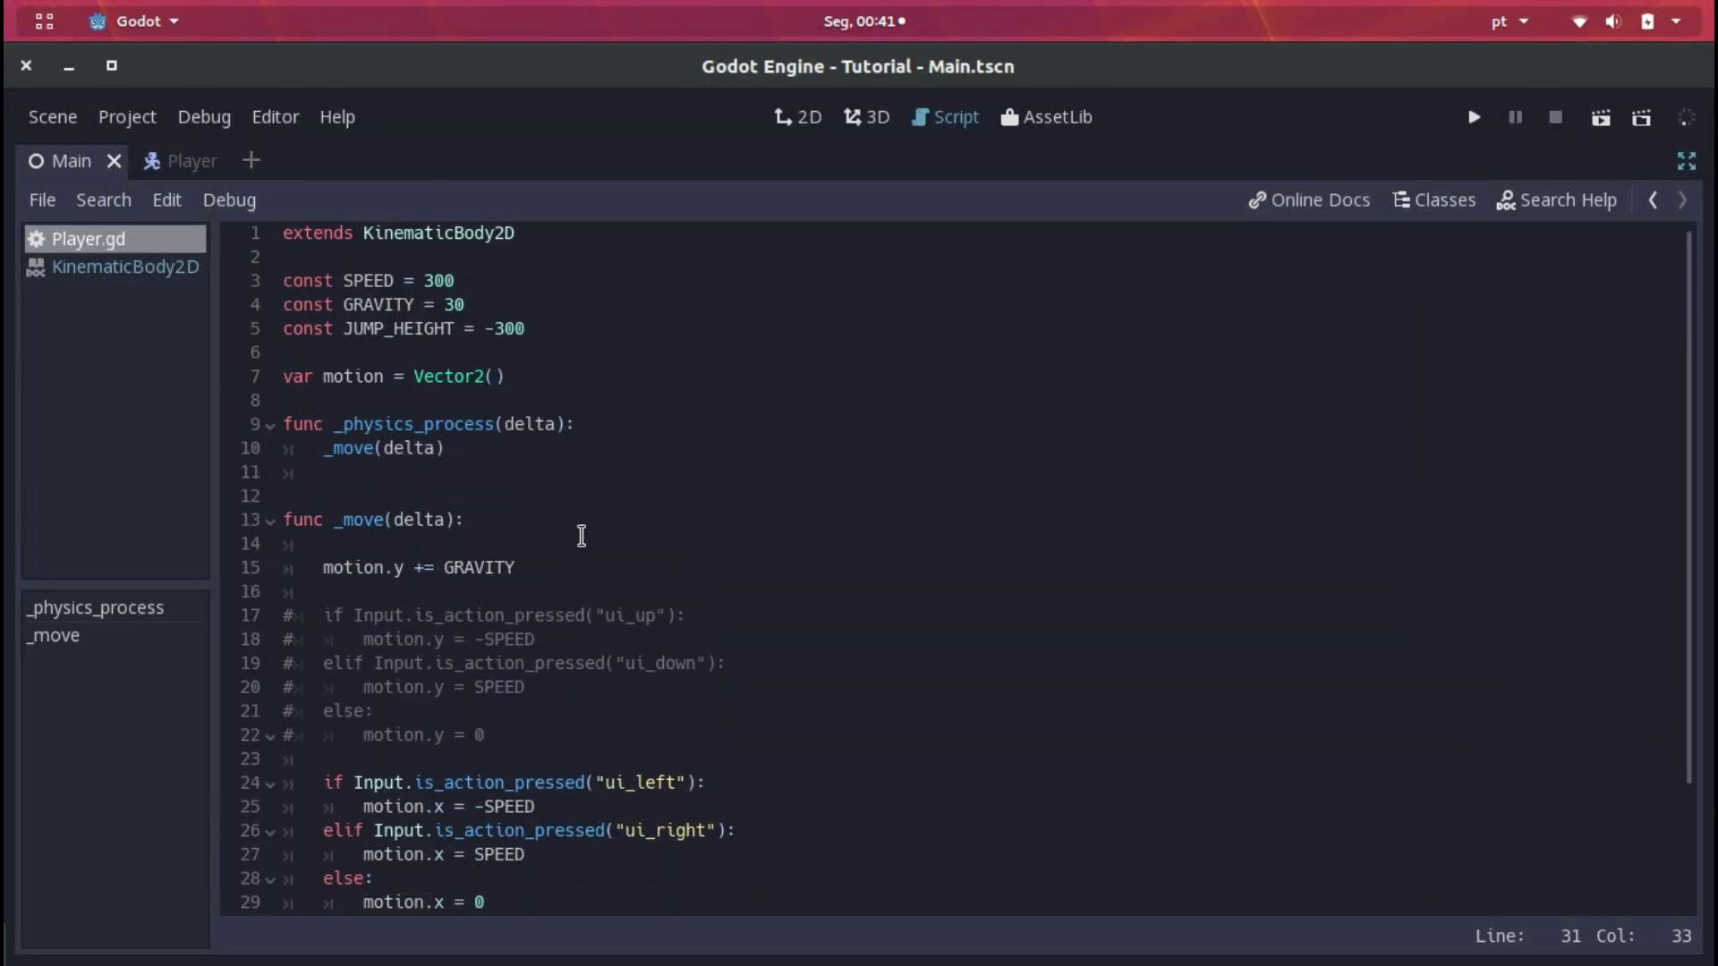
Raise JUMP_HEIGHT to -900 and run the game
left_click(518, 331)
type("900")
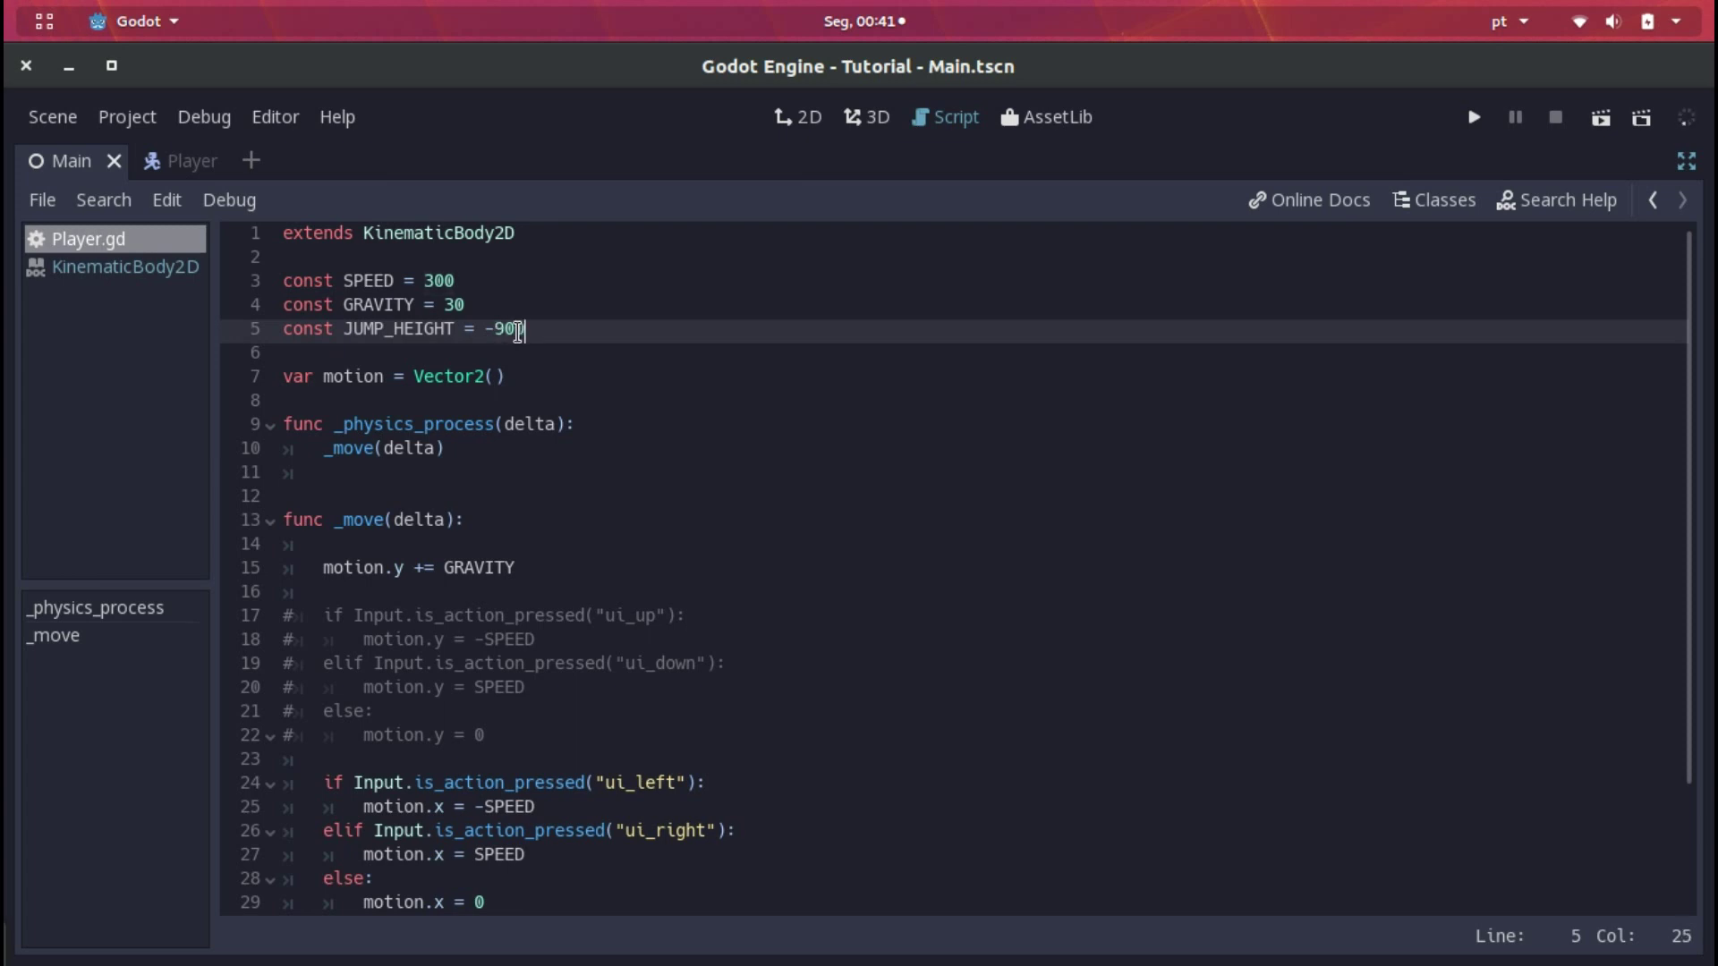
key("F5")
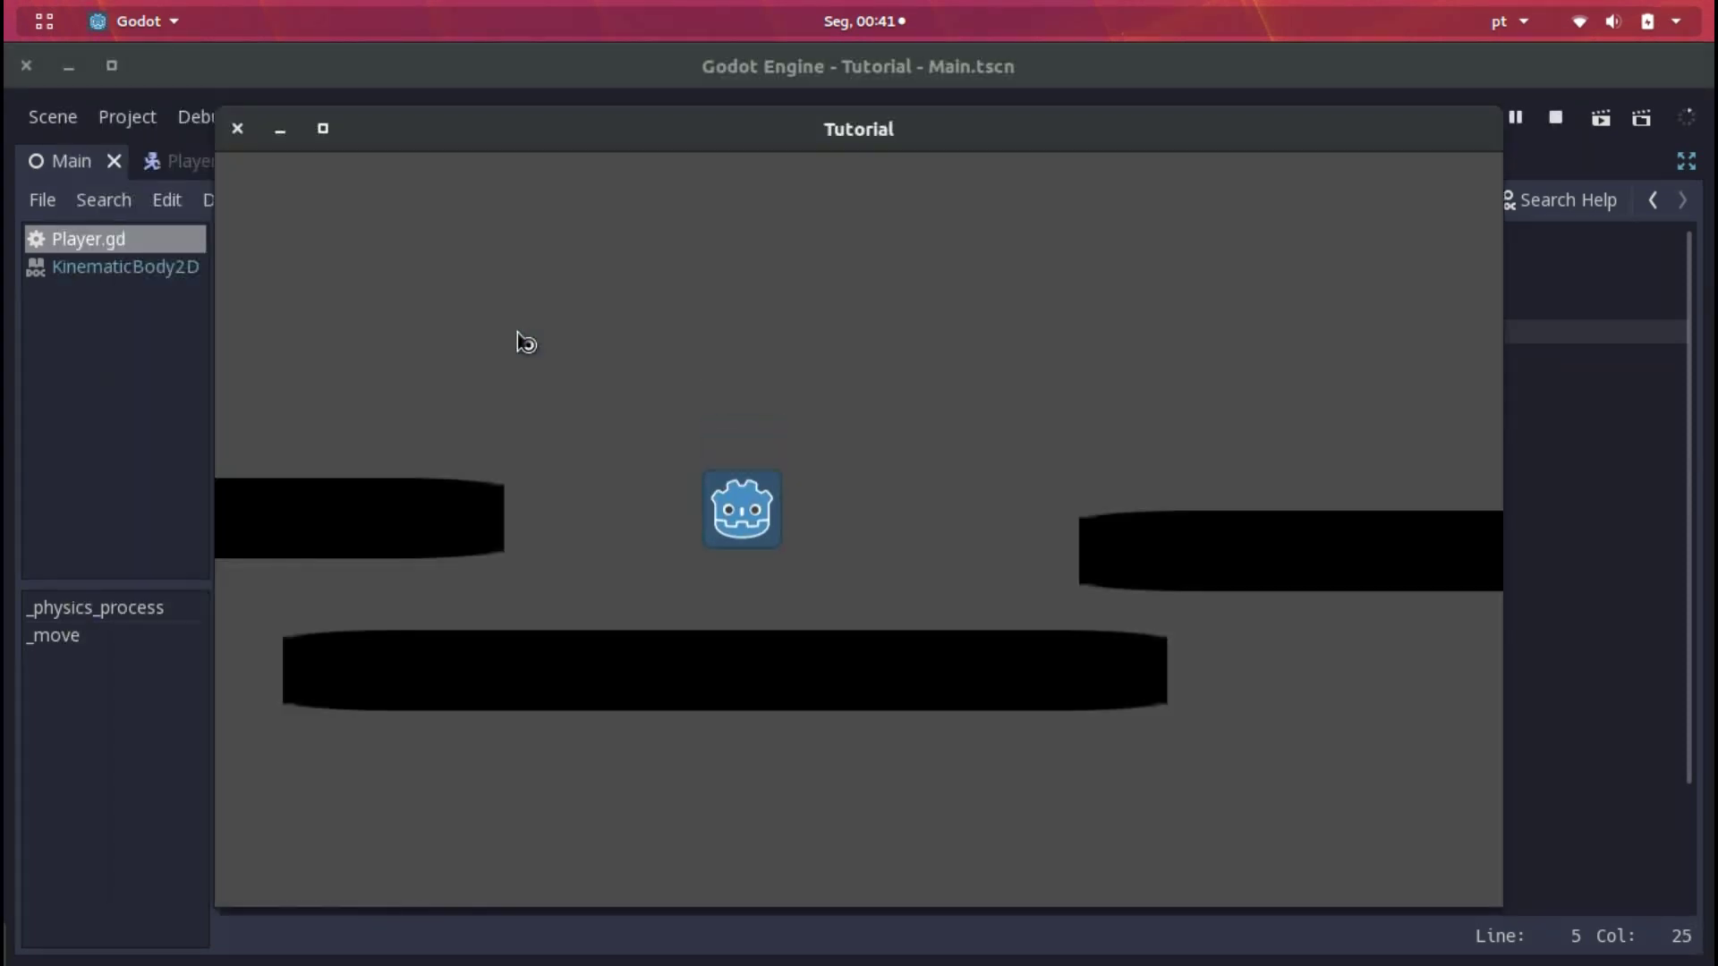
Jump and walk the player between the left and right platforms, then stop the game
key("Up")
key("Right")
key("Left")
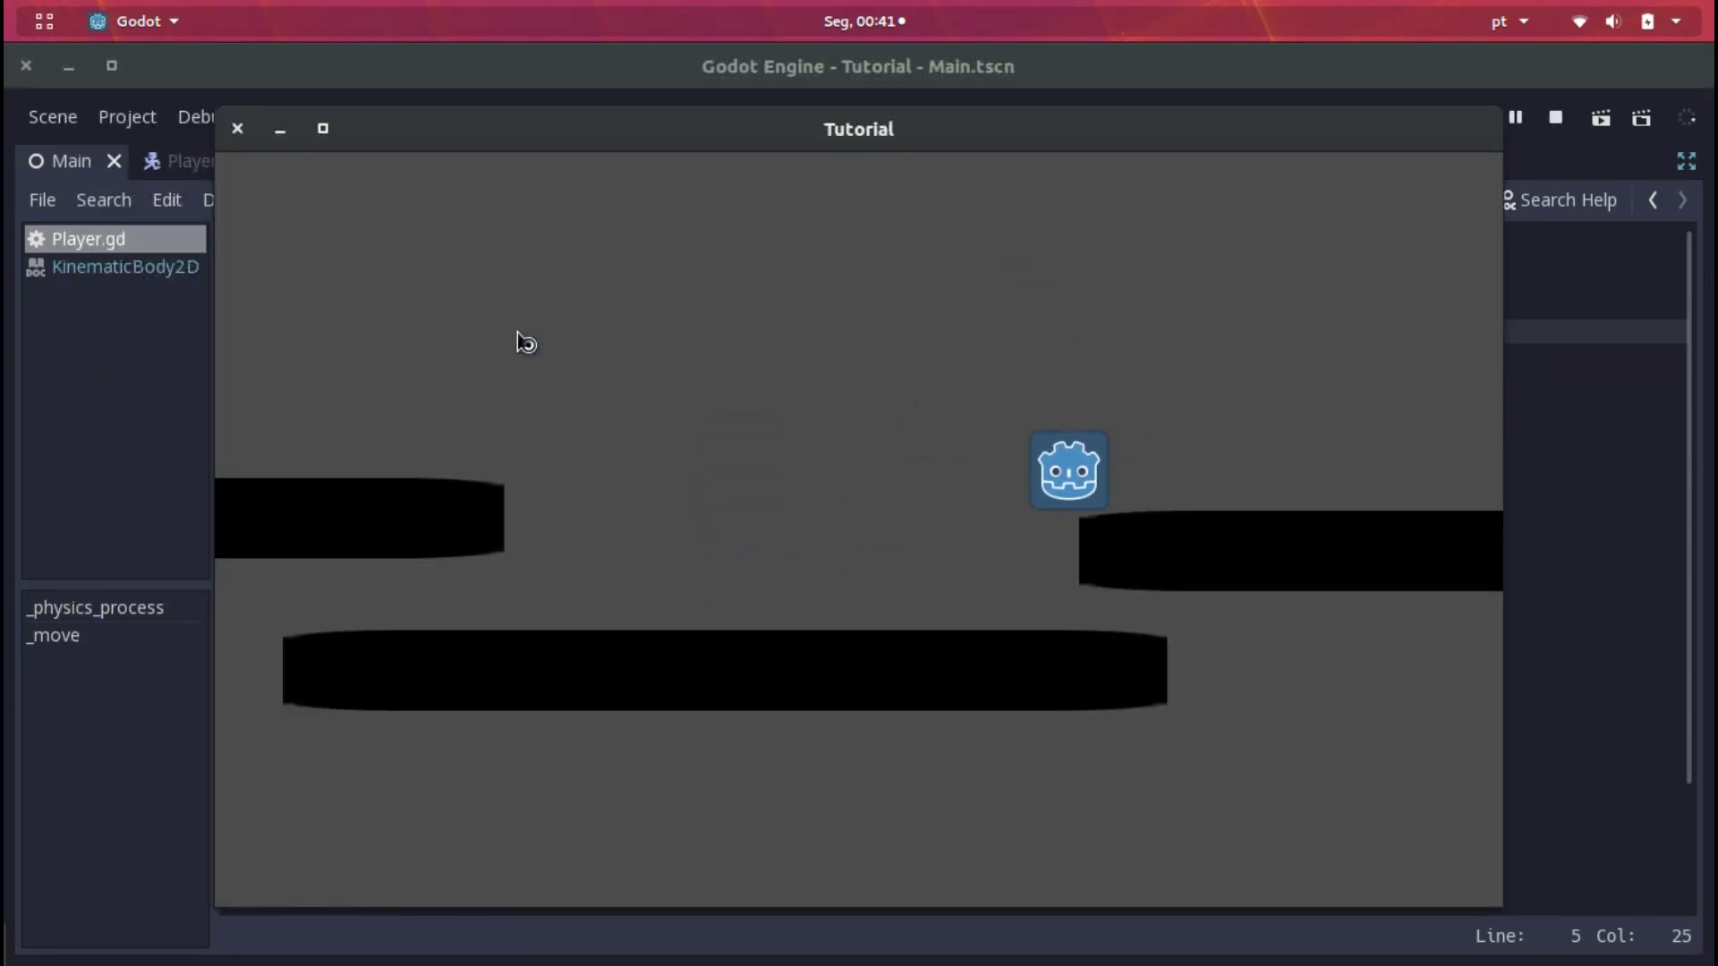
key("Up")
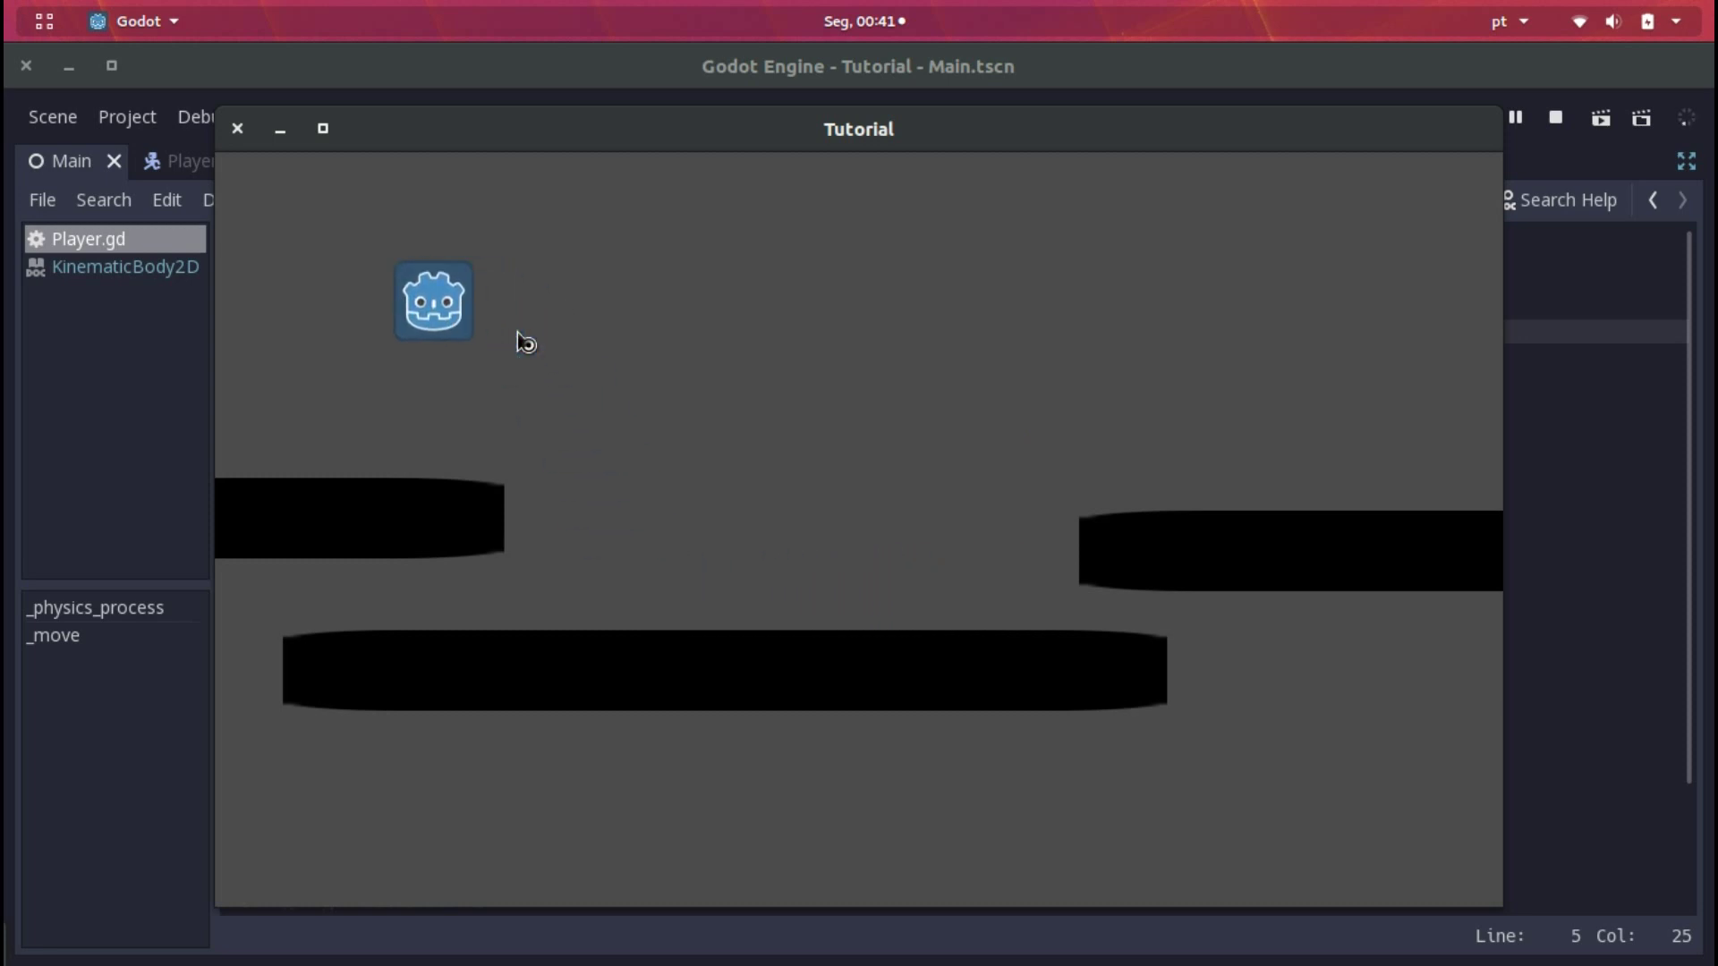
key("Right")
key("Up")
key("Left")
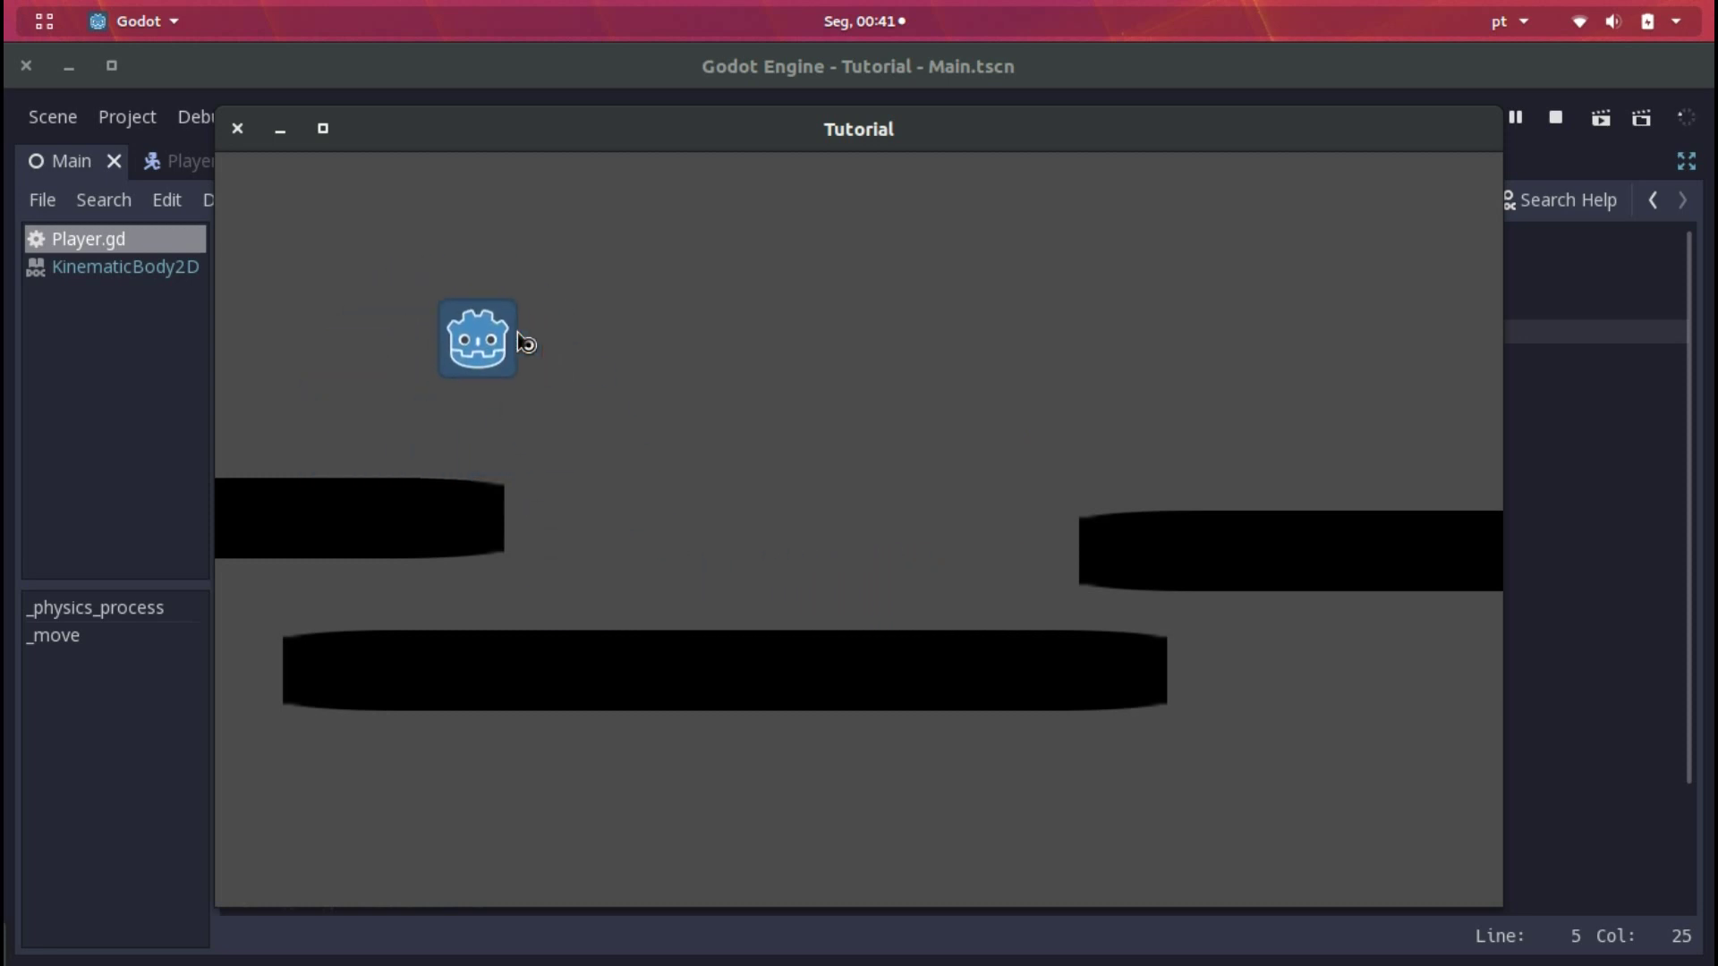
key("Right")
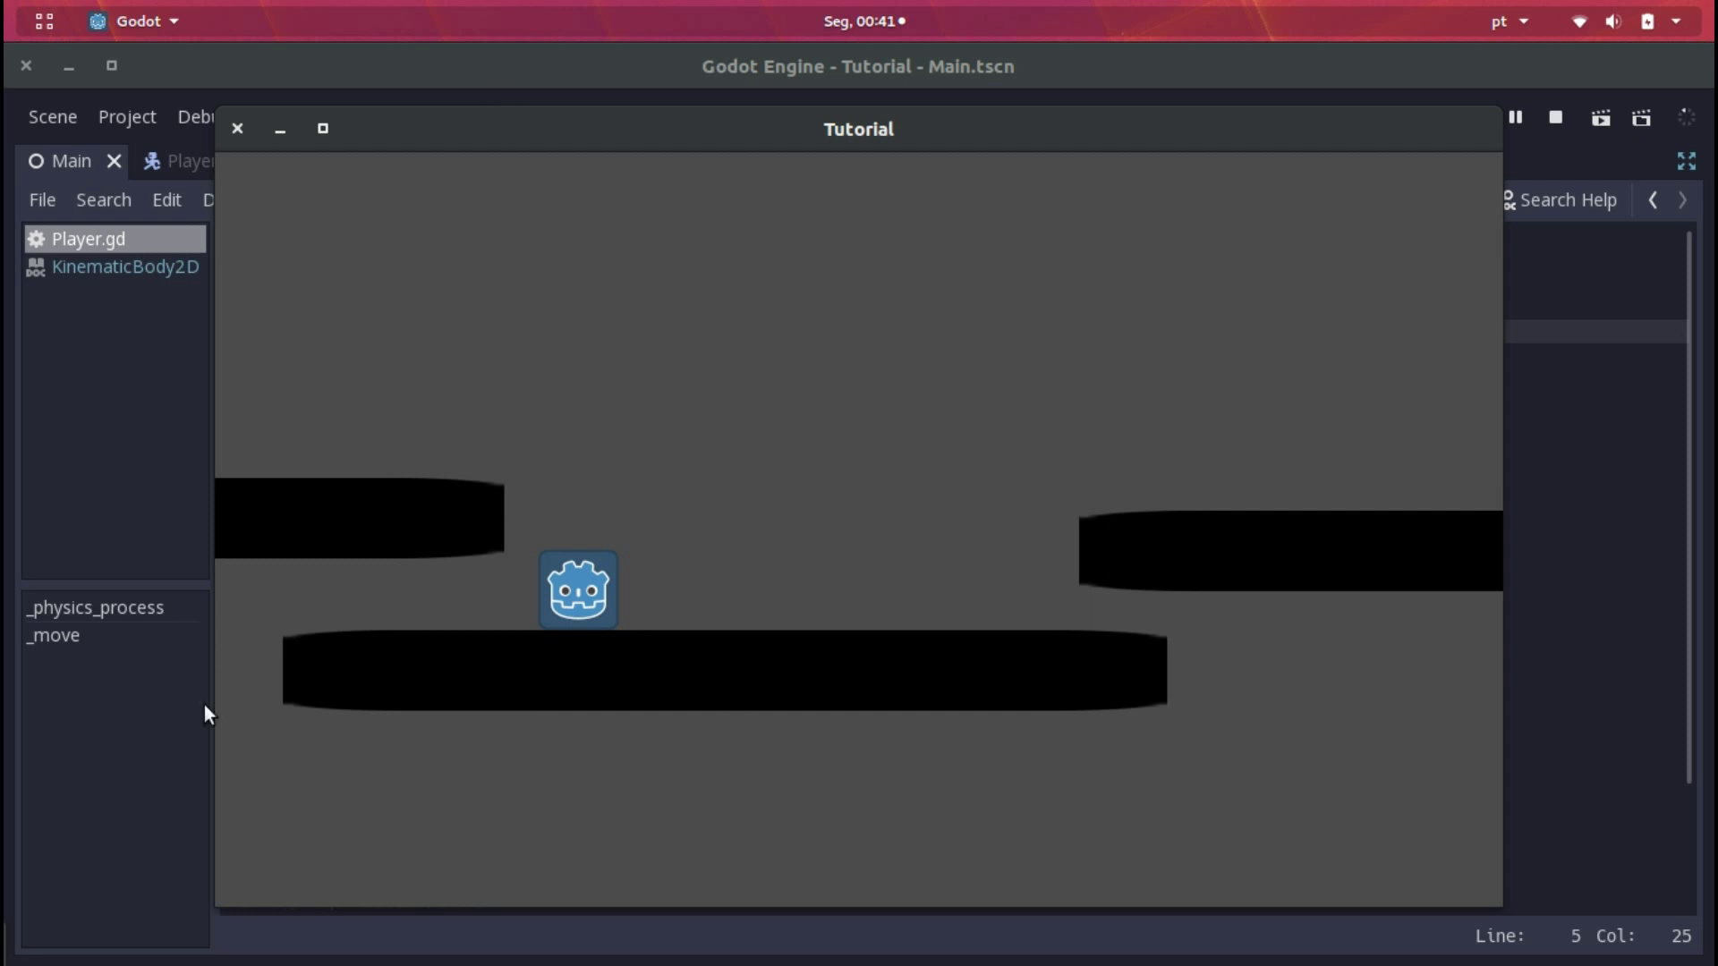
key("F8")
left_click(476, 570)
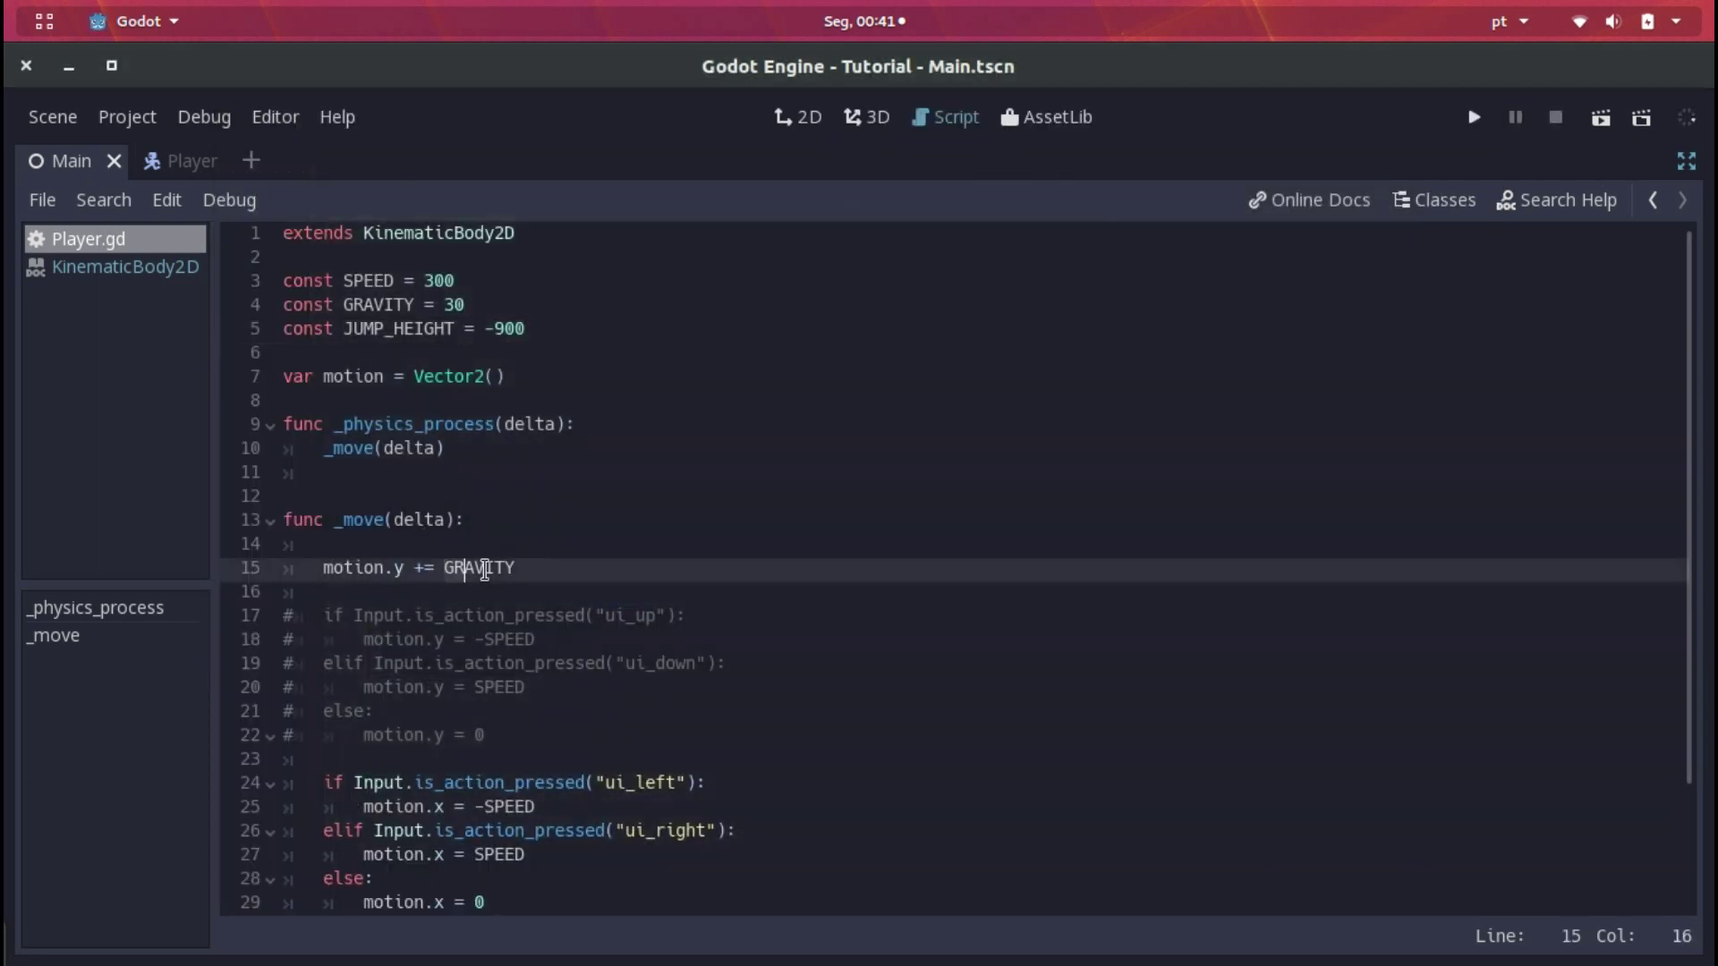
left_click(503, 570)
left_click(530, 566)
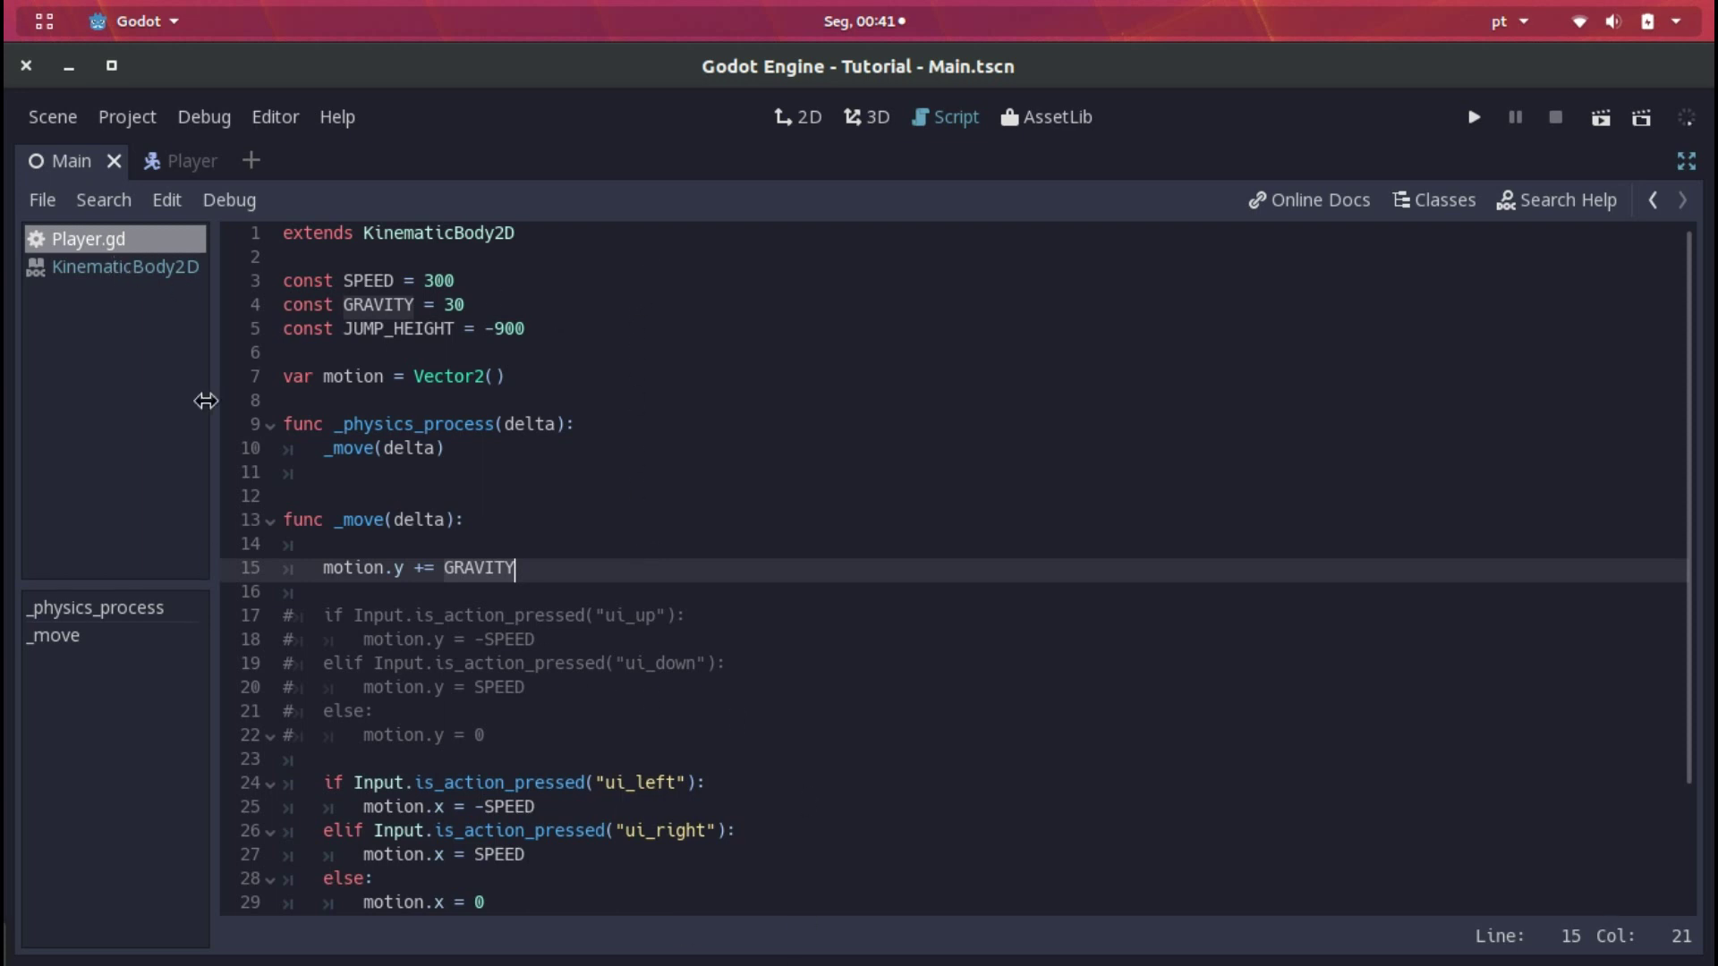
key("Down")
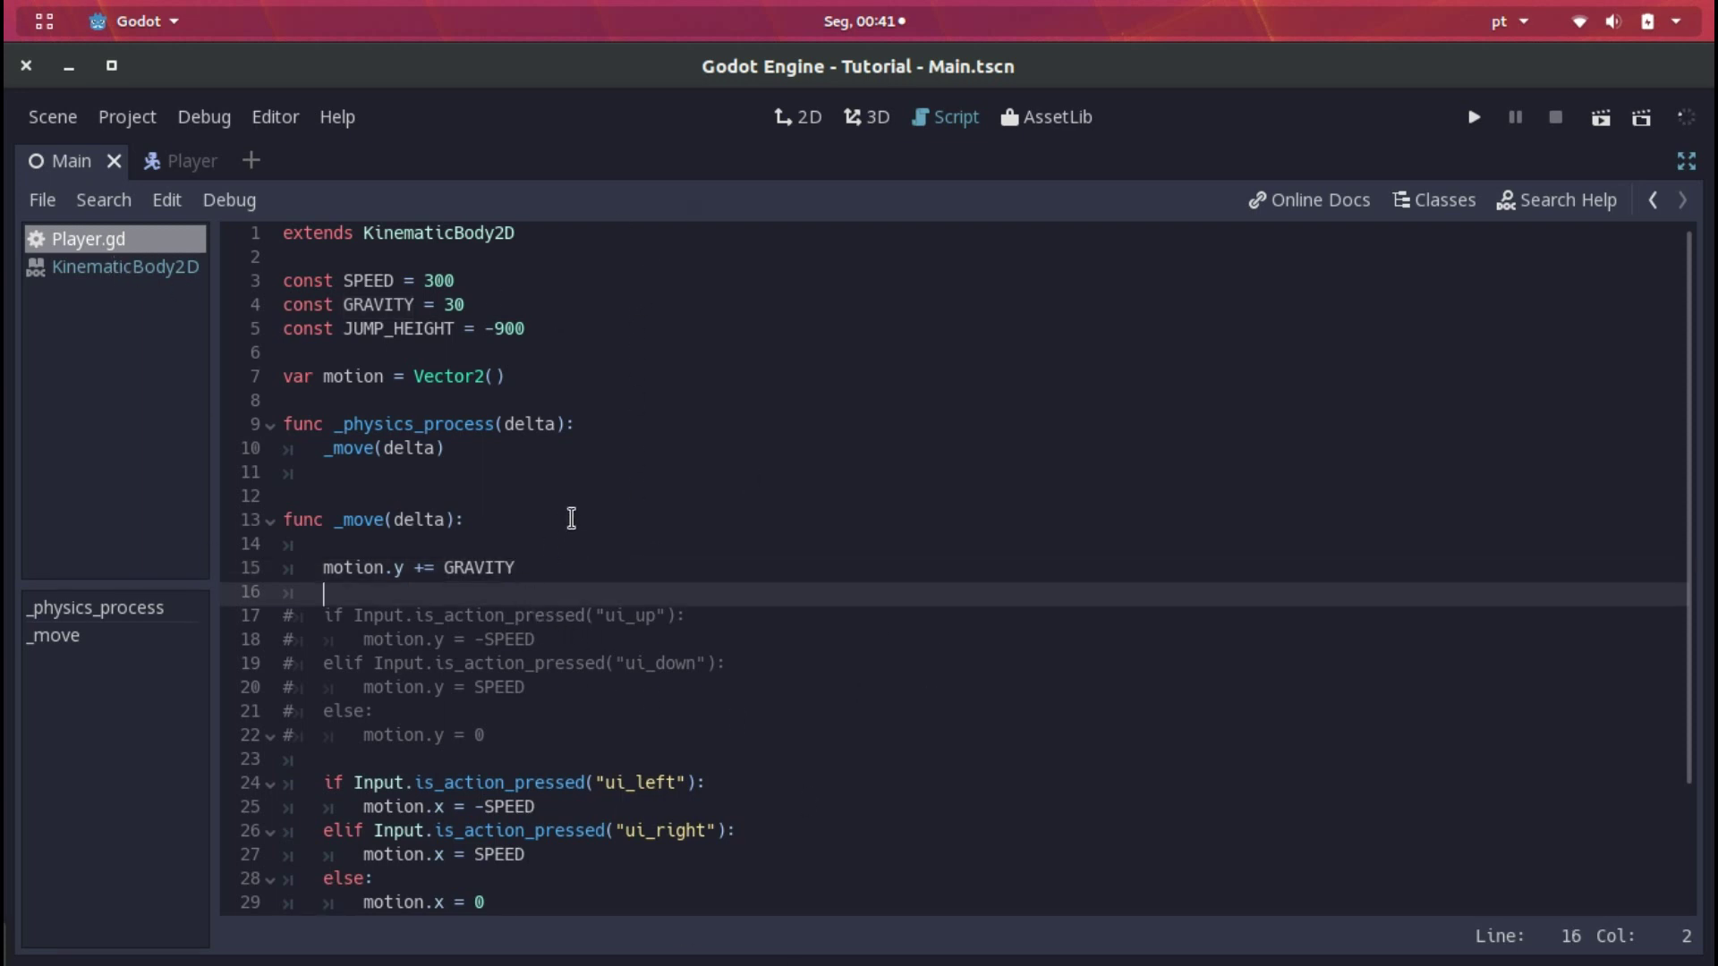
key("ctrl+F1")
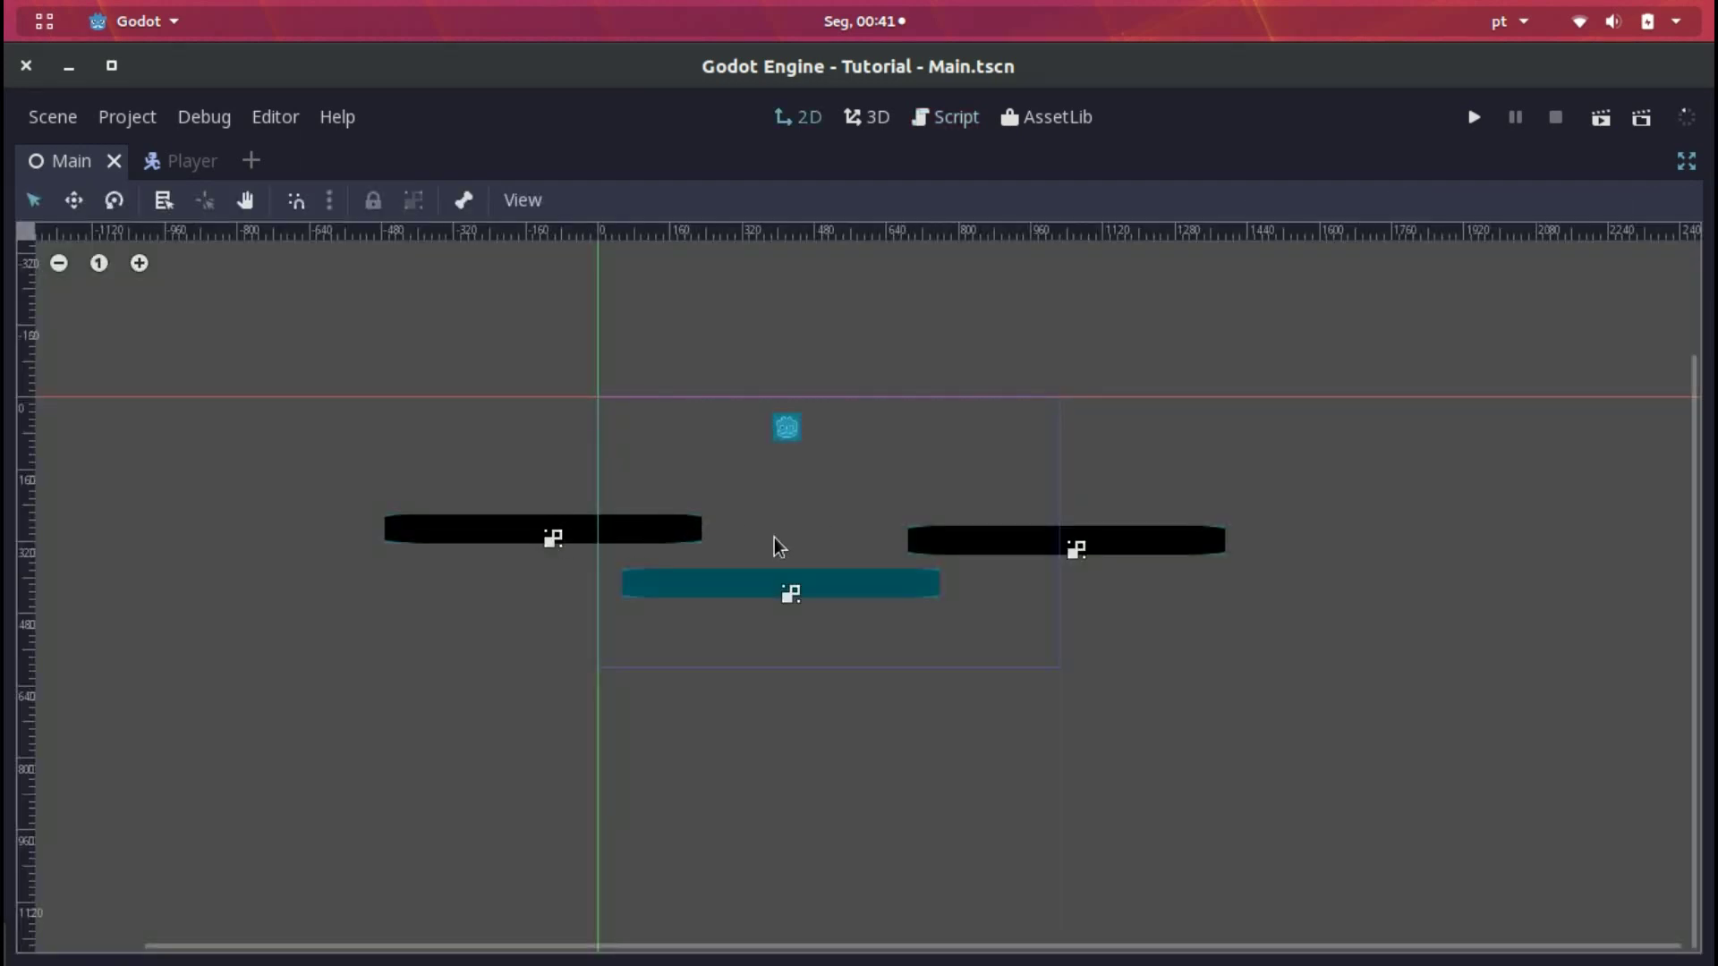
key("ctrl+F3")
left_click(1532, 202)
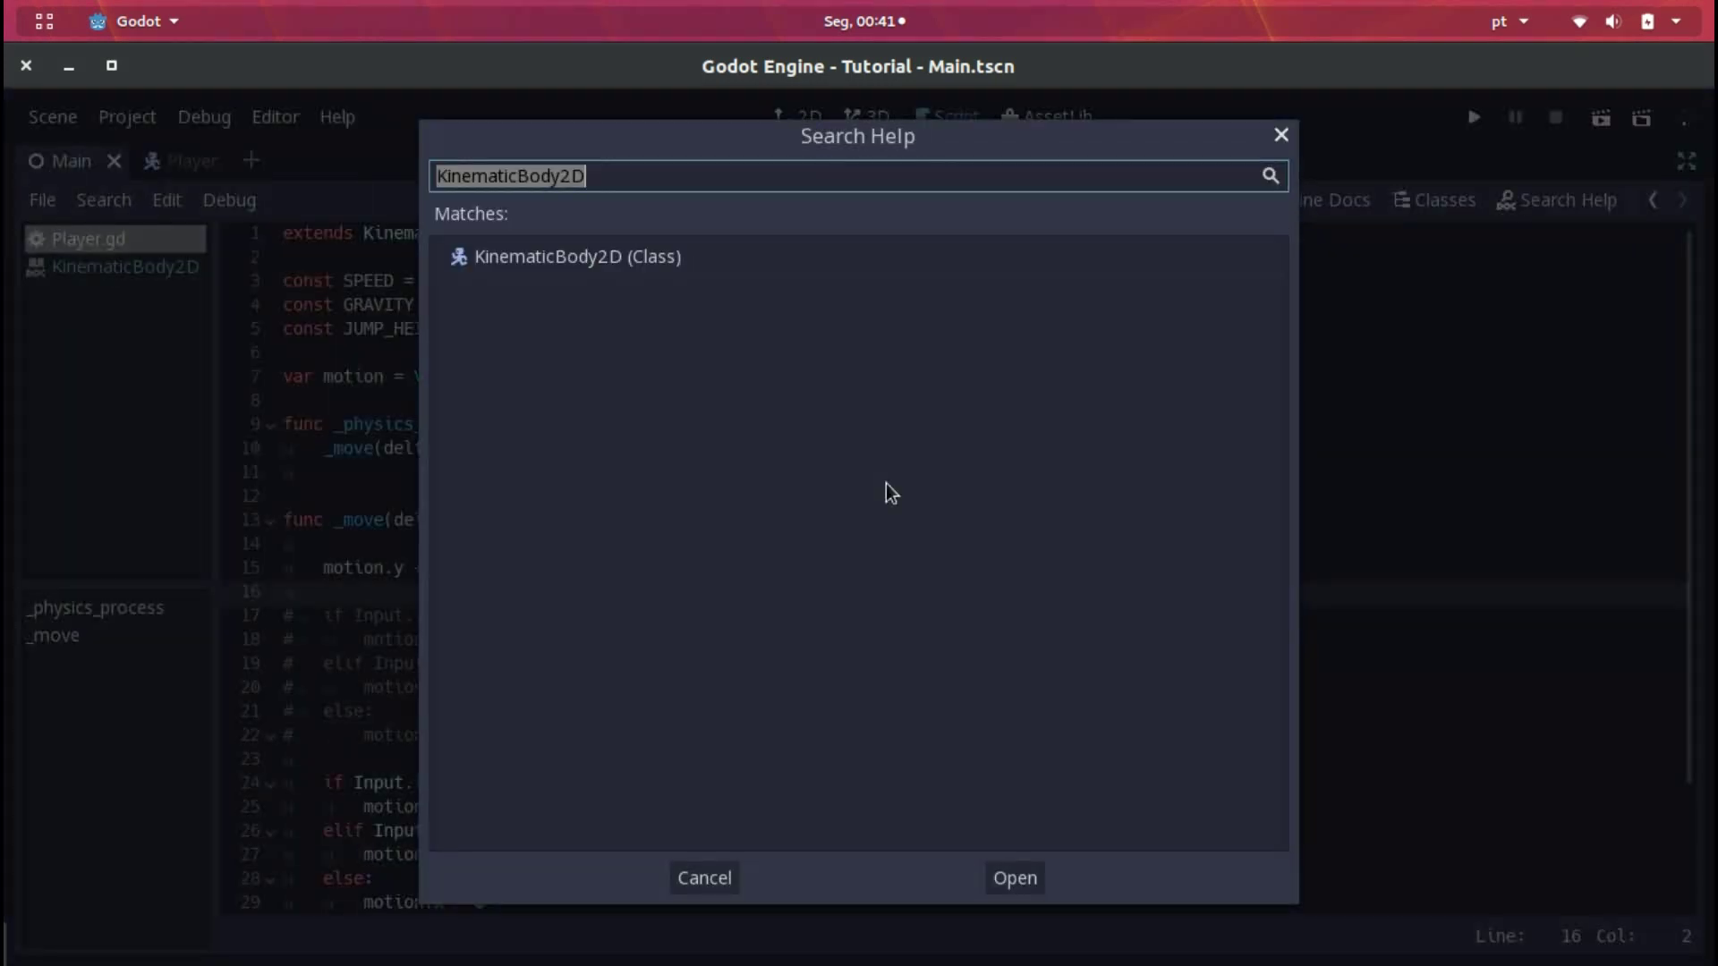
double_click(678, 255)
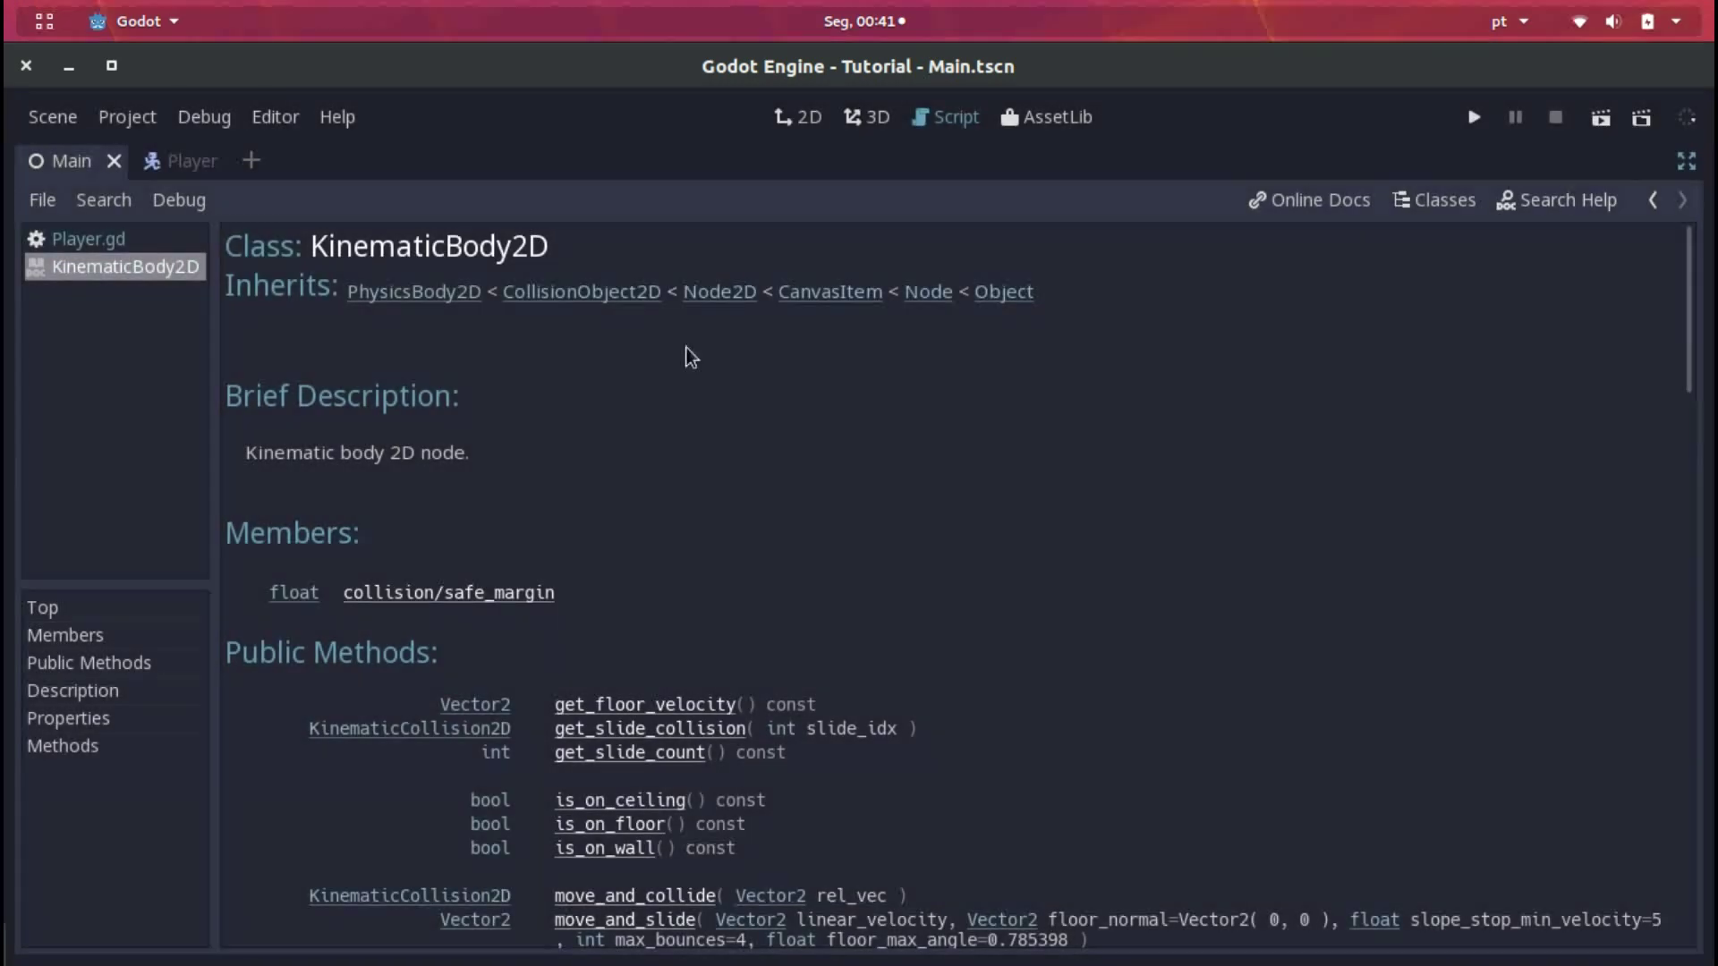
scroll(622, 802, "down", 3)
left_click(608, 739)
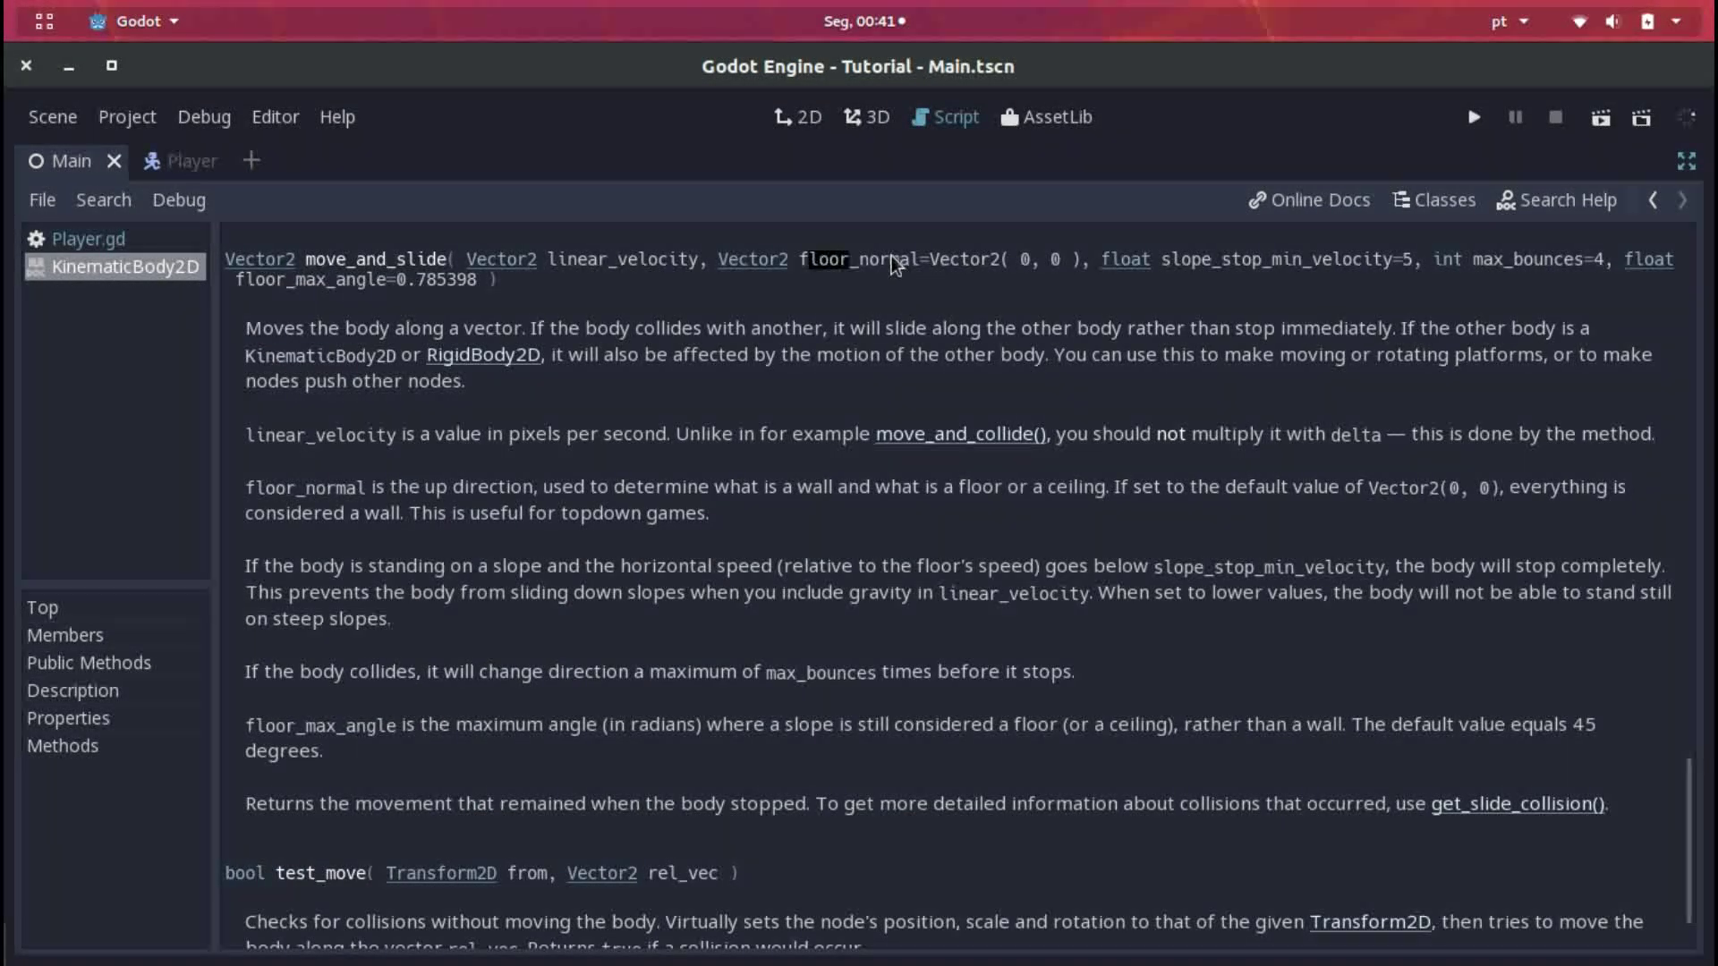
mouse_move(890, 258)
left_mouse_down()
mouse_move(819, 262)
mouse_move(909, 256)
left_mouse_up()
left_click(607, 353)
left_click(154, 248)
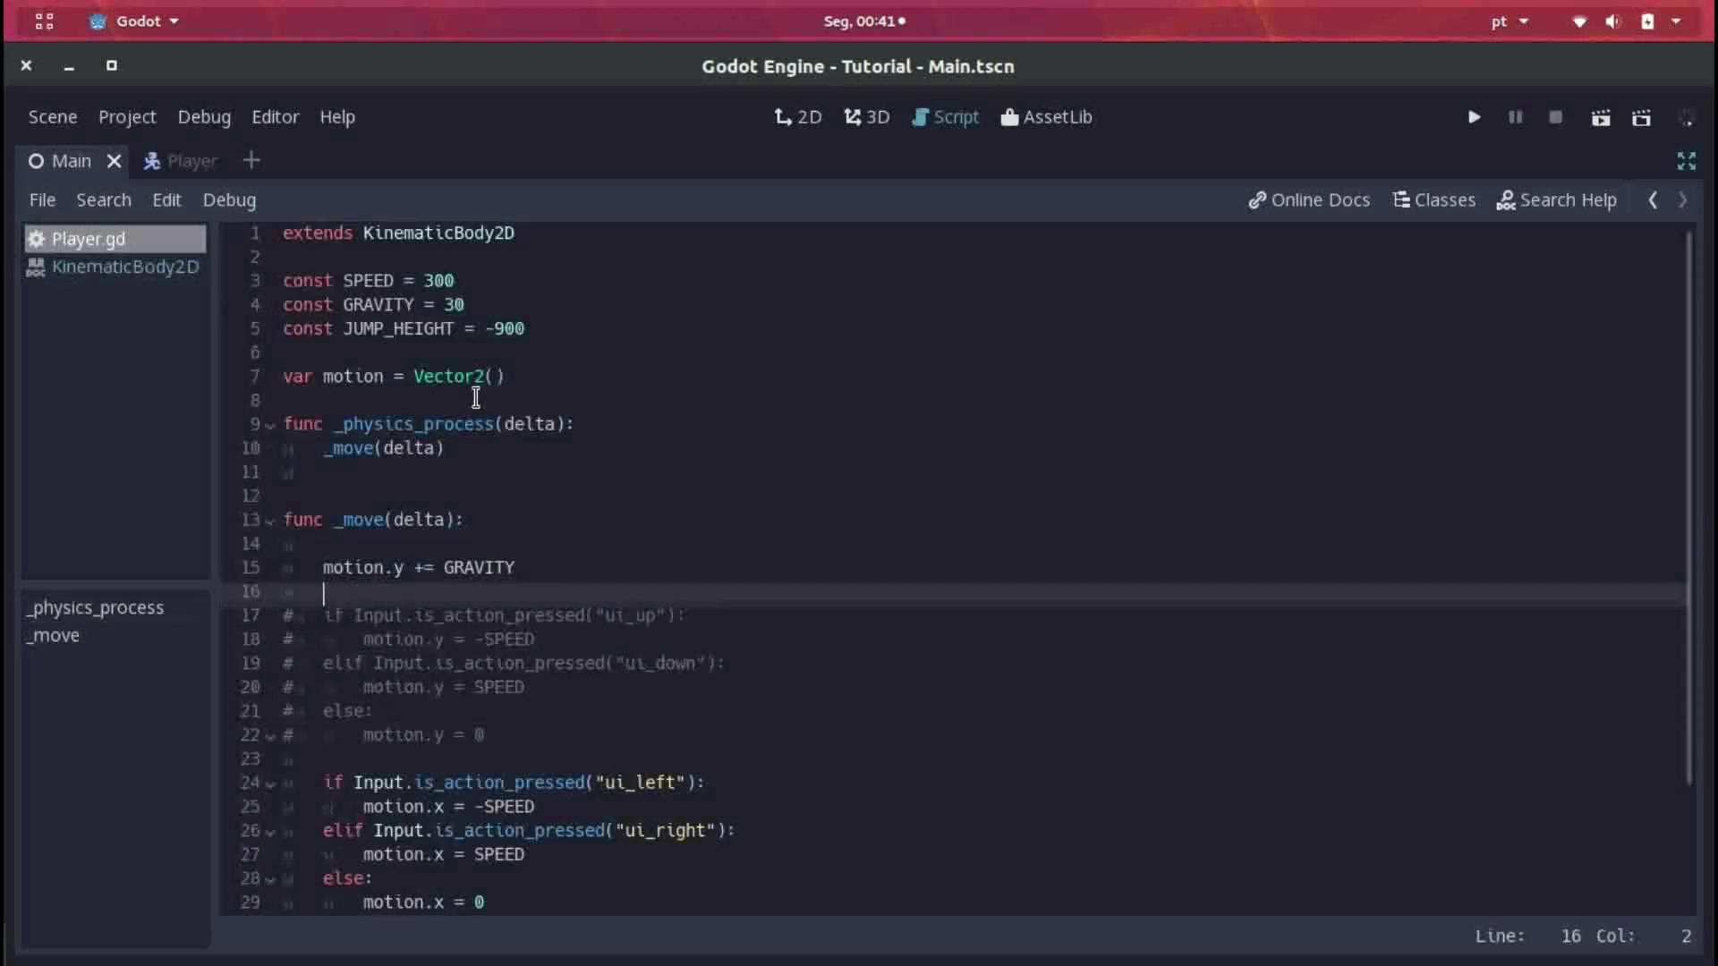
key("ctrl+F1")
scroll(775, 541, "up", 2)
scroll(962, 680, "up", 1)
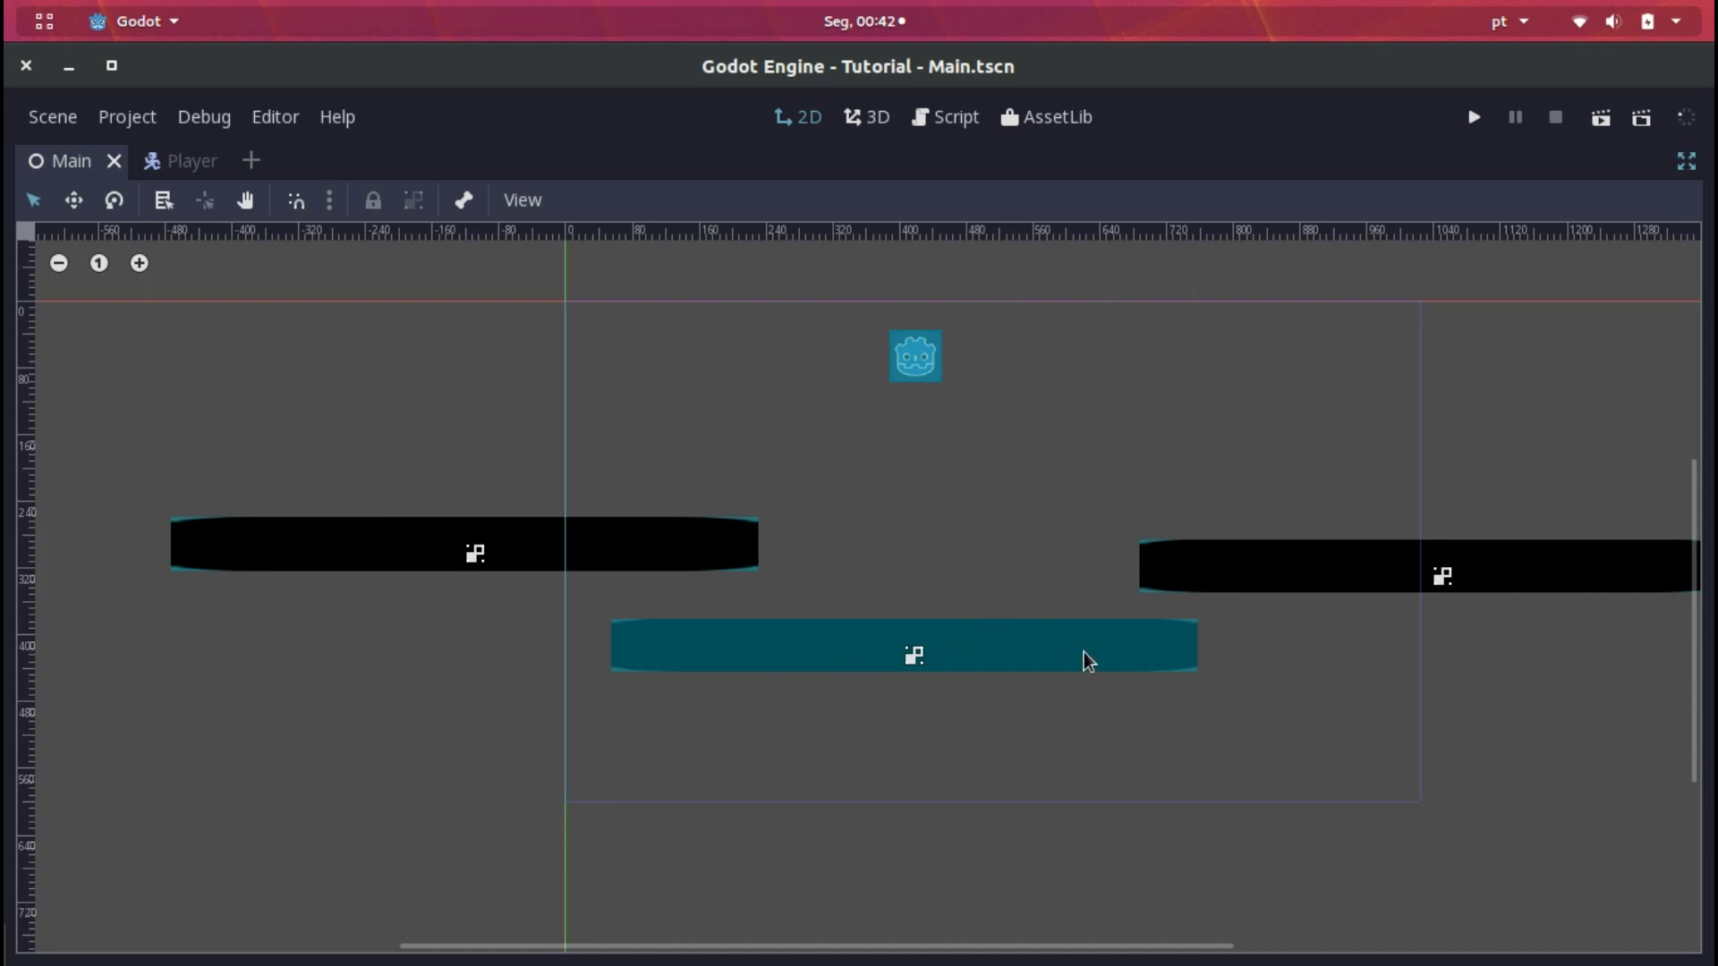
key("F3")
Add const NORMAL = Vector2(0, -1) on a new line below JUMP_HEIGHT
left_click(535, 328)
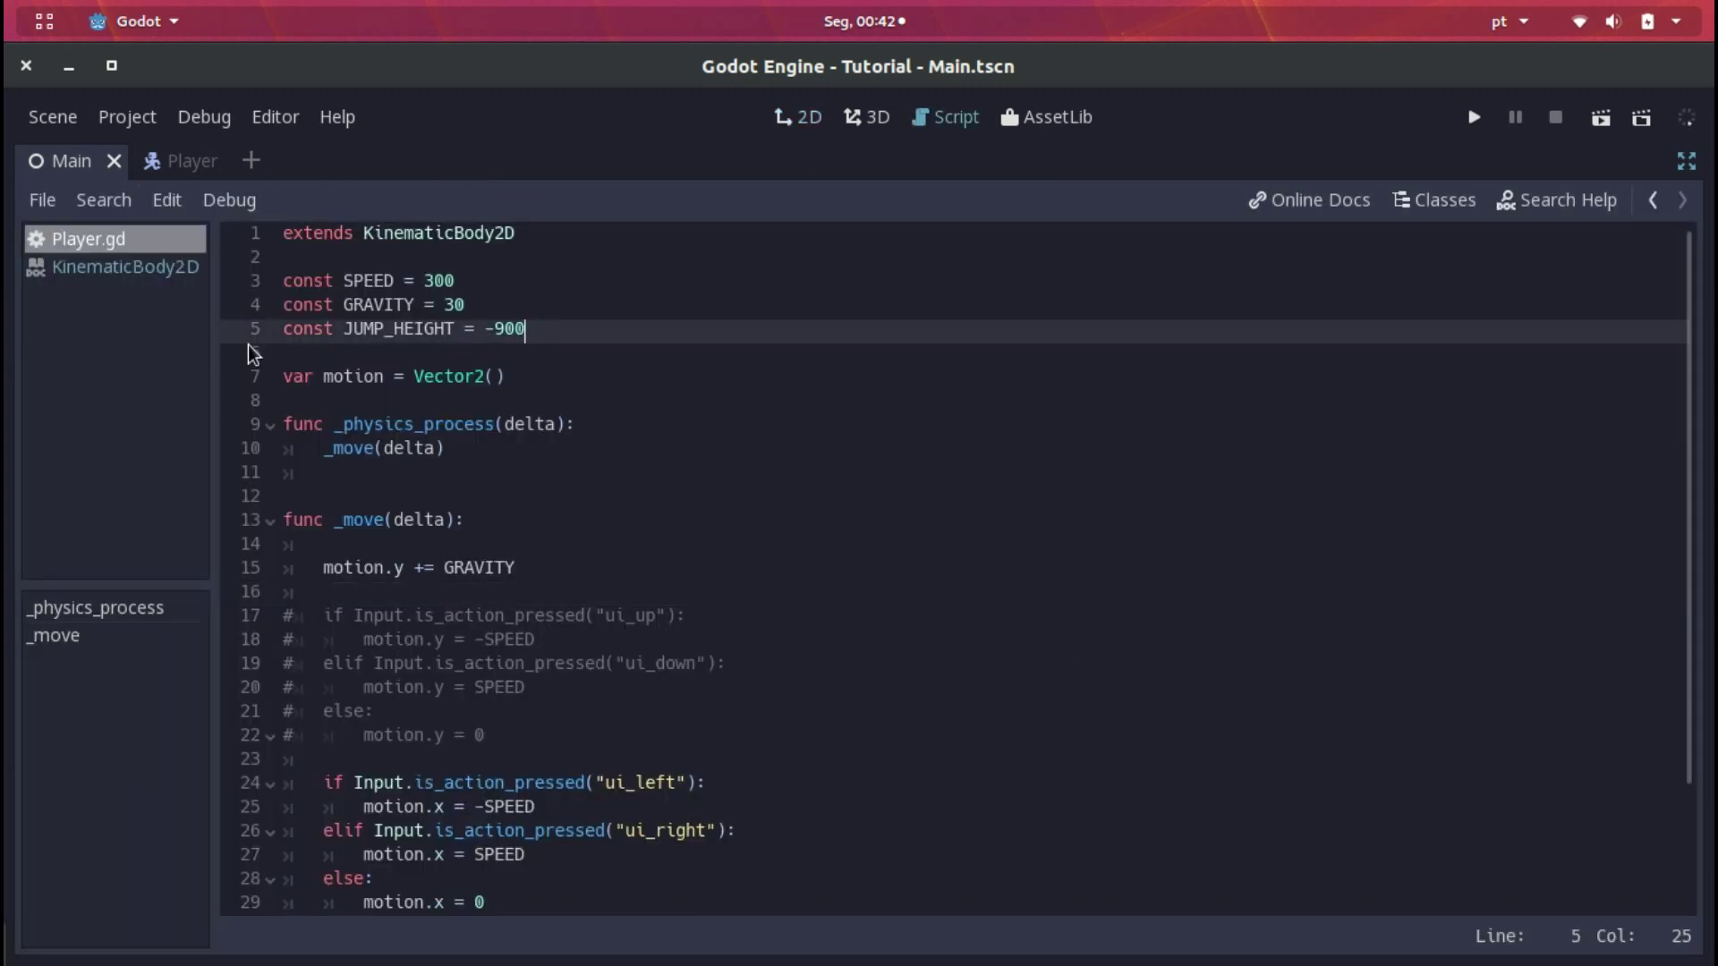
key("Return")
type("const ")
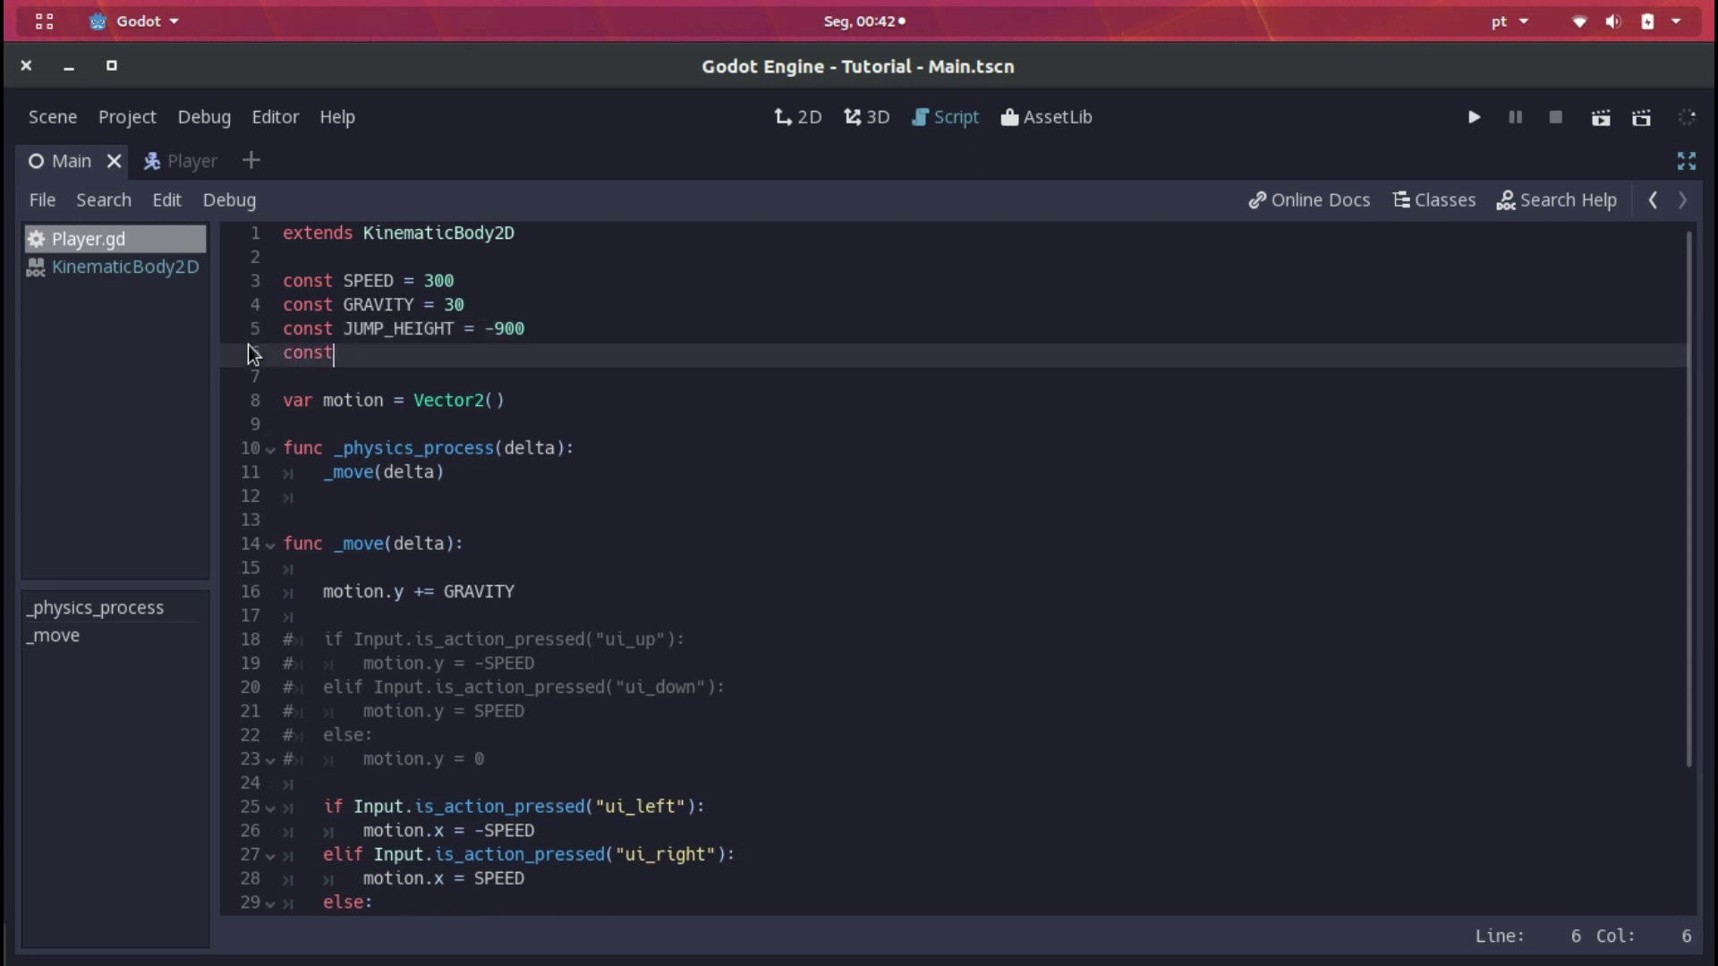
type("N")
type("ORMAL = Vector2(")
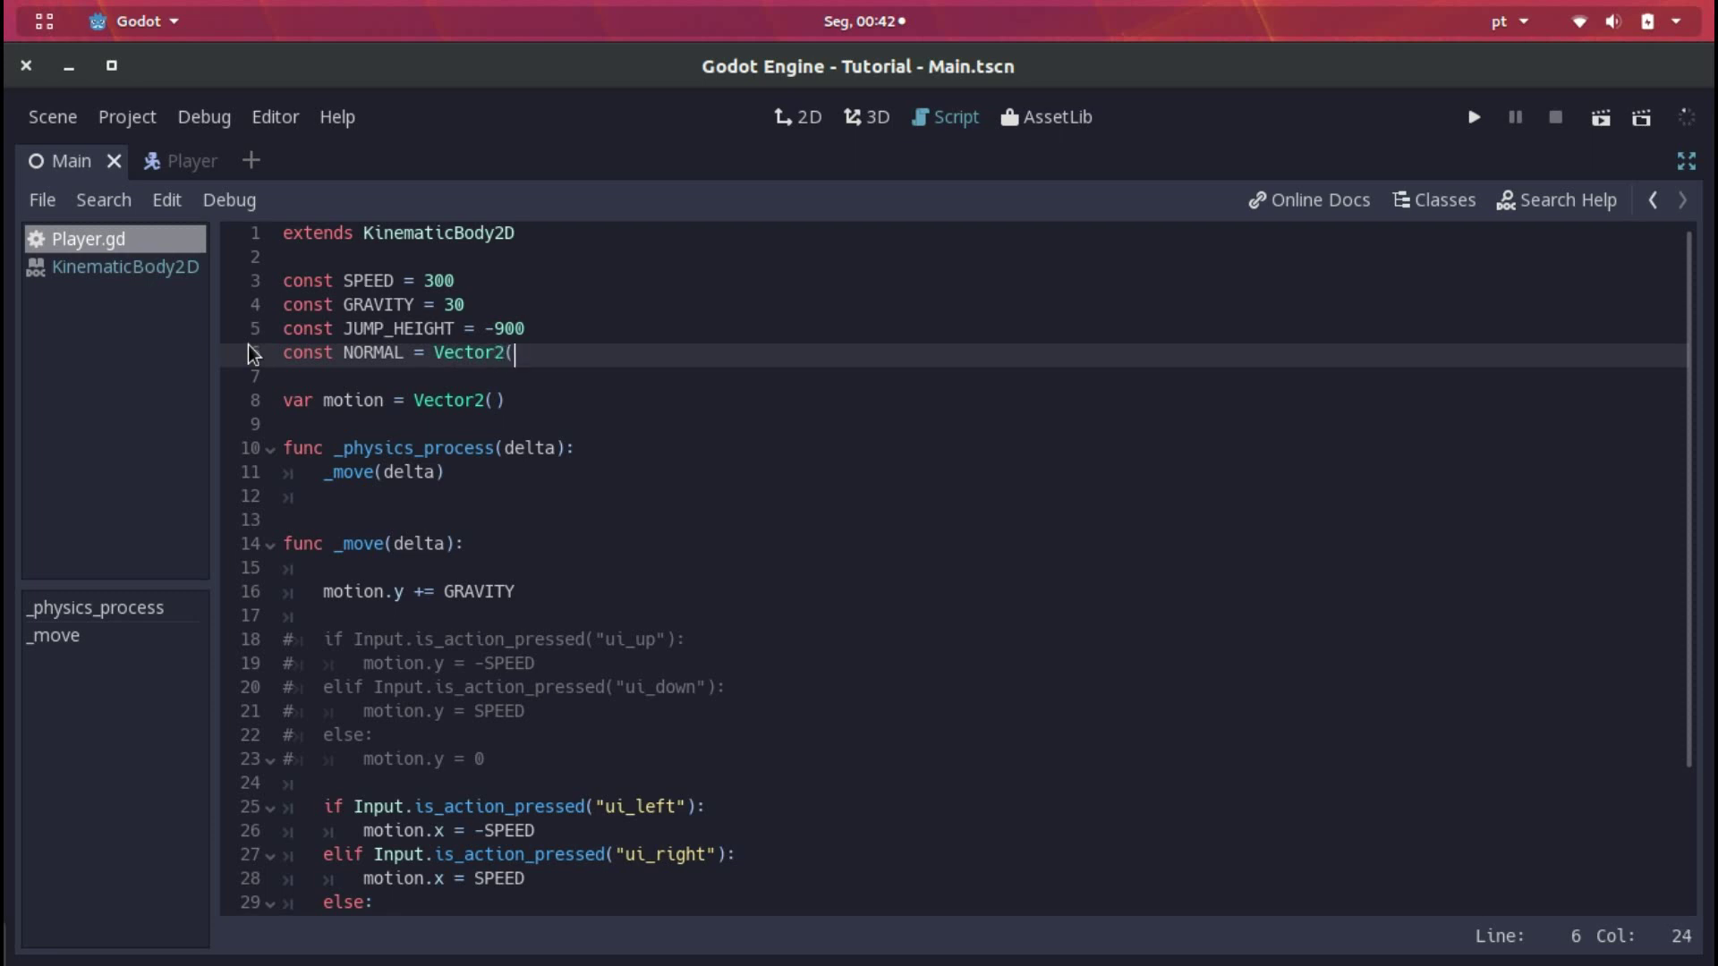
type("0, -1)")
Look at the platforms in the 2D view, then return to the end of the NORMAL line
left_click(519, 353)
key("ctrl+F1")
key("ctrl+F3")
left_click(558, 352)
key("ctrl+F1")
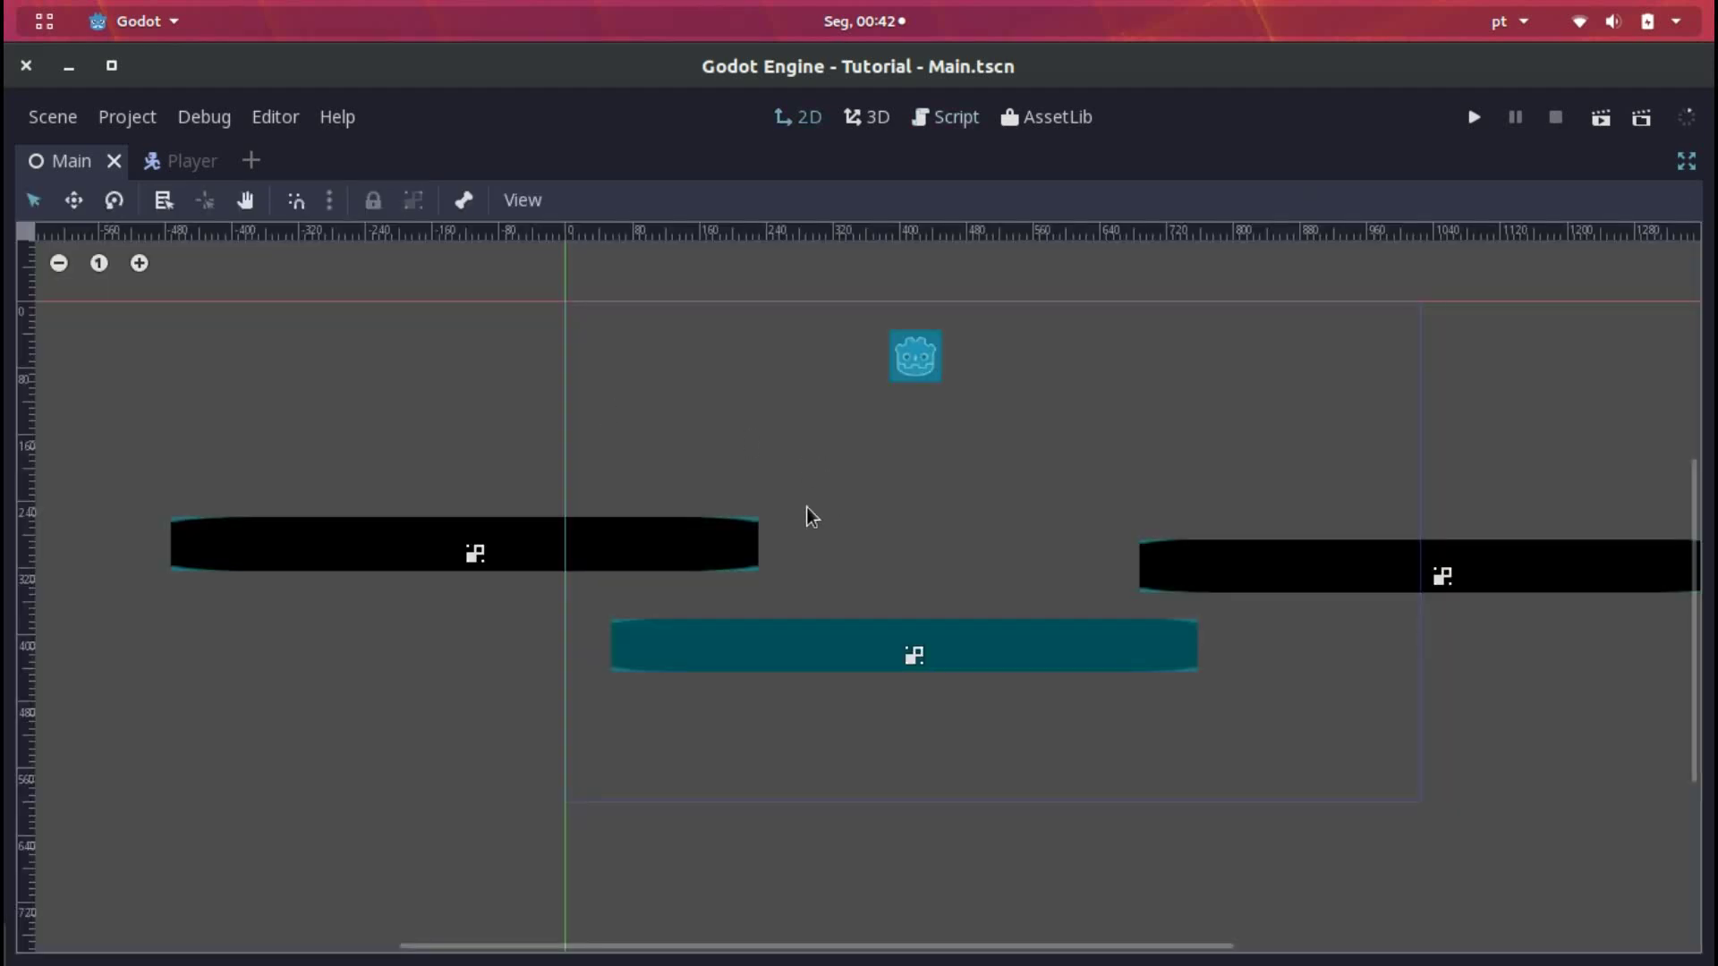
left_click(686, 534)
left_click(1204, 532)
key("ctrl+F3")
left_click(537, 329)
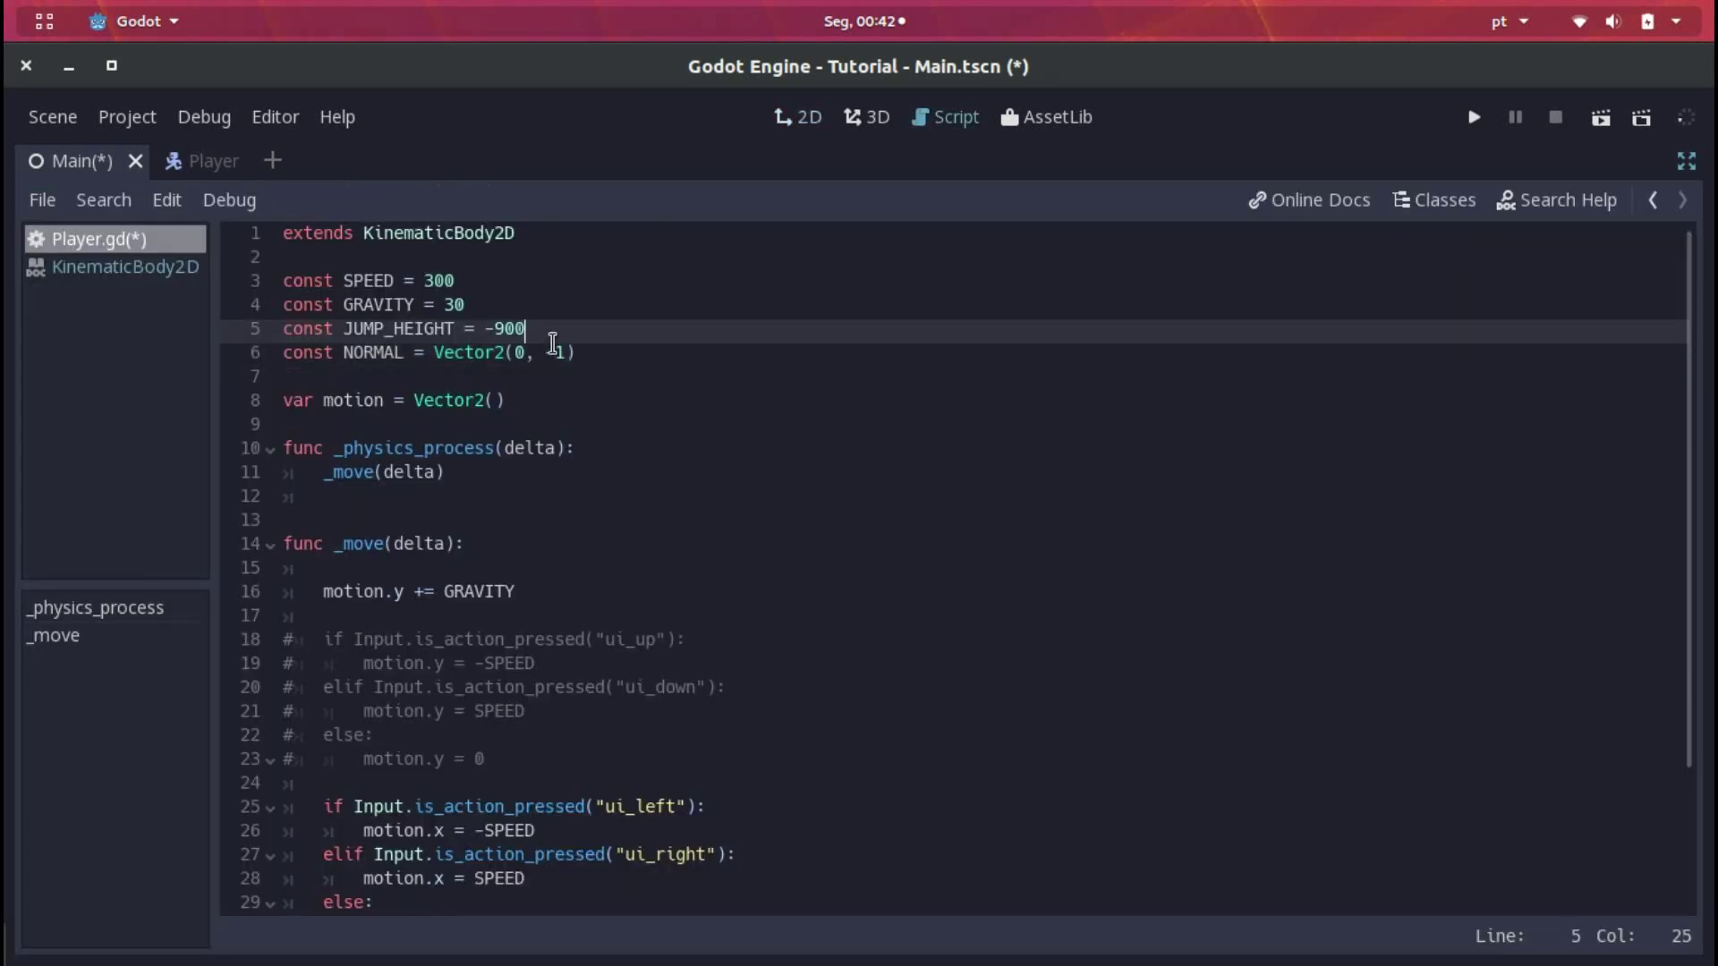
left_click(561, 352)
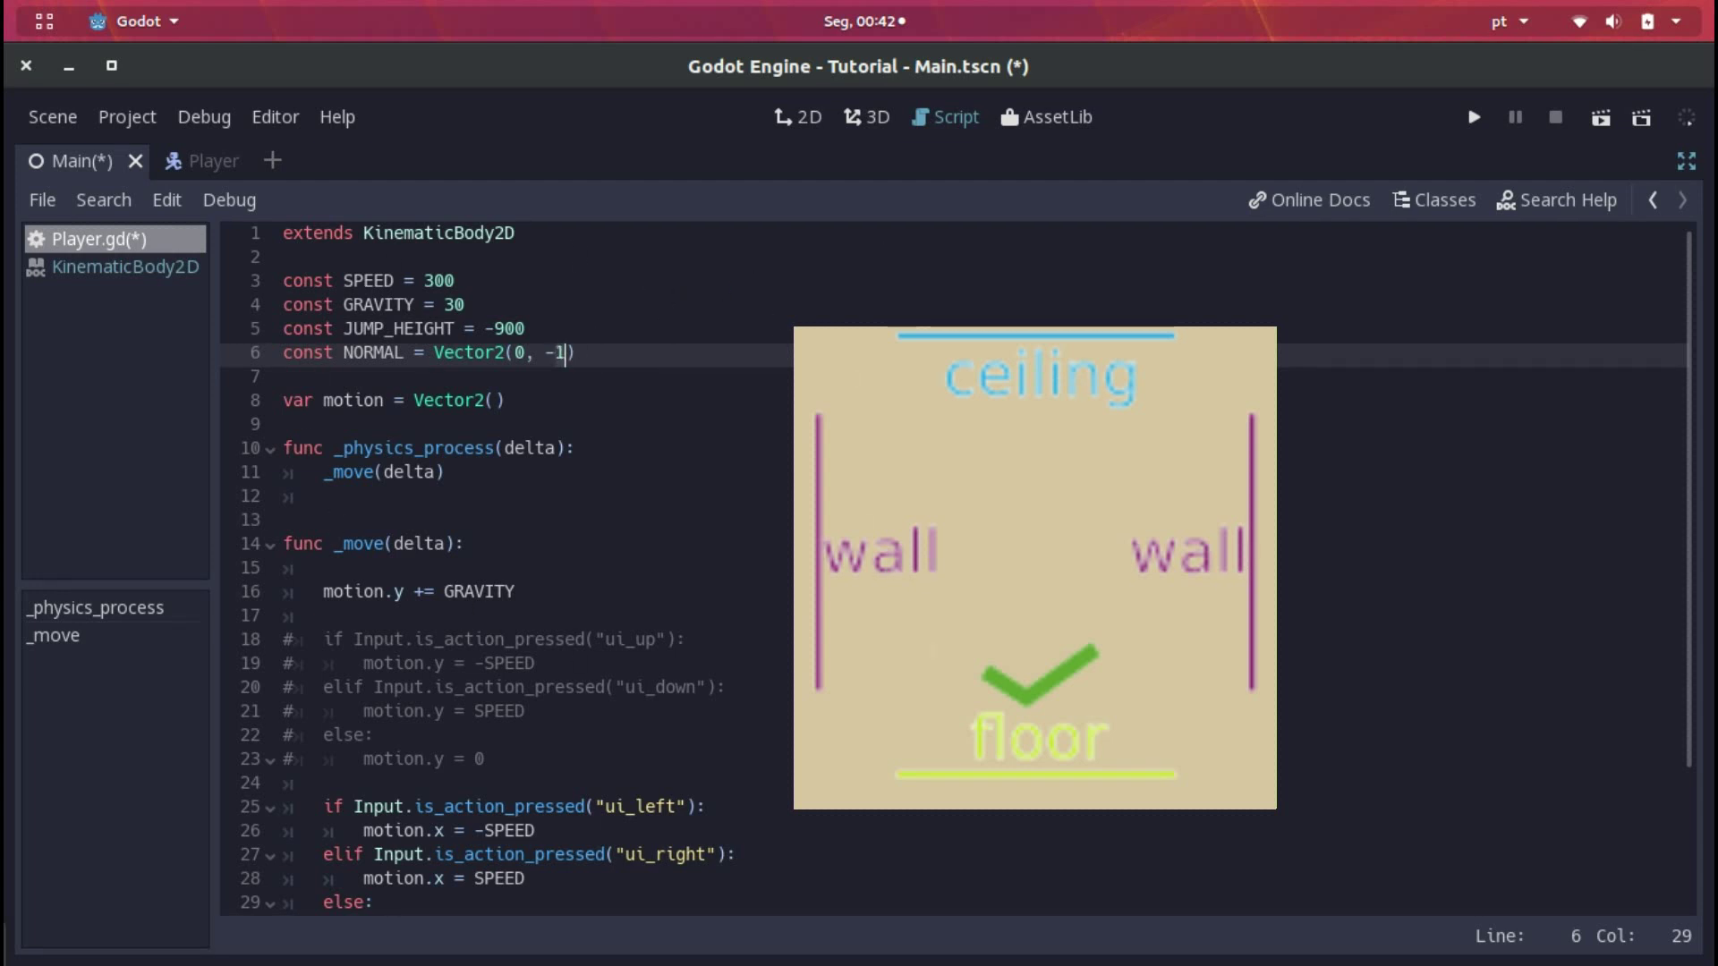
Save, change the call to move_and_slide(motion, NORMAL), and run the game
key("ctrl+F1")
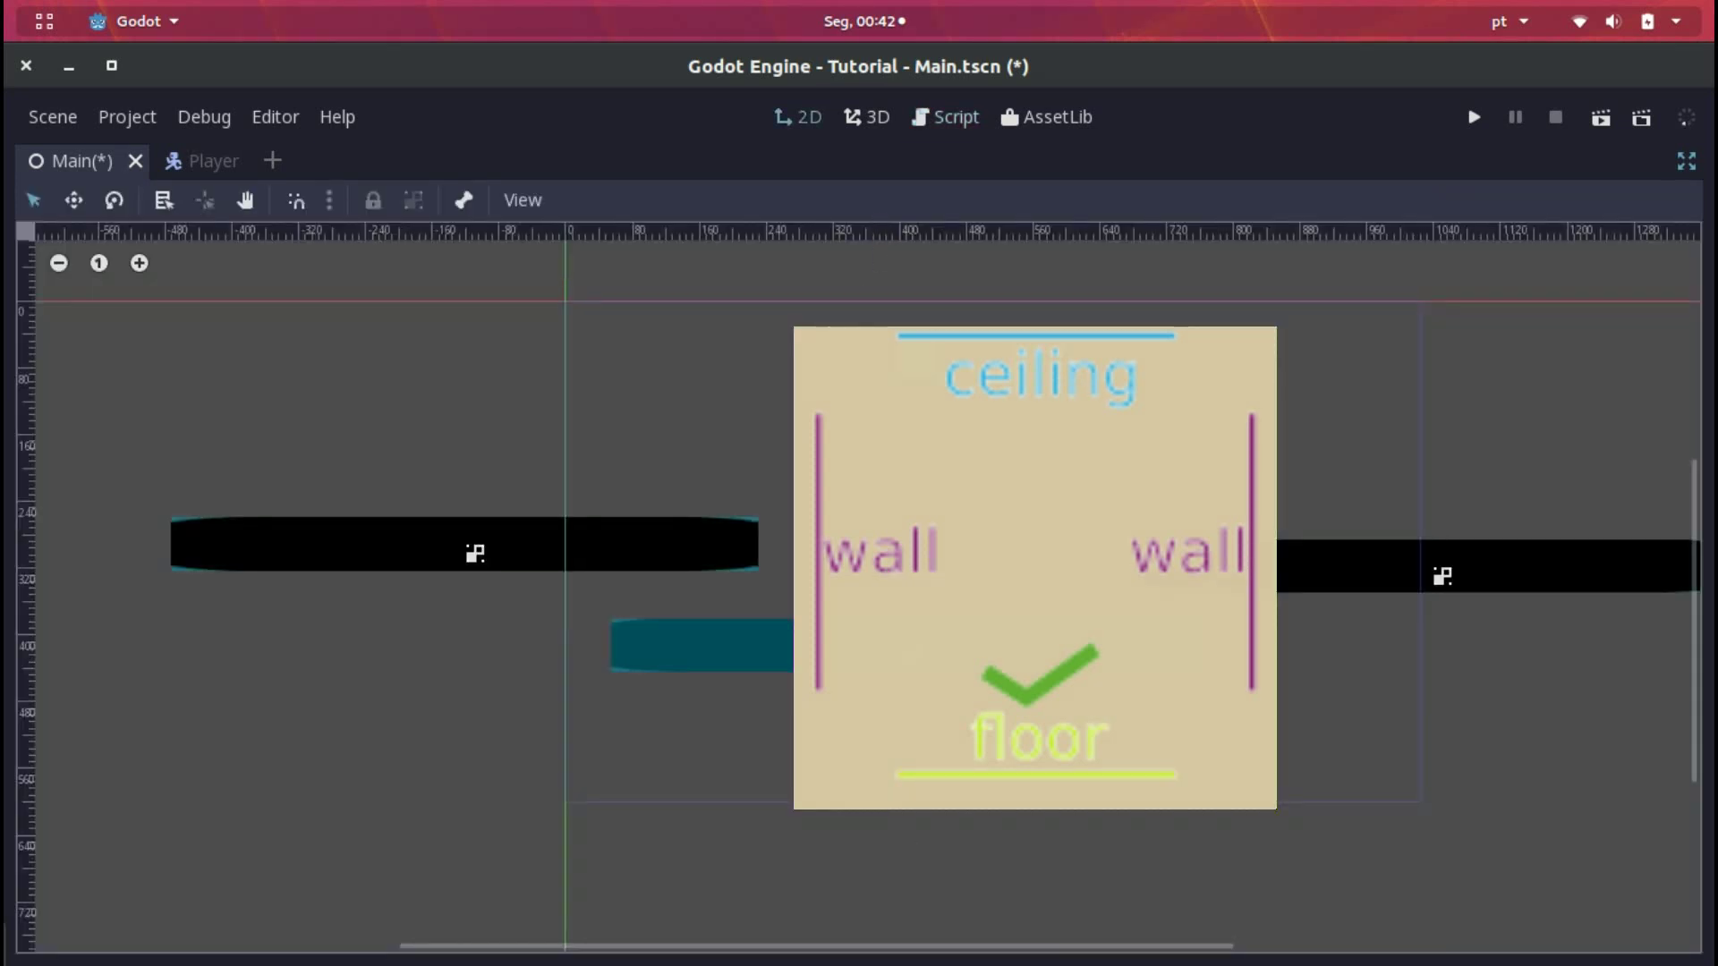
key("ctrl+F3")
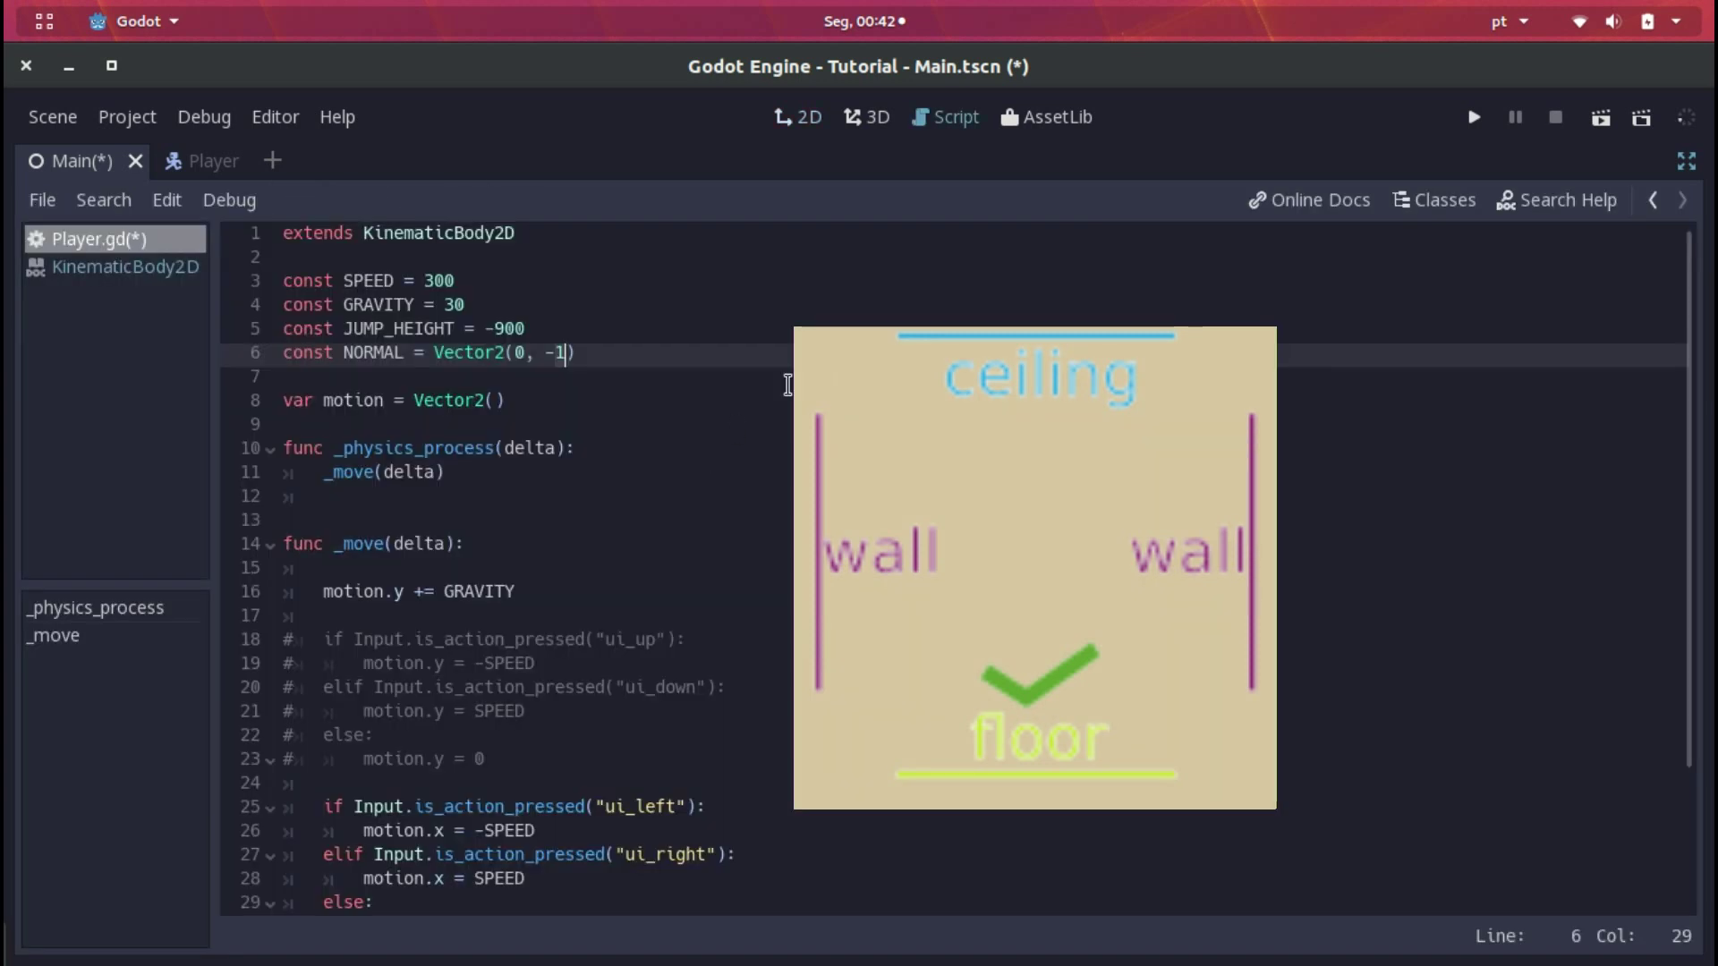
key("ctrl+s")
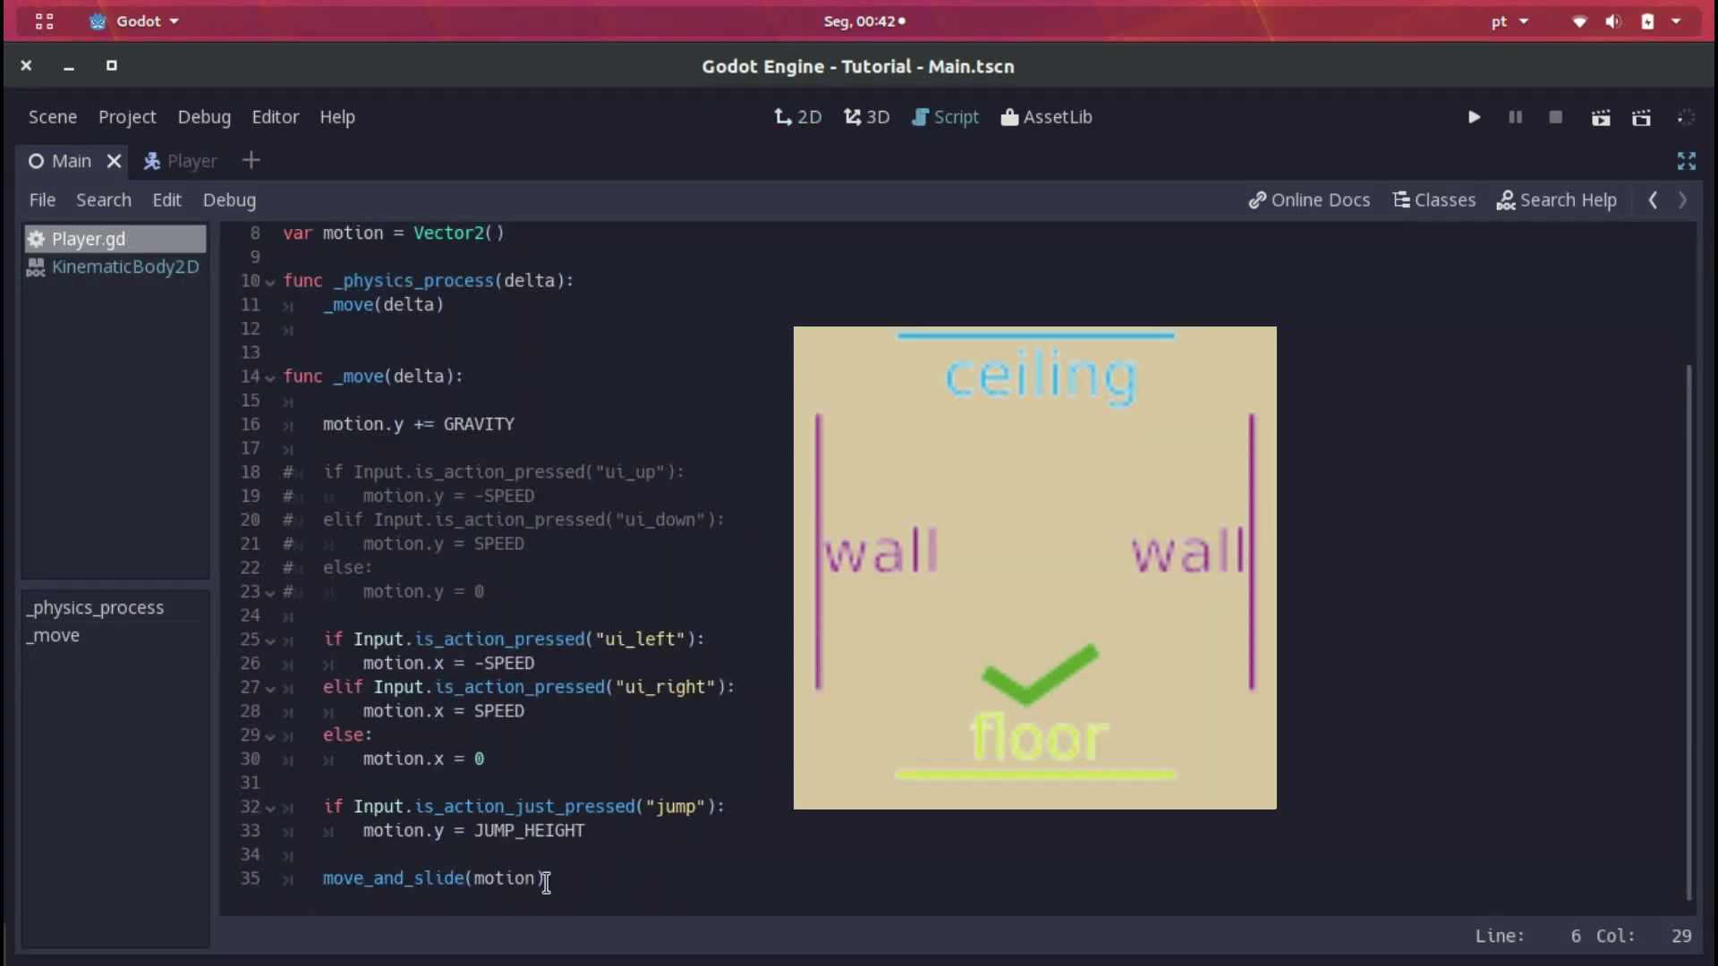
left_click(536, 880)
type(",")
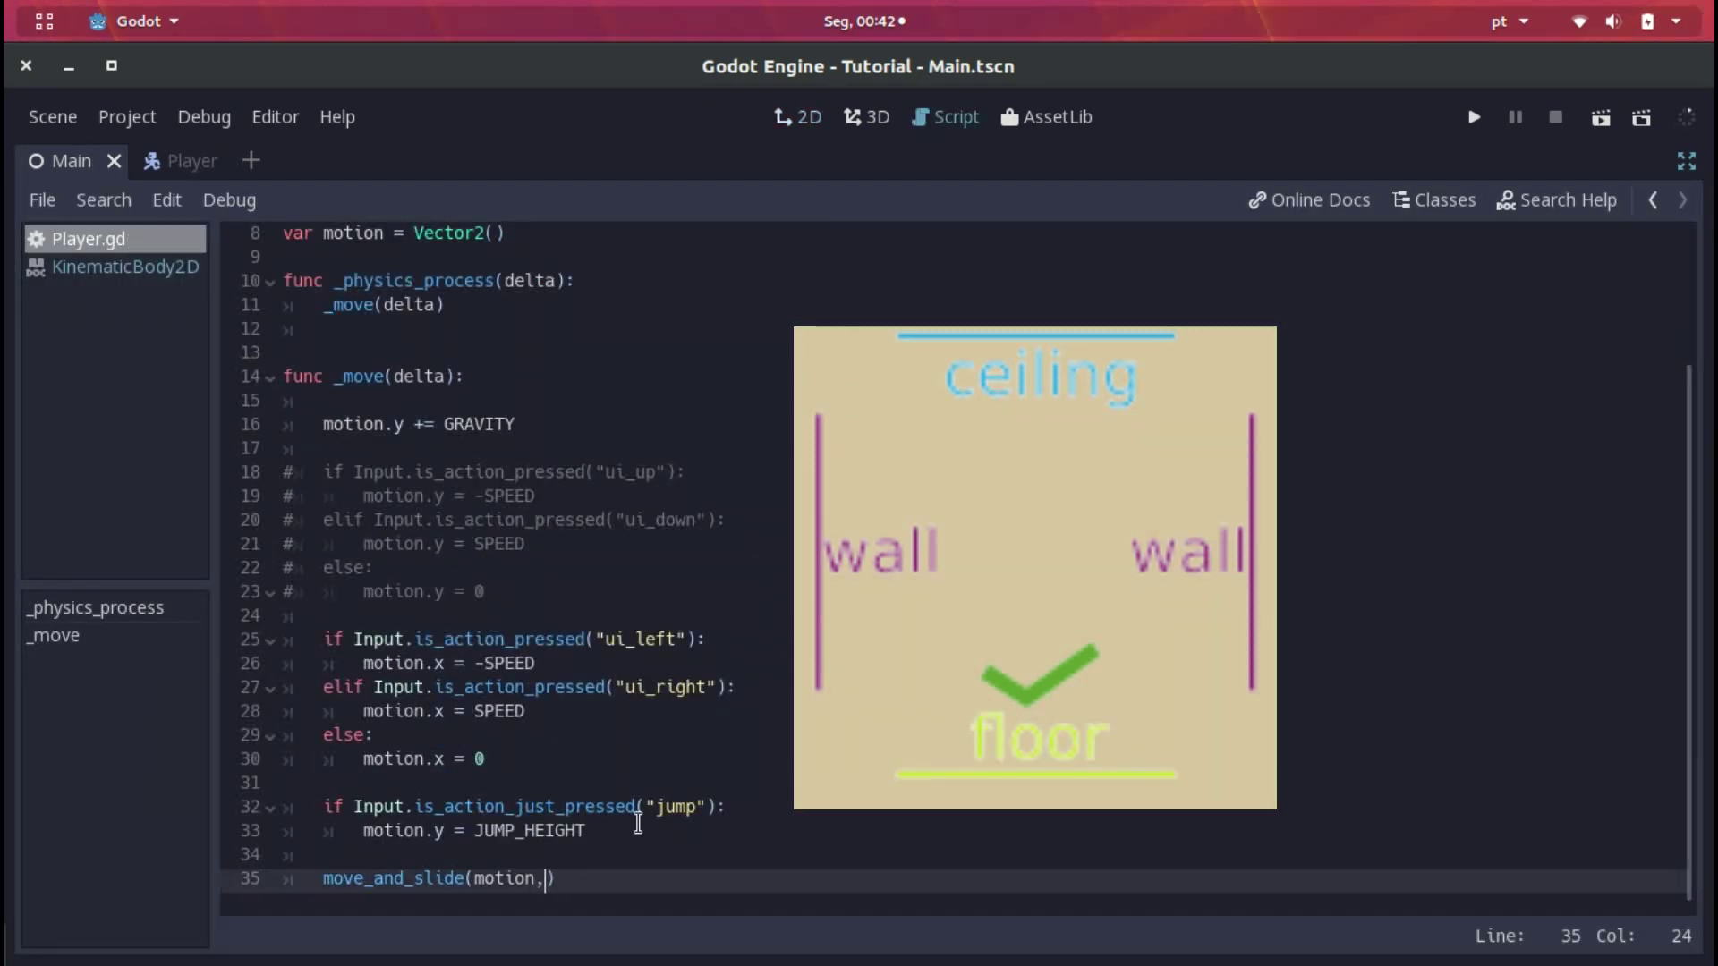
type(" NORMAL")
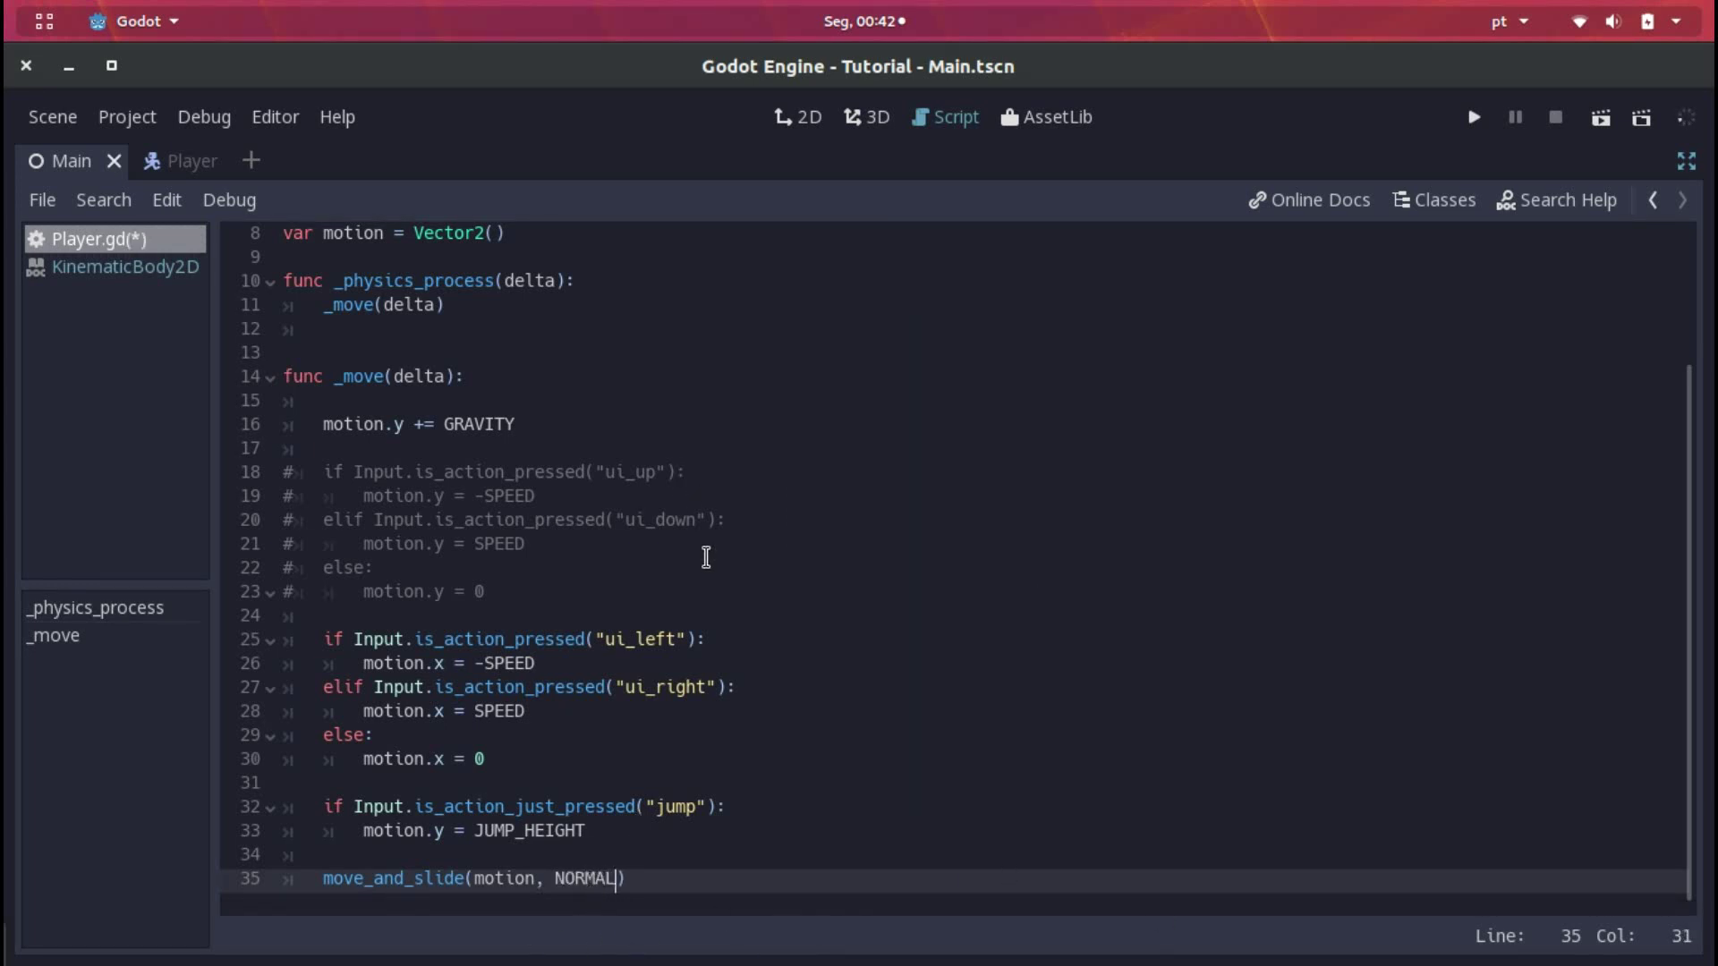
key("F5")
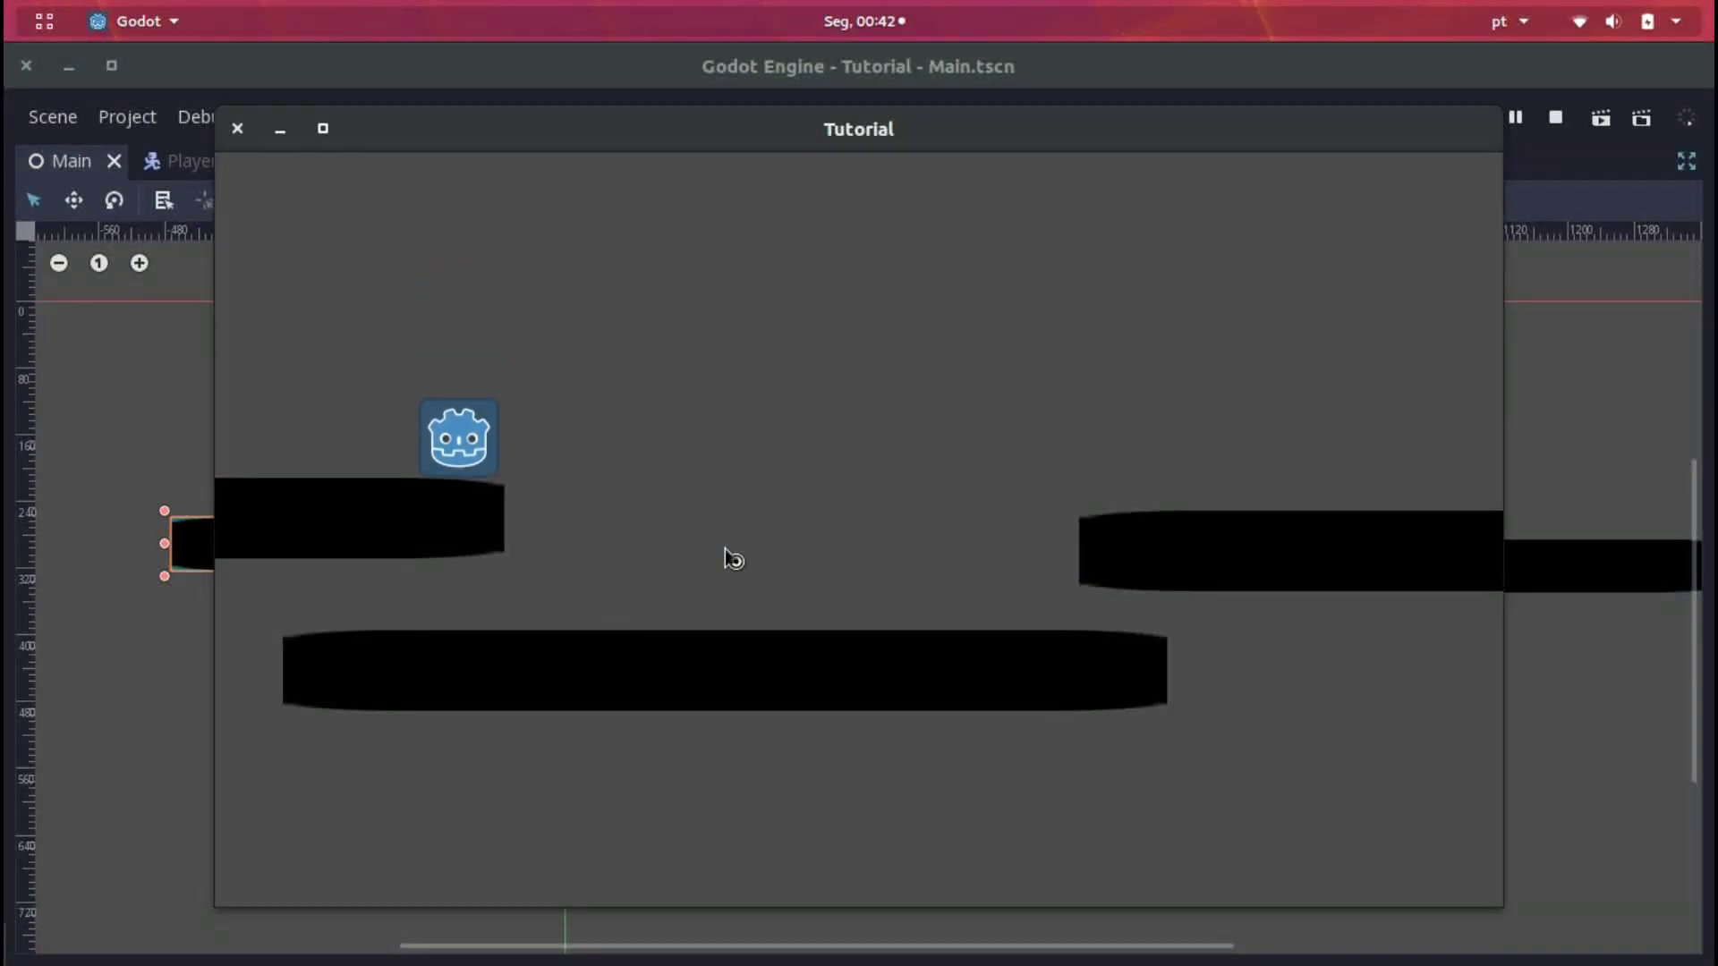
Walk the player right along the lower platform, stop the game, and return to Player.gd
key("Right")
key("F8")
key("ctrl+F2")
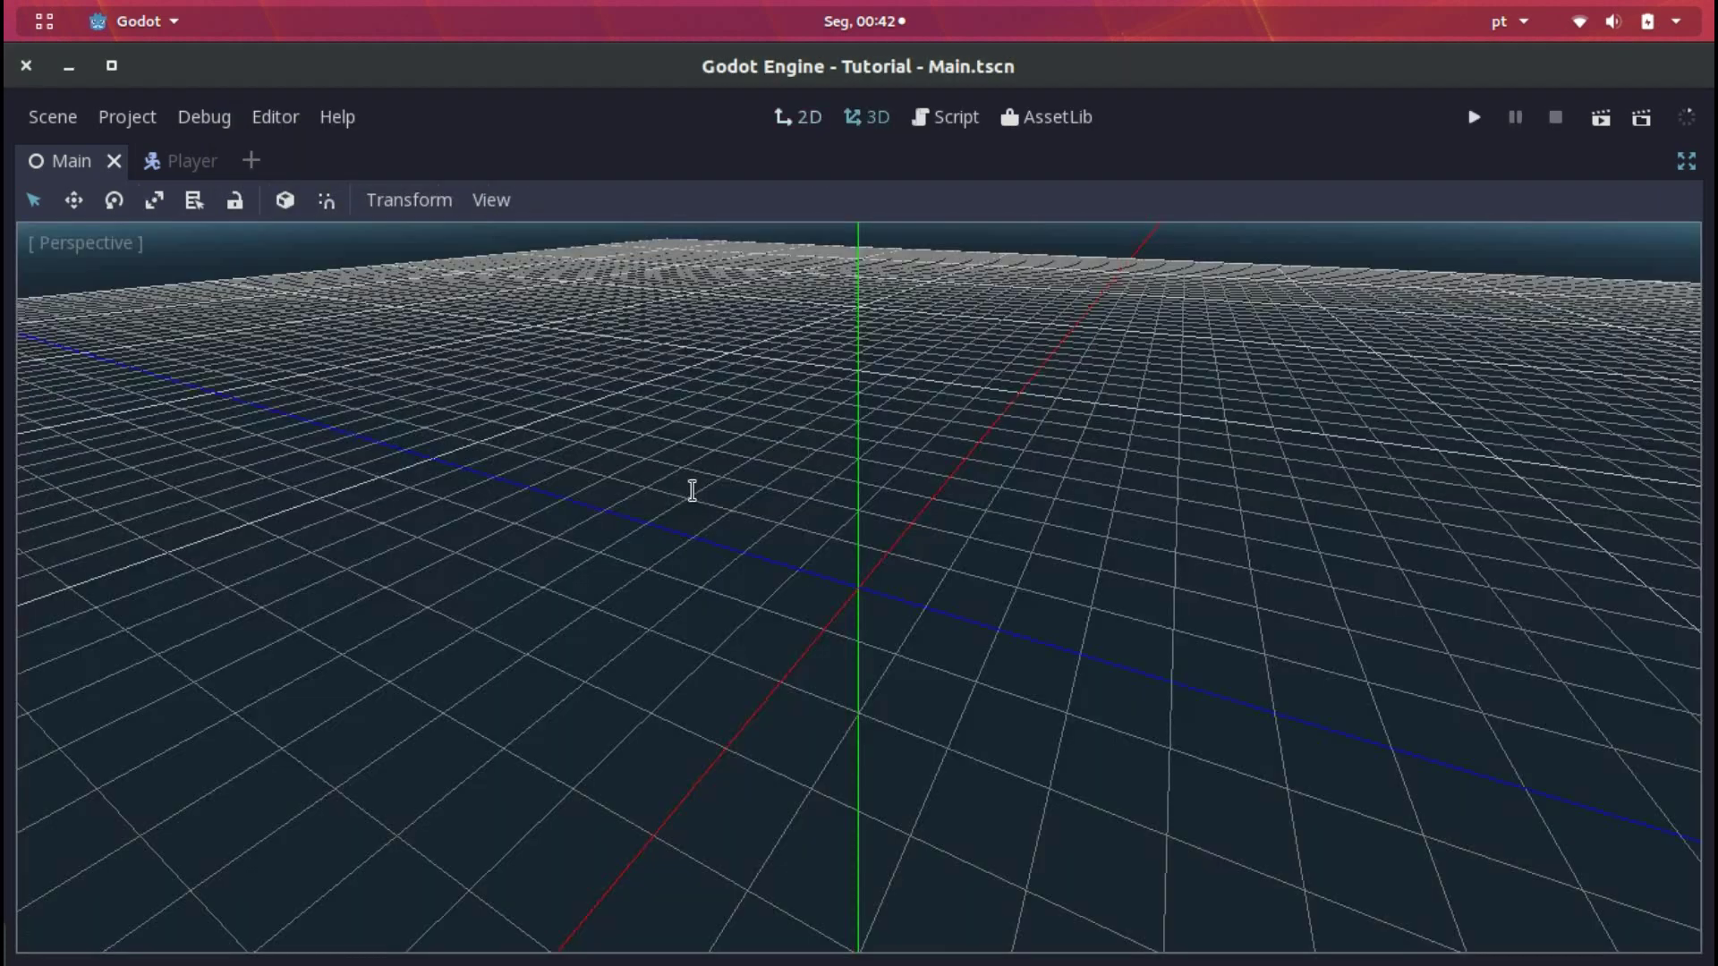
key("ctrl+F3")
scroll(684, 621, "up", 3)
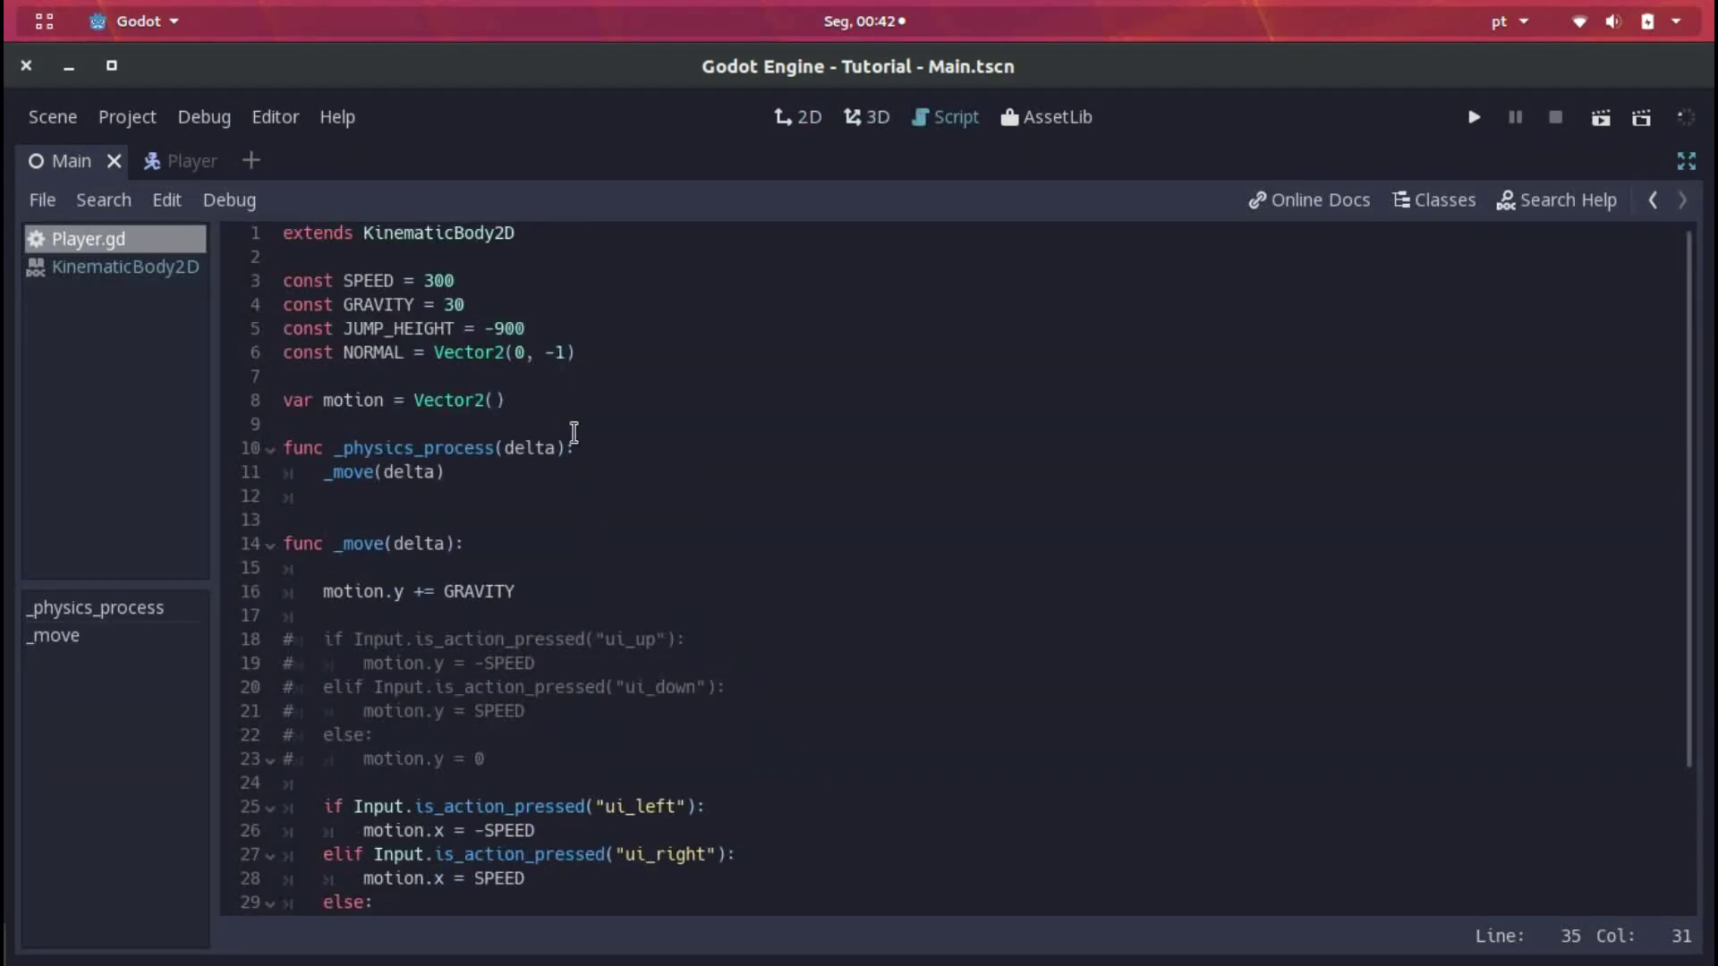
scroll(586, 519, "down", 3)
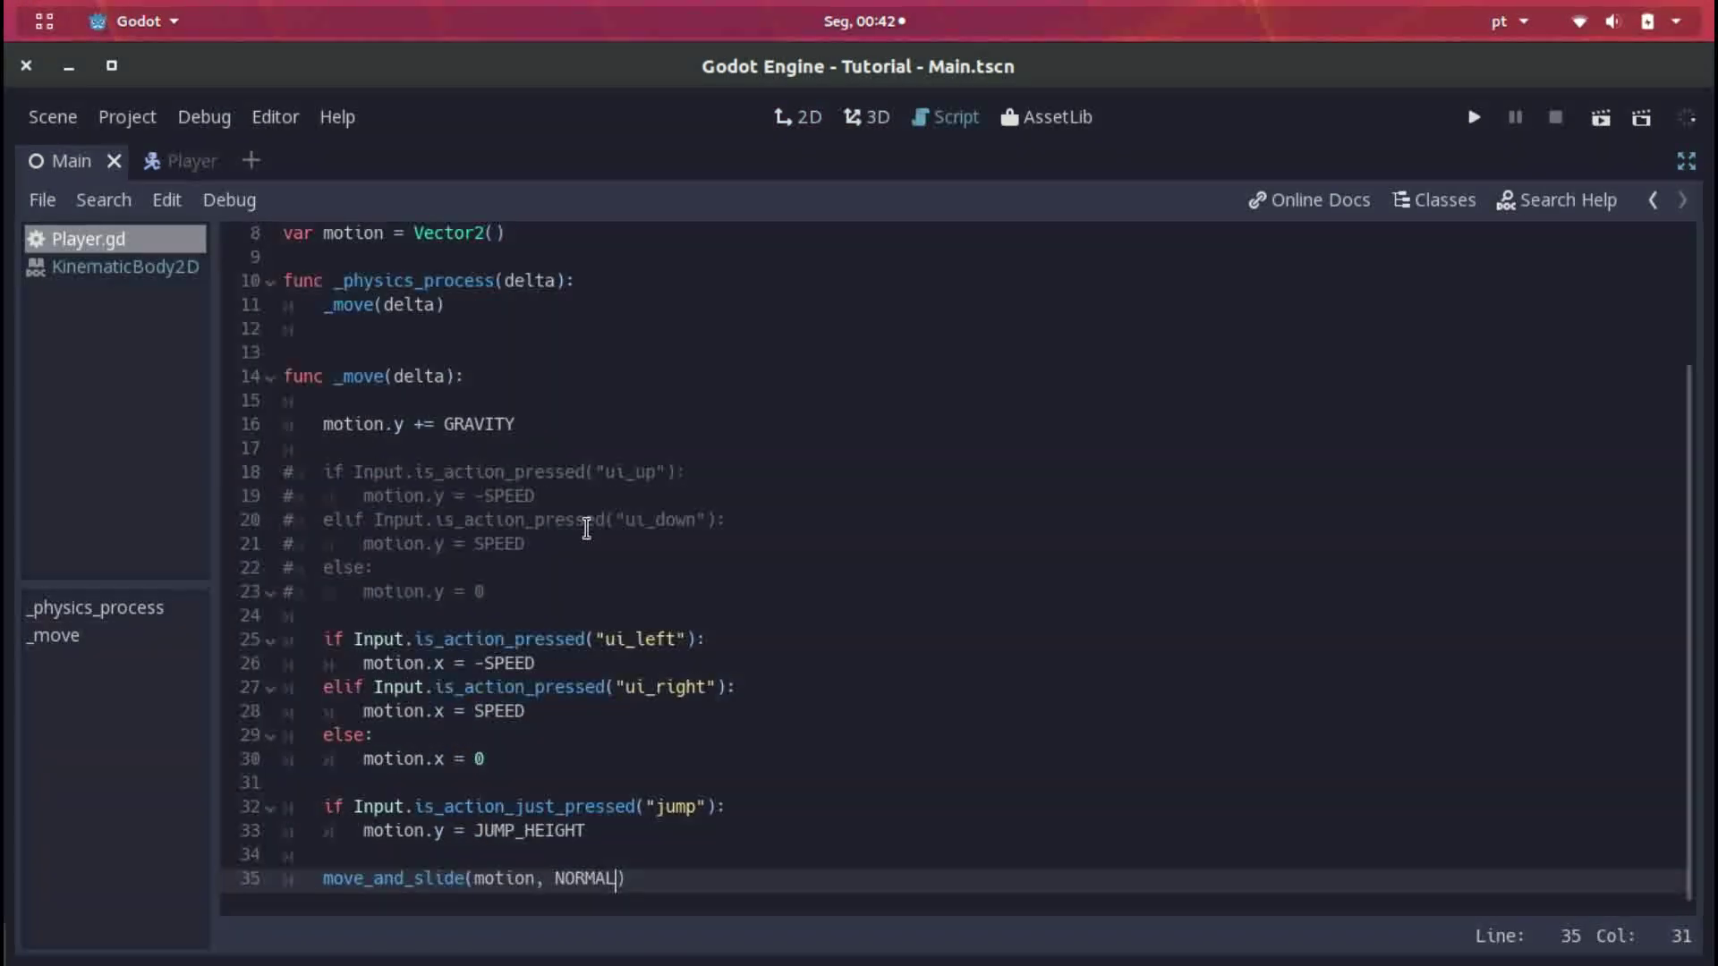
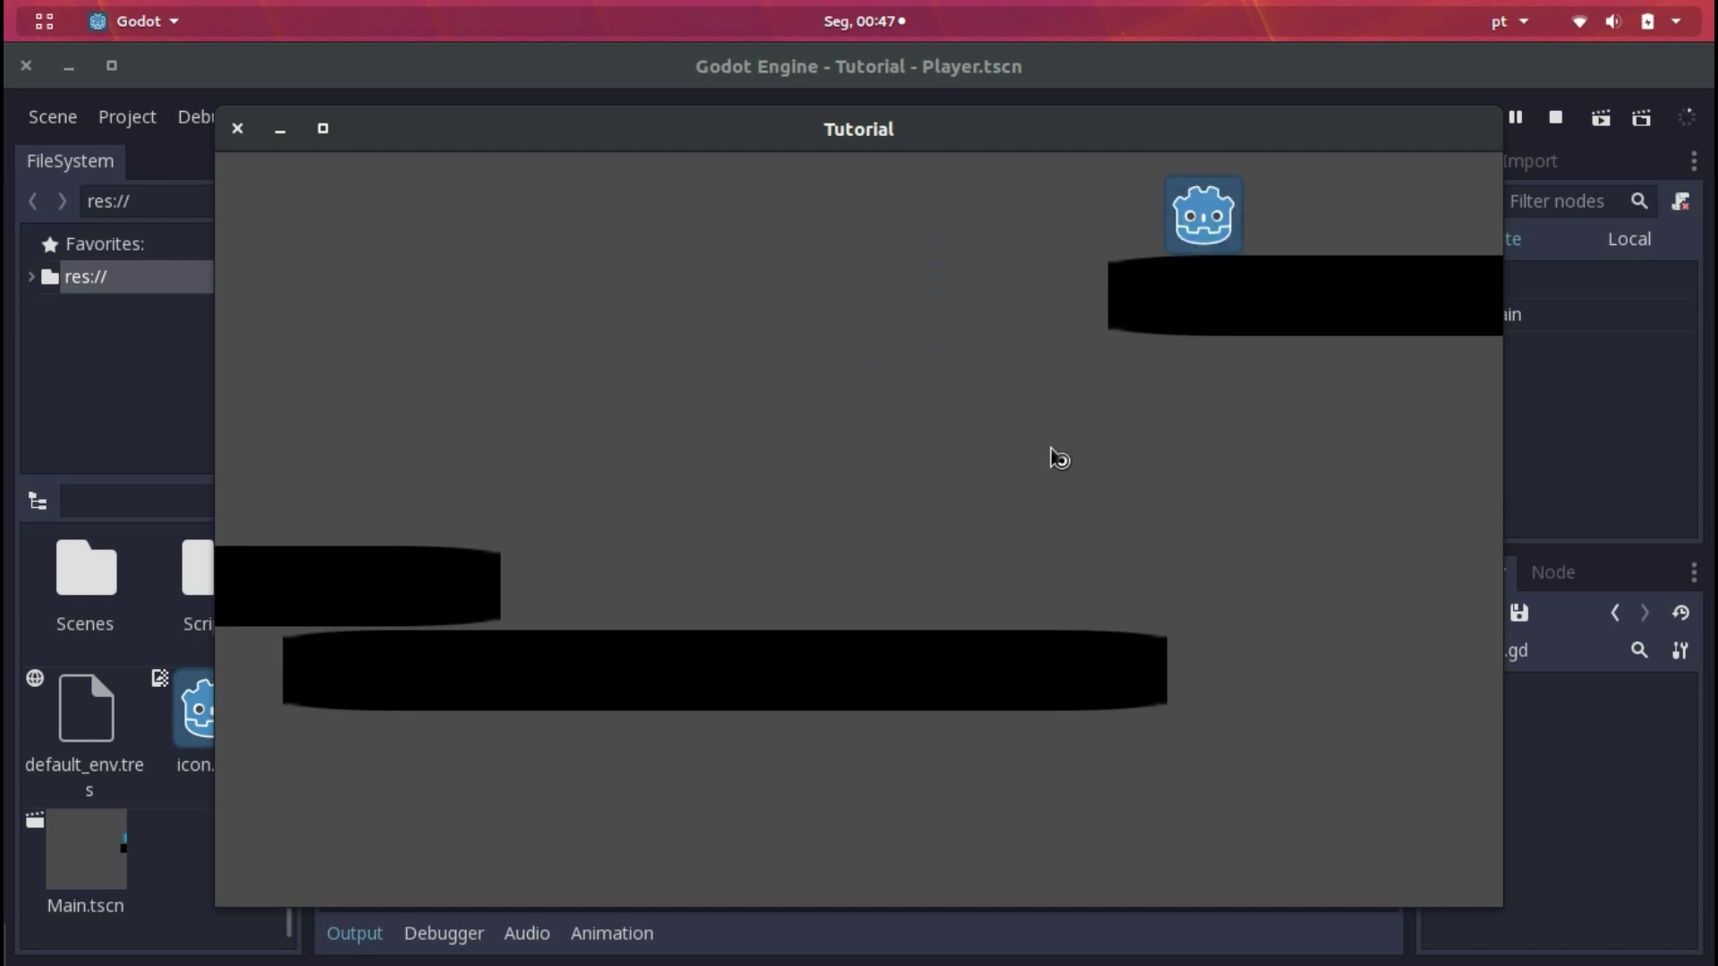
Try the player's left movement and jump in the running game, then close it with Alt+F4
key("Left")
key("Up")
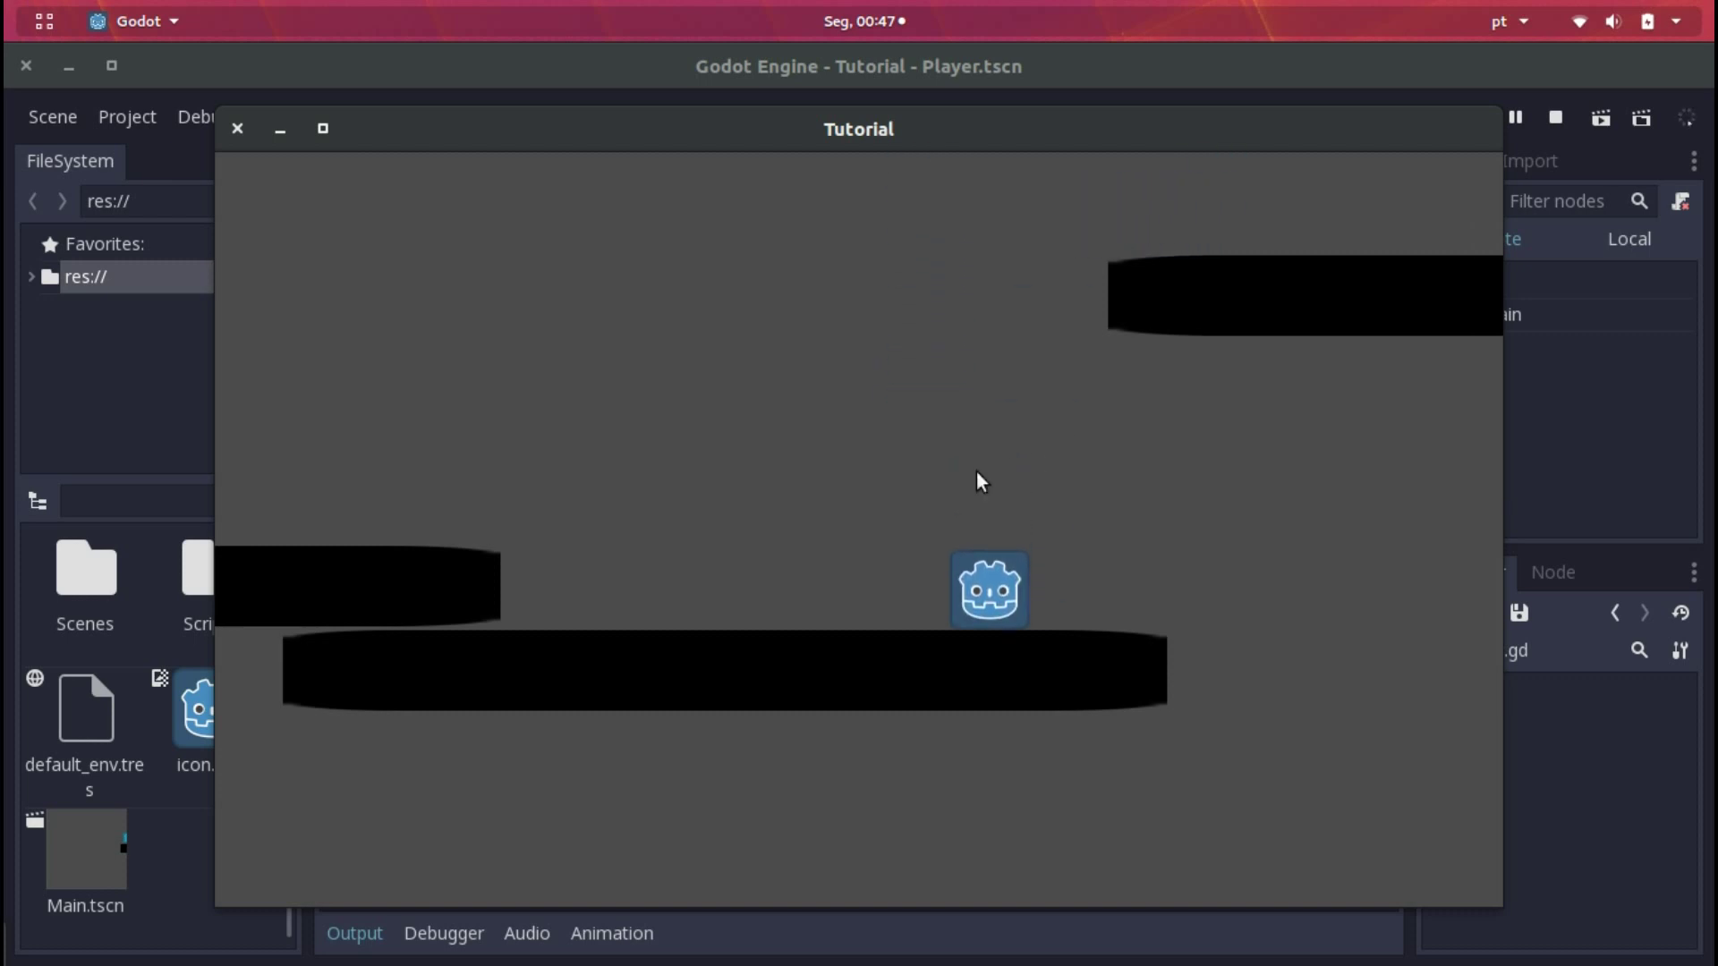
key("alt+F4")
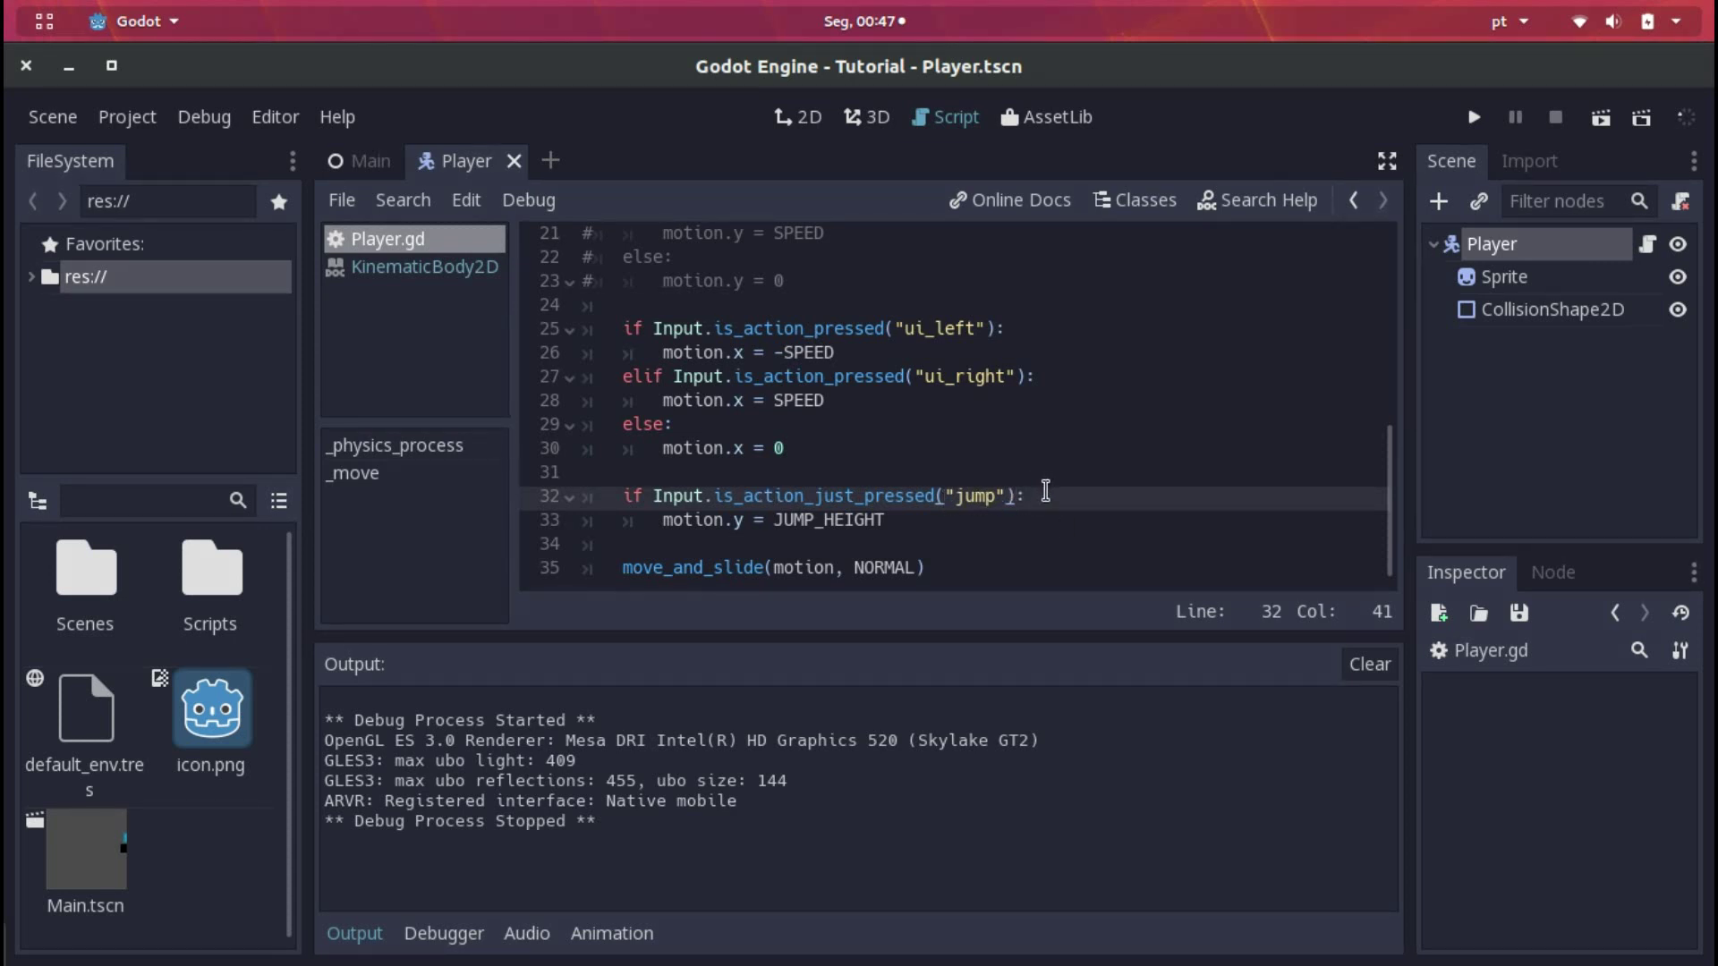
Append 'and is_on_floor()' to the jump condition on line 32 of Player.gd
left_click(1005, 498)
type("and is_on_floo")
type("r()")
double_click(1036, 504)
type("&&")
key("BackSpace")
key("BackSpace")
type("and")
left_click(762, 496)
Pan over the Main scene's platforms in the 2D view, then return to the Player script
key("ctrl+F1")
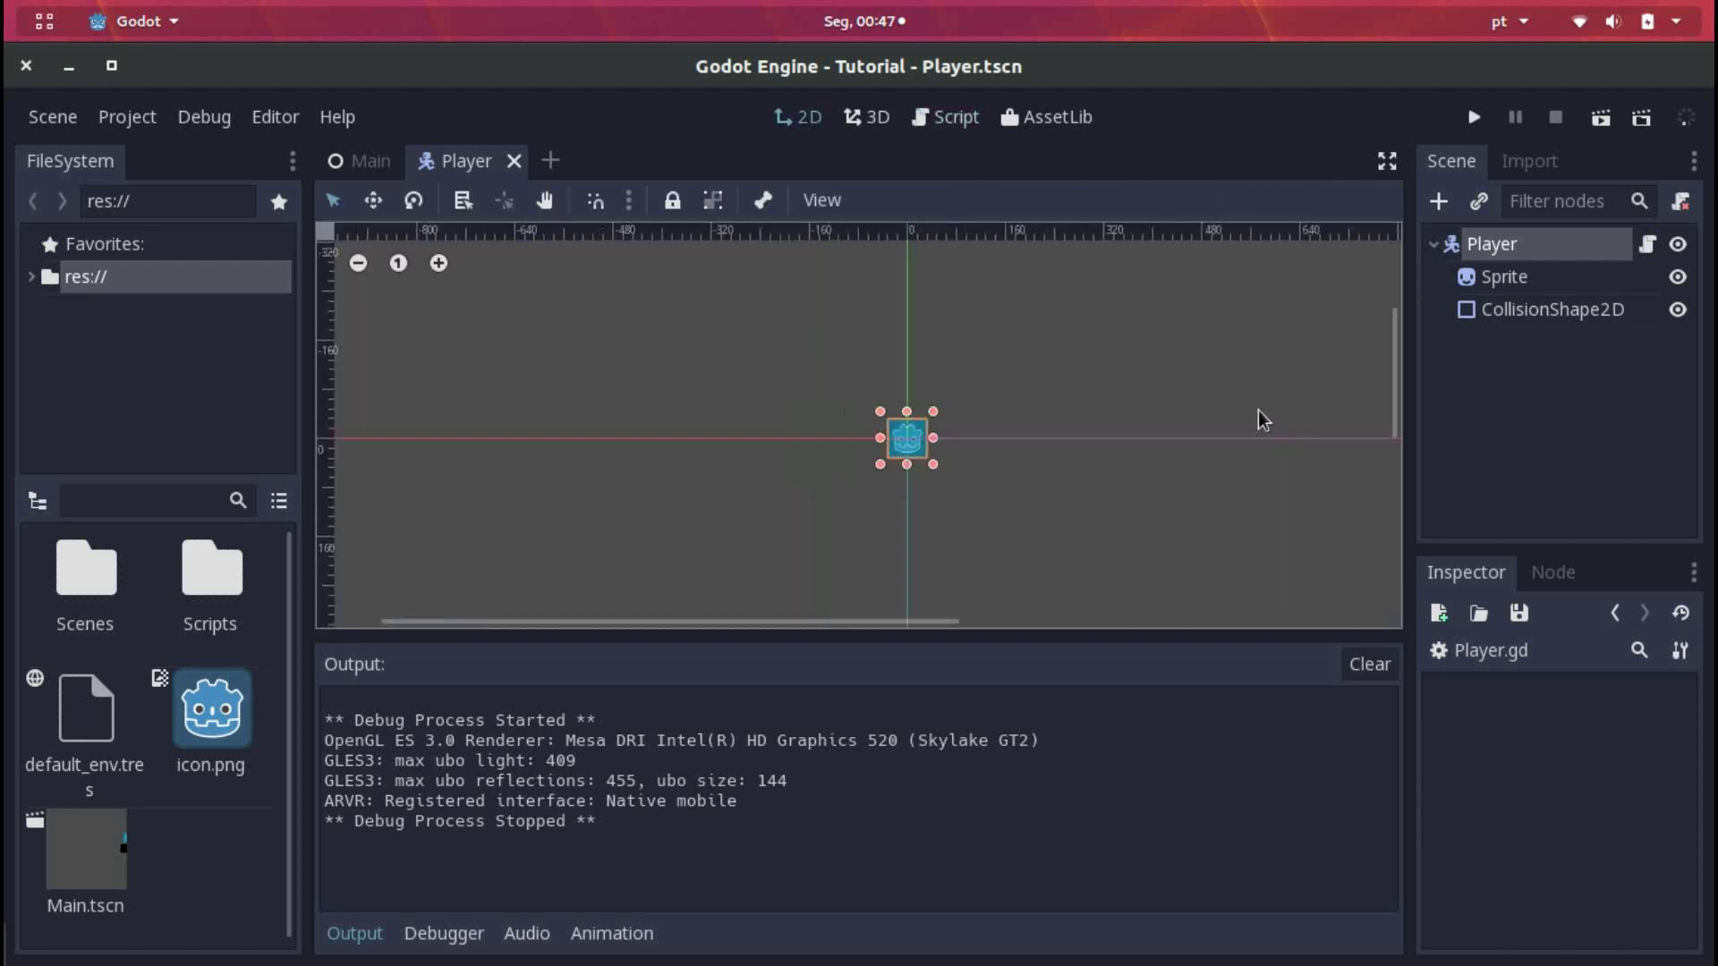
middle_click_drag(1258, 409, 712, 397)
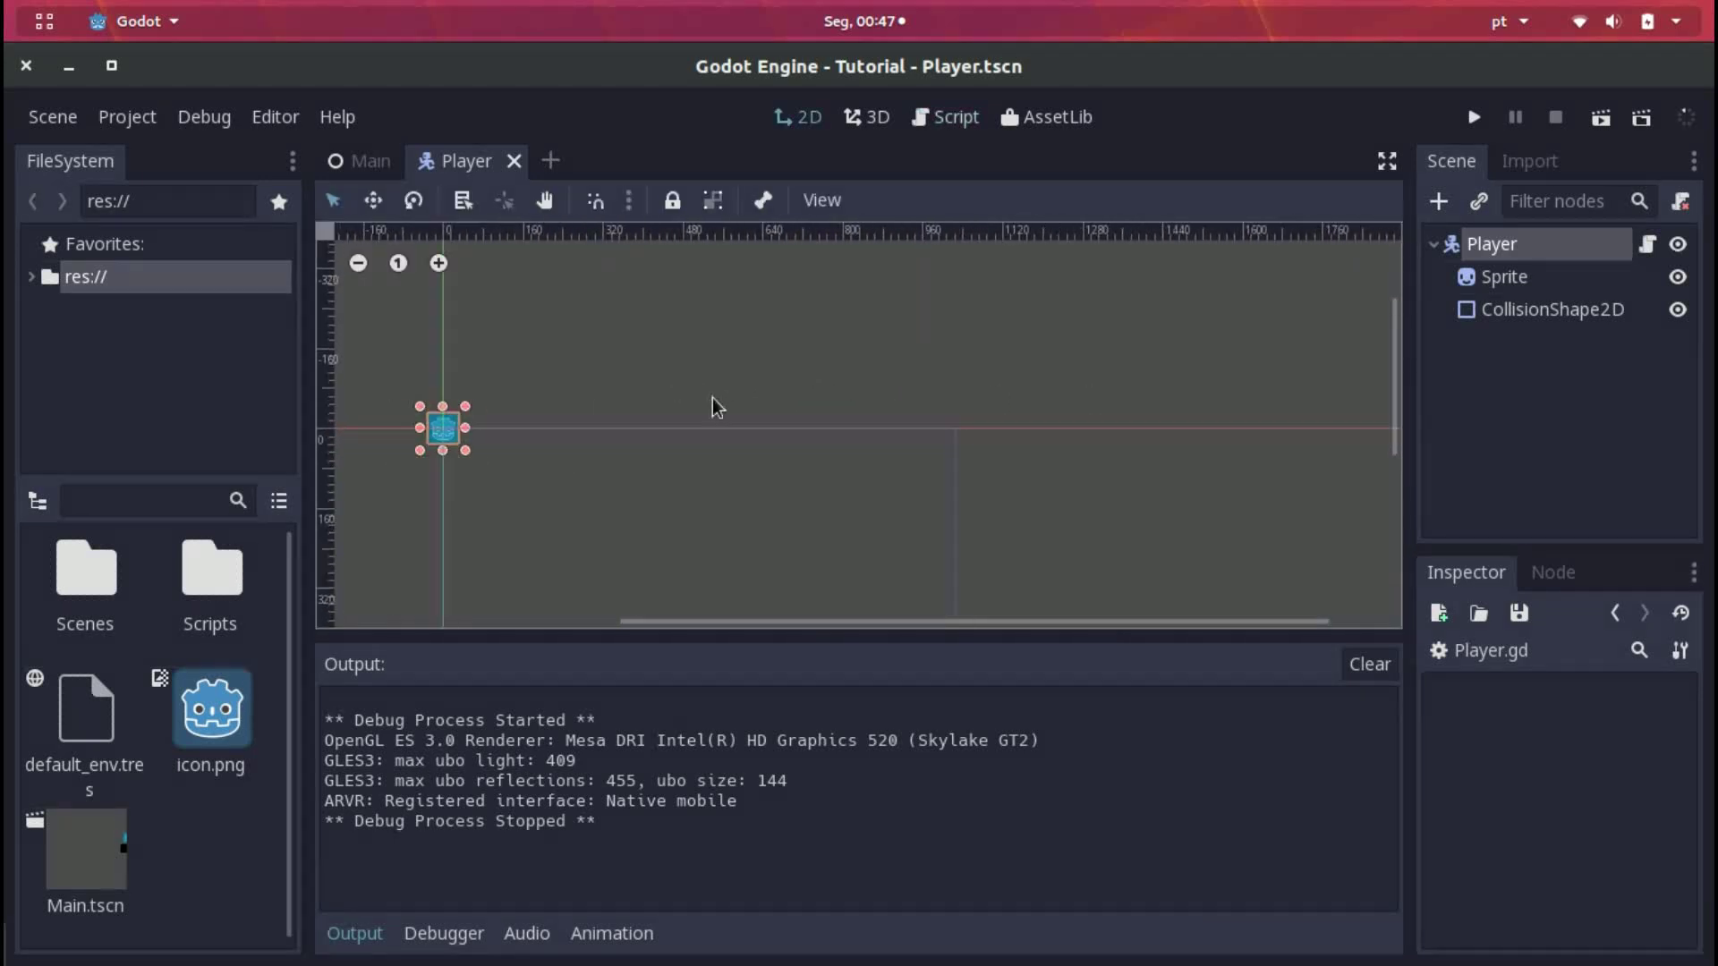
left_click(340, 161)
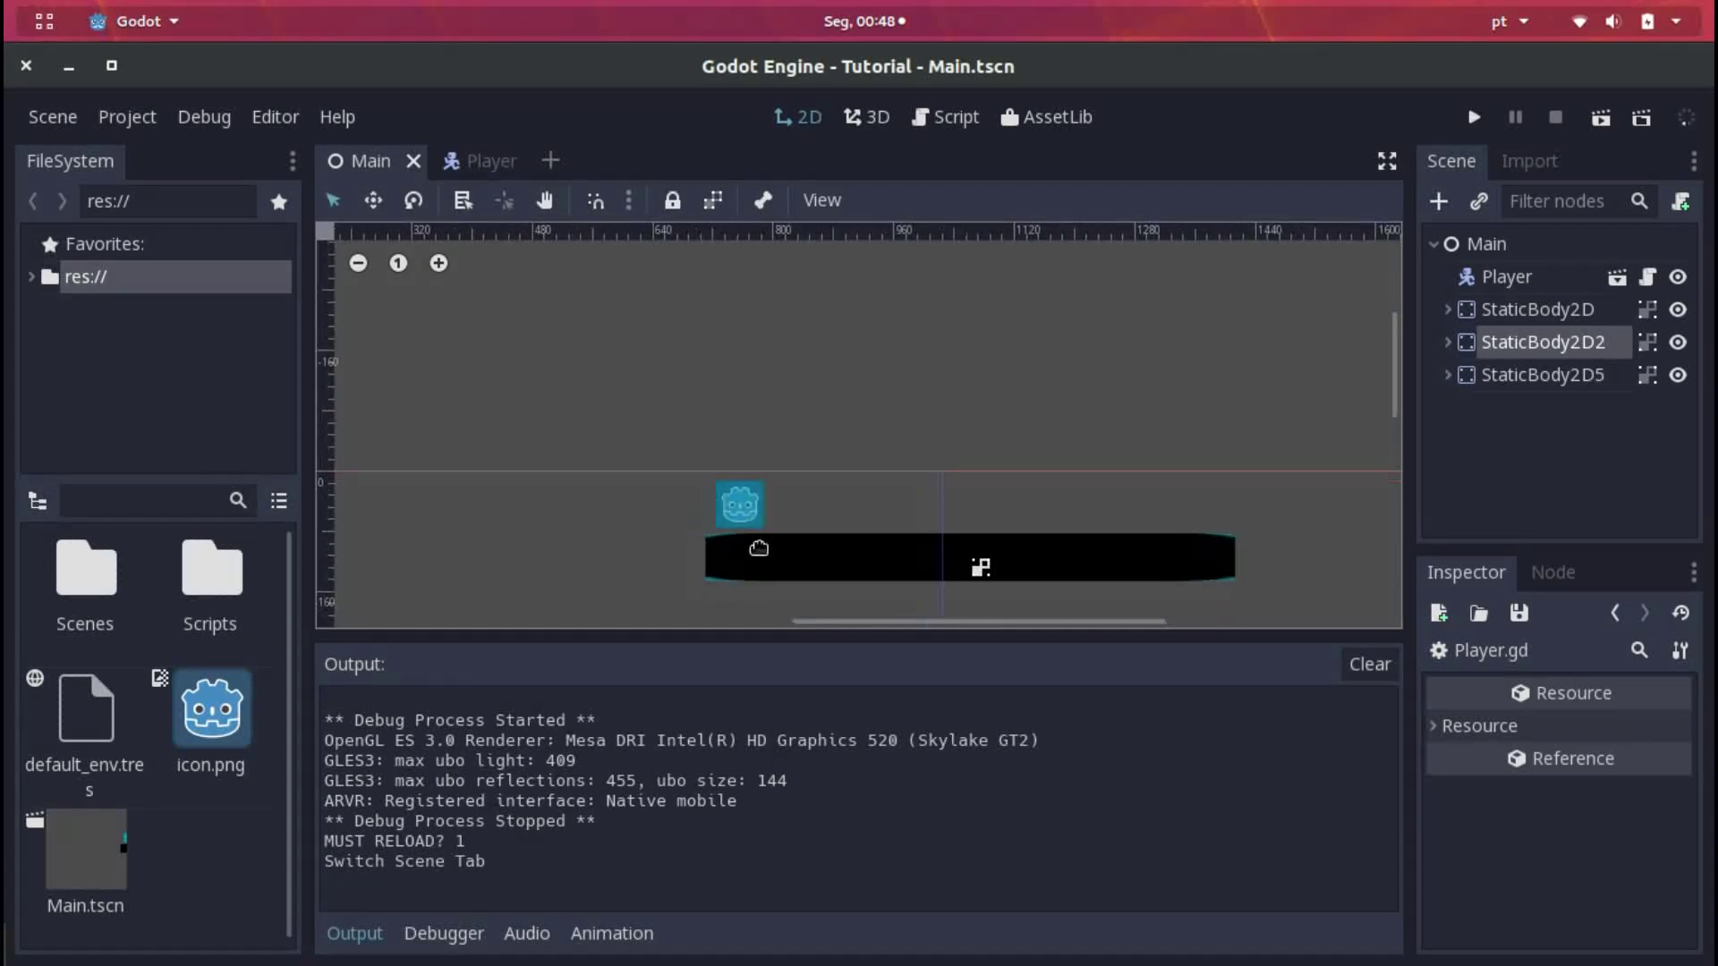
middle_click_drag(755, 548, 1035, 348)
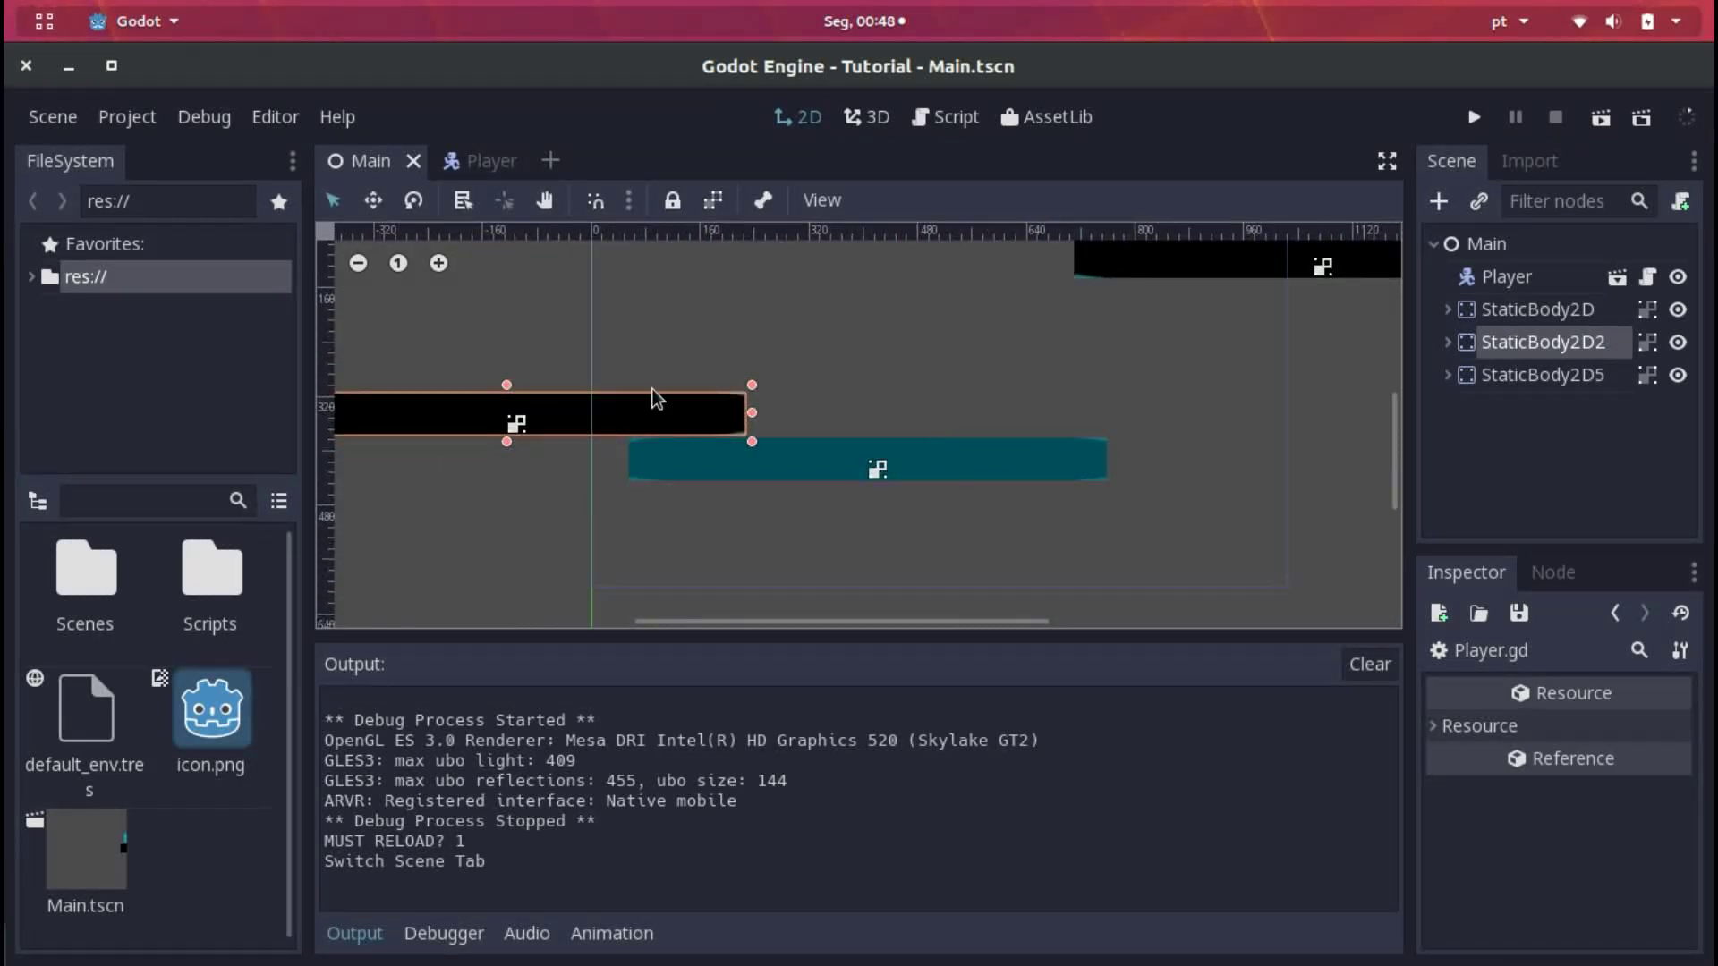
key("ctrl+F3")
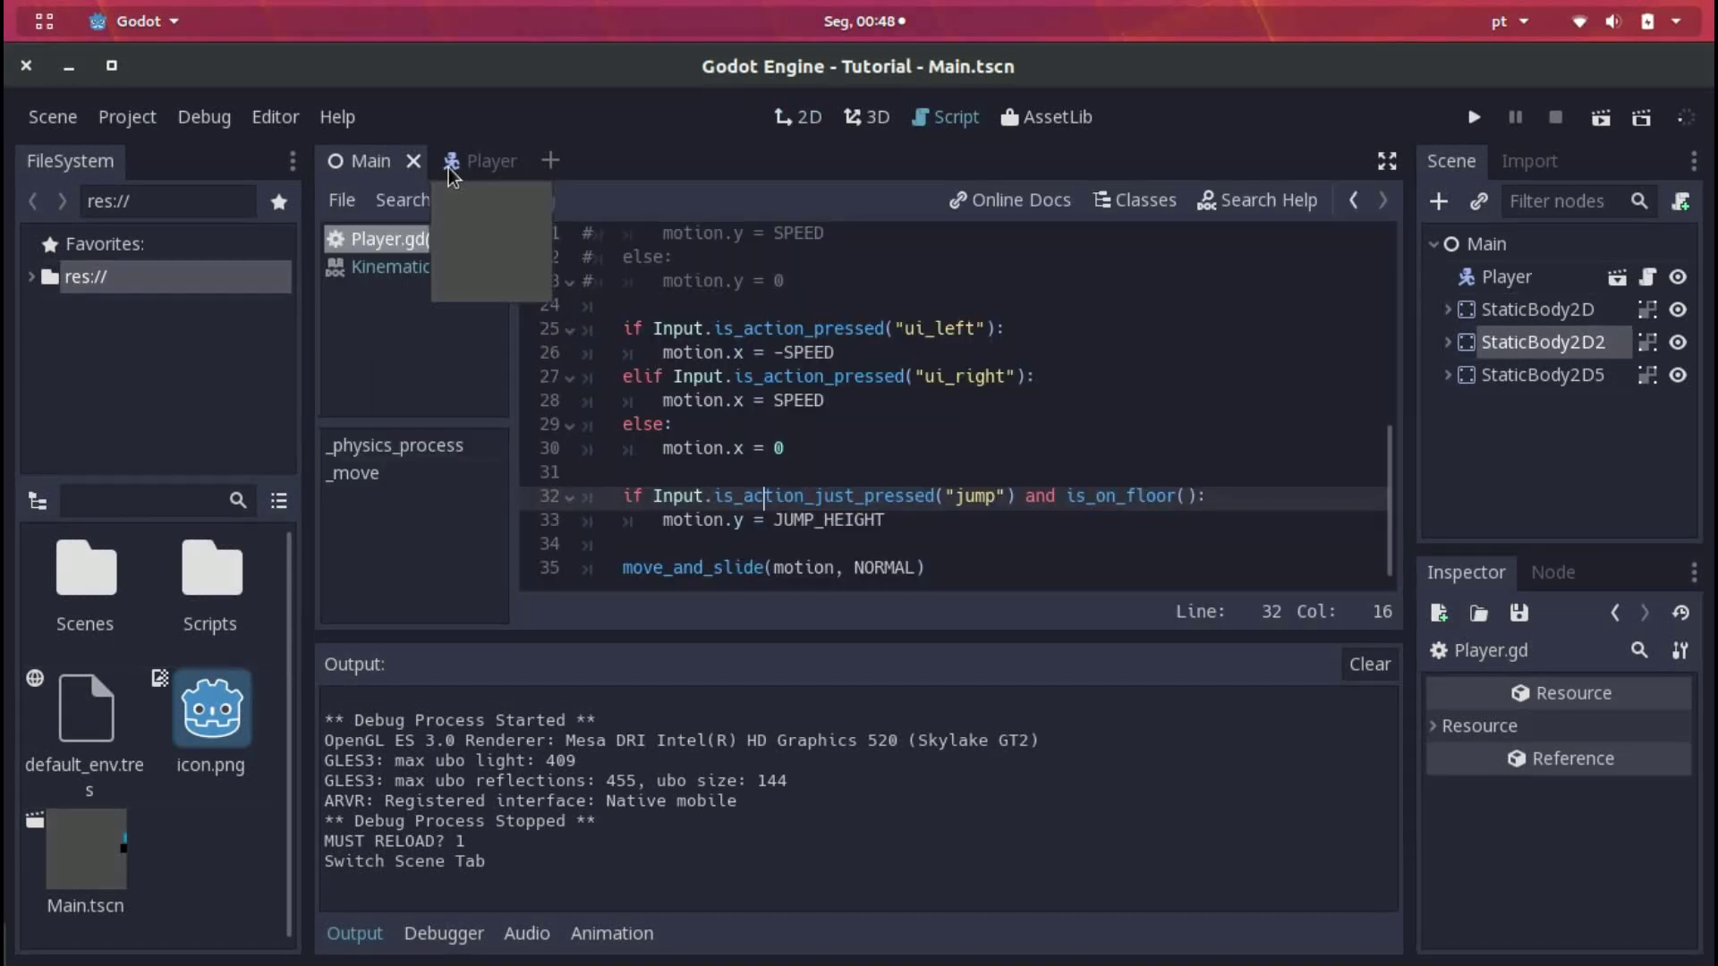
In the Player scene, change line 35 to 'motion = move_and_slide(motion, NORMAL)' and save
left_click(449, 169)
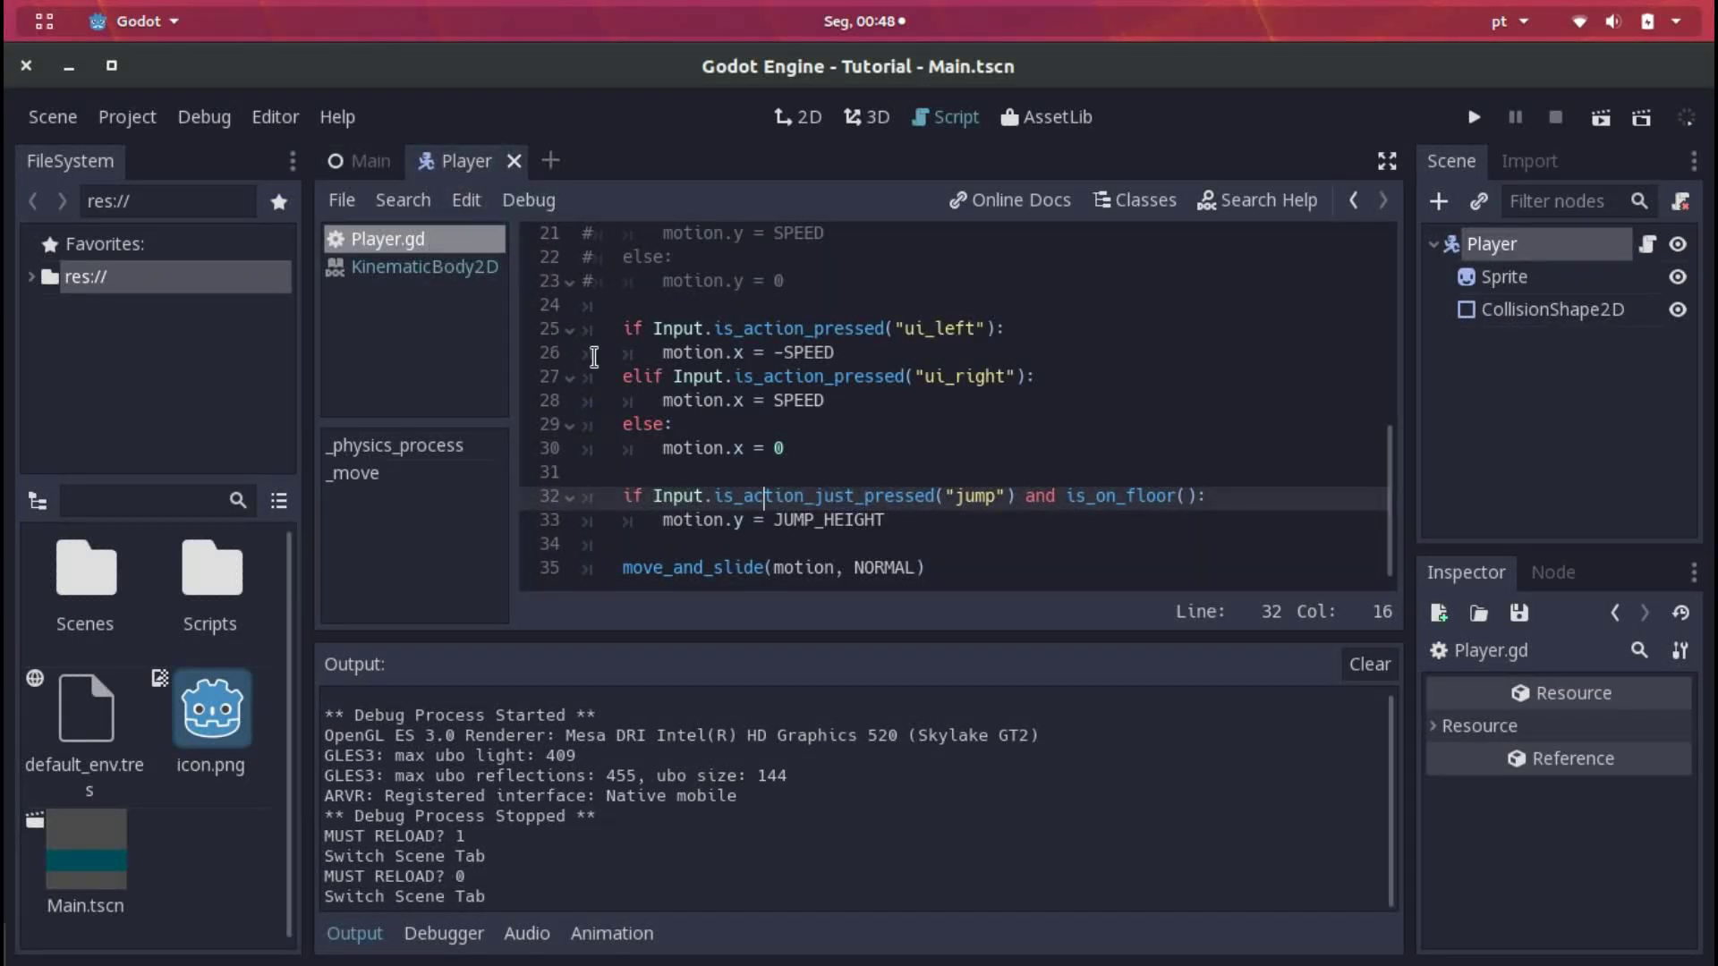
left_click(632, 569)
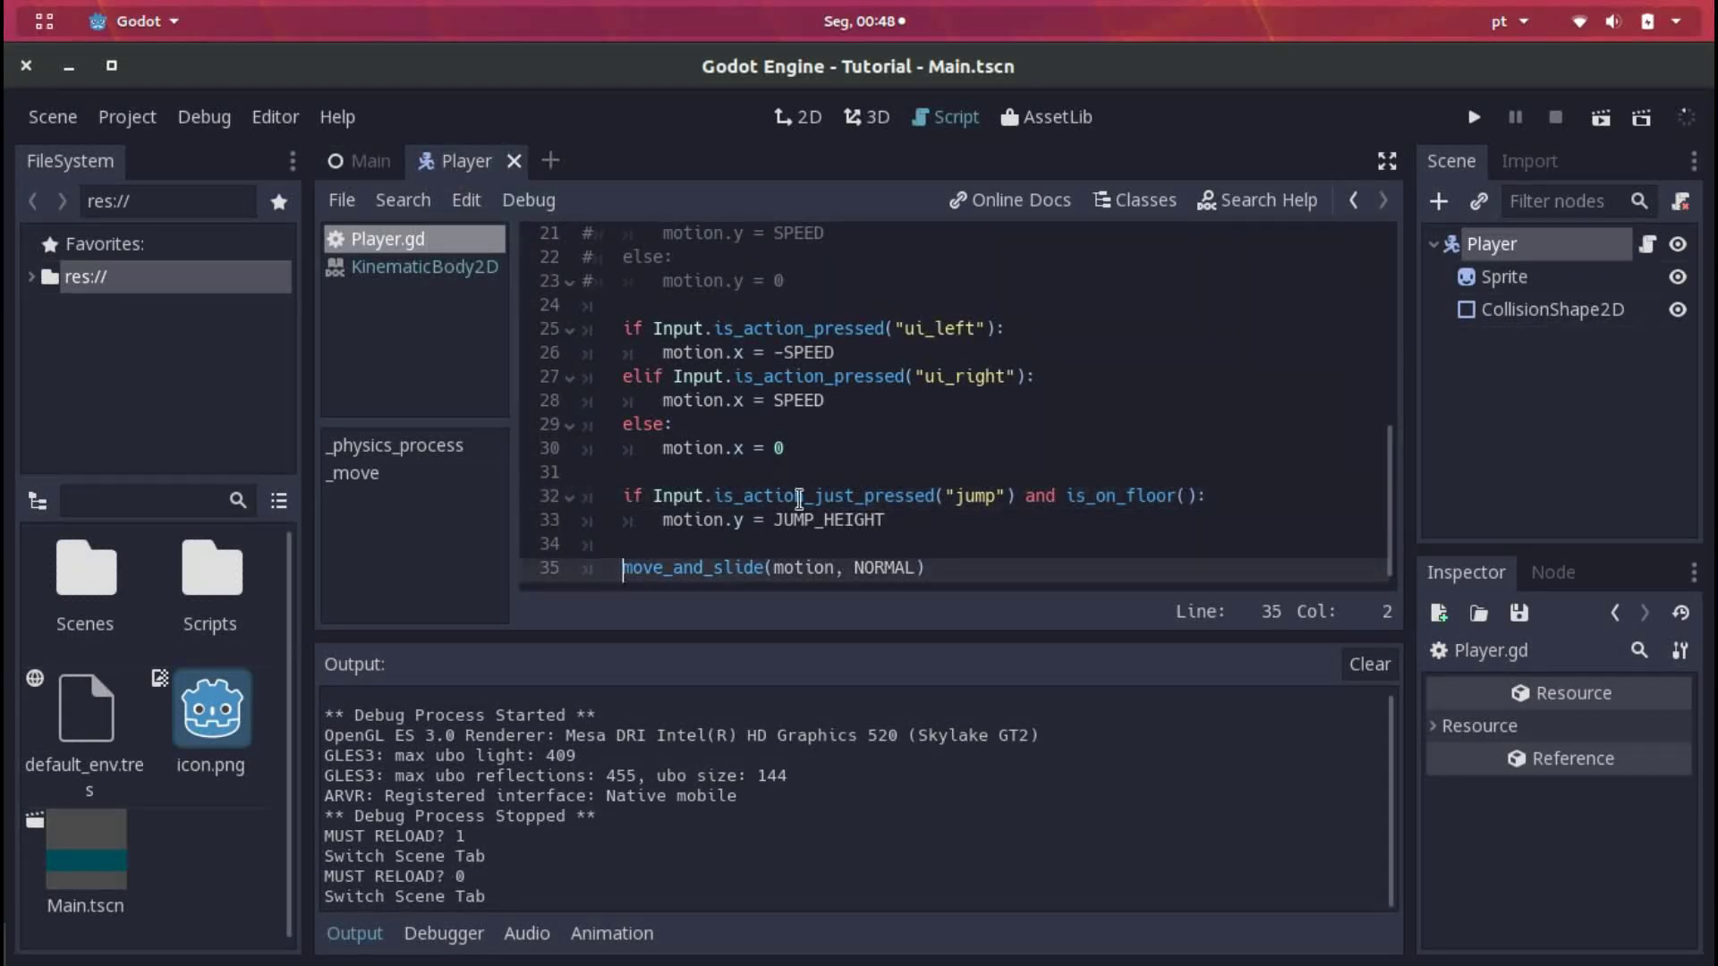
scroll(792, 506, "up", 3)
scroll(789, 511, "up", 4)
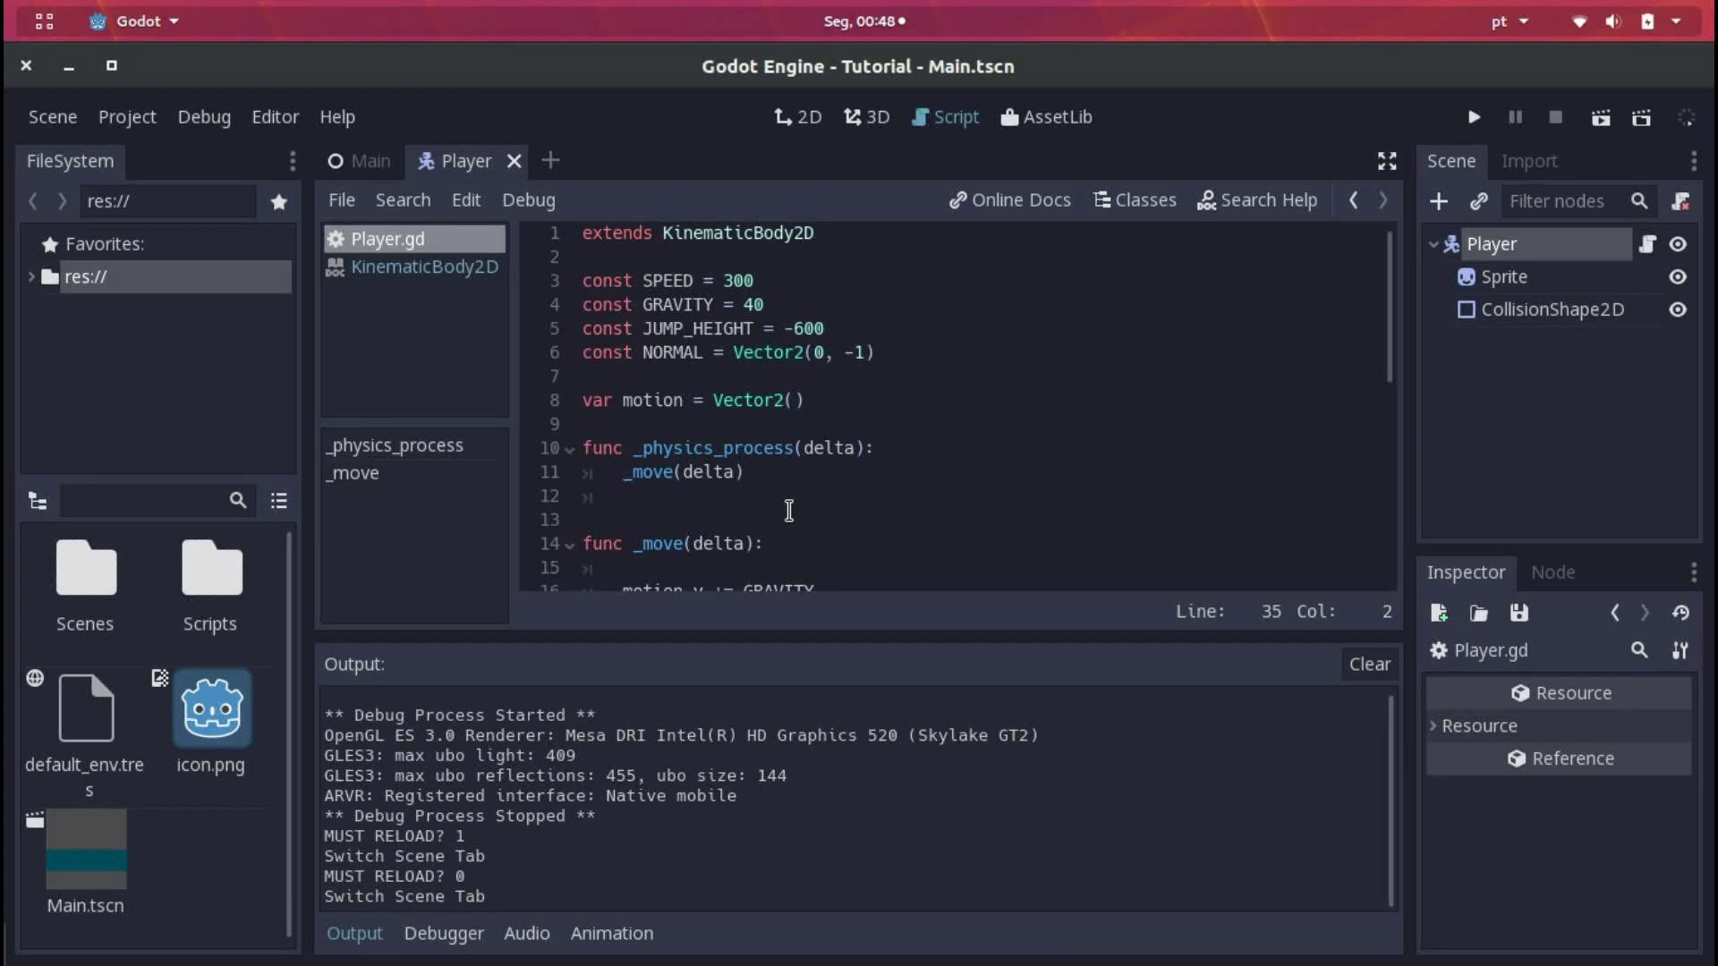
type(",p")
key("BackSpace")
key("BackSpace")
type("motion")
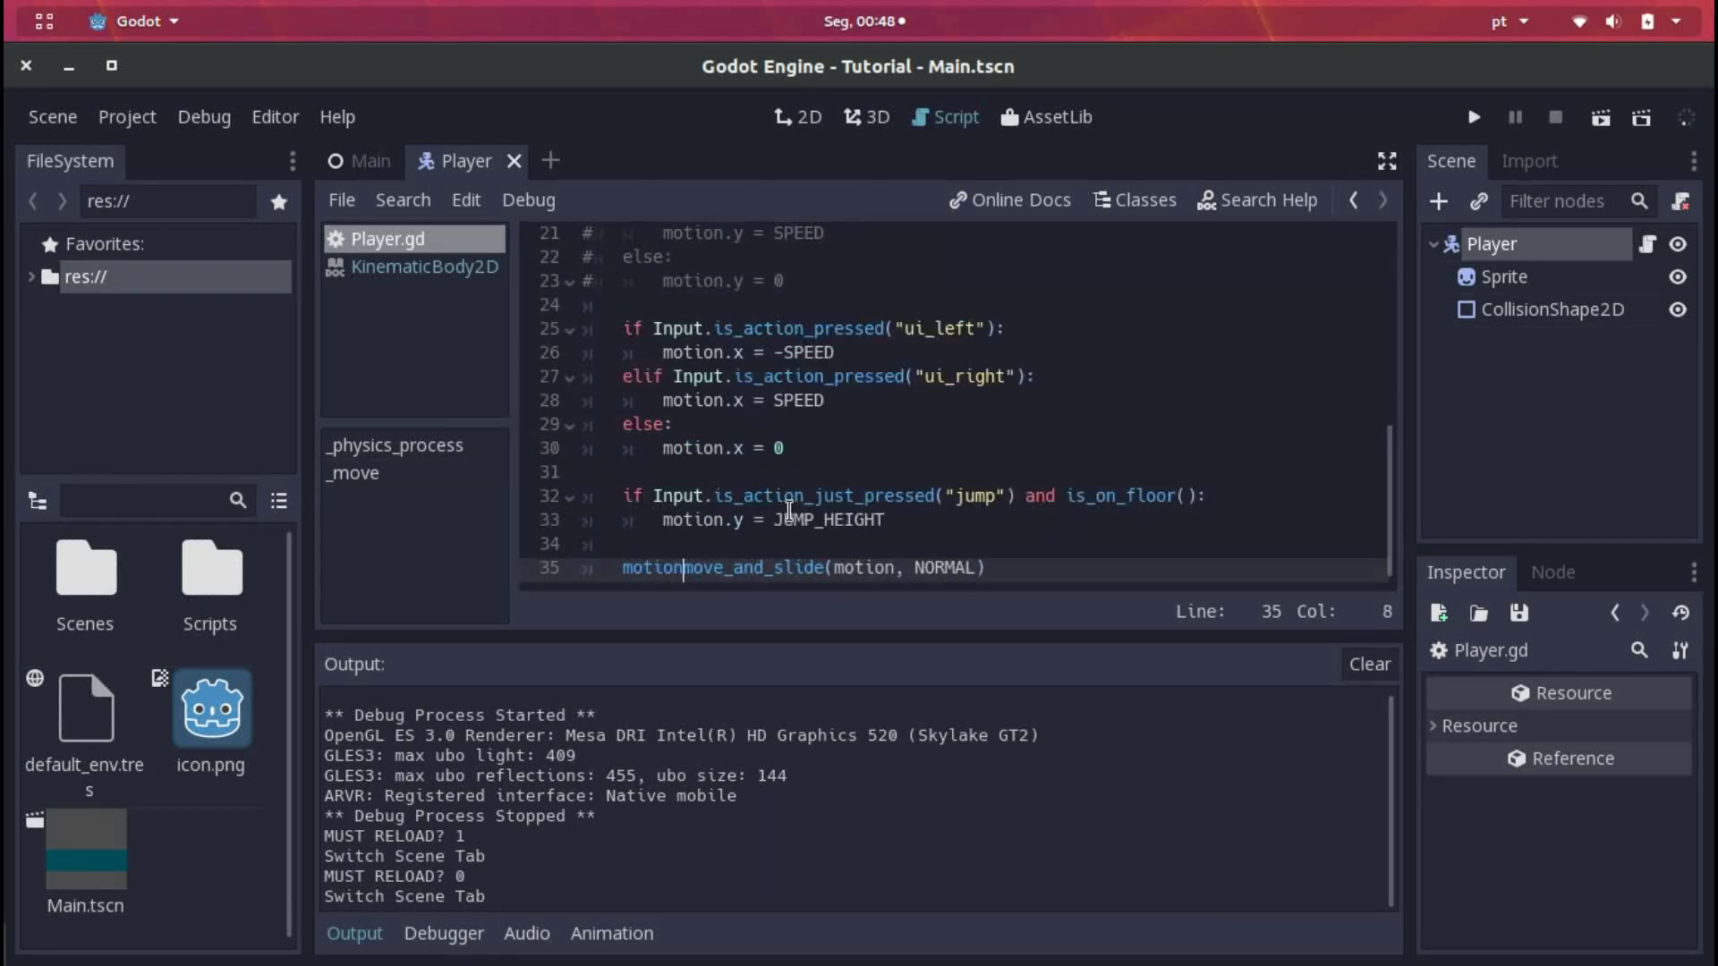
type(" =")
key("ctrl+s")
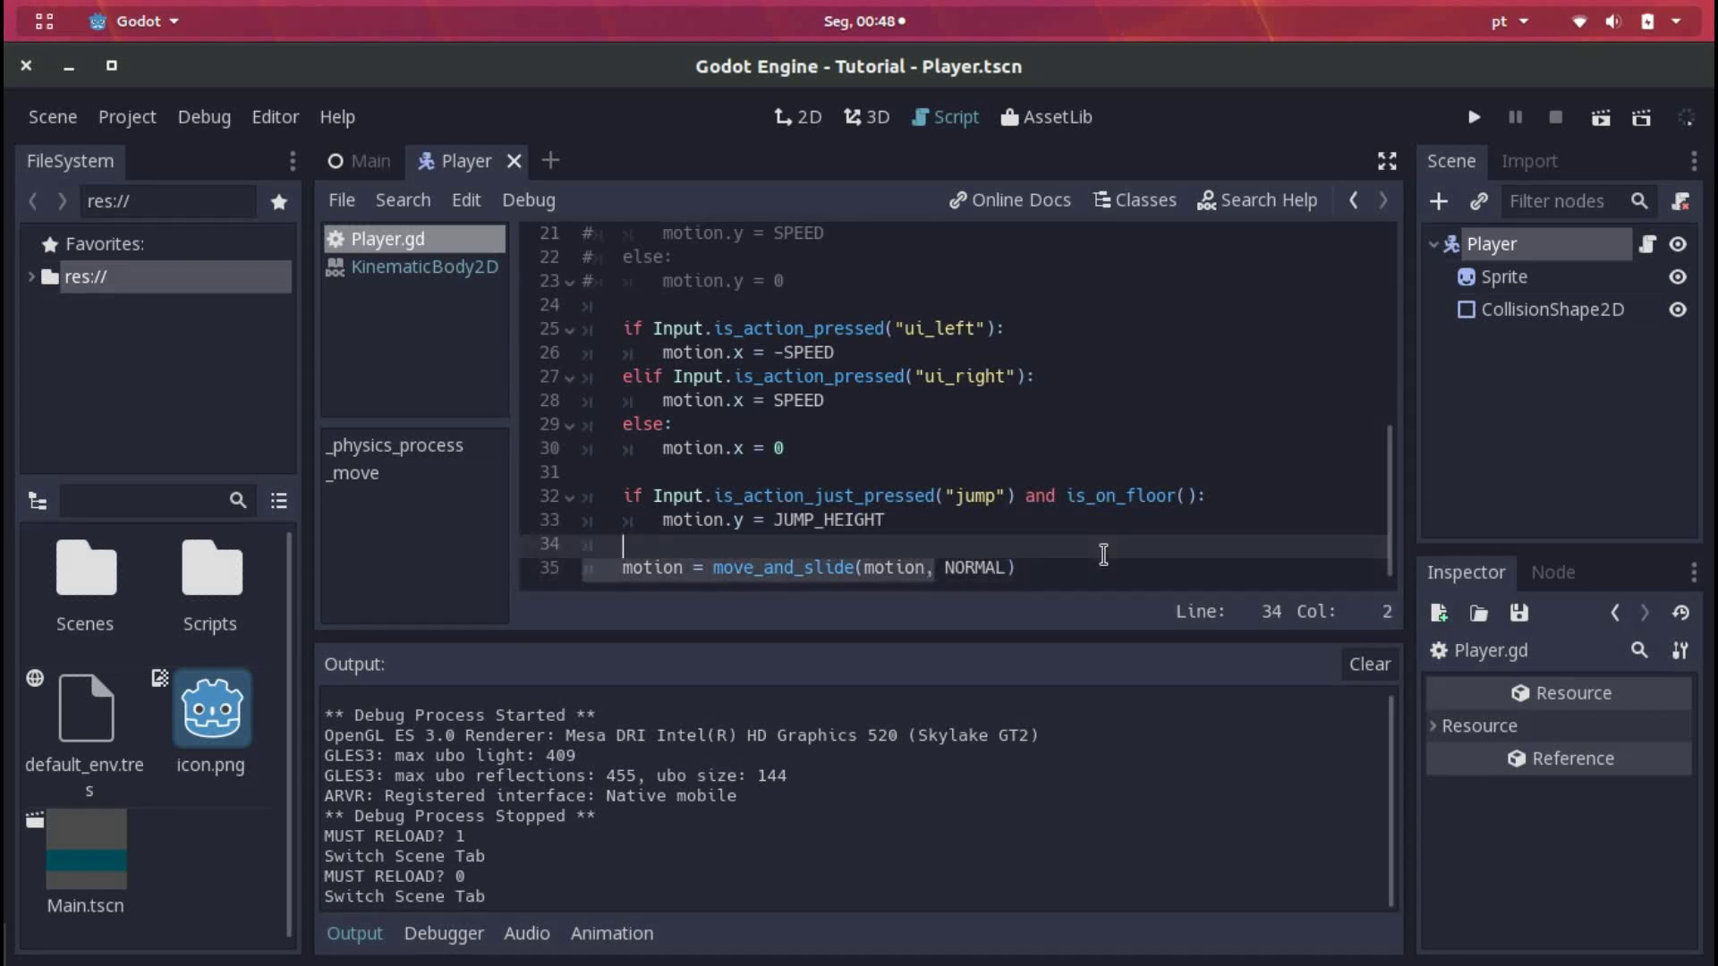
left_click(914, 568)
left_click_drag(936, 569, 969, 591)
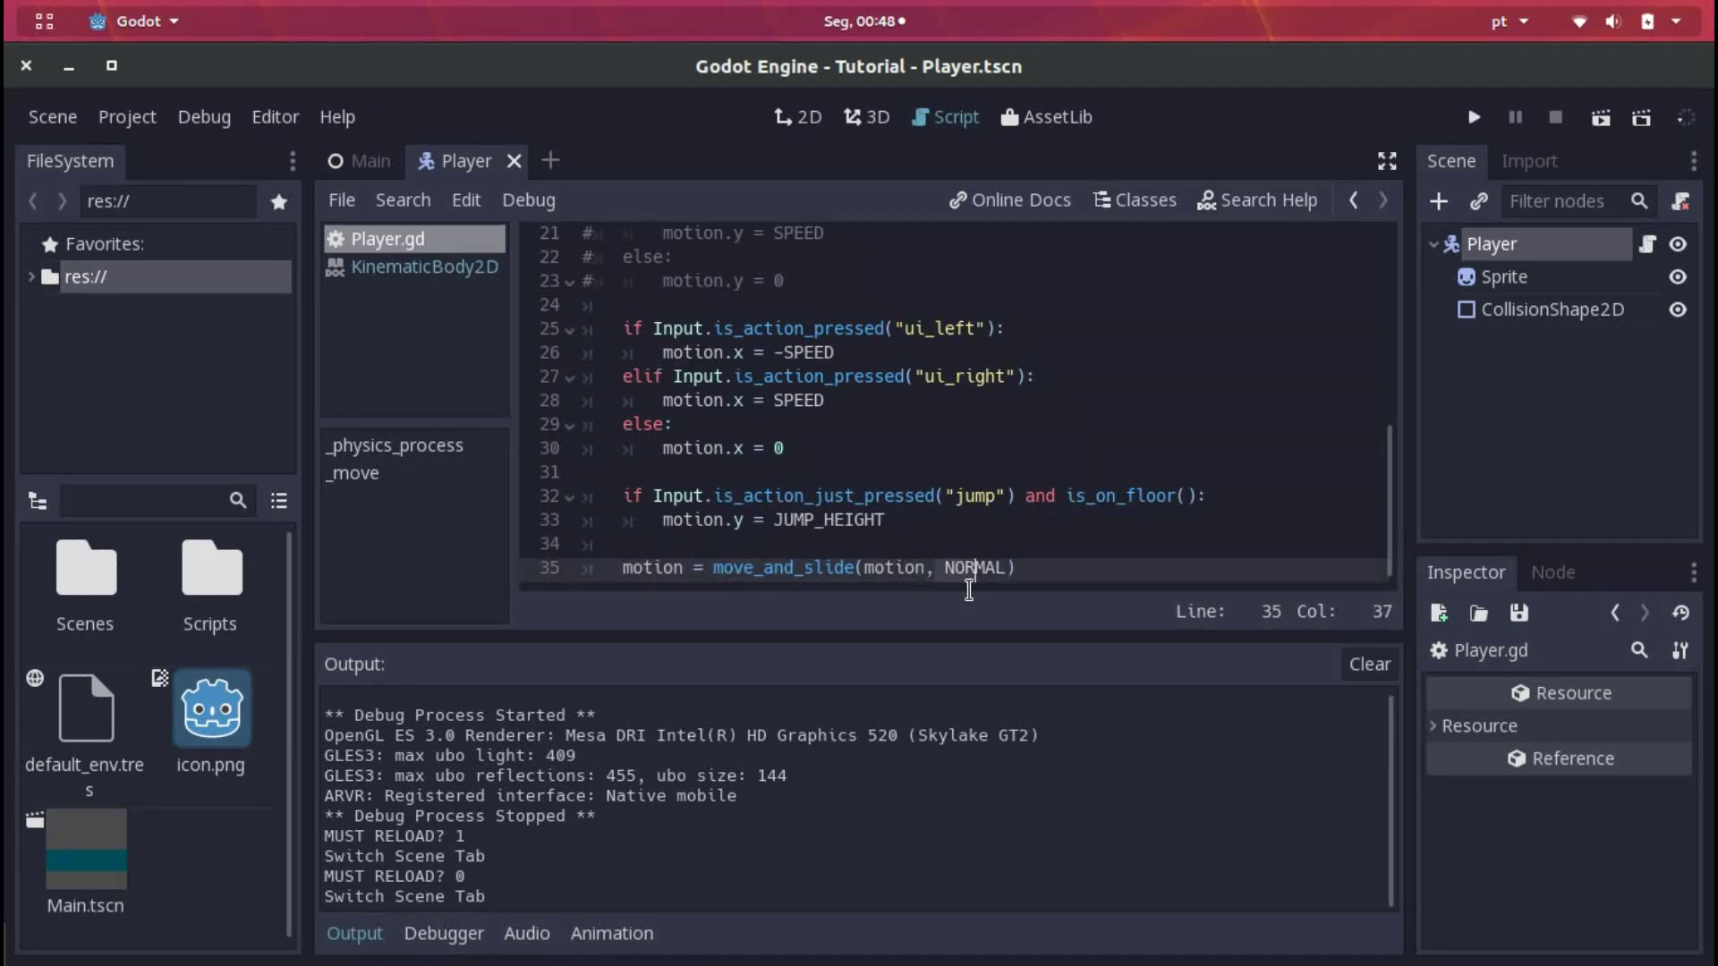
Run the game with F5 and hop the player left and right between platforms
double_click(665, 567)
key("F5")
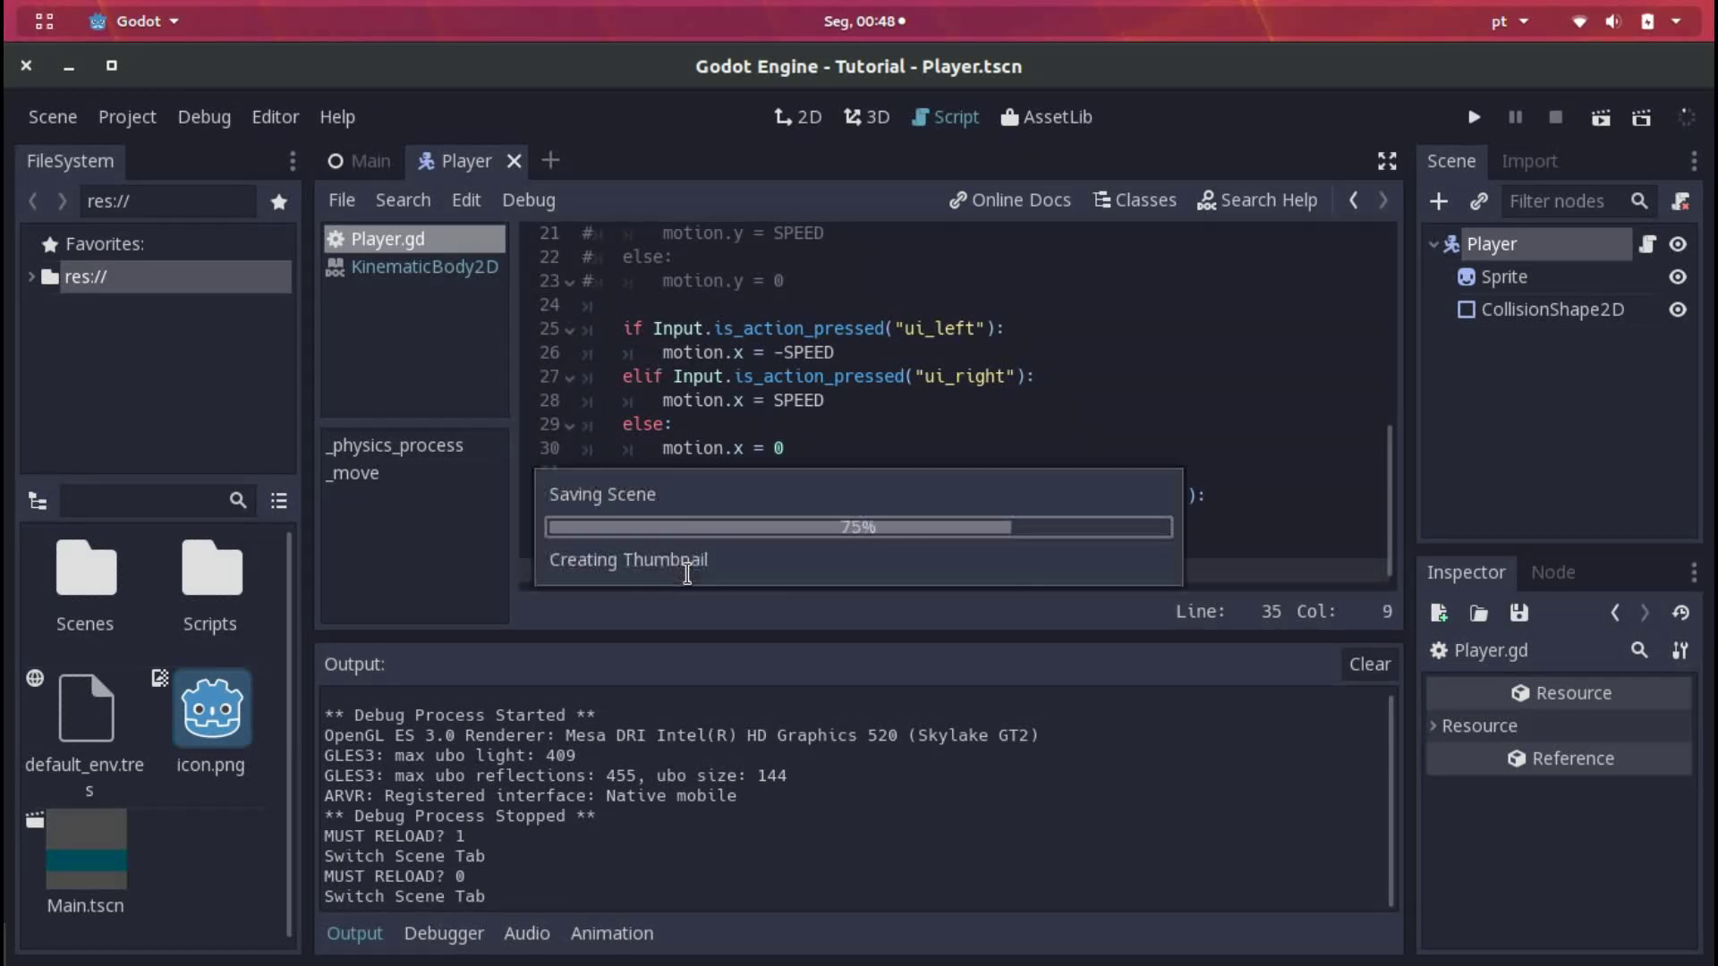
key("Left")
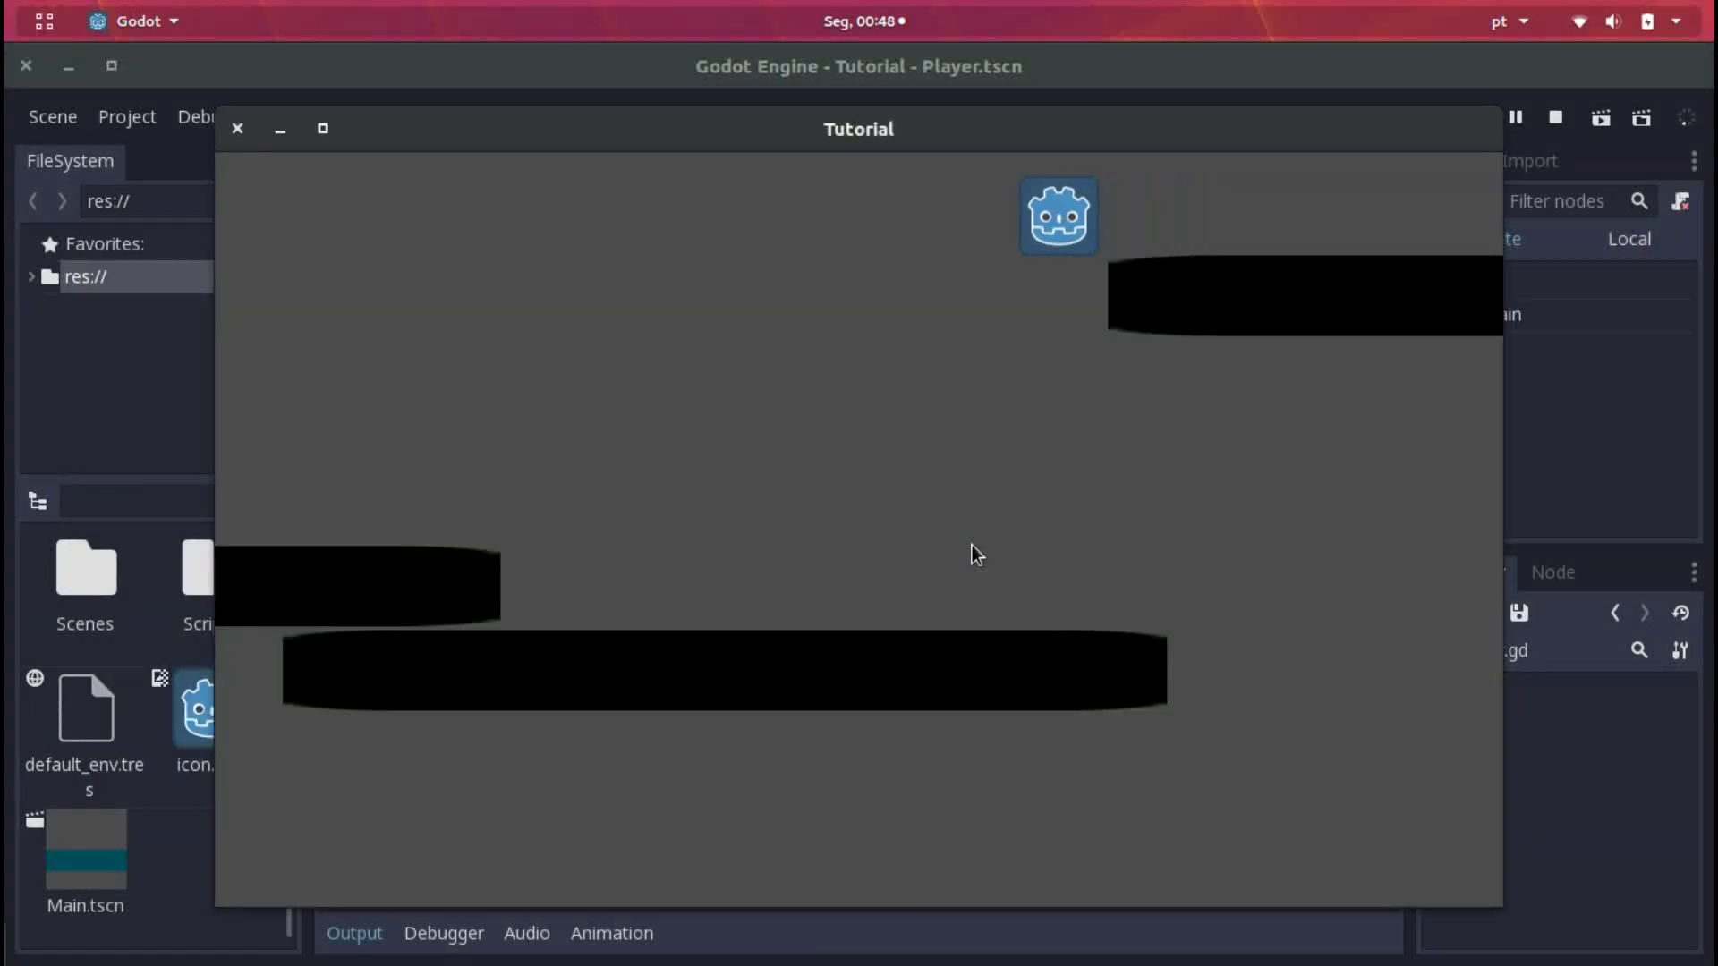
key("Up")
key("Up")
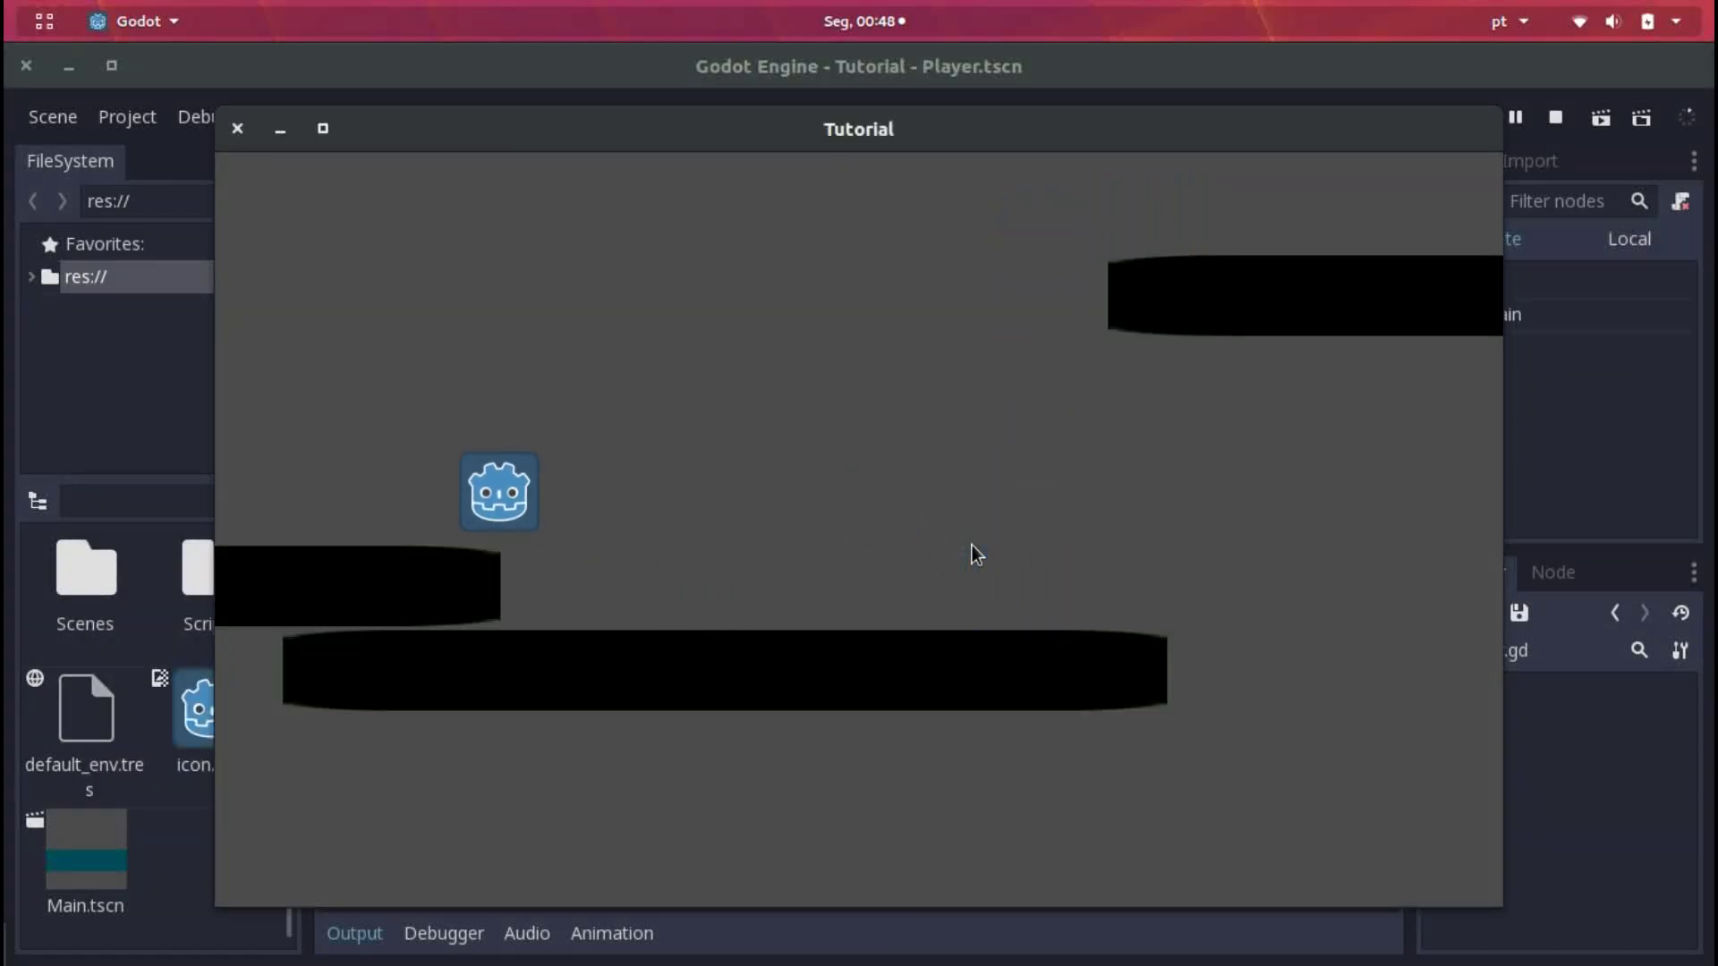
key("Right")
key("Right")
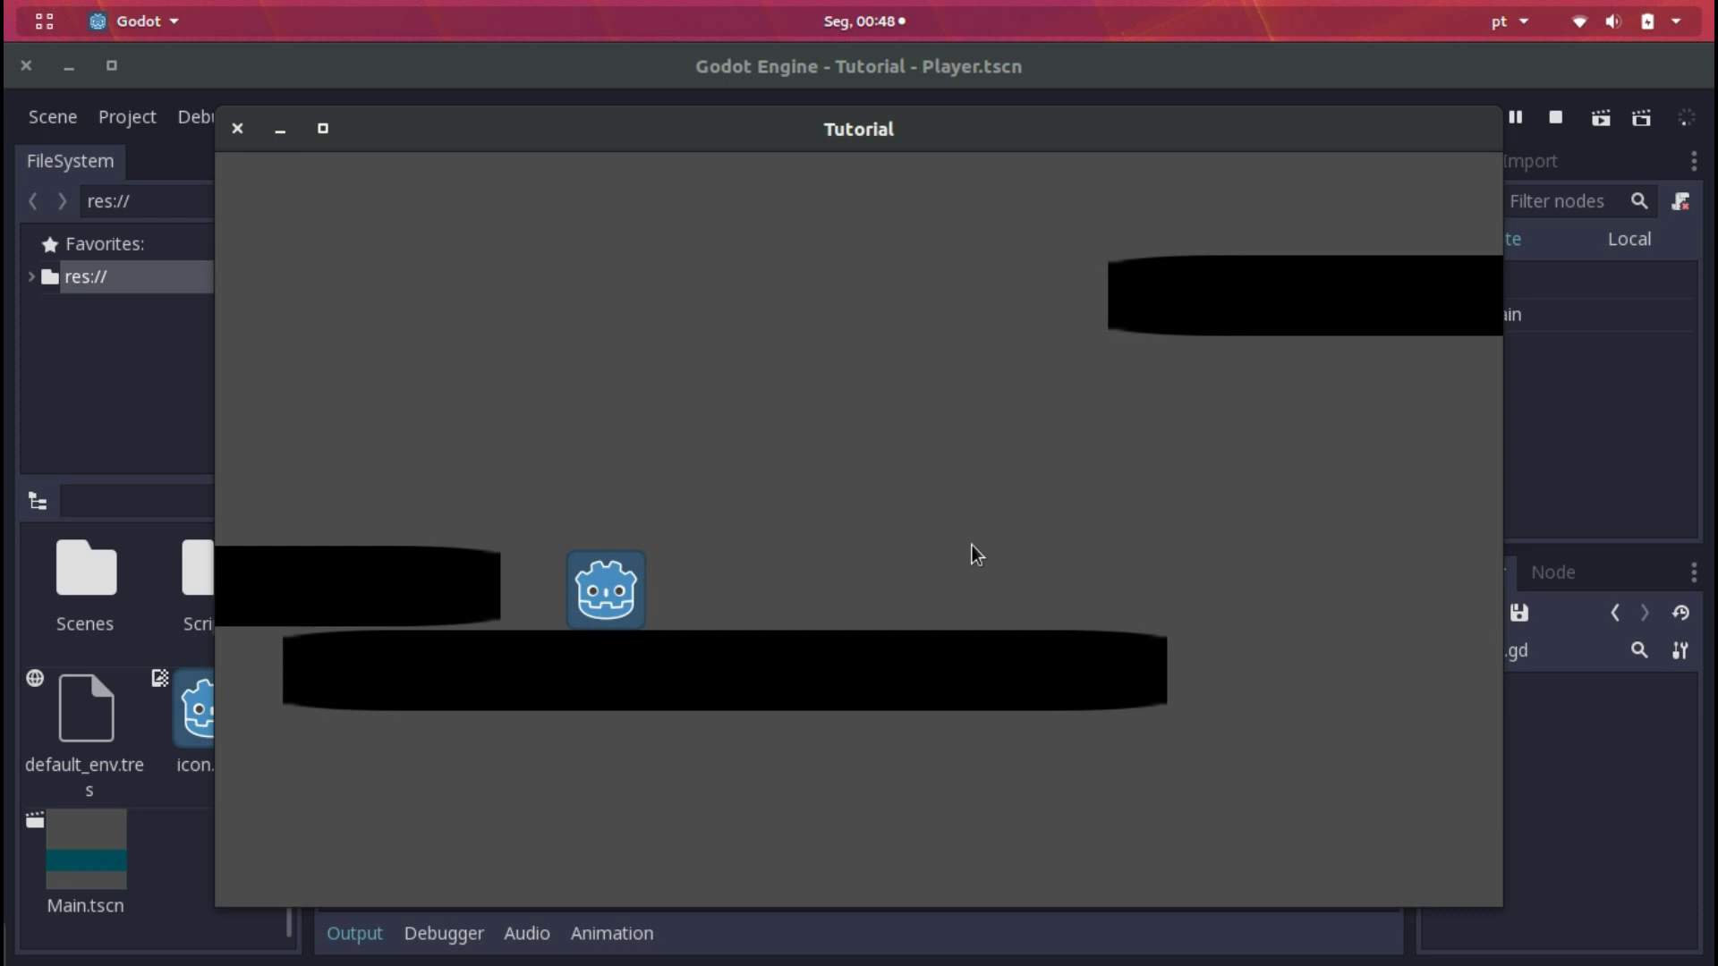
key("Up")
key("Left")
key("Right")
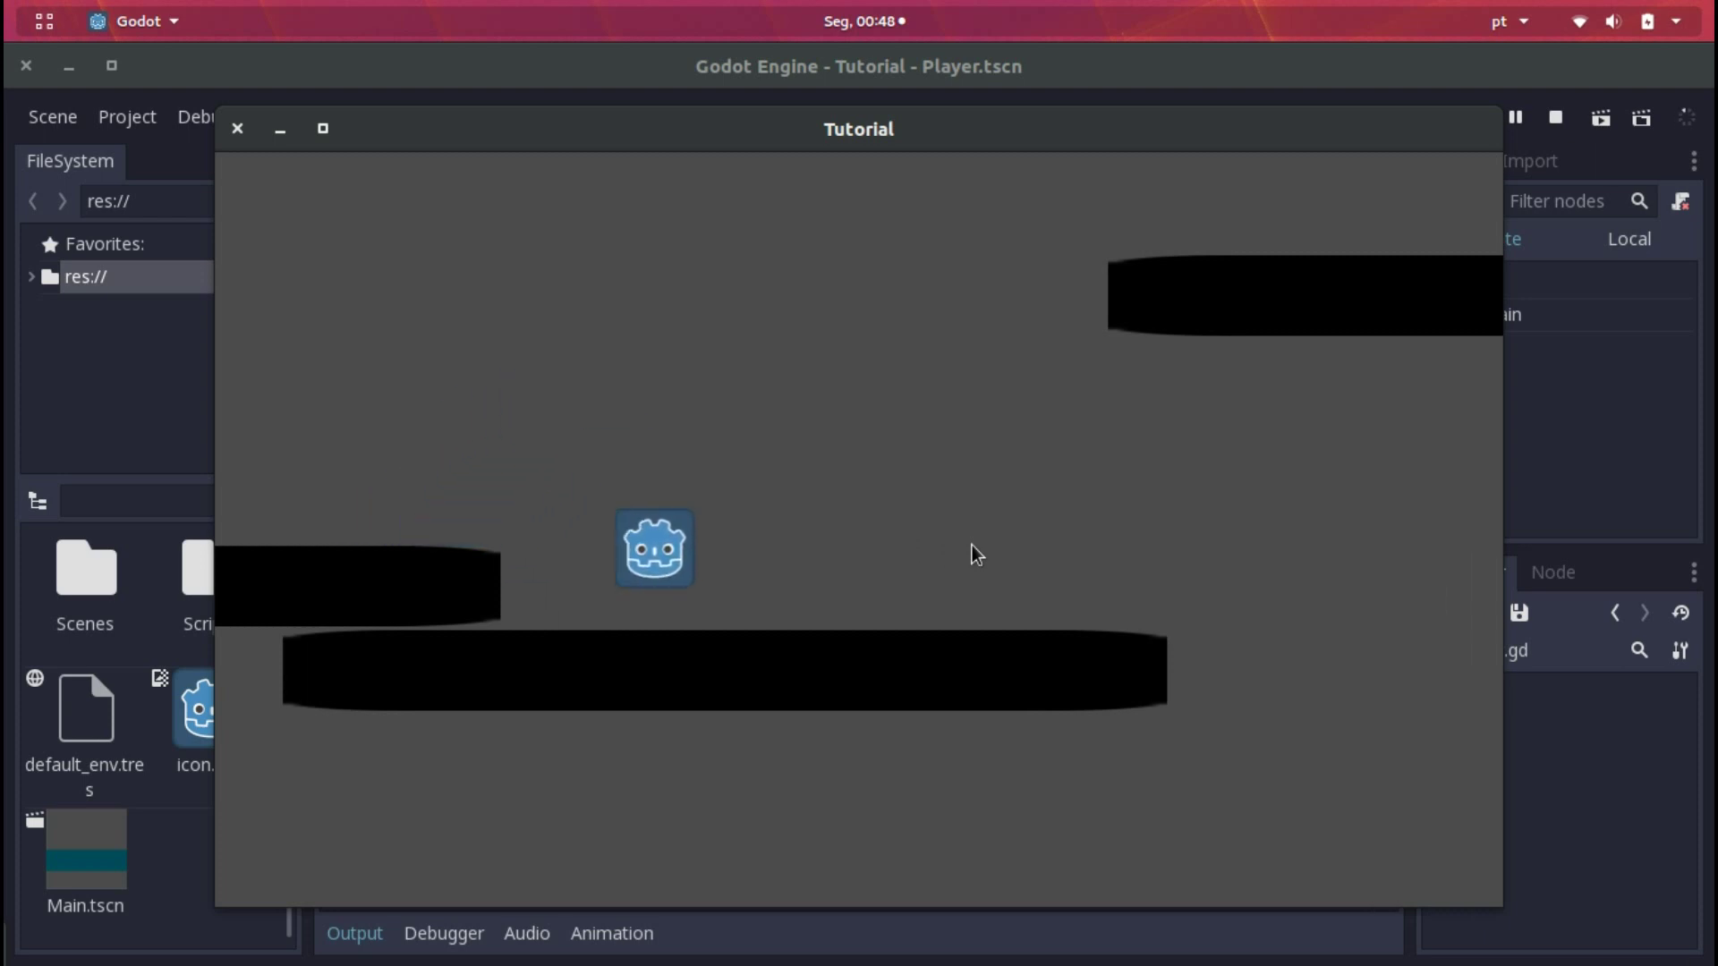
key("Up")
key("Left")
key("Left")
key("Up")
key("Right")
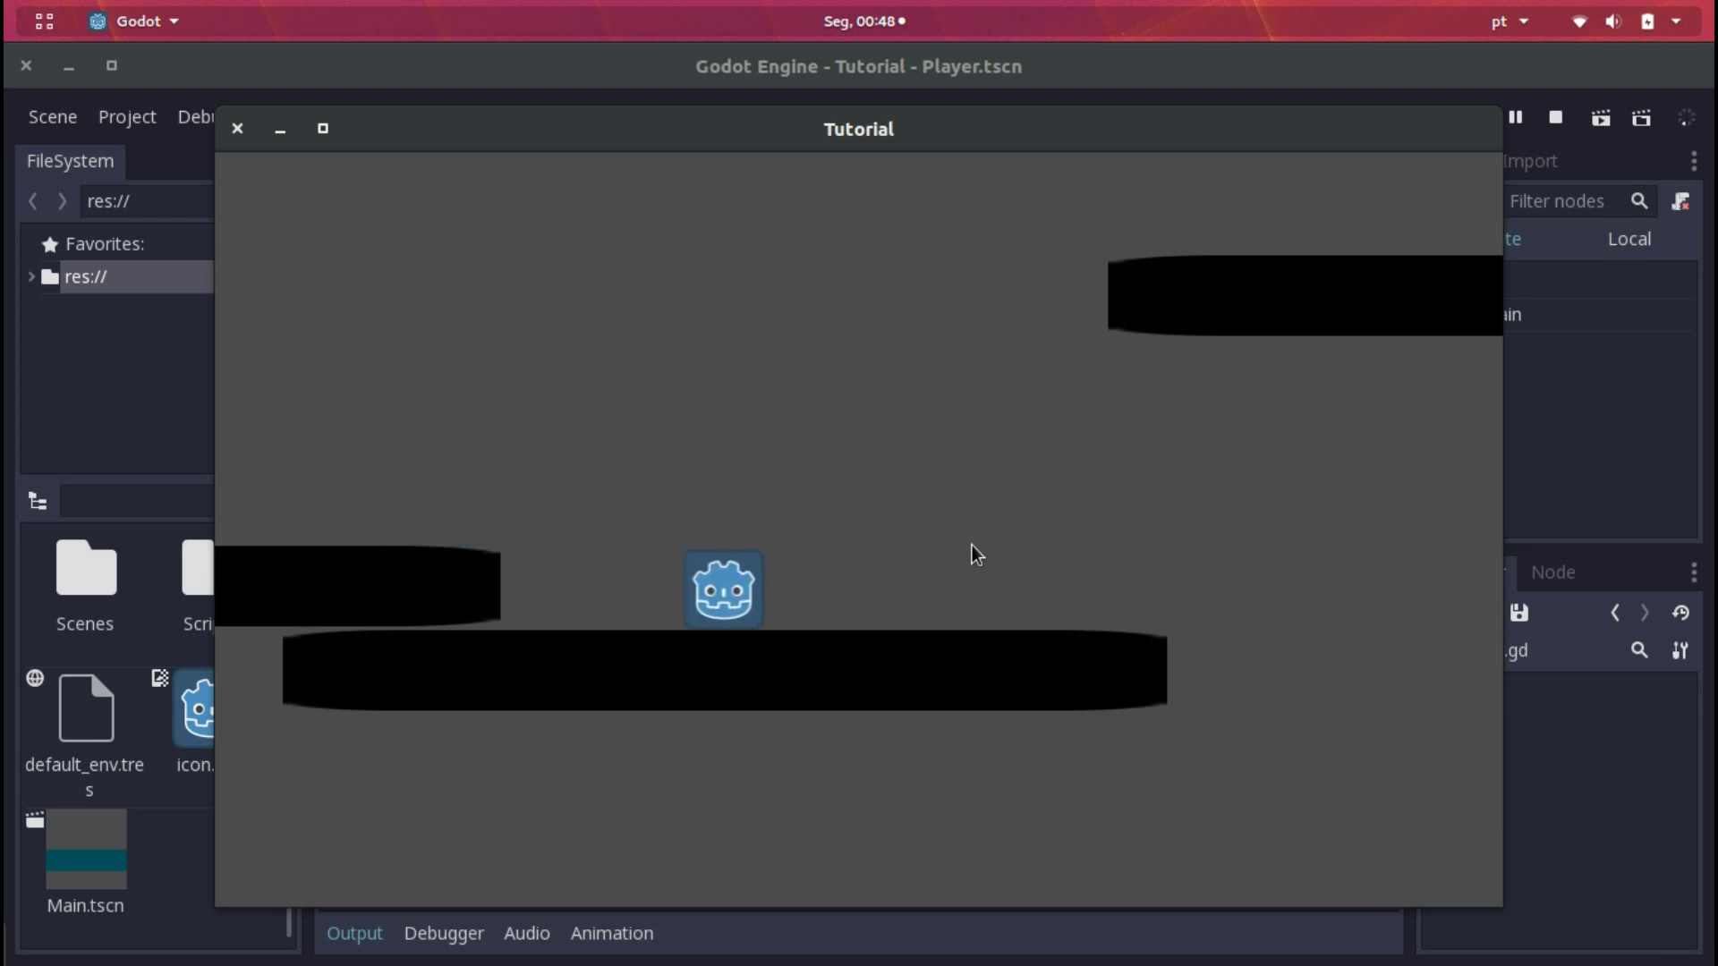
Close the game, enable Debug > Visible Collision Shapes, and rerun with F5
left_click(238, 128)
left_click(224, 118)
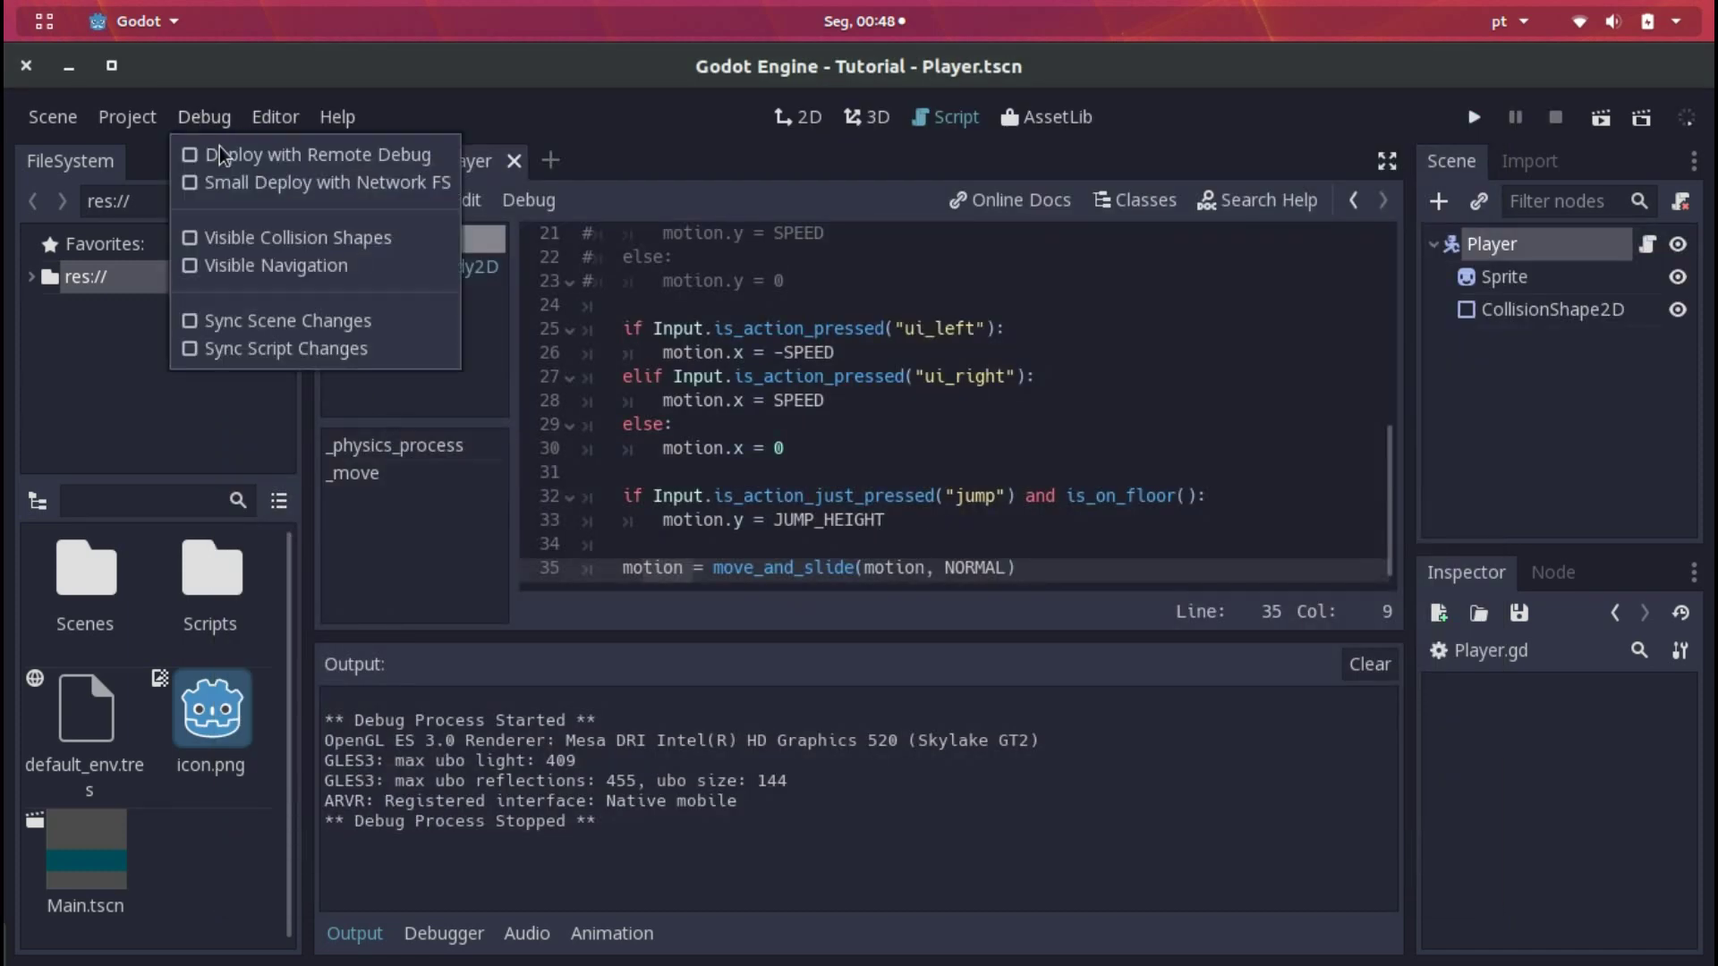
left_click(254, 238)
key("F5")
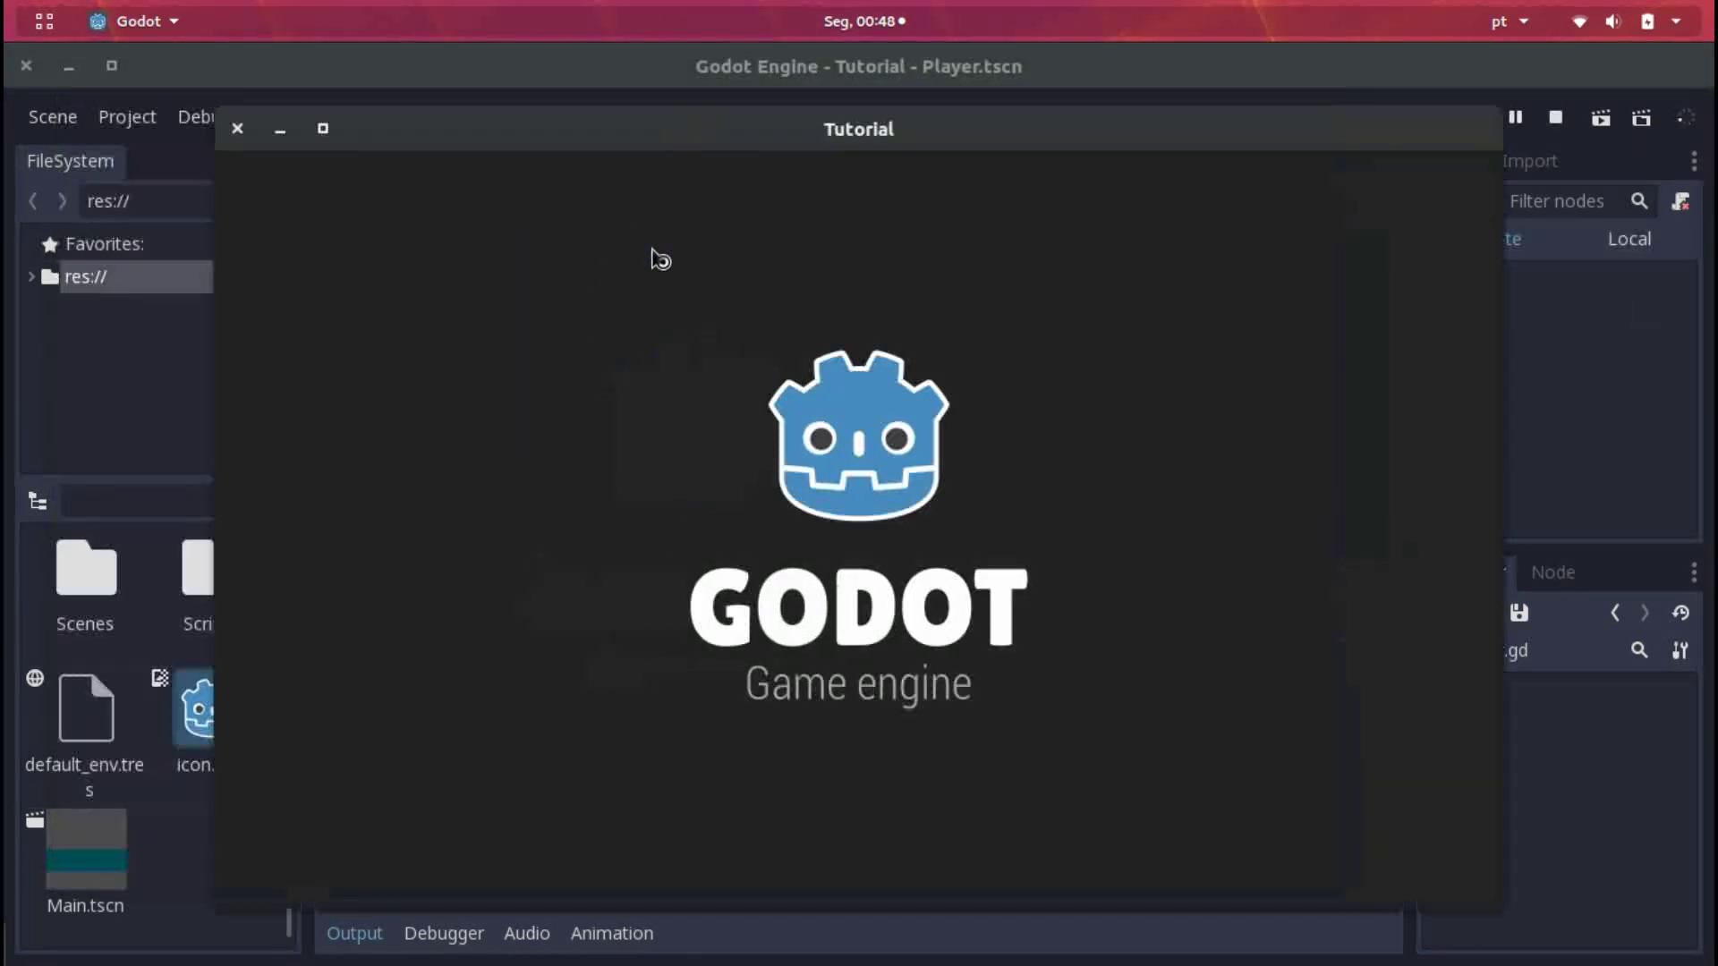
Move and jump the player until it lands on the left black platform
key("Left")
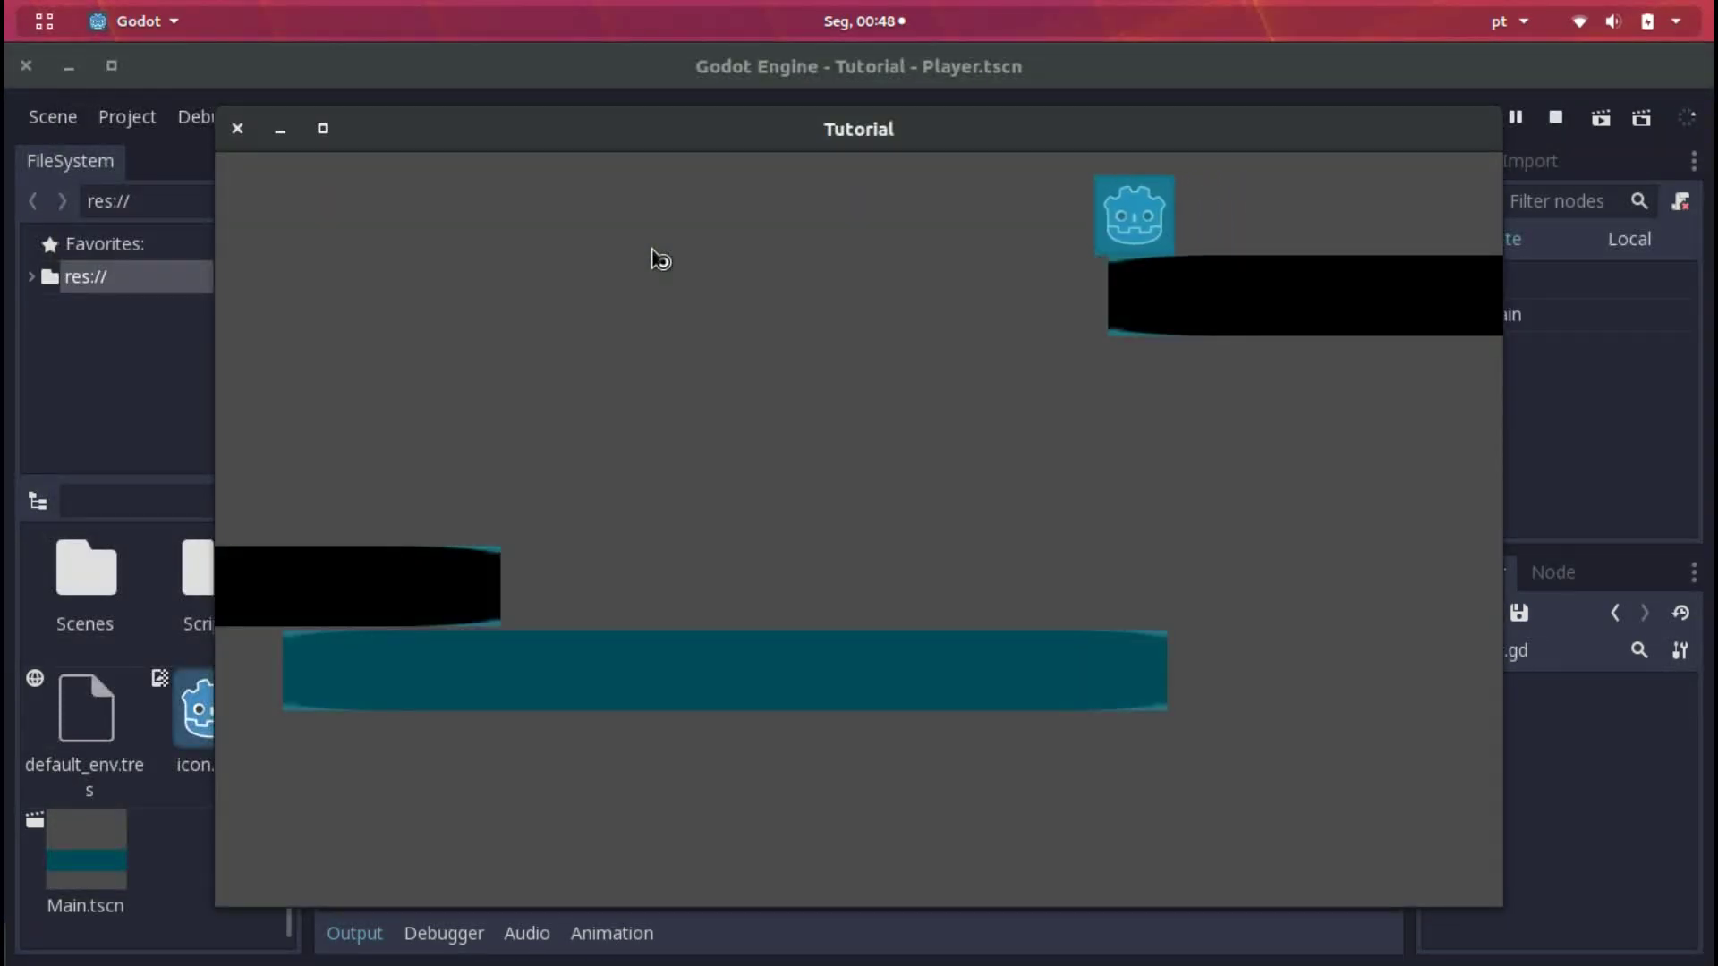
key("Up")
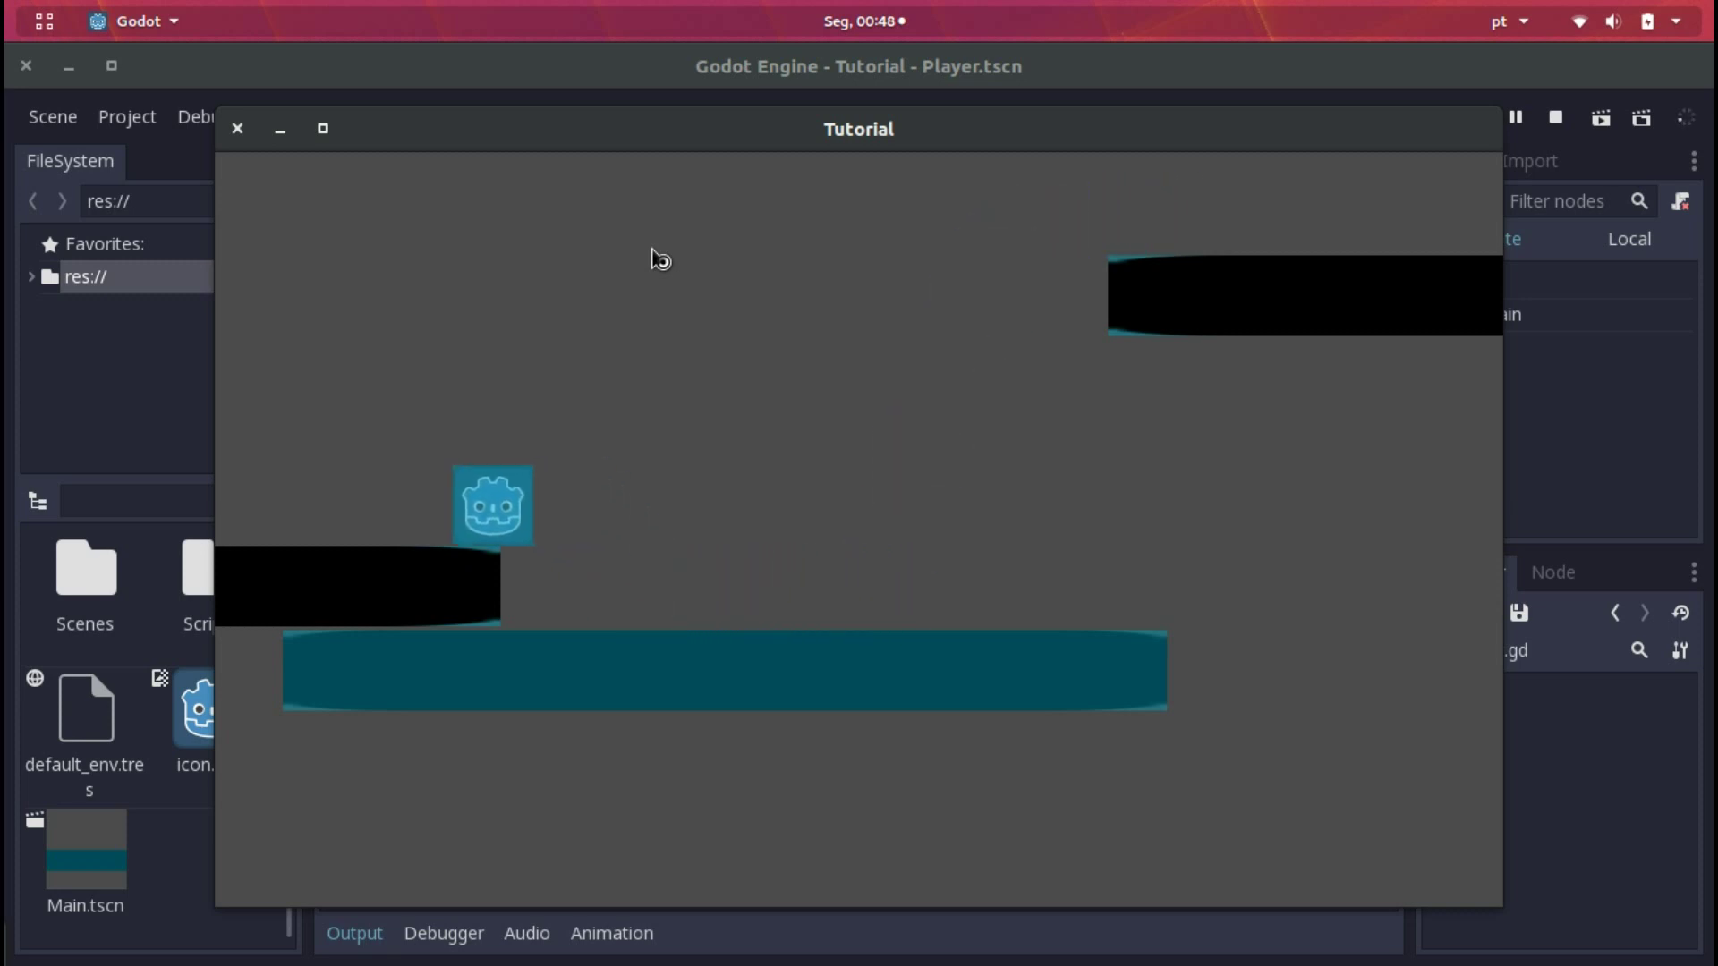
key("Right")
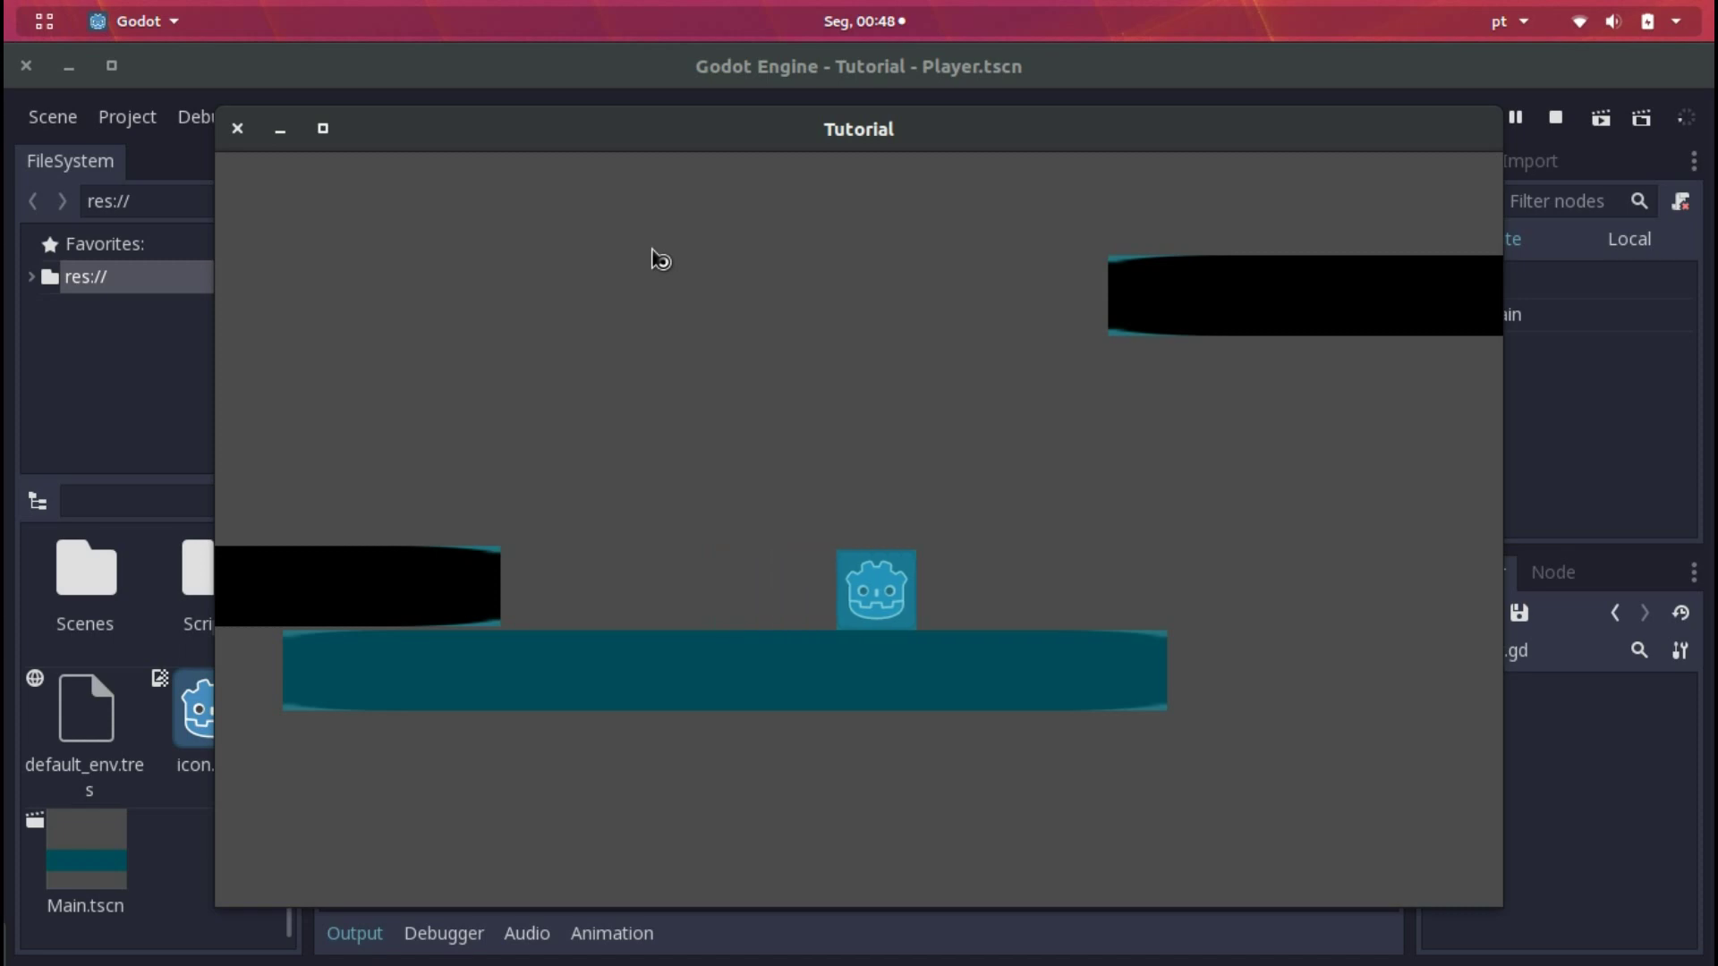
key("Left")
key("Up")
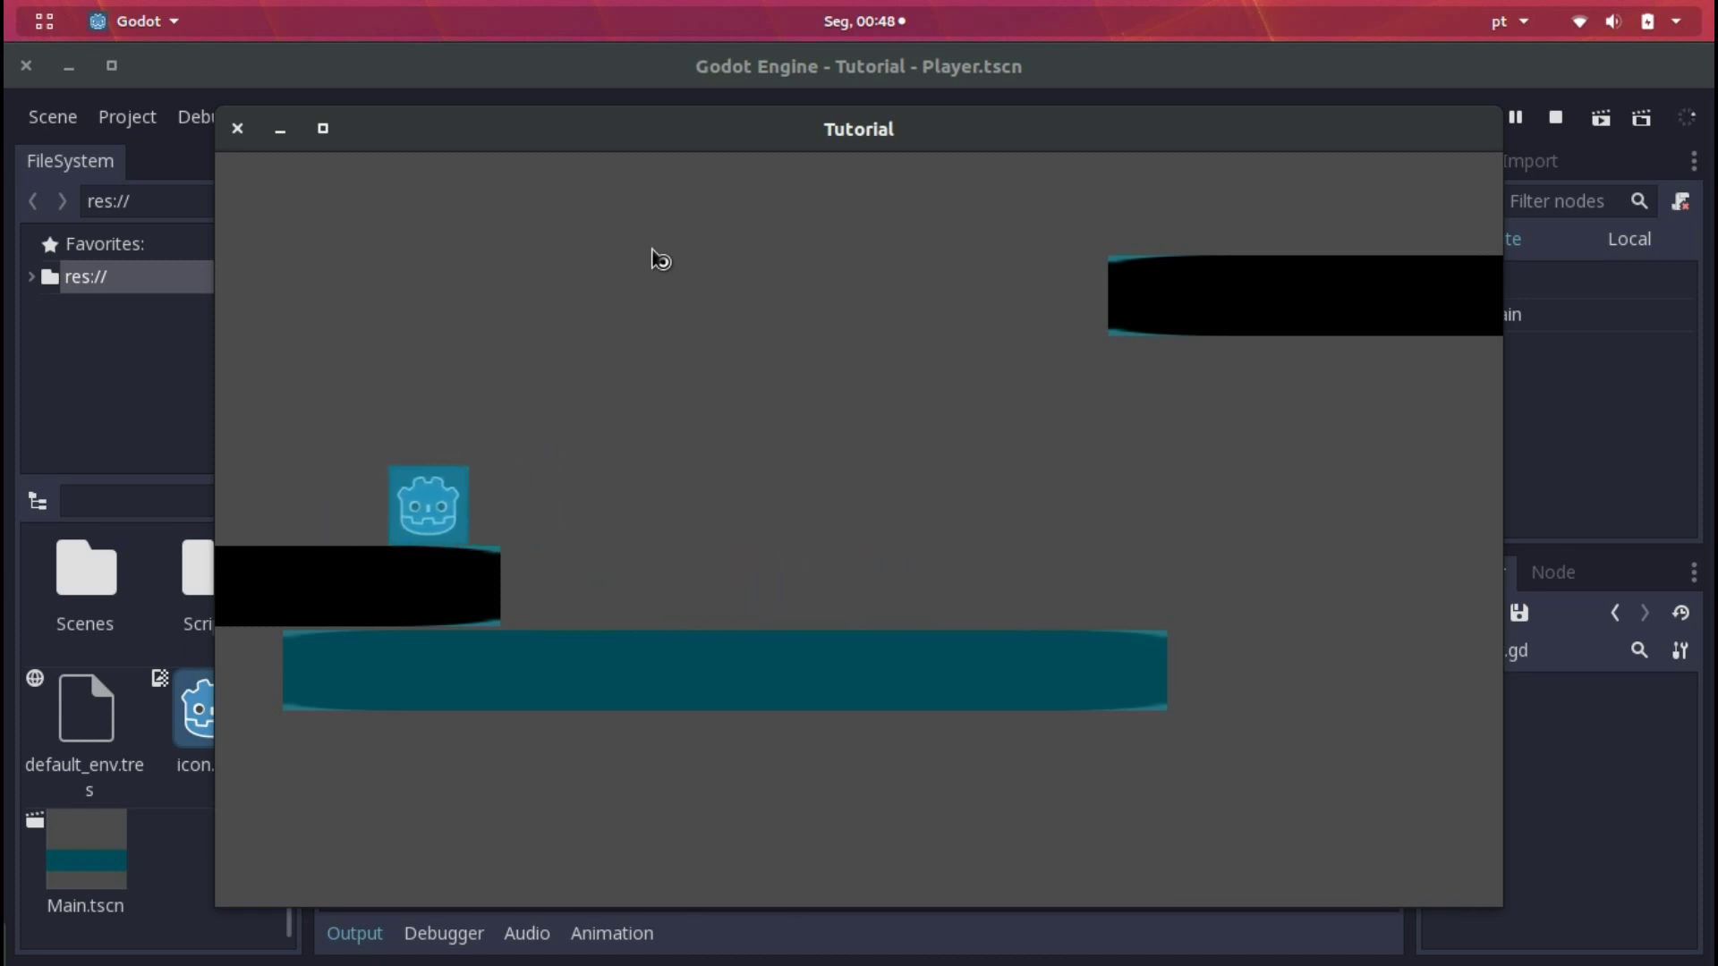